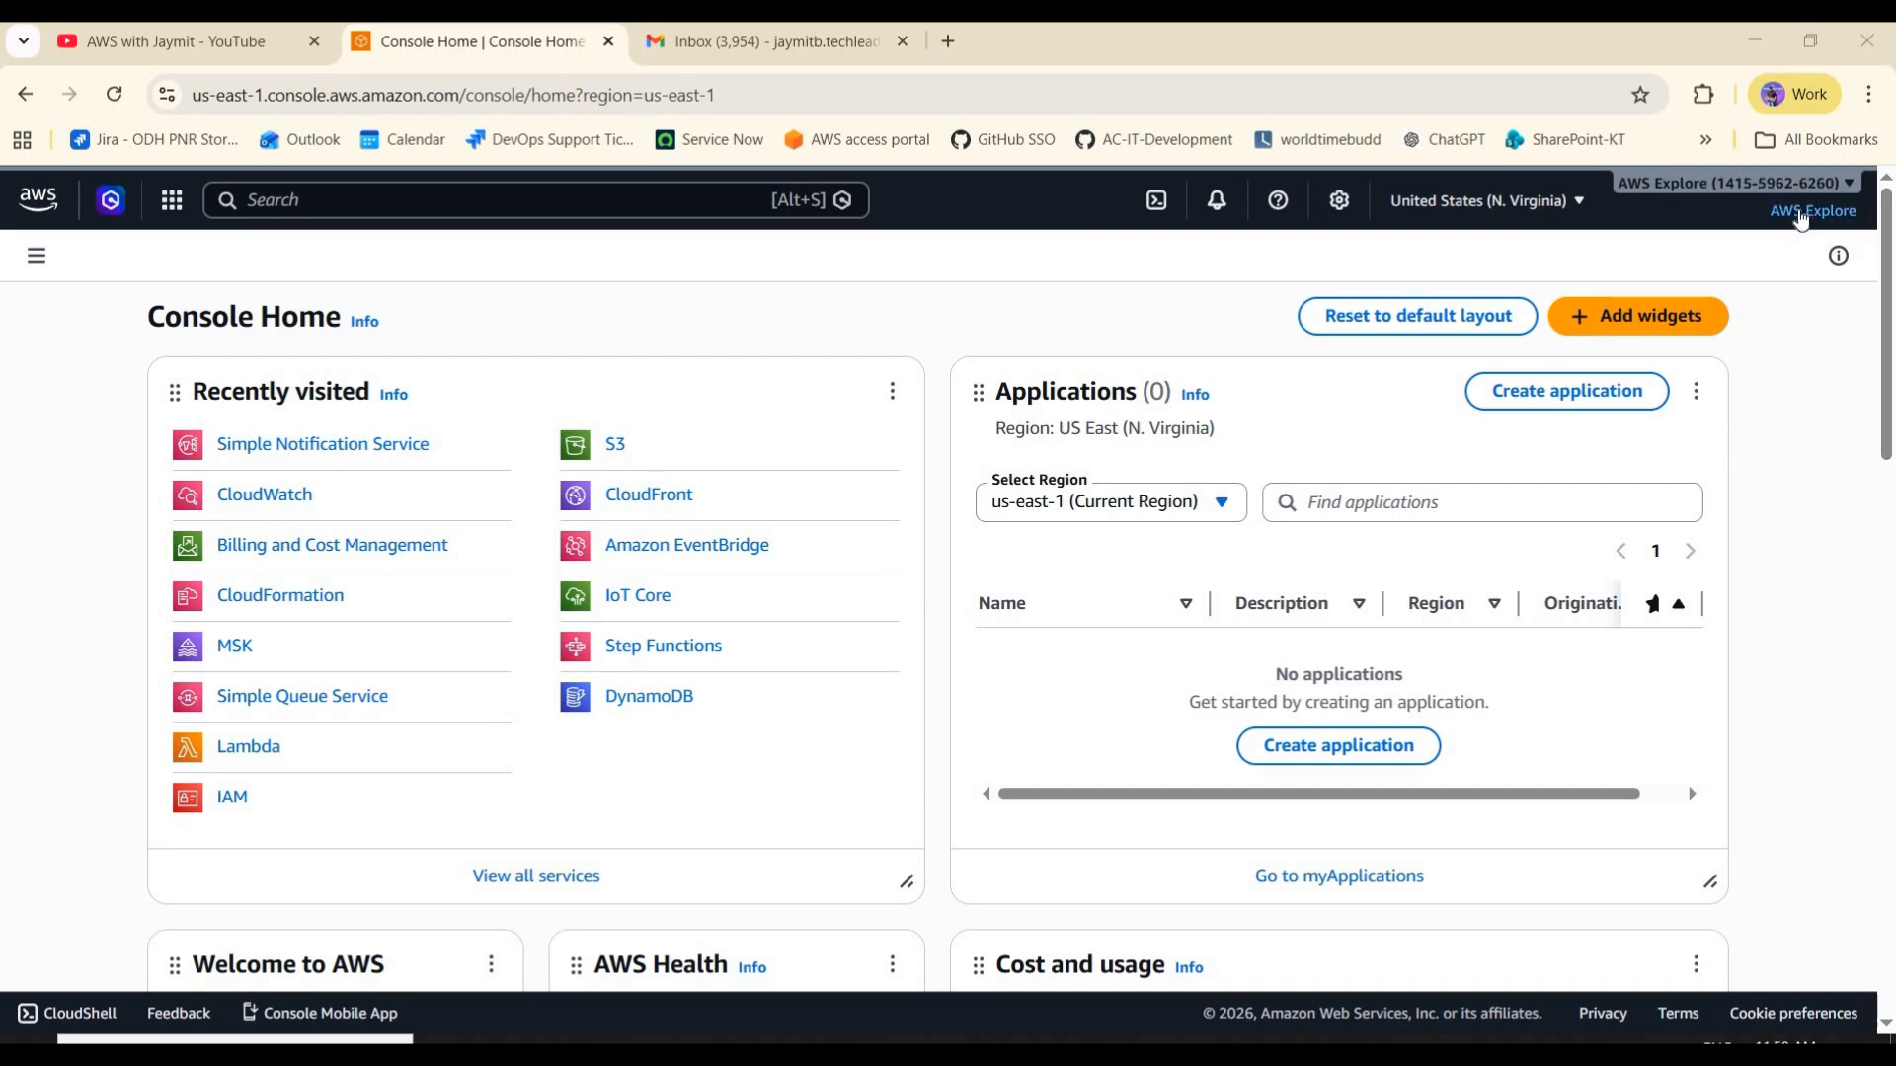
- Open Billing and Cost Management from the account menu and examine the forecasted and last month's total costs
left_click(1801, 219)
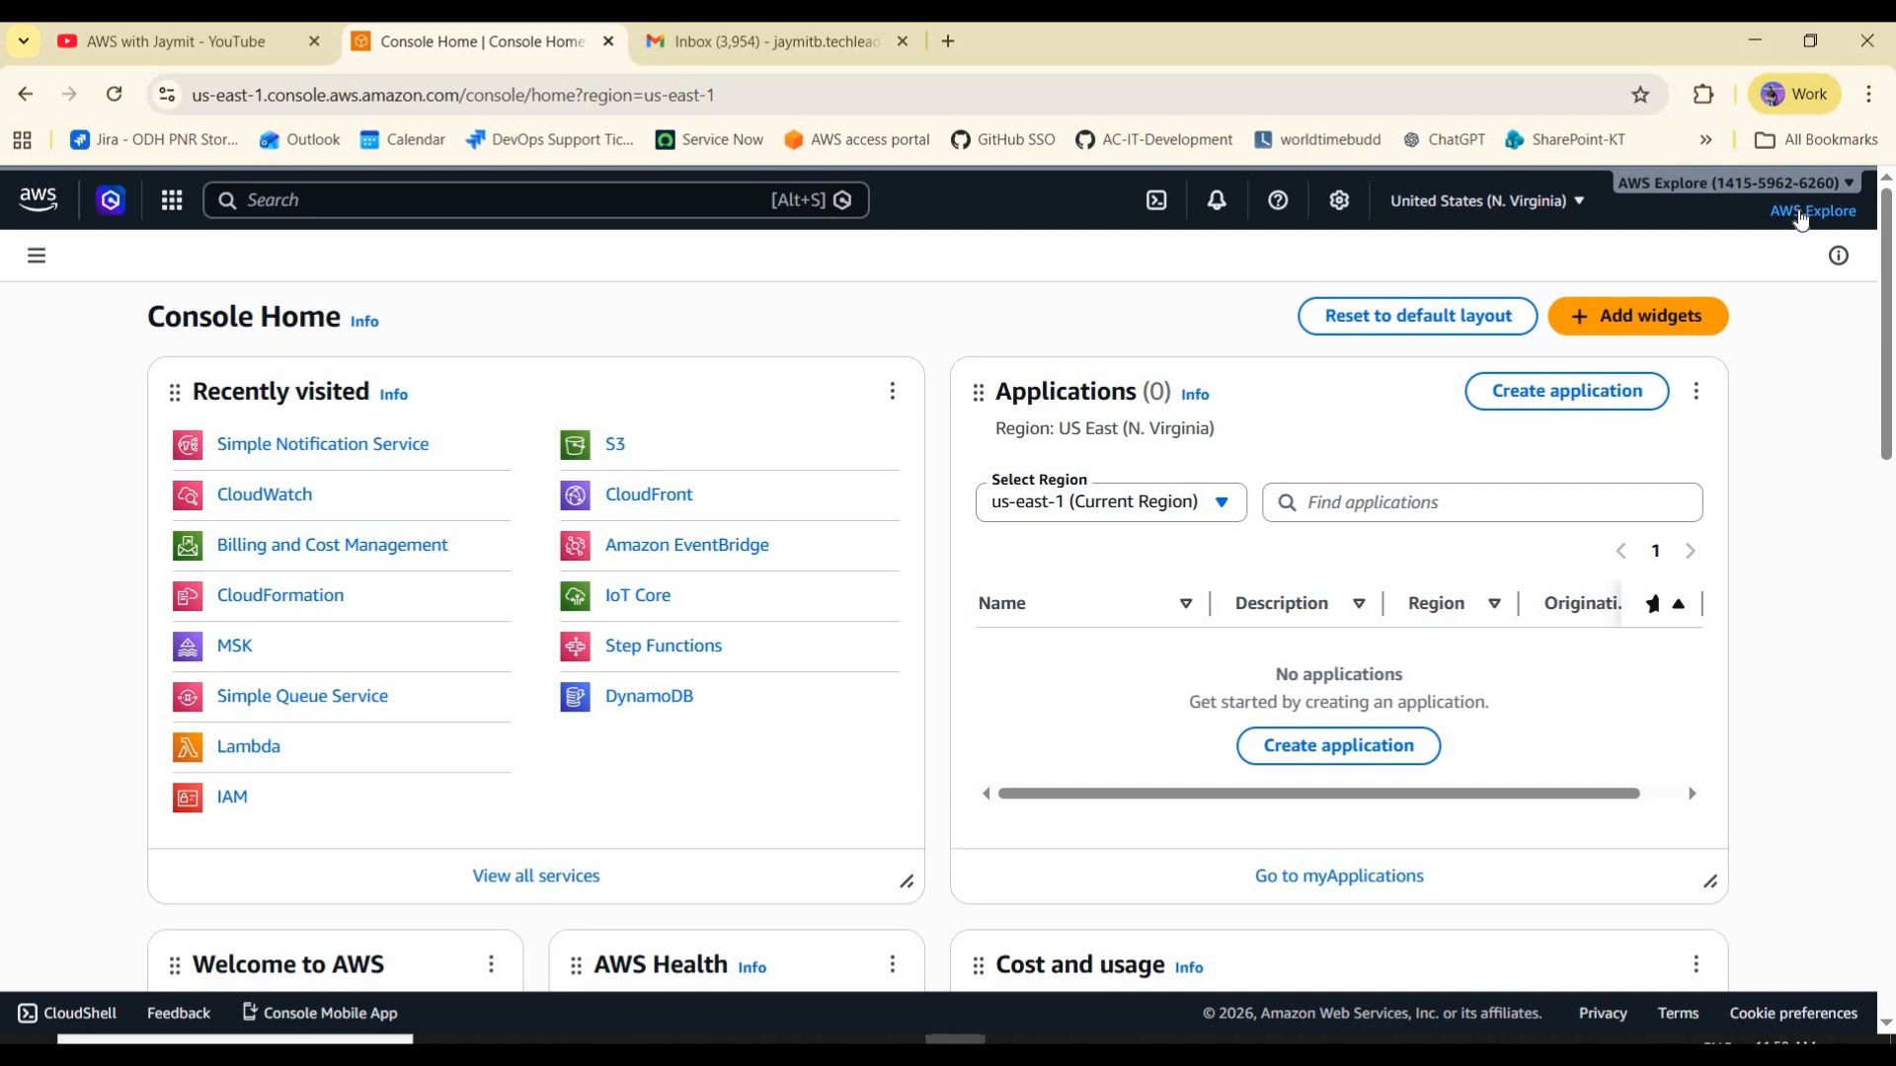
left_click(1801, 219)
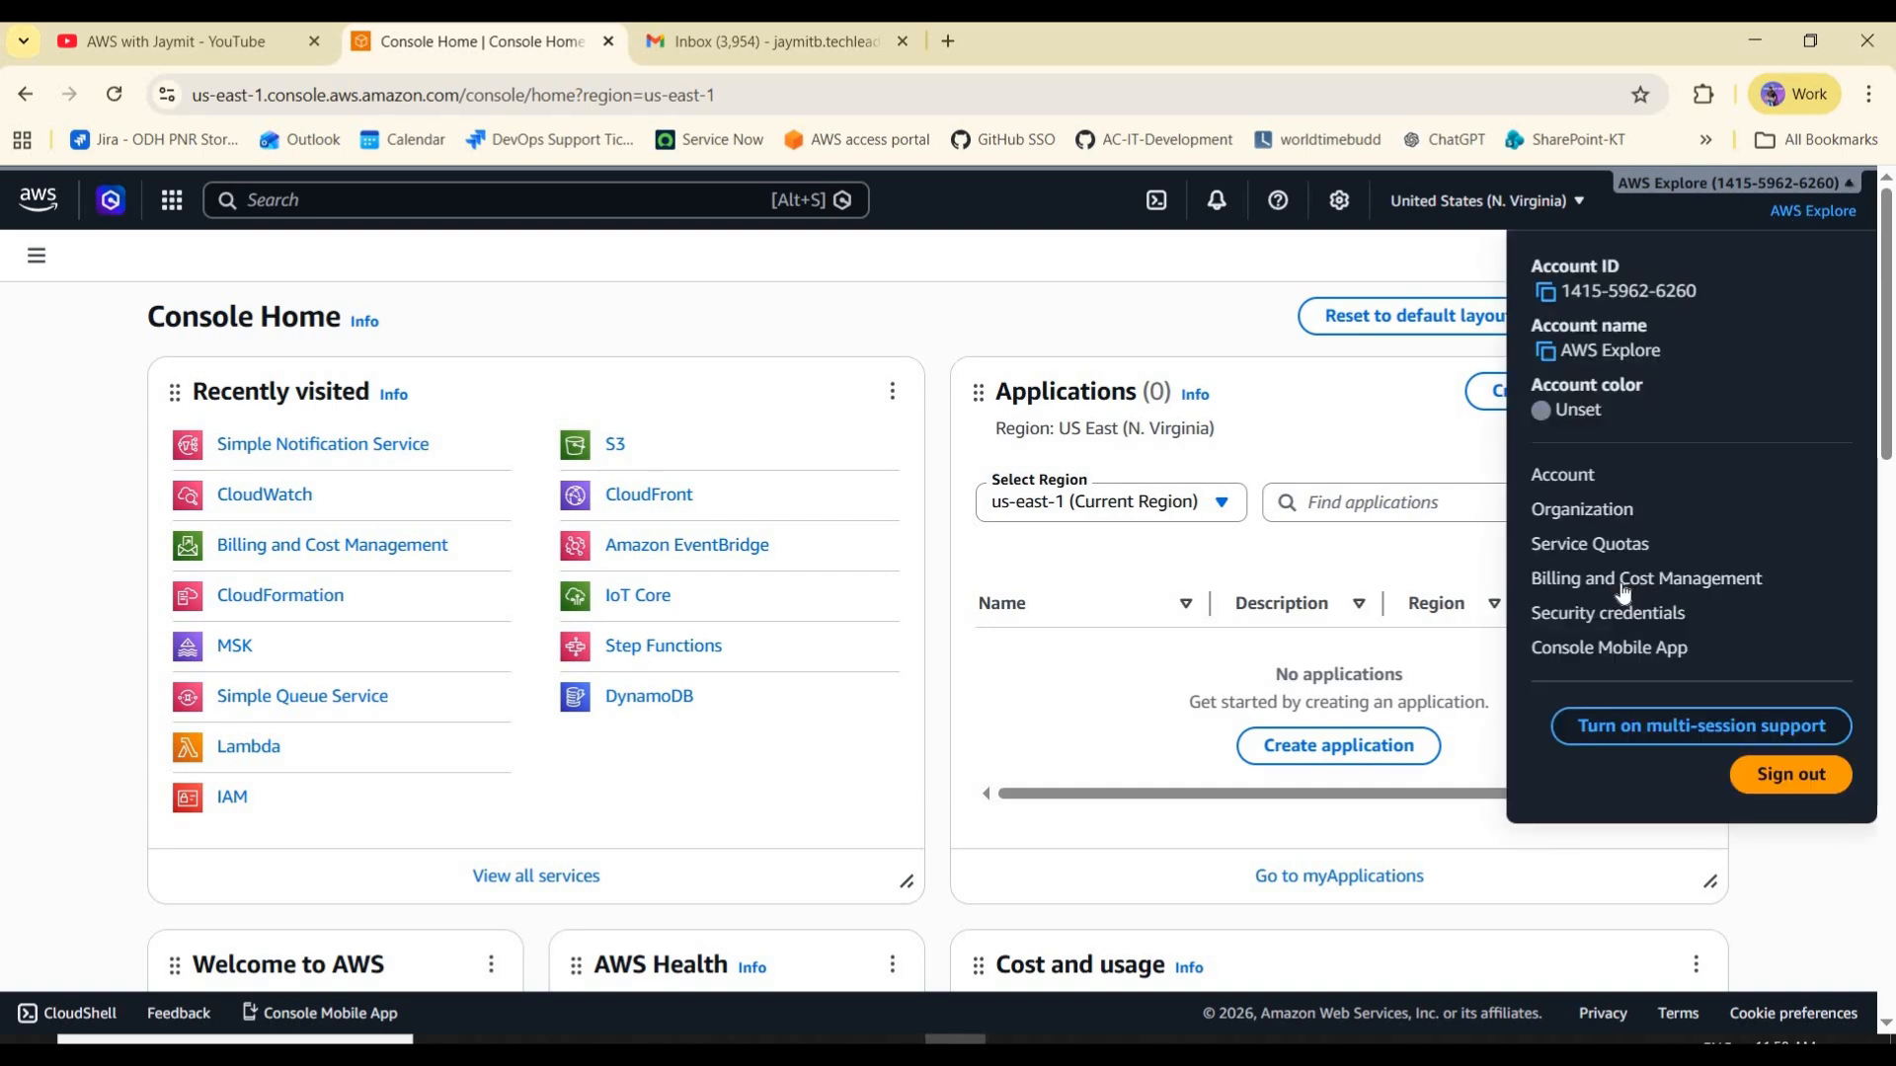
left_click(1646, 577)
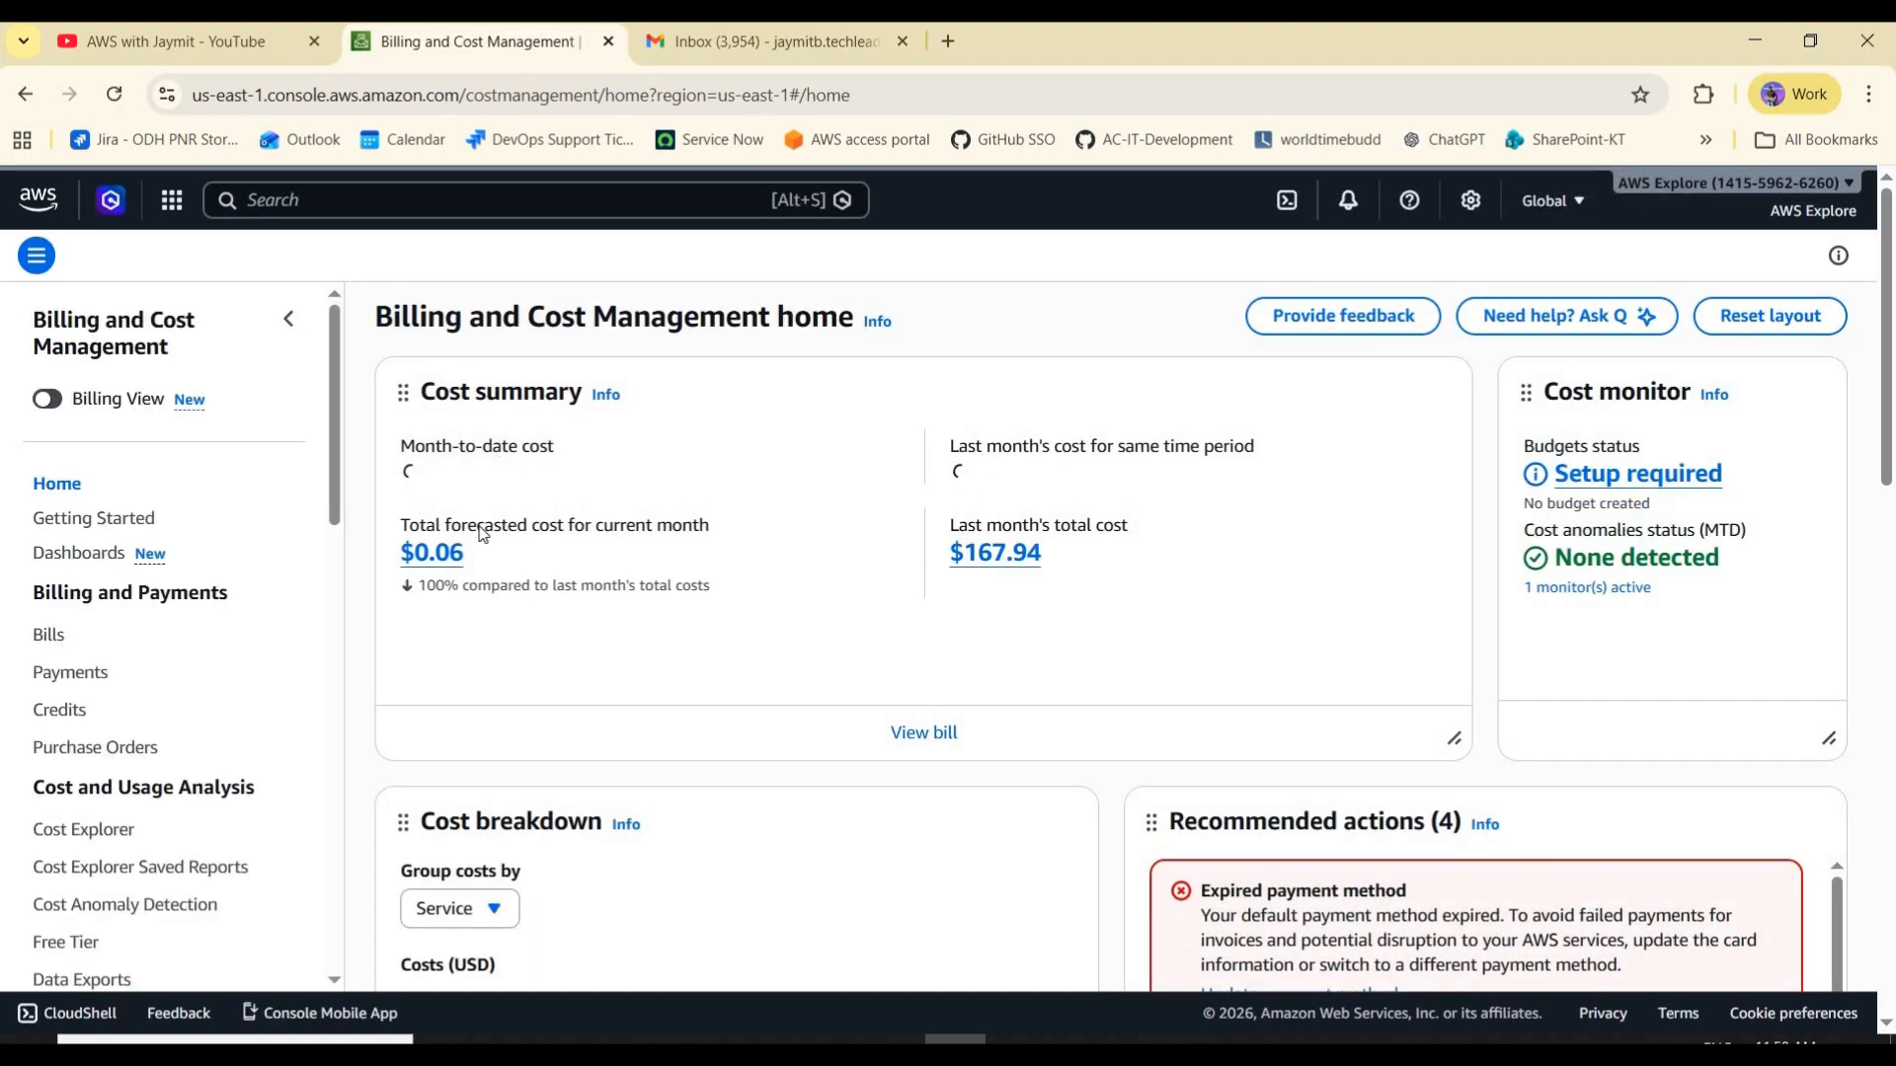
left_click_drag(400, 553, 466, 592)
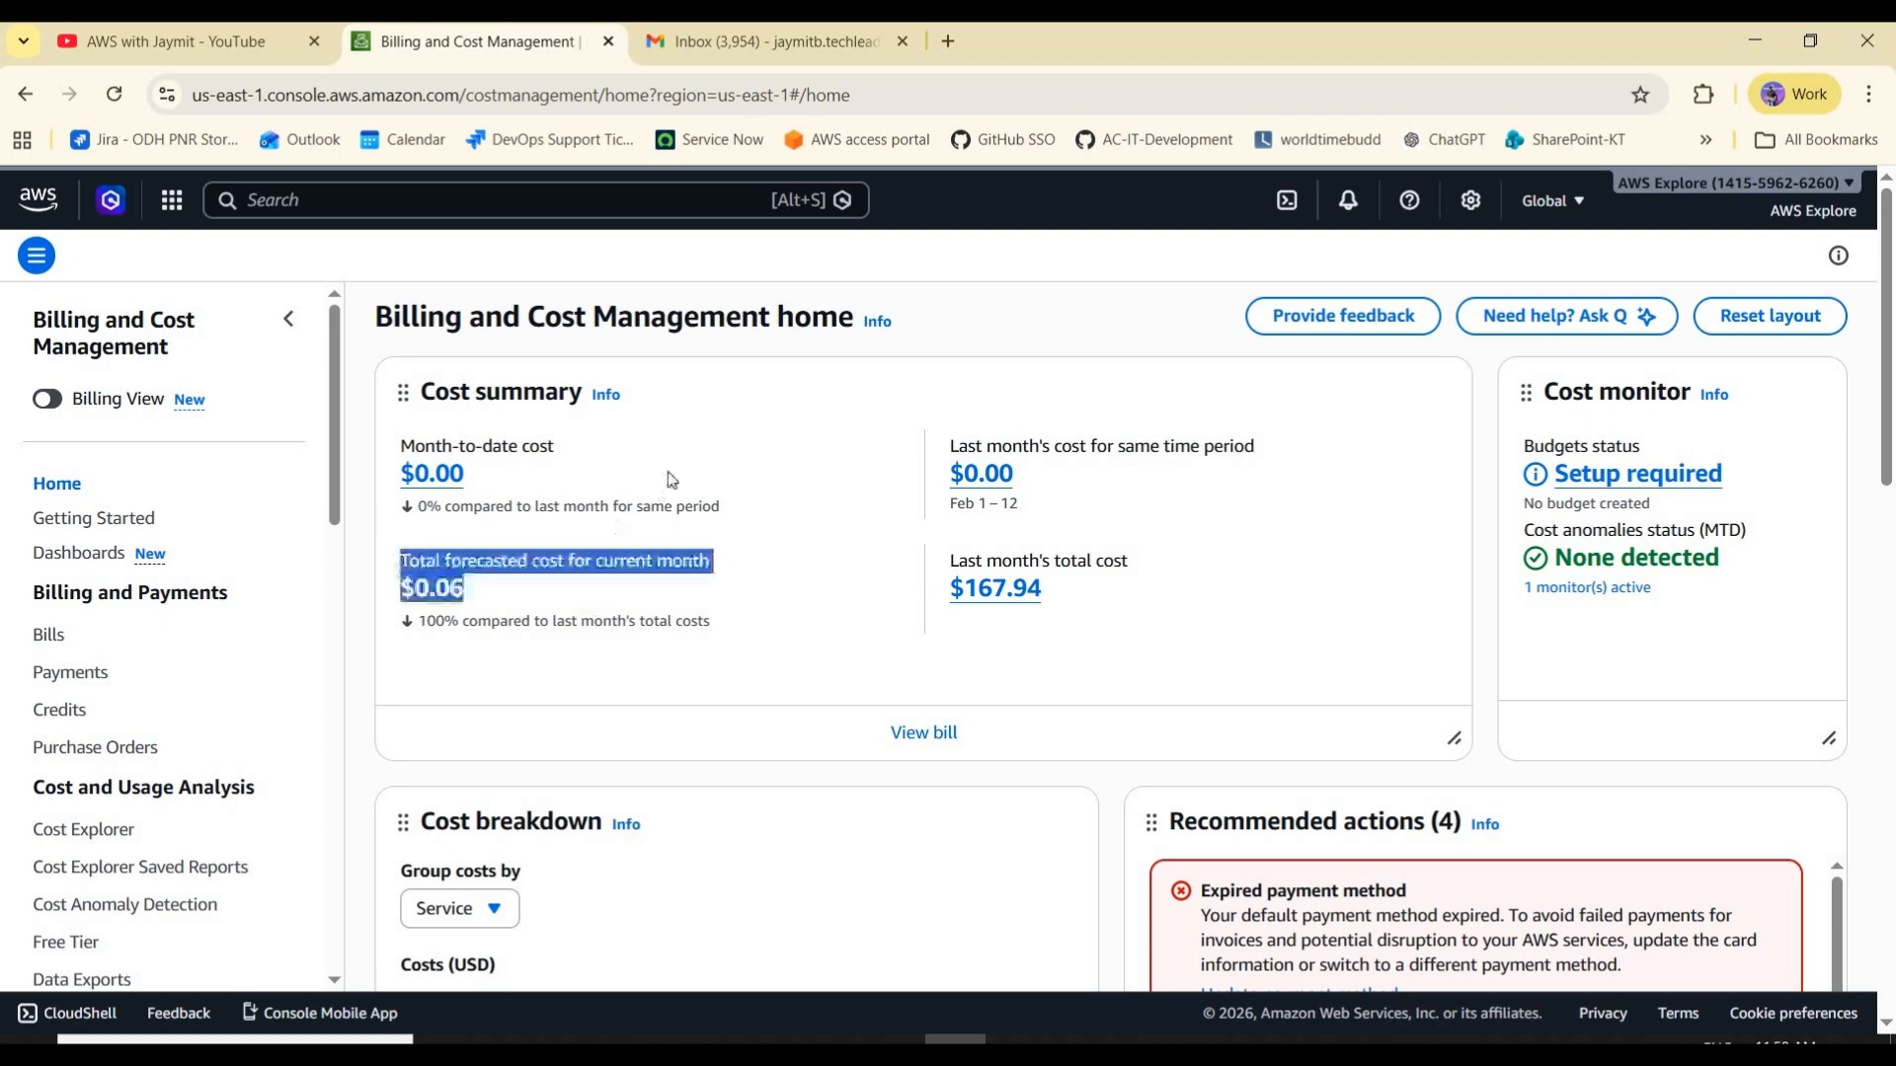
left_click_drag(1216, 607, 945, 553)
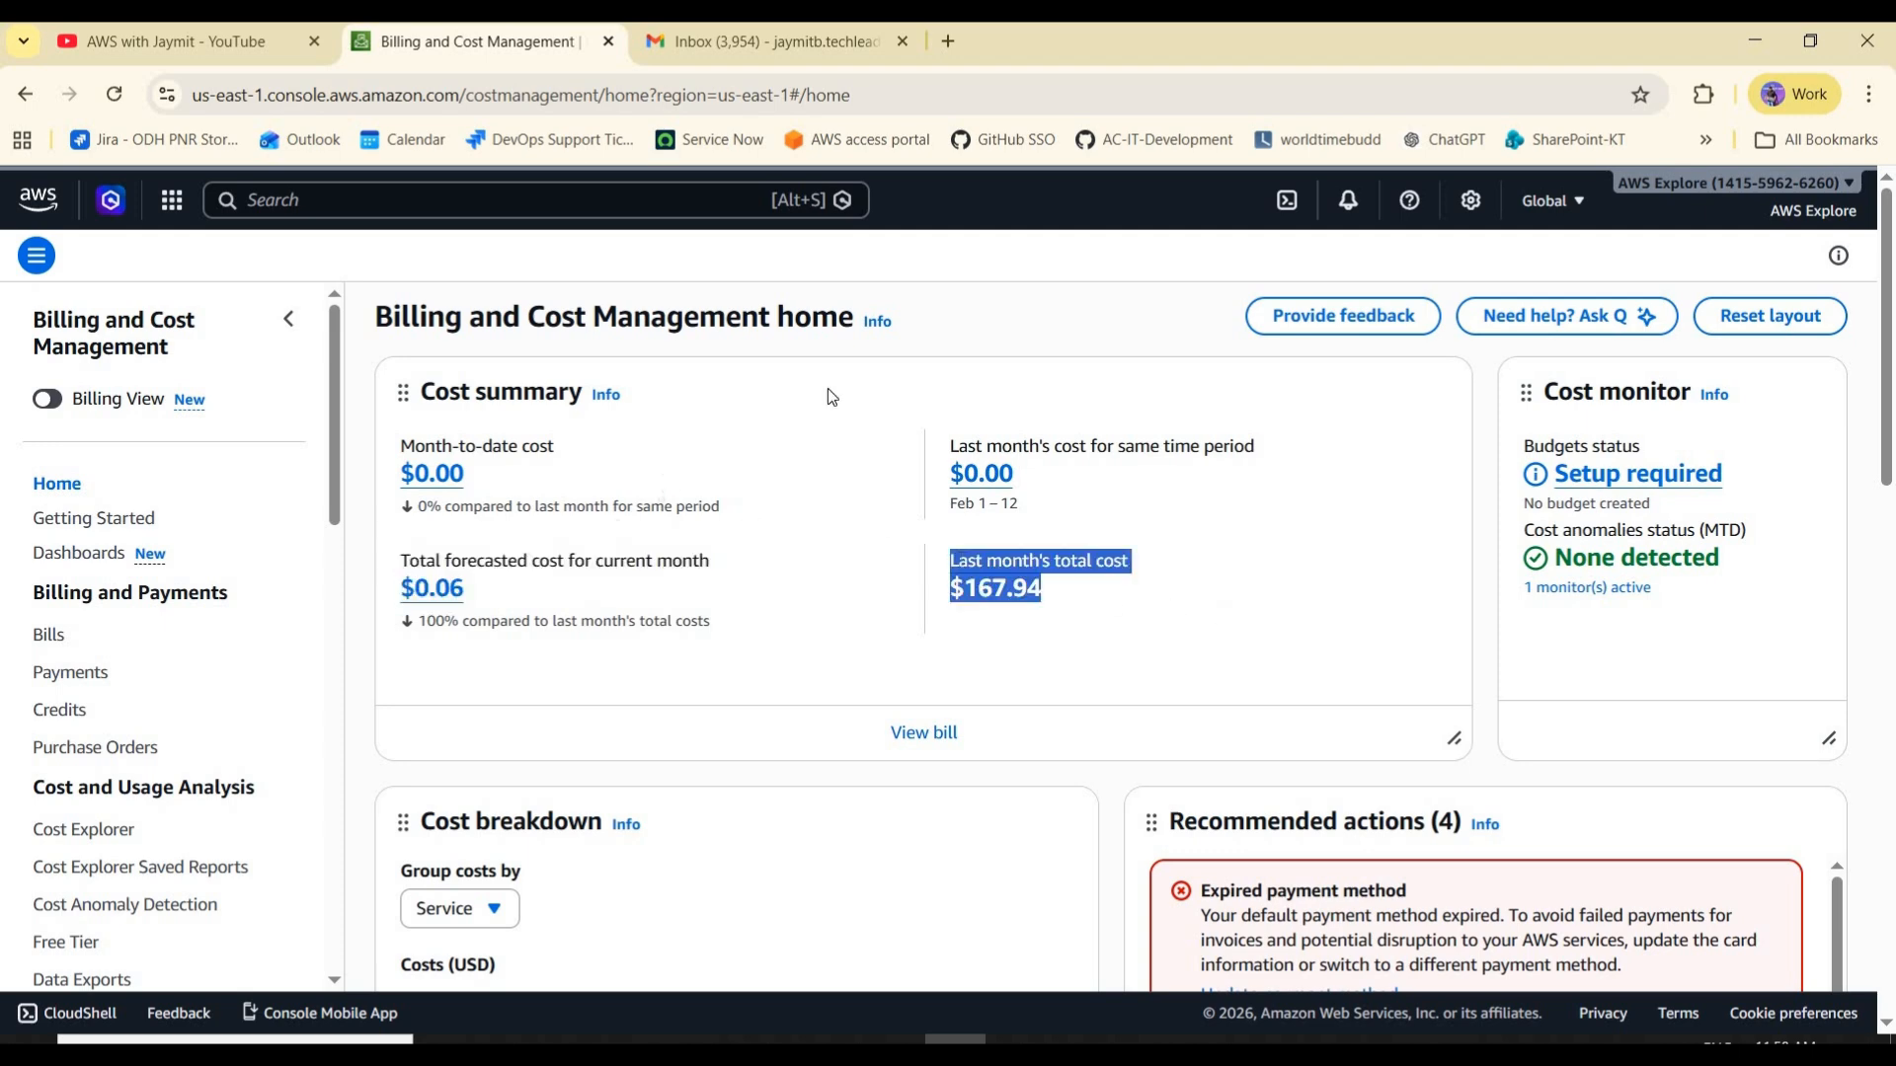
left_click(831, 480)
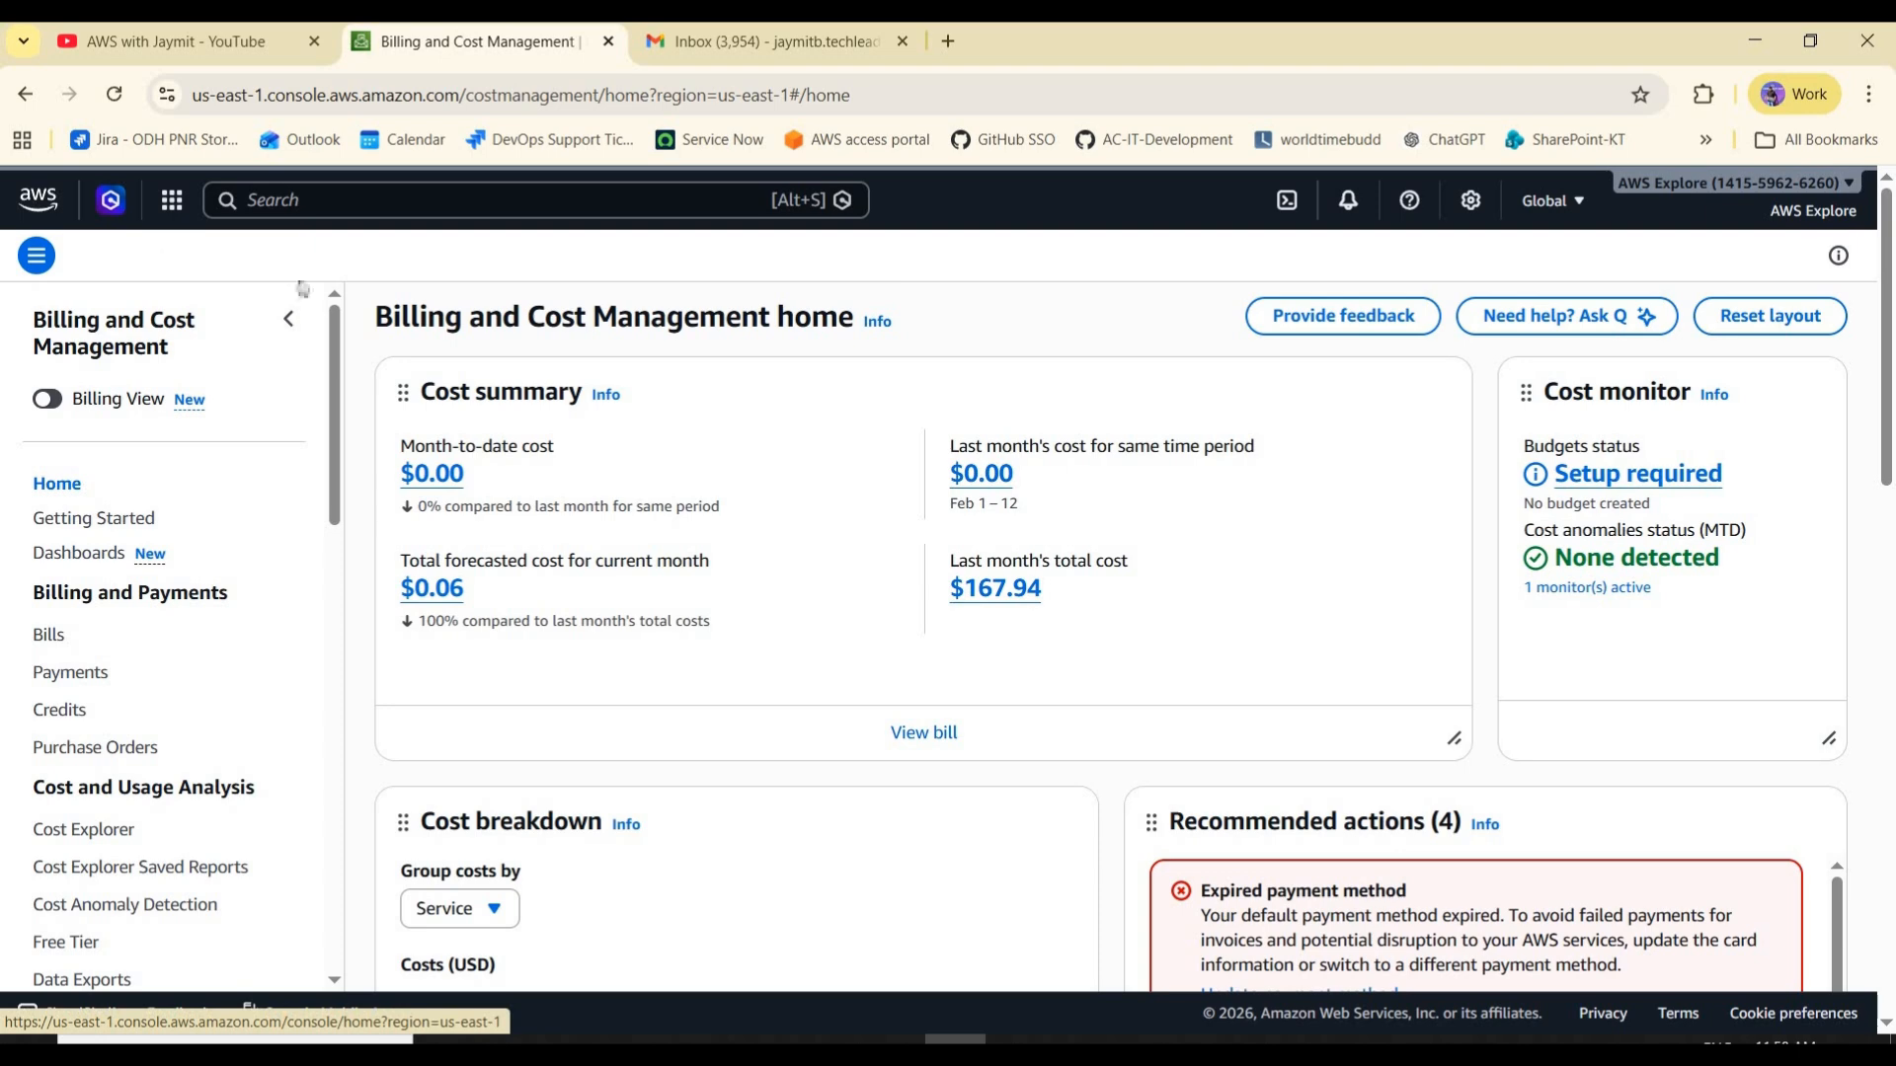
- Open CloudWatch alarms from the console home, start creating a new alarm and check the selected region
left_click(29, 204)
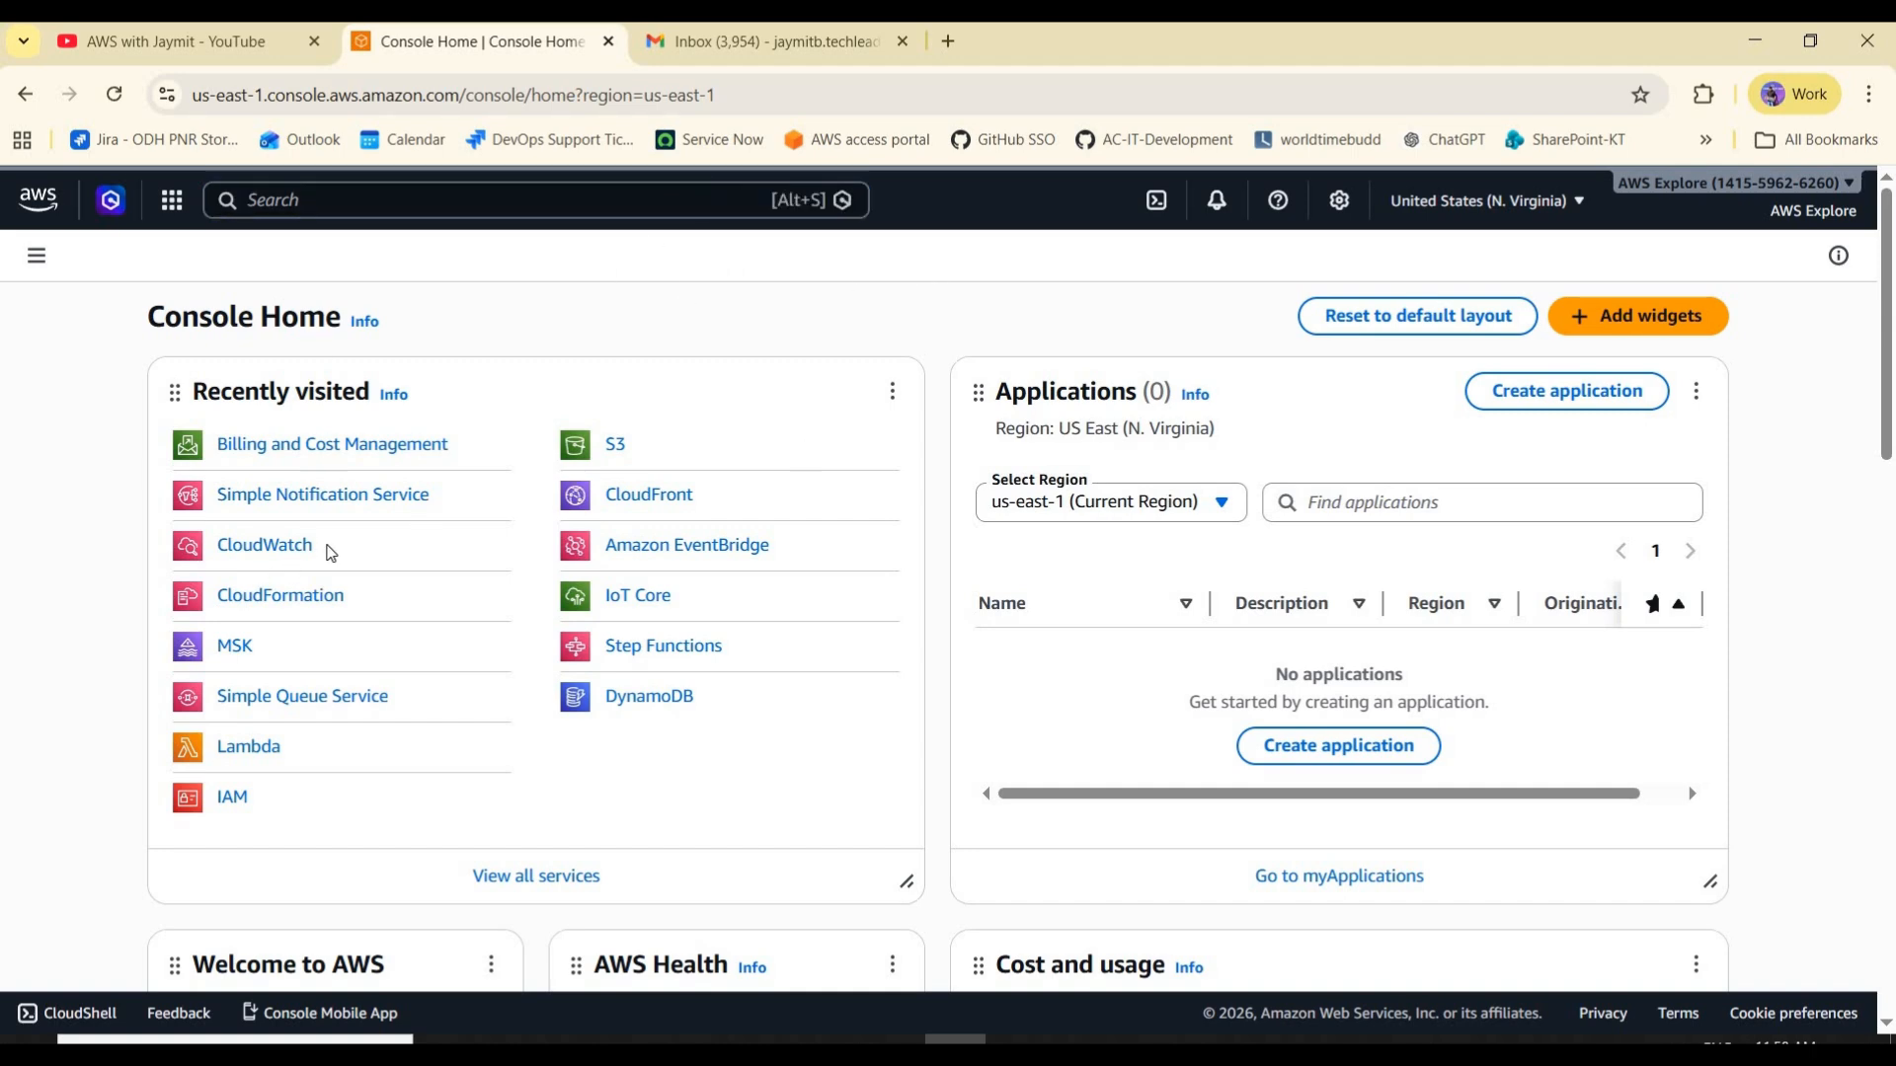
left_click(302, 187)
type("cloudwatch")
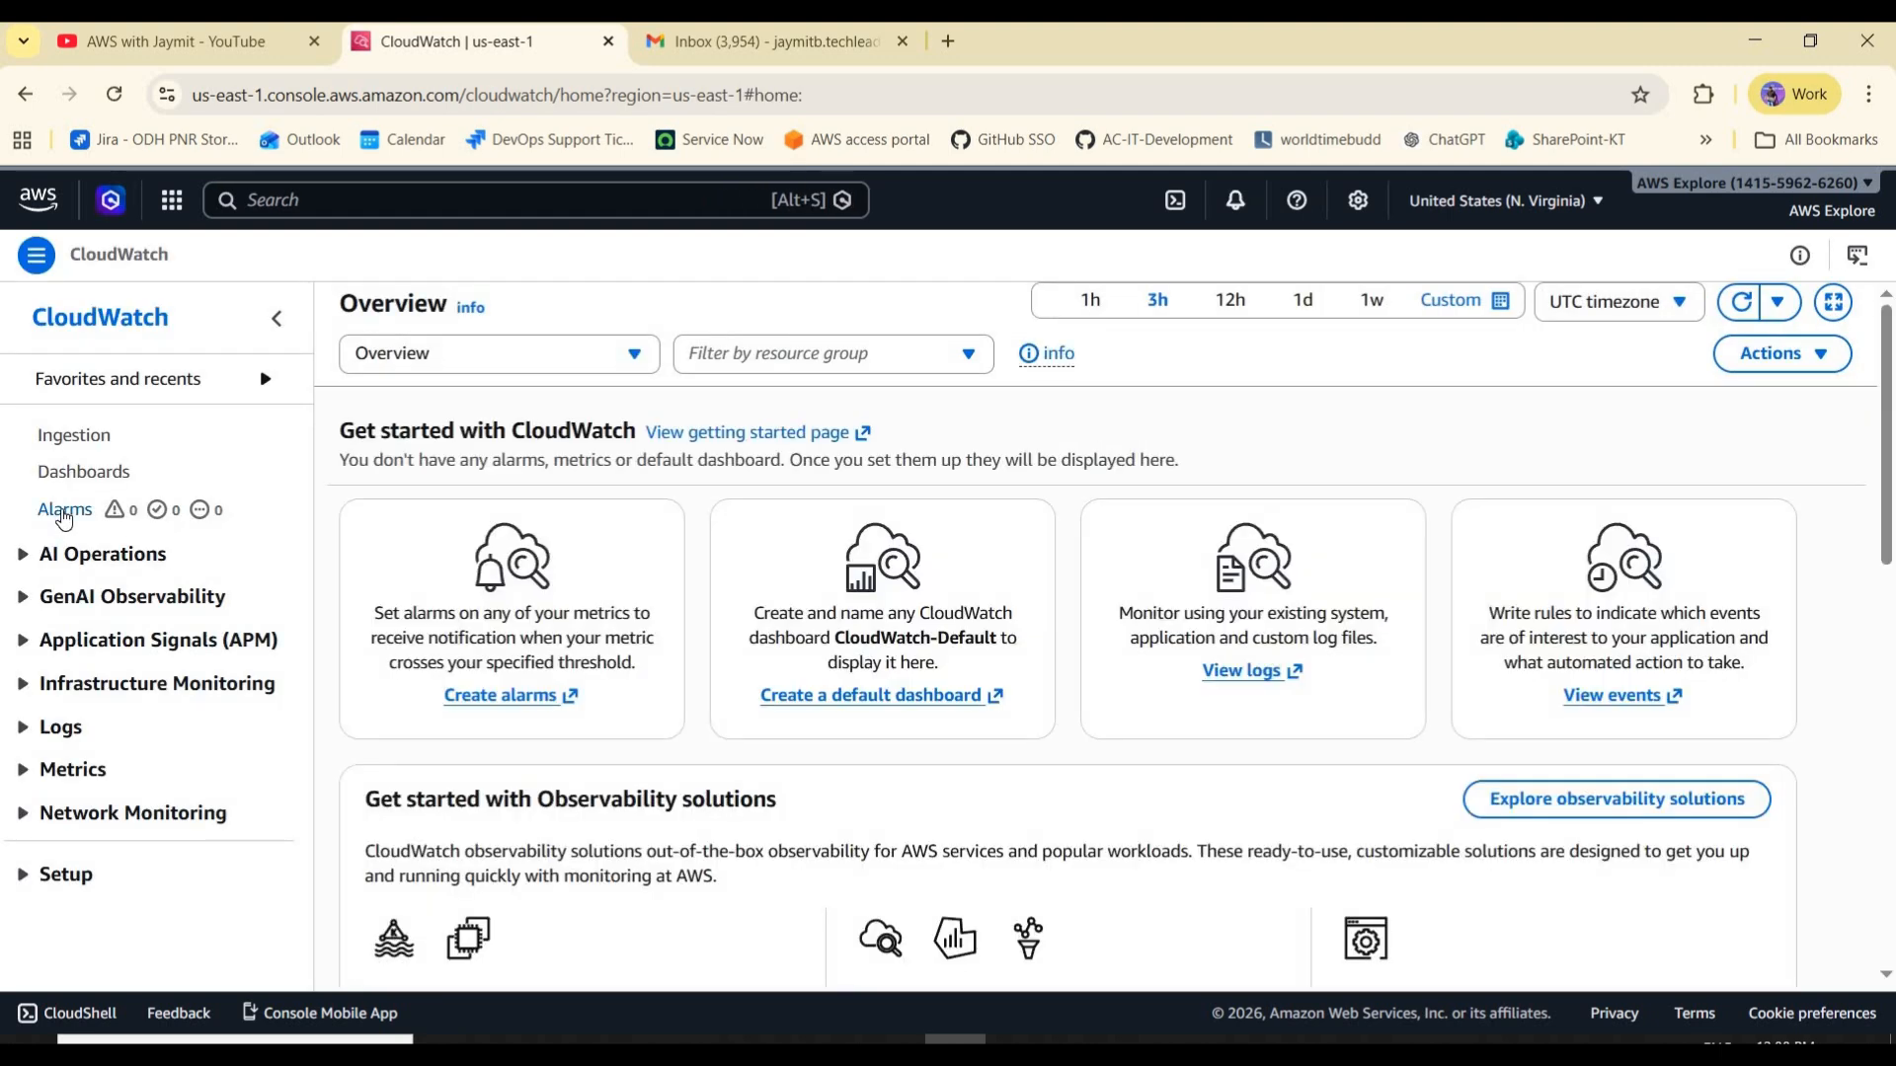
left_click(63, 511)
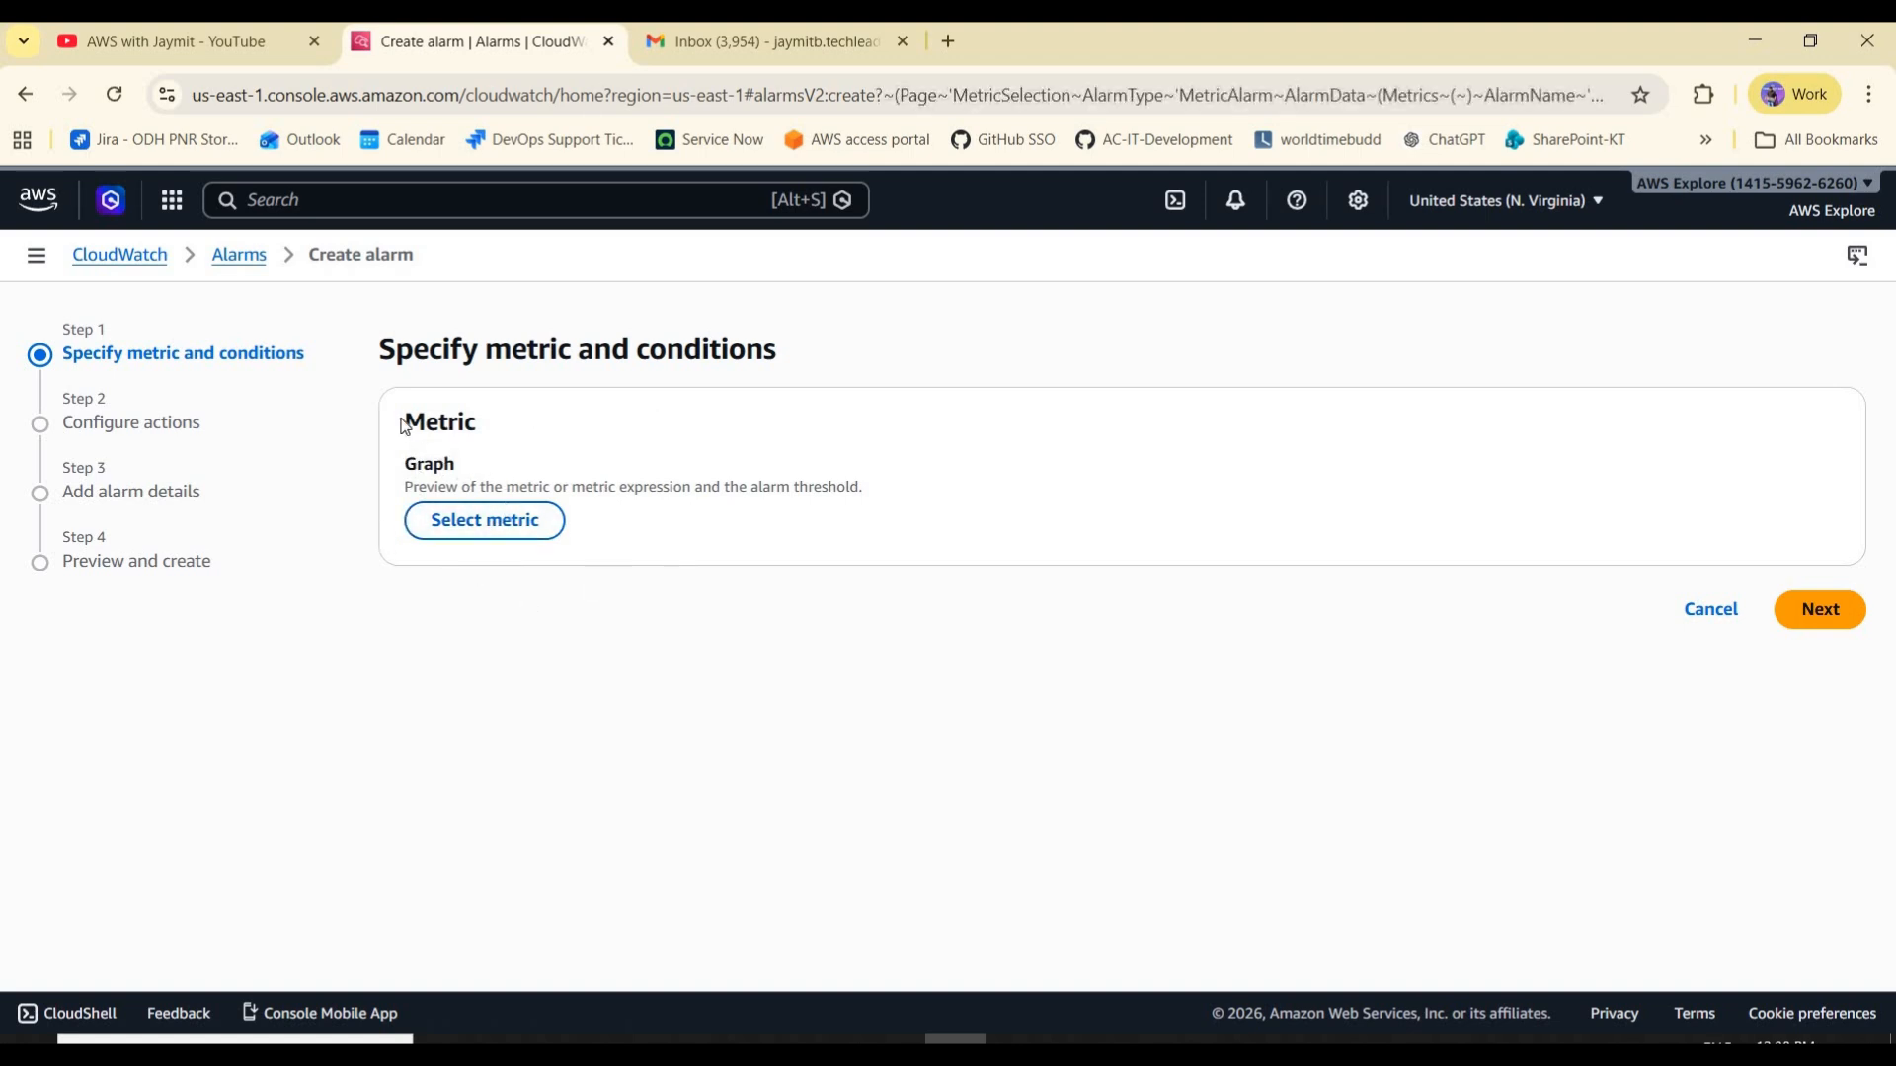
left_click(1544, 205)
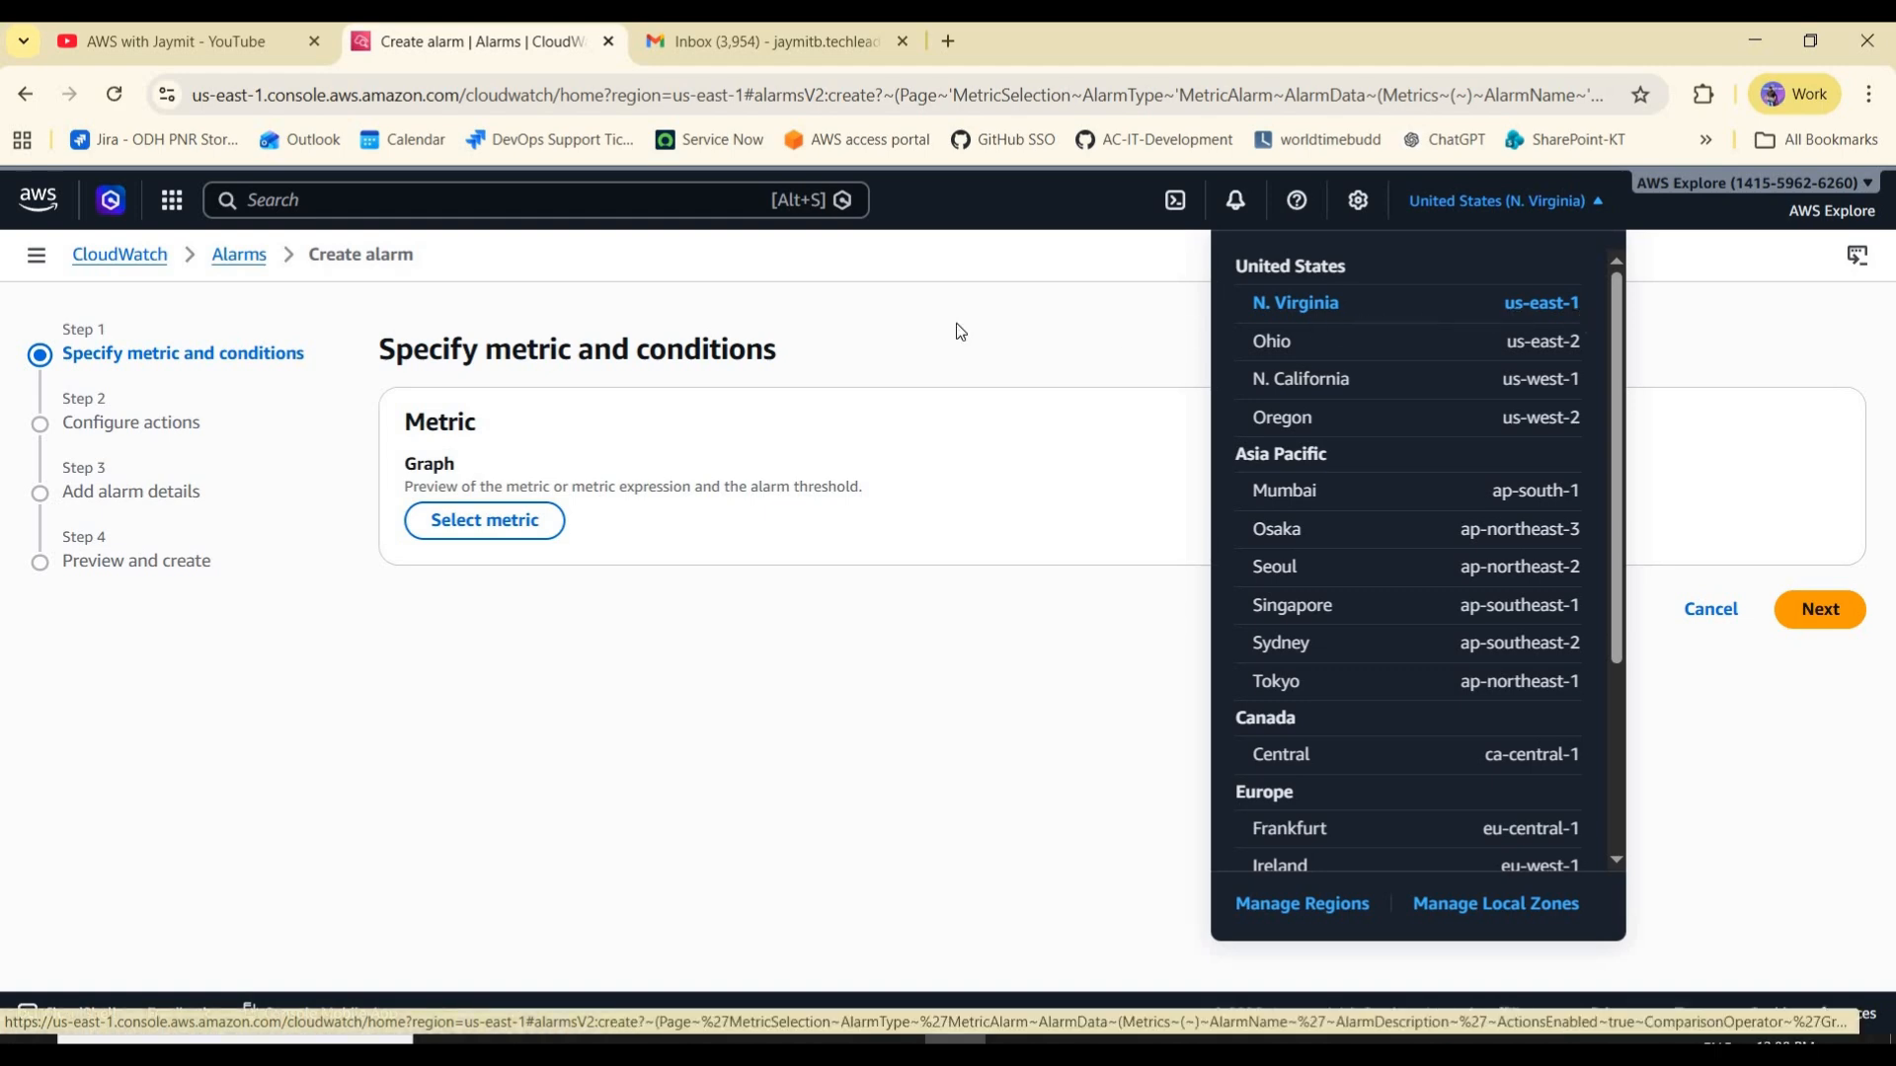
left_click(584, 569)
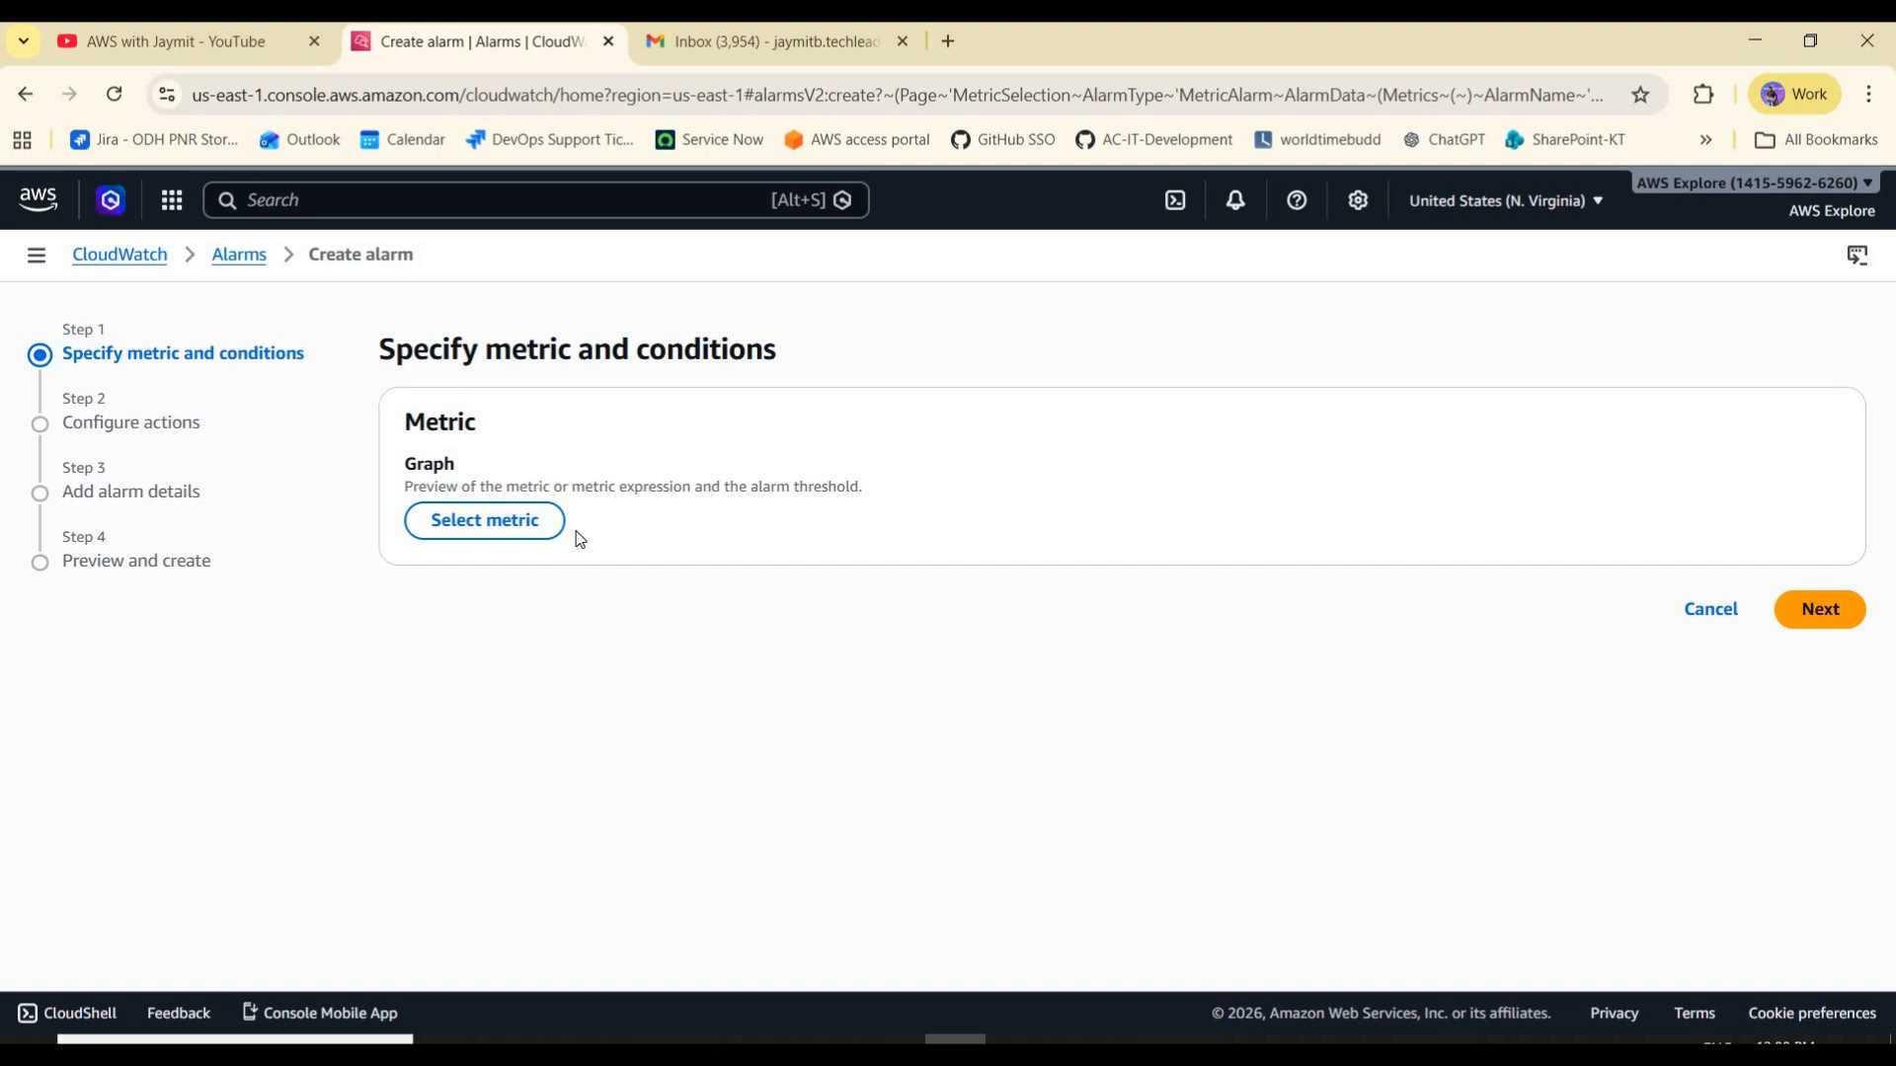
- Search the alarm metrics for "billing" and select the USD EstimatedCharges metric under Billing > Total Estimated Charge
left_click(490, 534)
left_click_drag(399, 426, 601, 419)
left_click(599, 422)
left_click(632, 475)
left_click(488, 533)
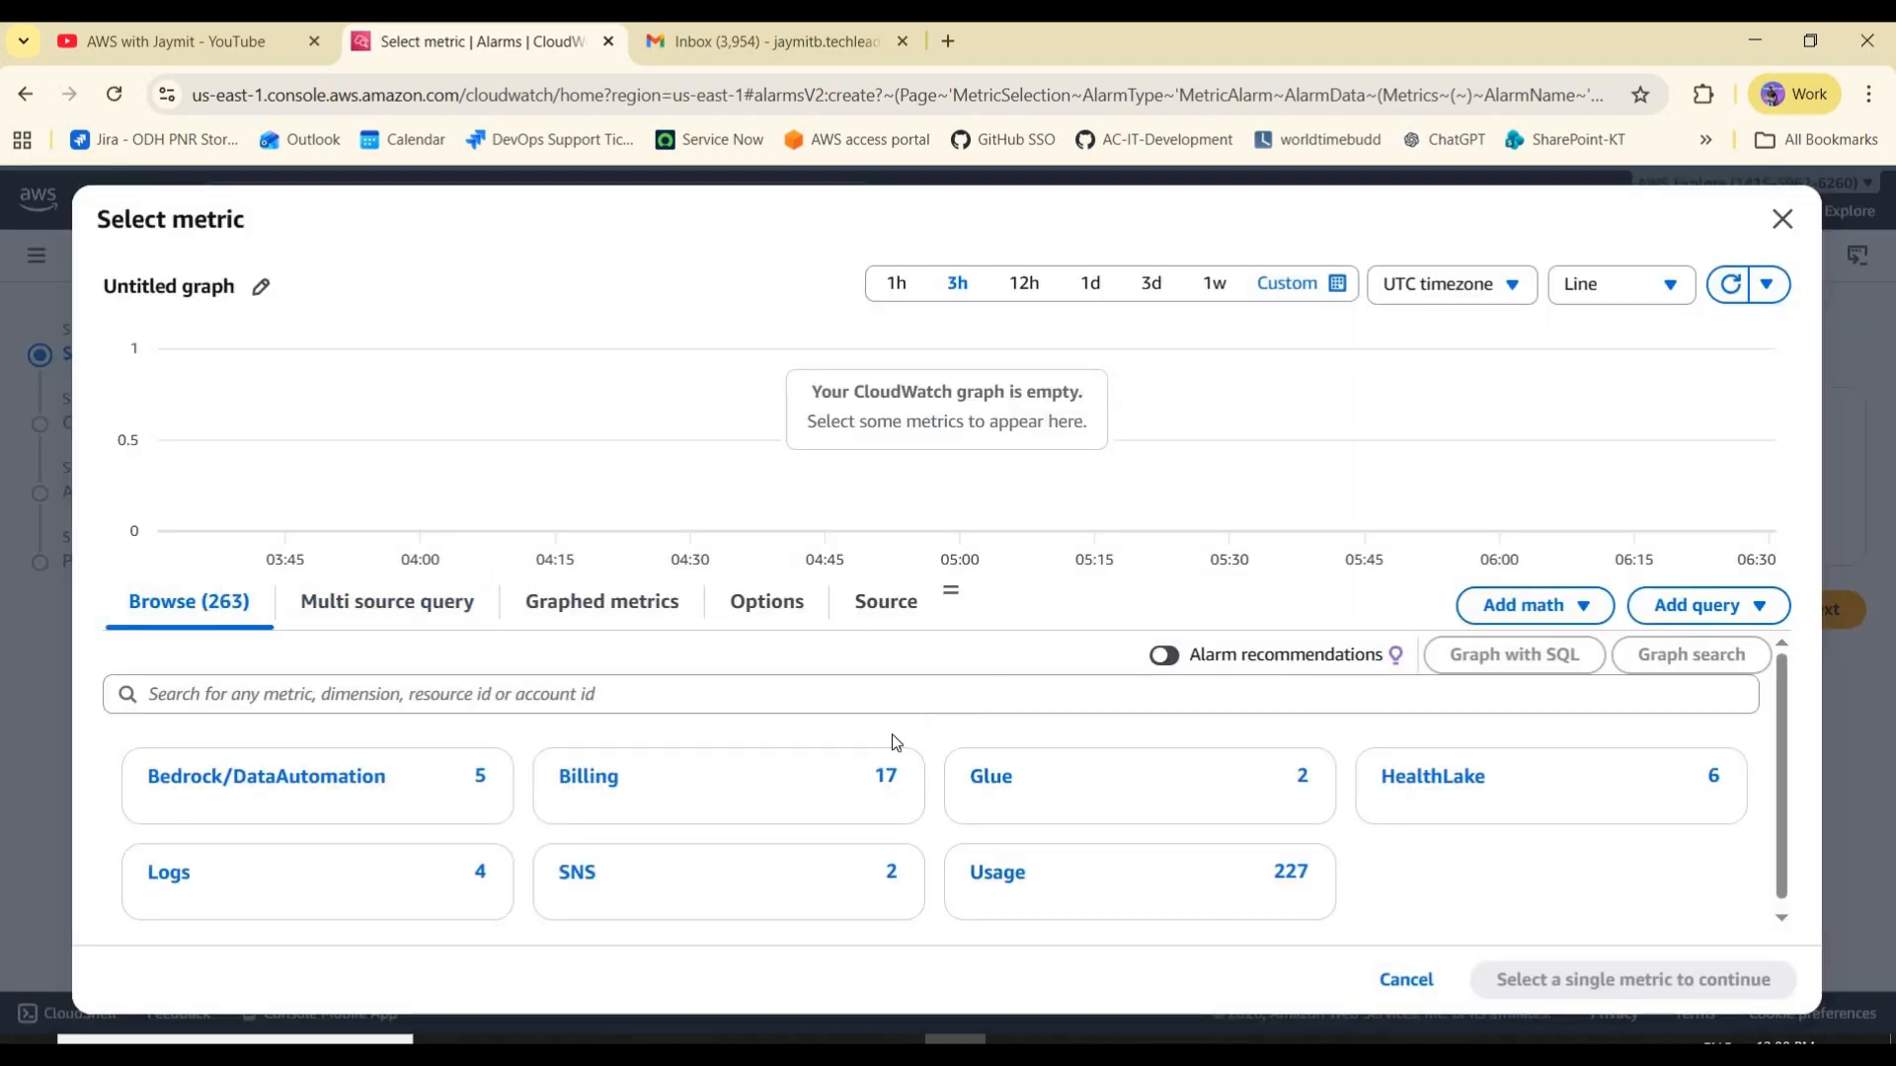
scroll(1136, 800, "down", 1)
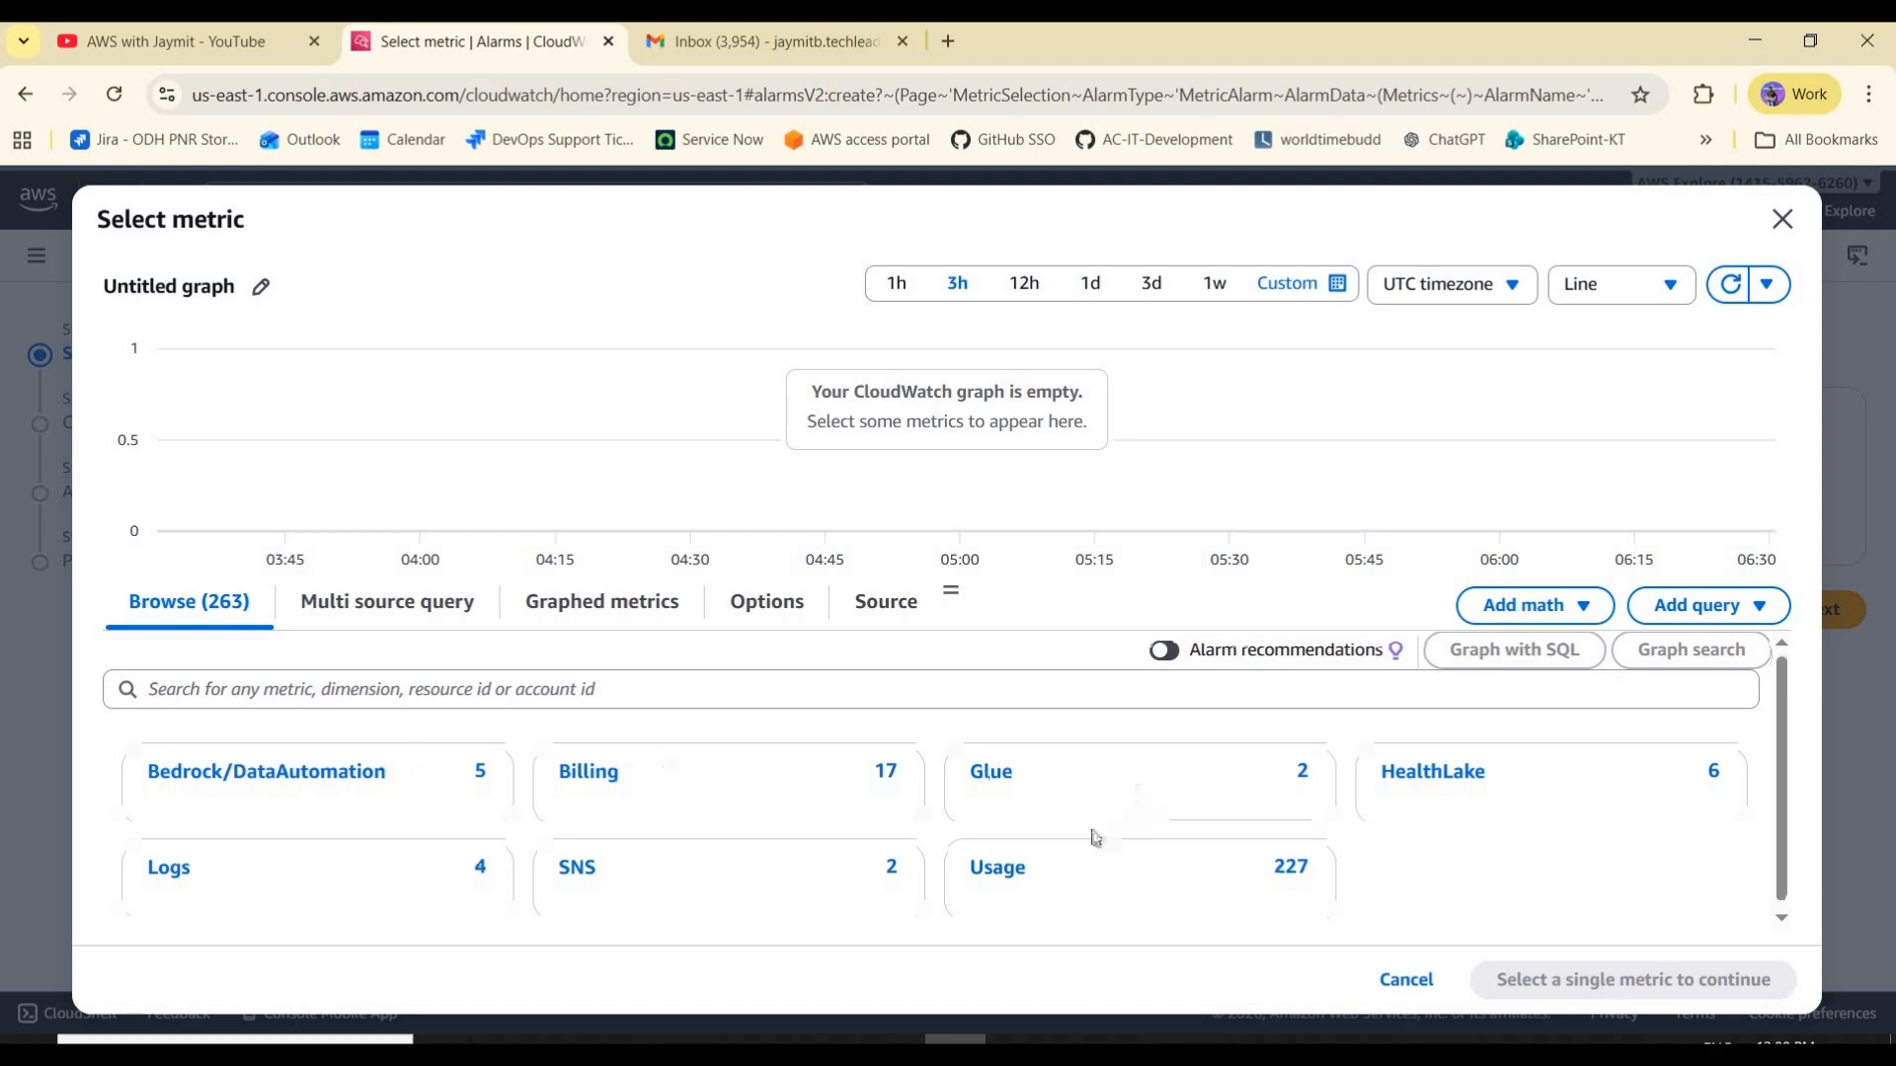
left_click(292, 697)
type("b")
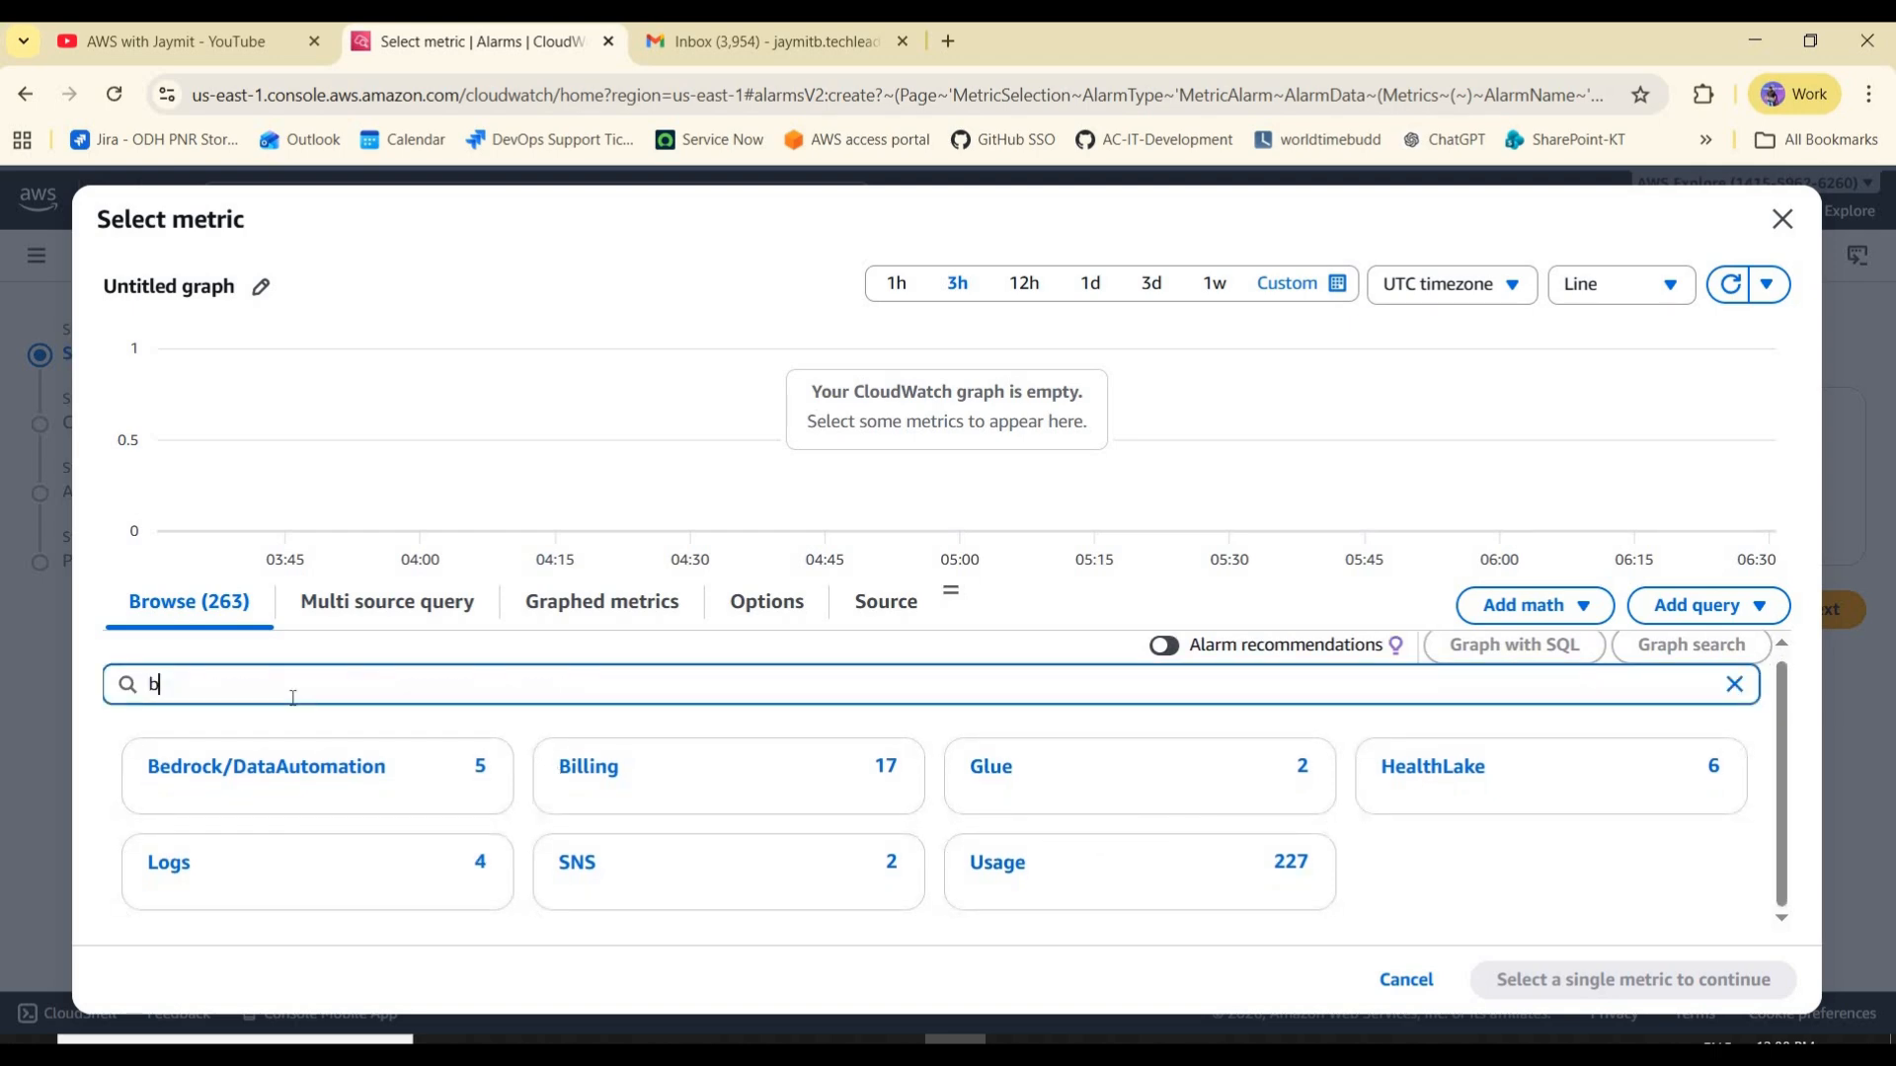
type("illing")
key("Return")
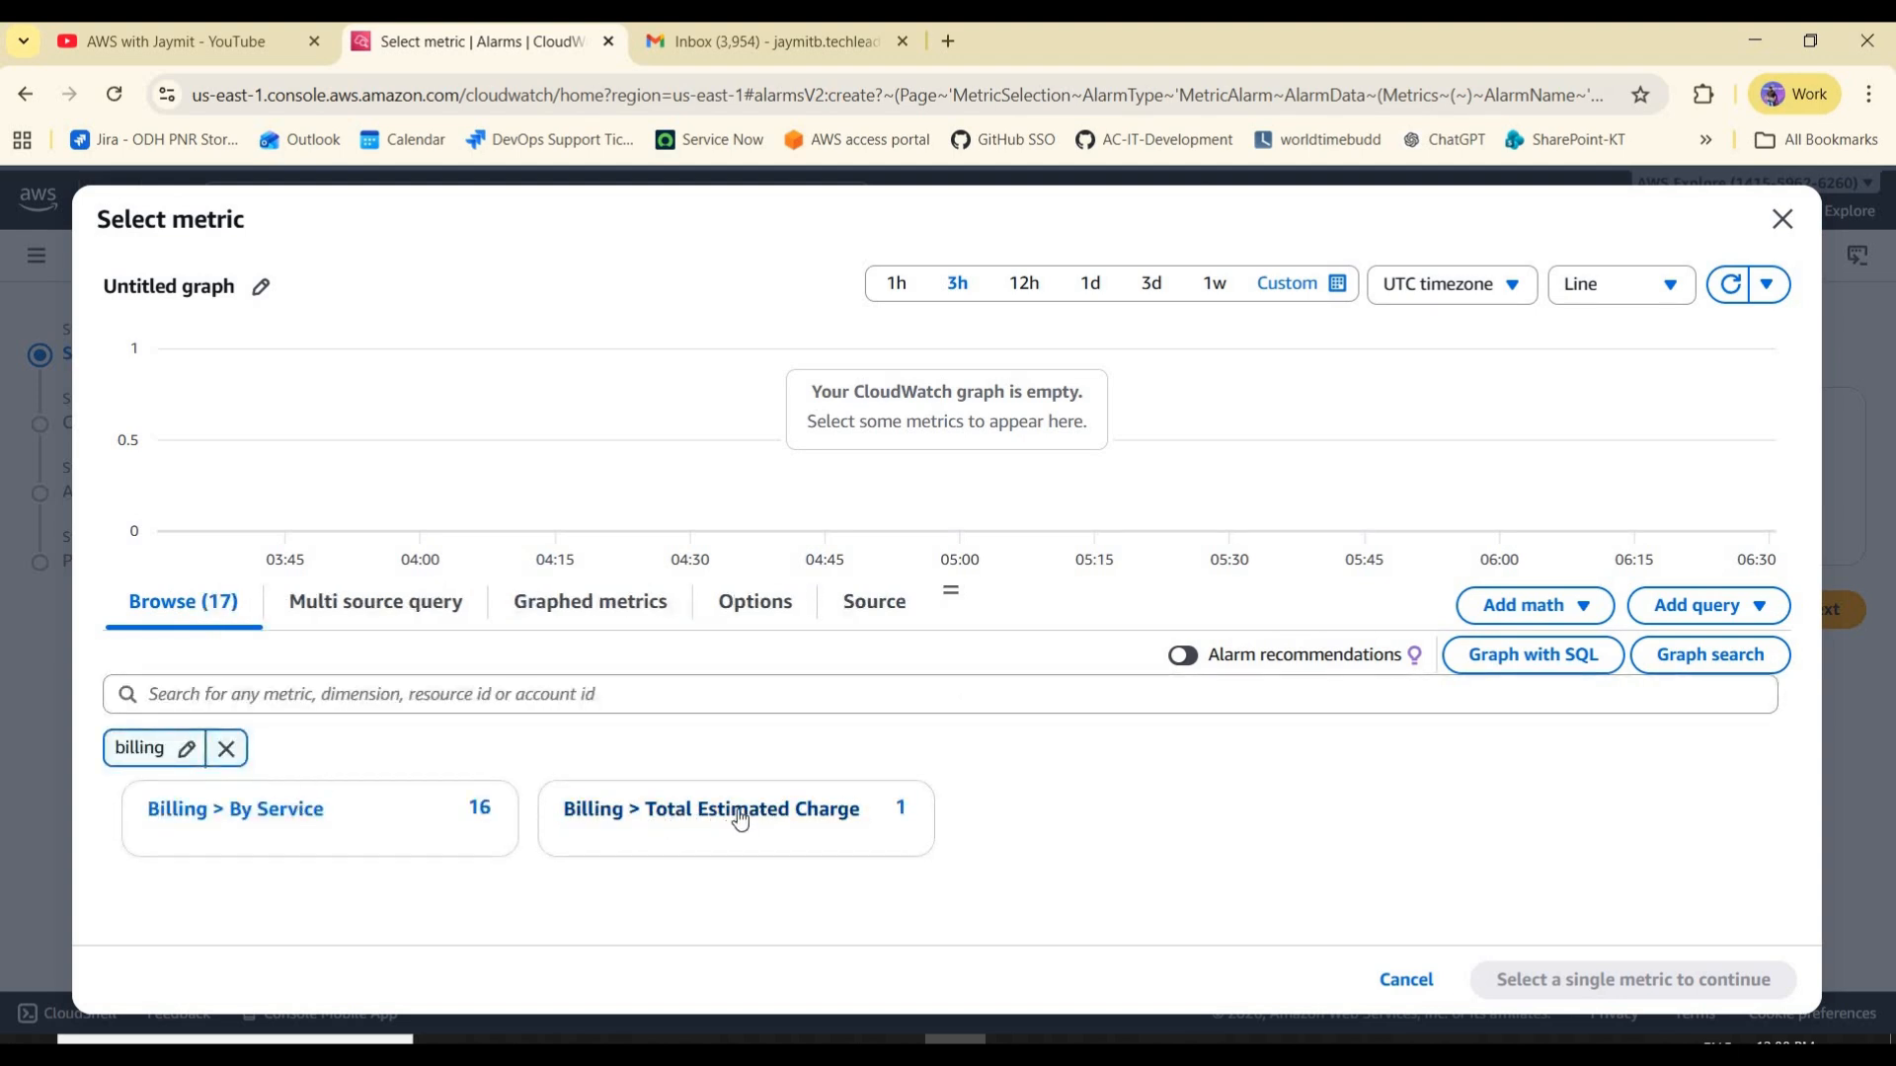
left_click(814, 812)
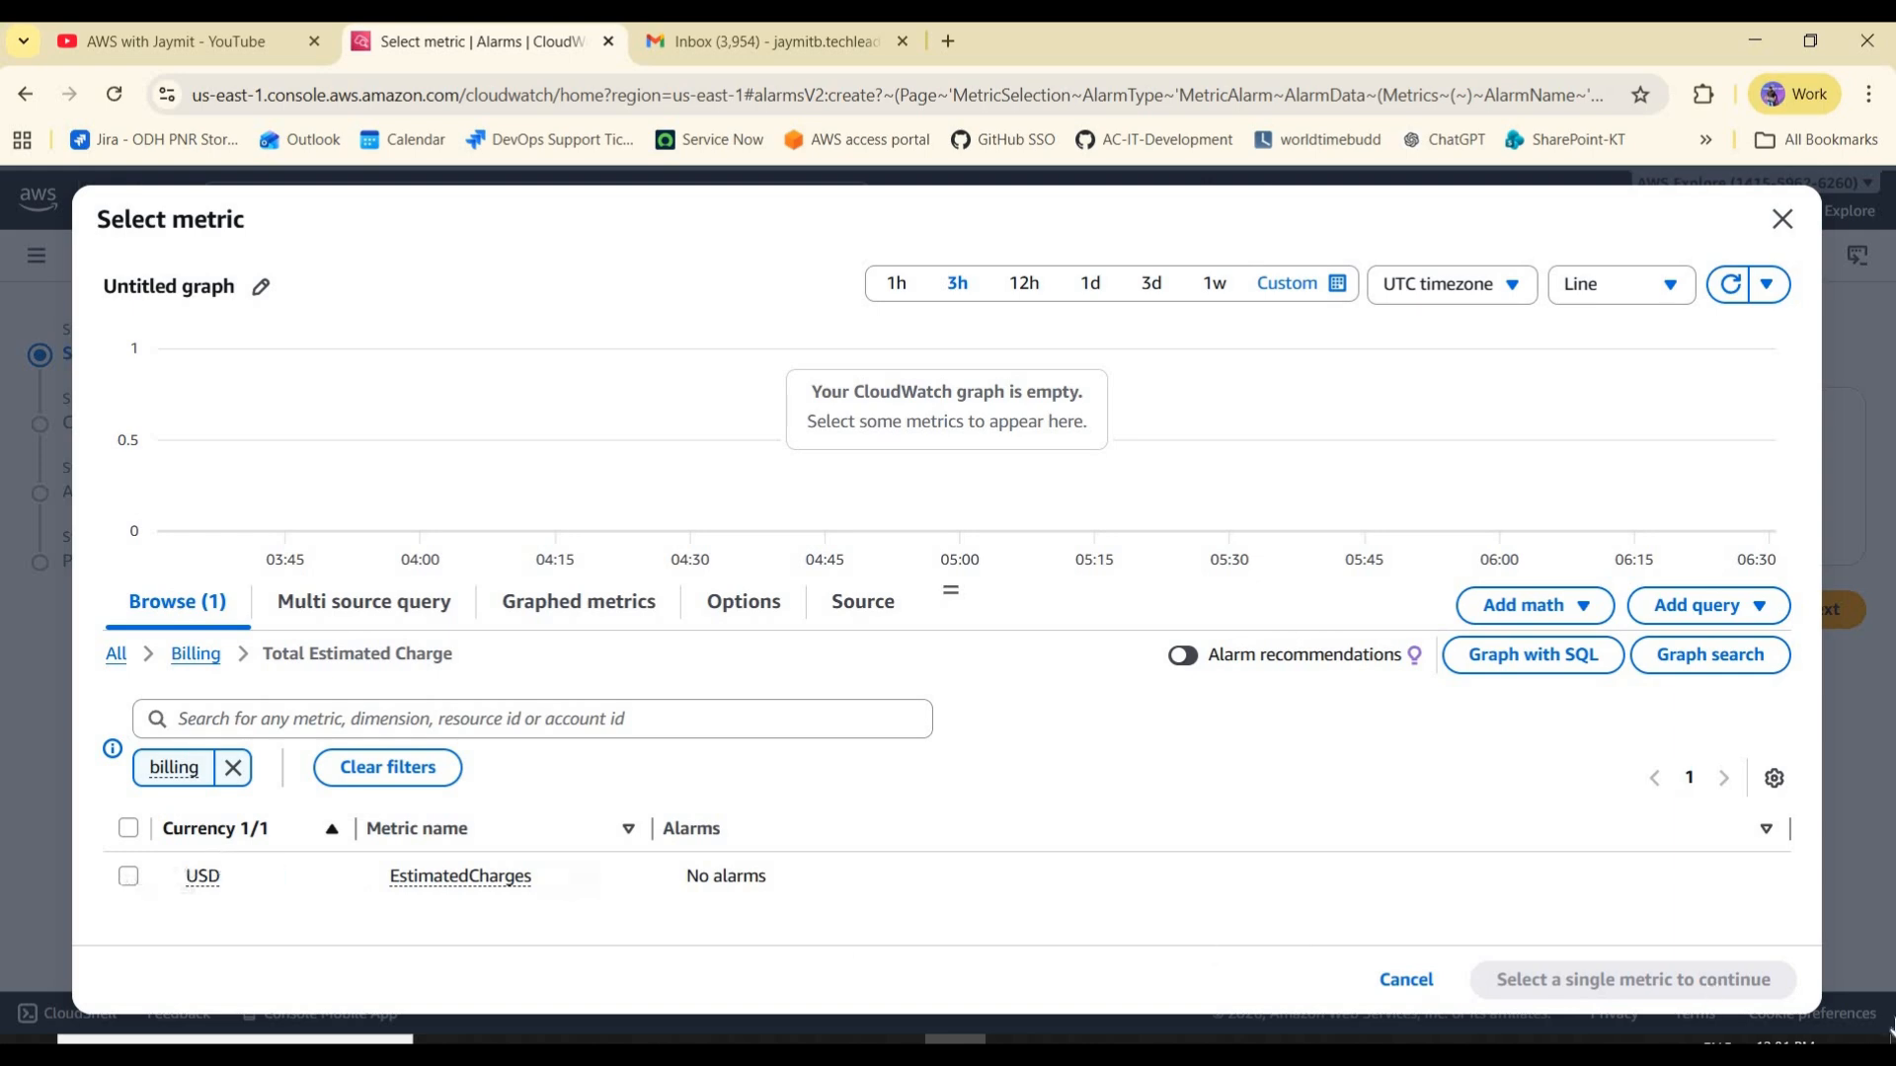
left_click(129, 876)
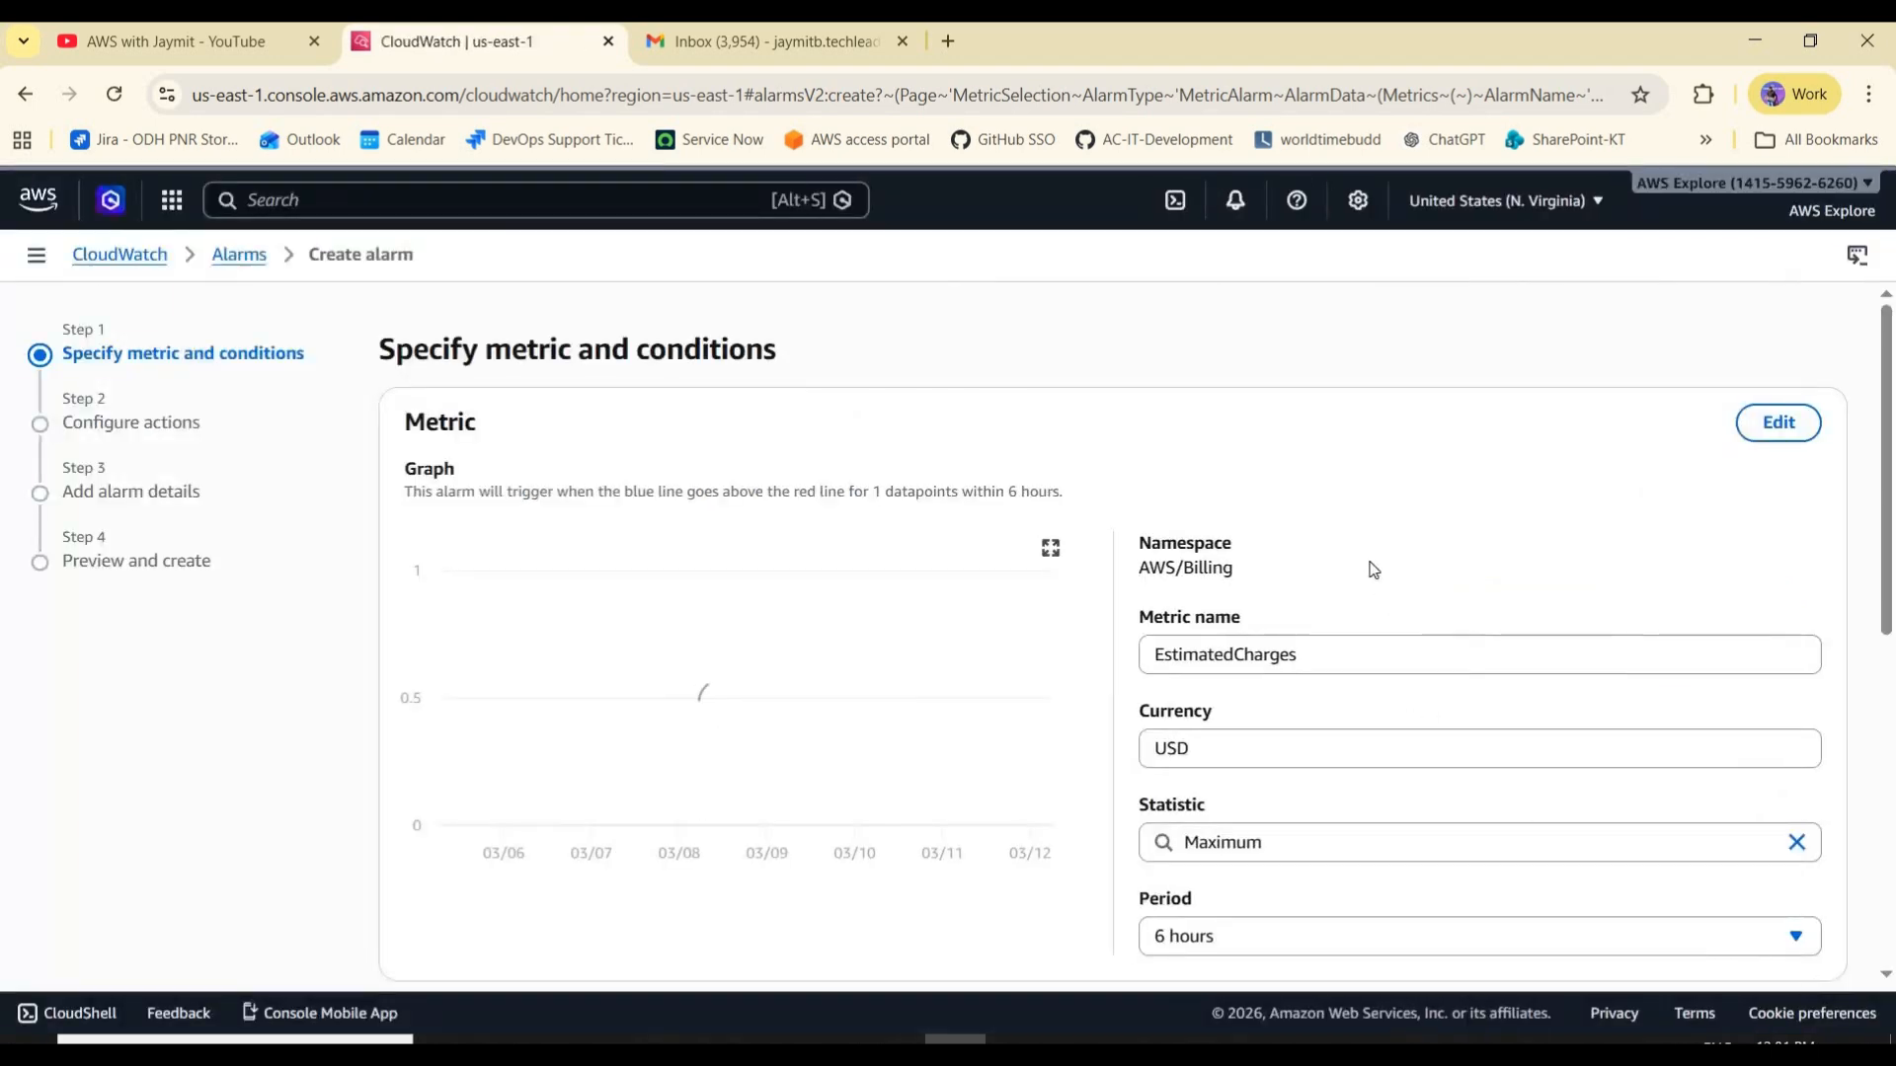
- Examine the metric's namespace, name, currency, statistic and period settings
scroll(1150, 533, "down", 2)
scroll(1335, 604, "up", 2)
left_click_drag(1126, 545, 1265, 581)
left_click(1286, 585)
left_click_drag(1121, 545, 1371, 659)
left_click(1191, 546)
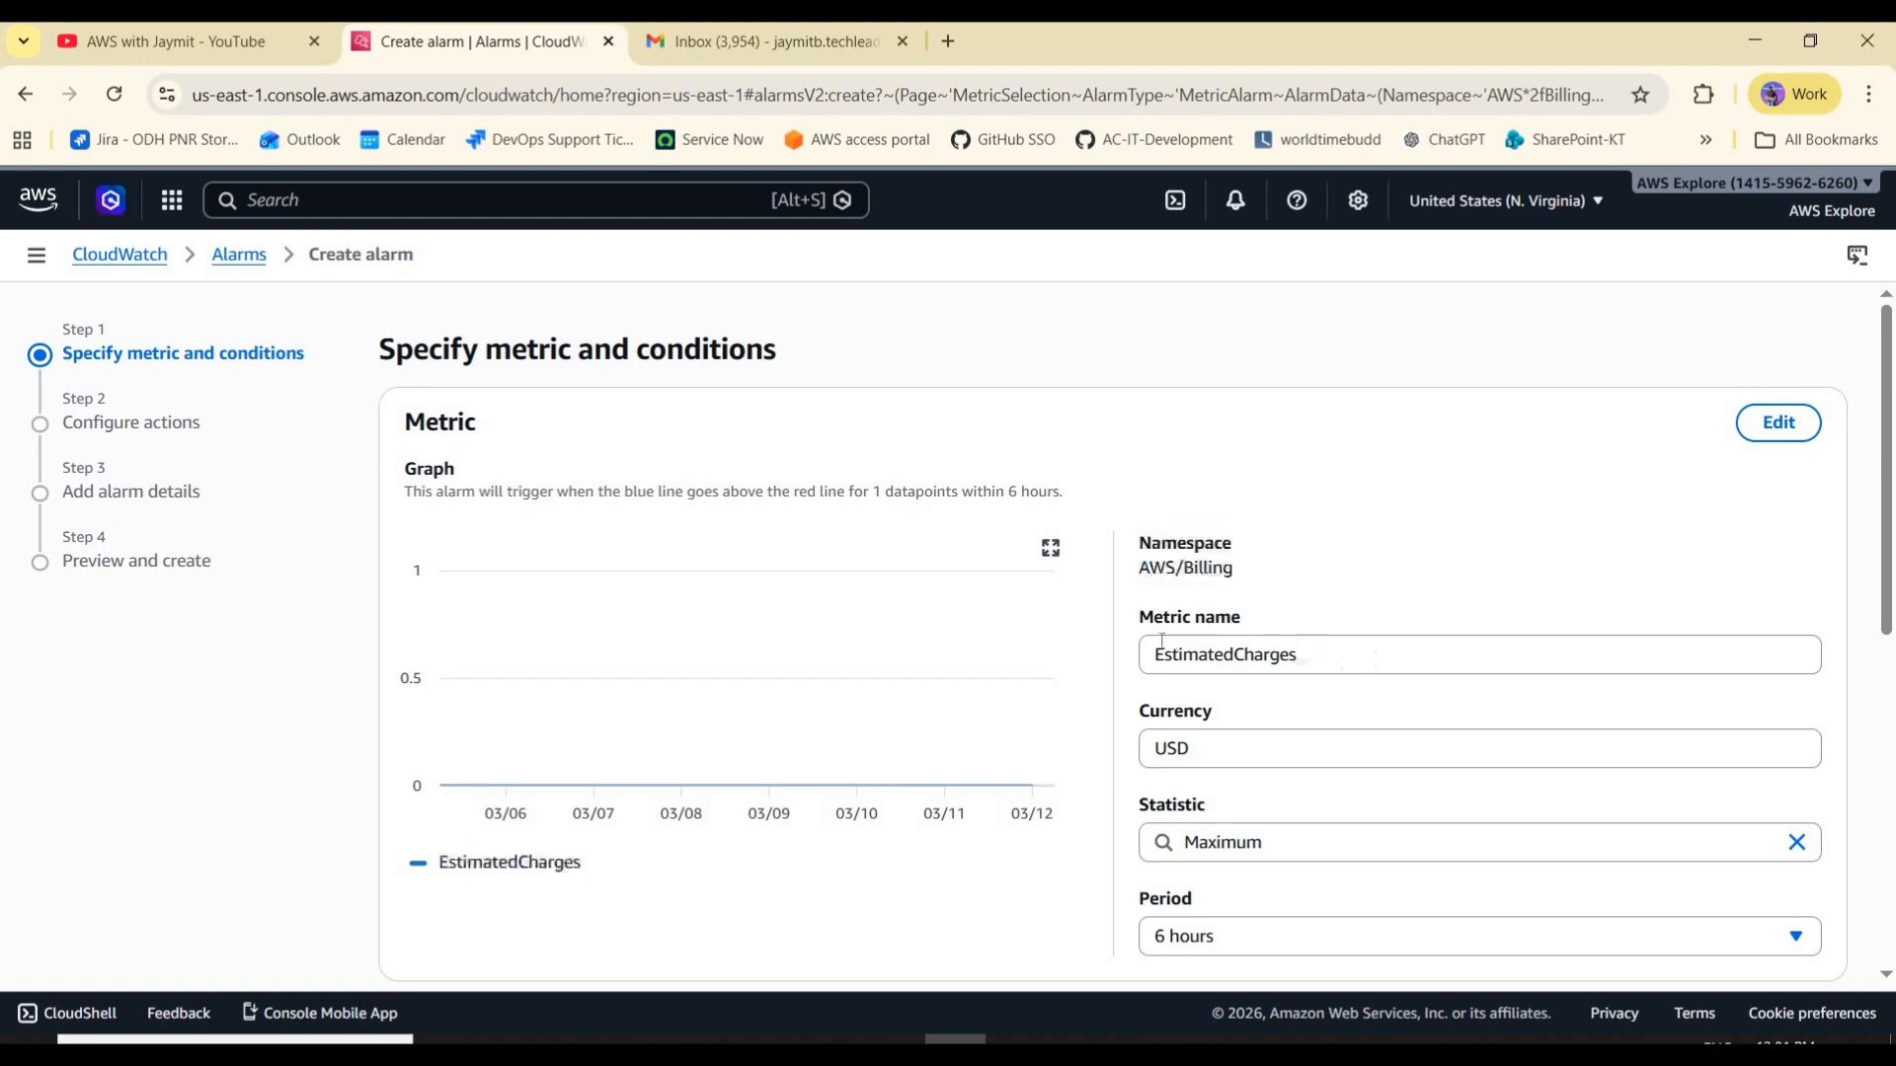
double_click(1224, 652)
left_click(1361, 603)
scroll(1165, 545, "down", 2)
scroll(1165, 545, "down", 1)
left_click_drag(1316, 558, 1318, 523)
left_click(1308, 553)
left_click(1195, 534)
scroll(1100, 571, "up", 2)
scroll(1102, 576, "down", 2)
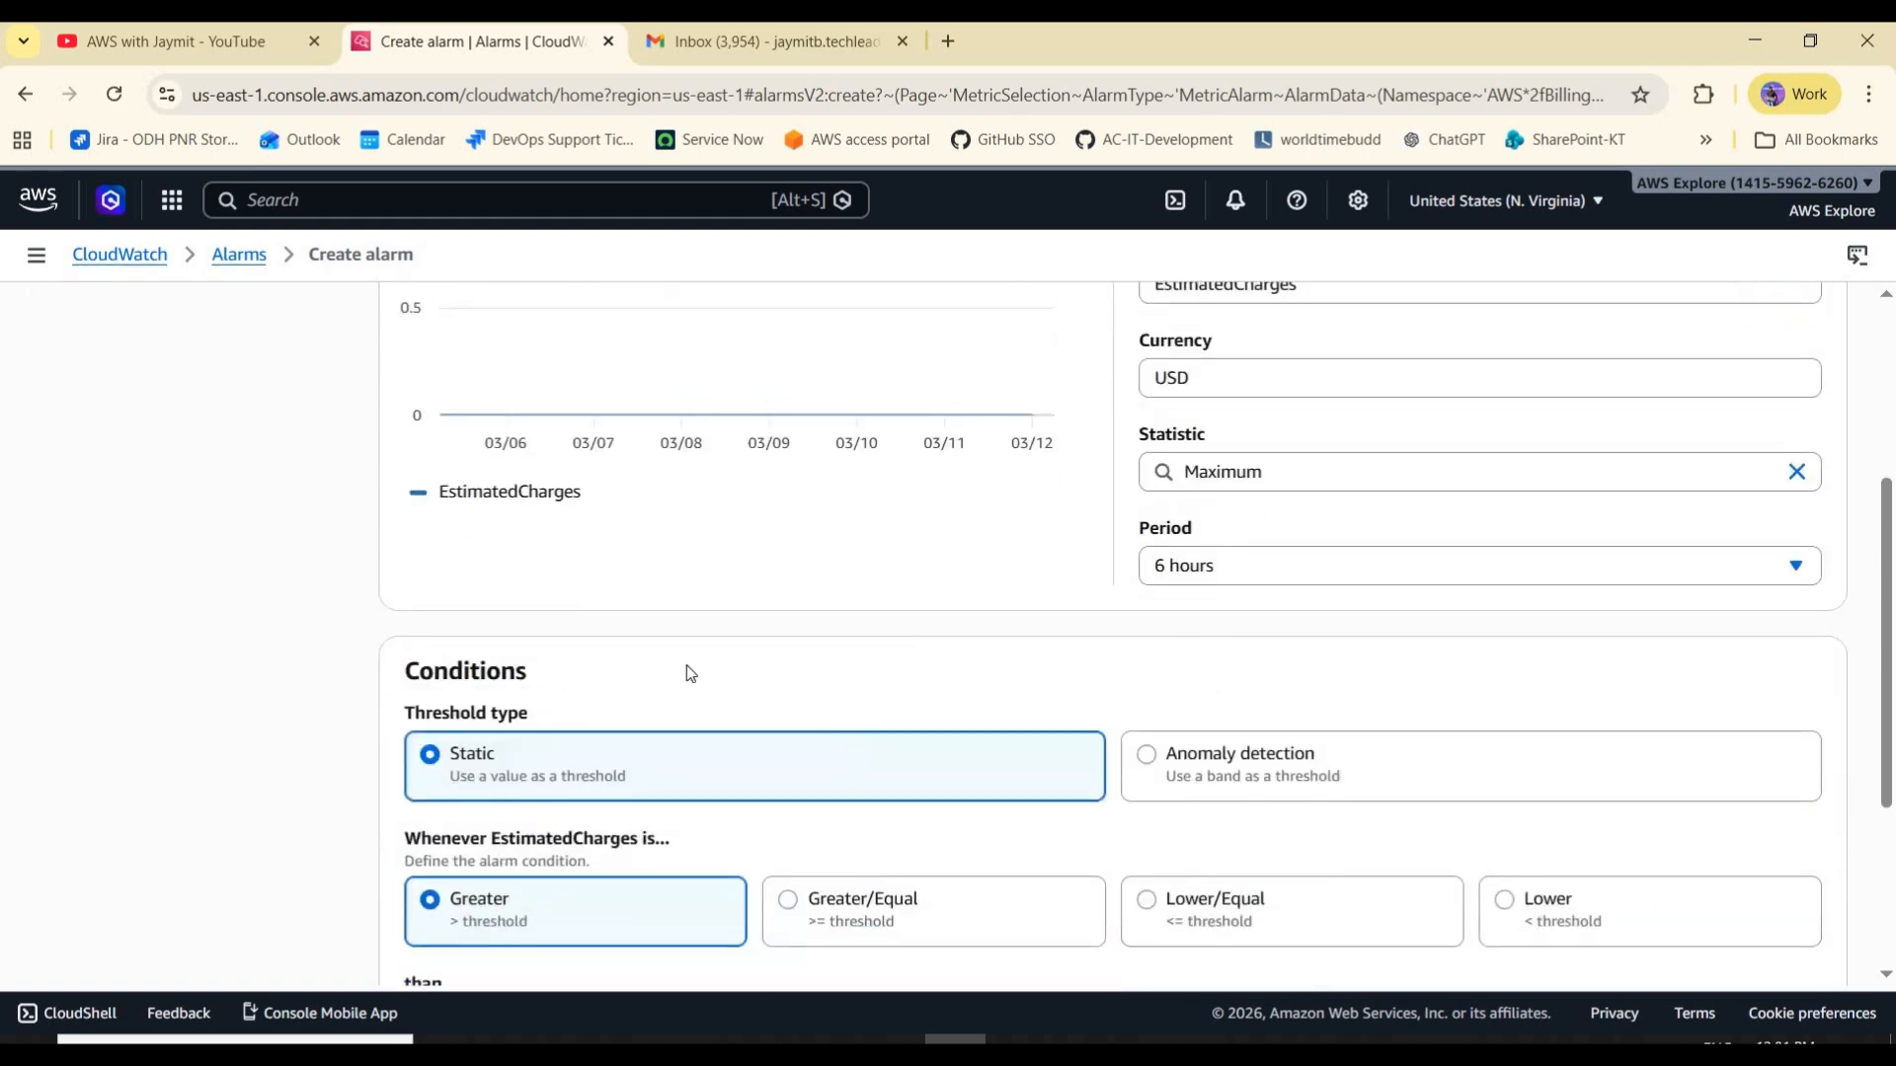
- Set the static alarm condition to trigger when EstimatedCharges is greater than 0.01 USD
scroll(483, 629, "down", 2)
left_click_drag(452, 593, 604, 596)
left_click(725, 604)
left_click_drag(725, 603, 407, 595)
left_click(464, 671)
left_click(496, 799)
type("0")
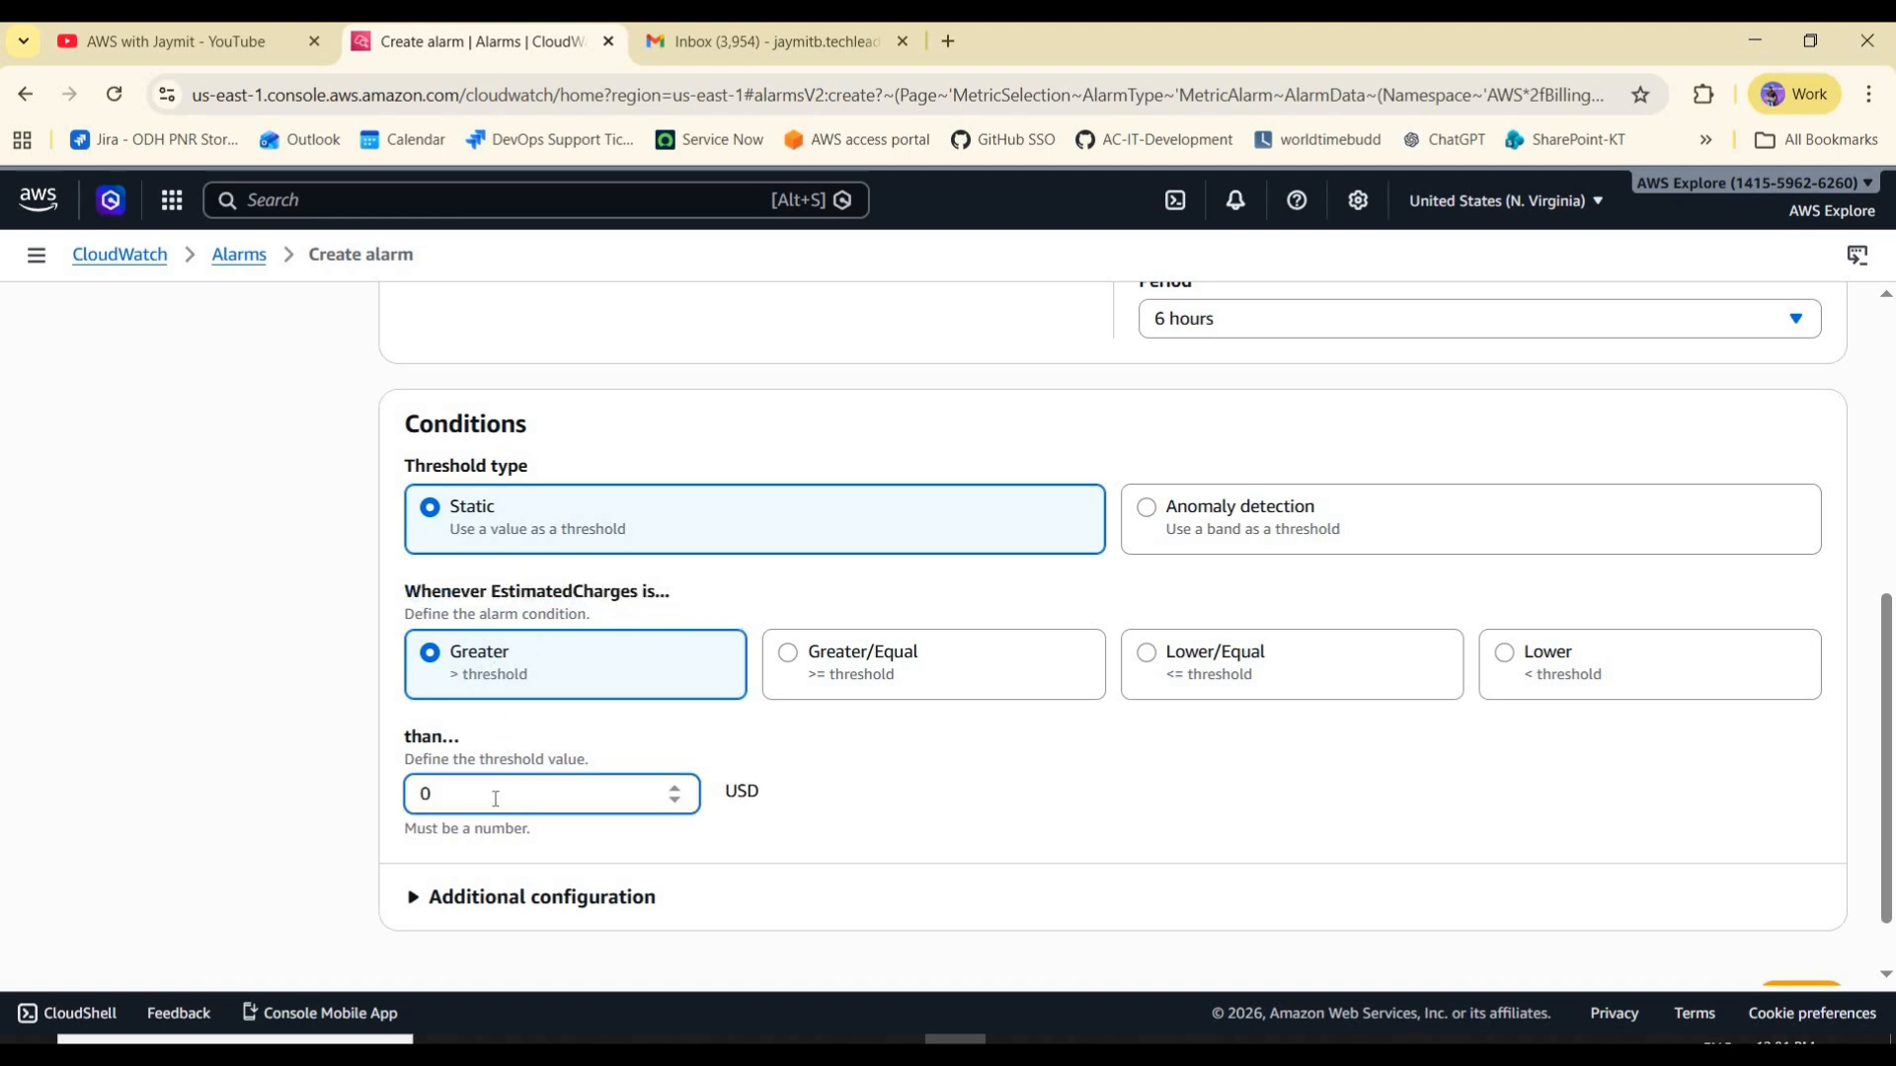
type(".01")
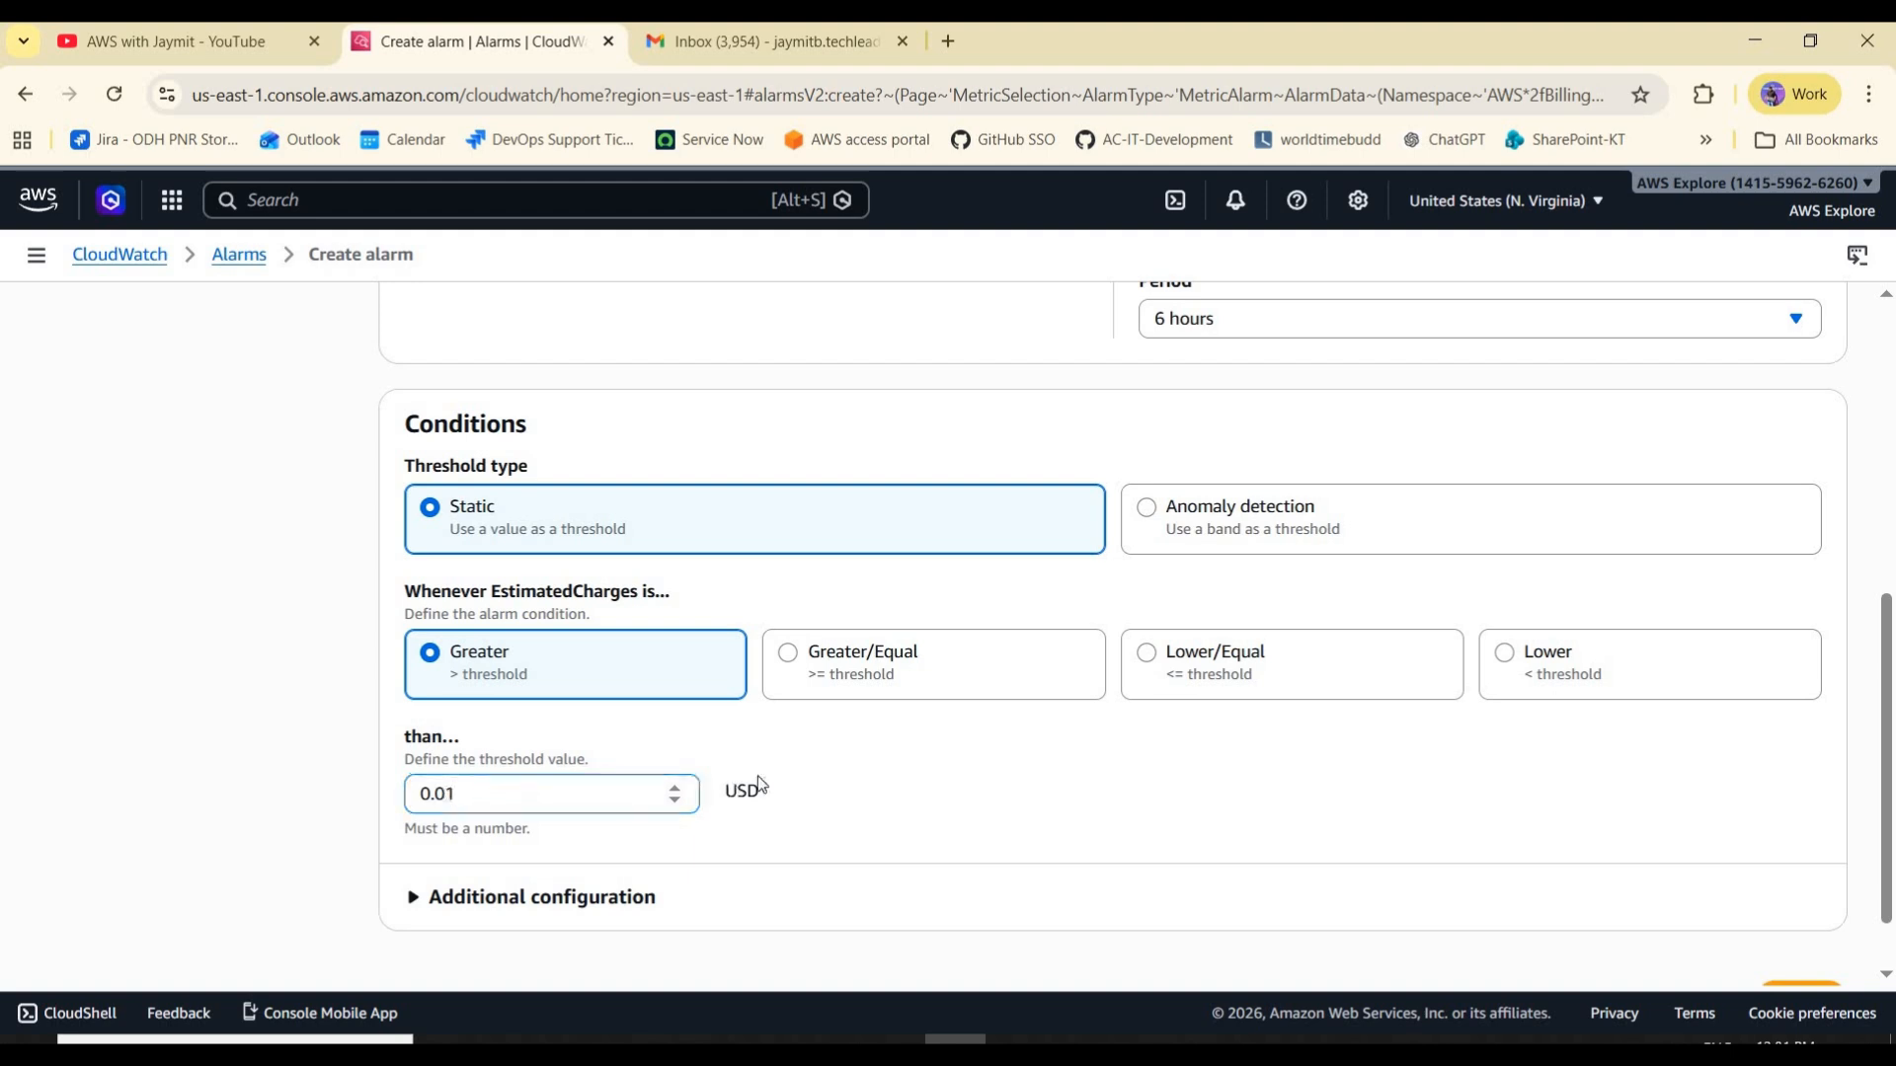
left_click(889, 792)
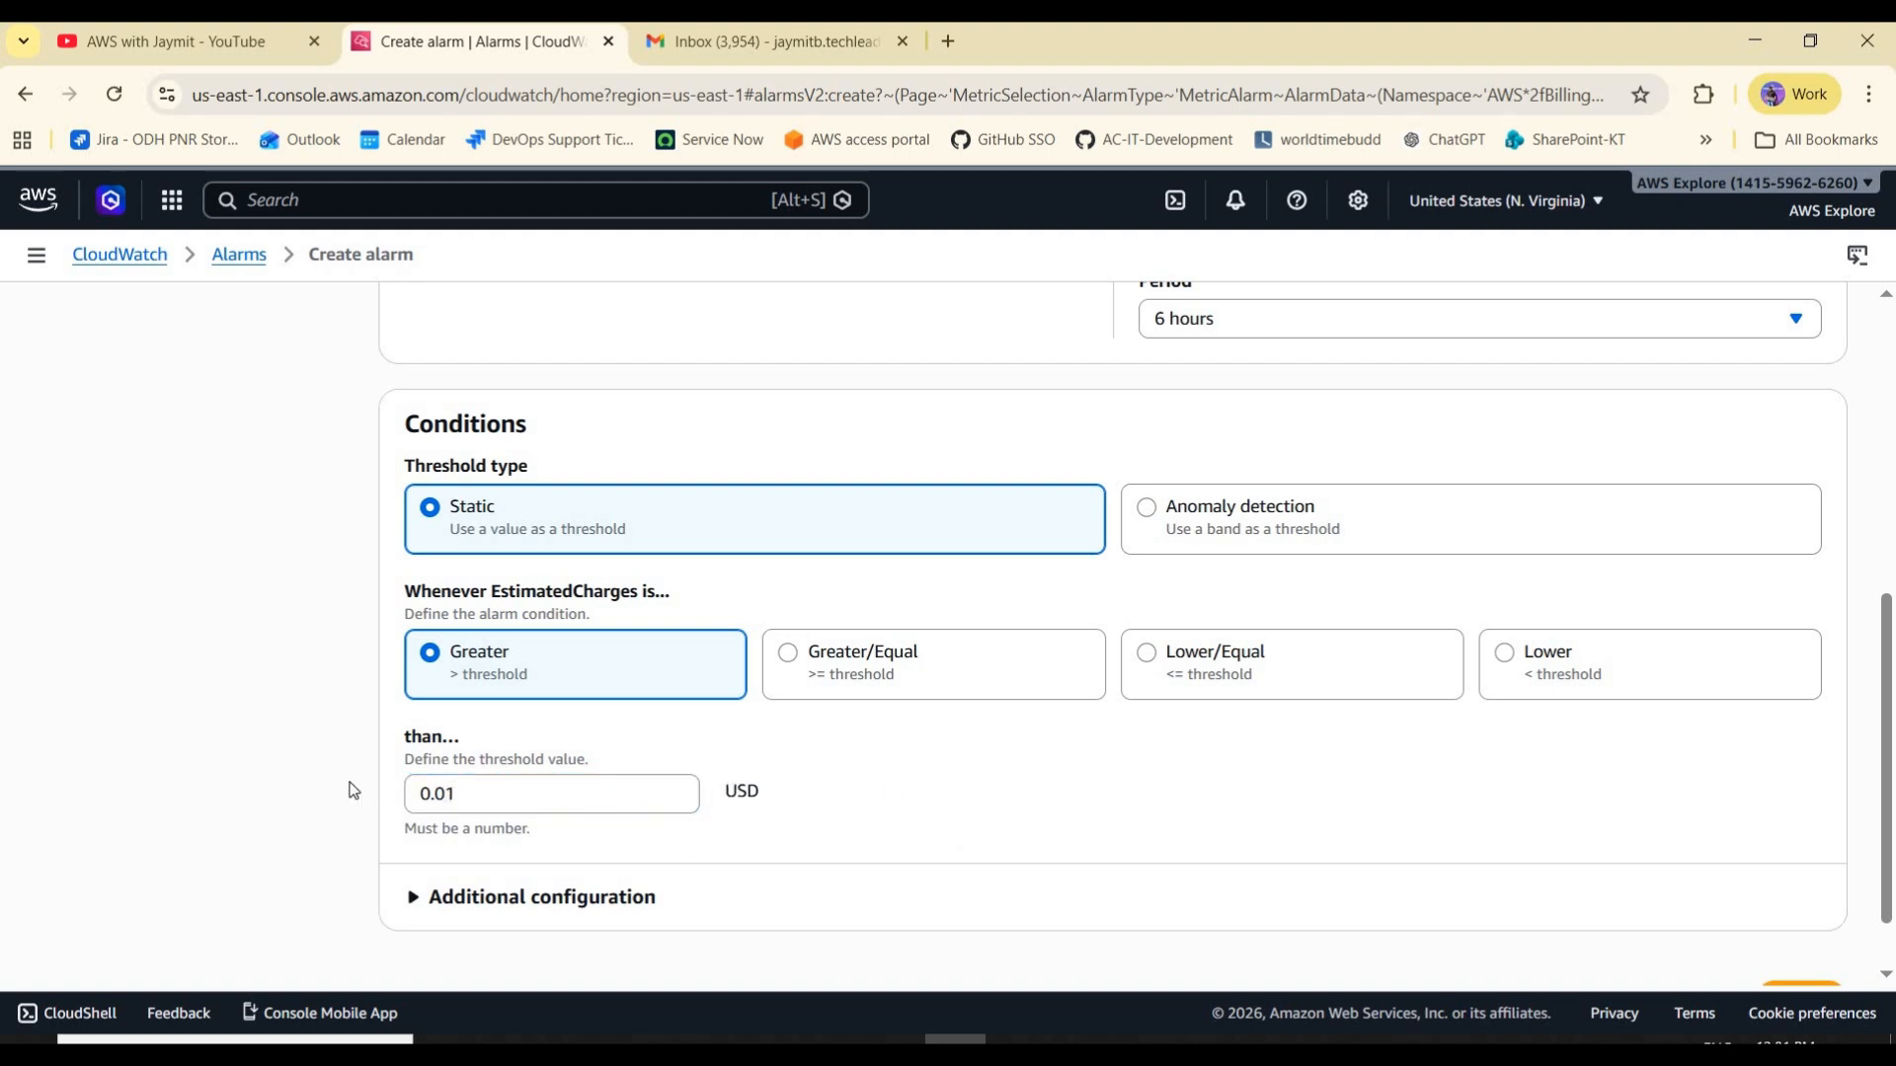
- Review the alarm's threshold condition against the metric graph and the EstimatedCharges settings
double_click(476, 793)
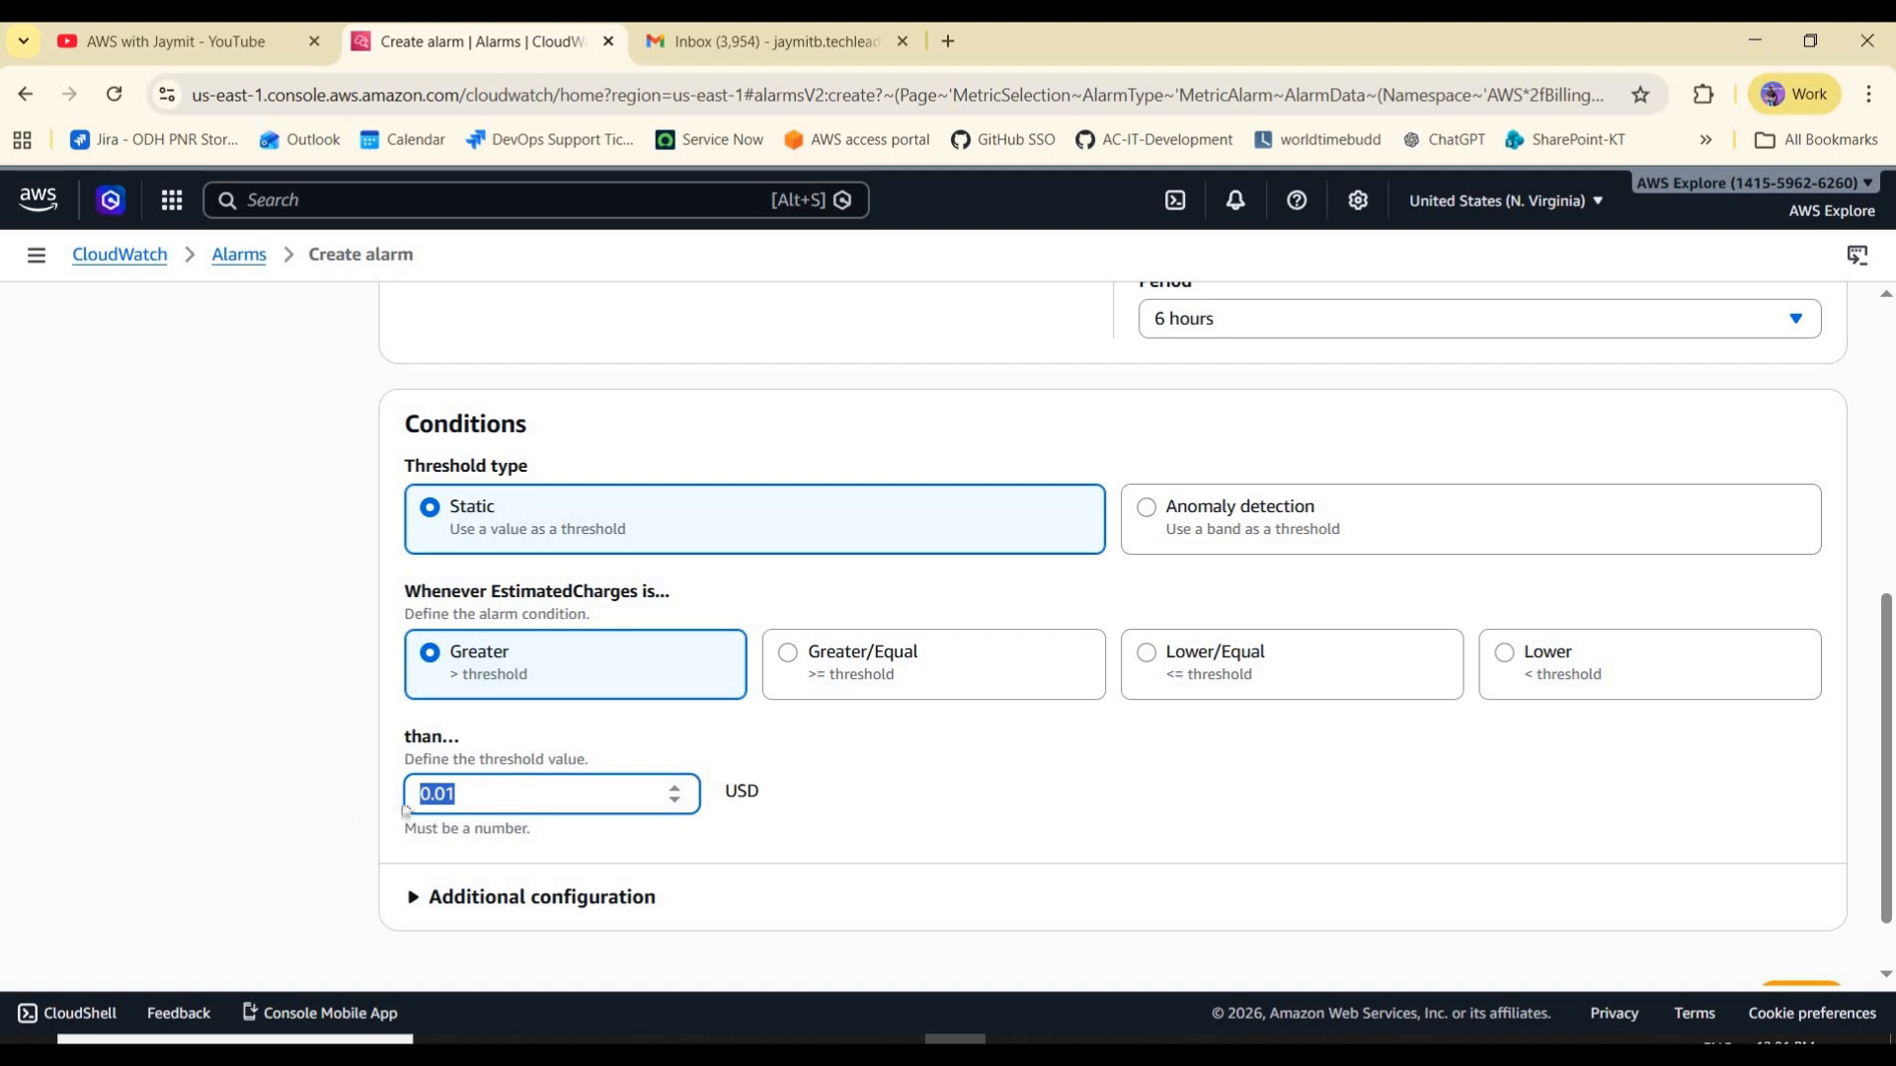
left_click(963, 795)
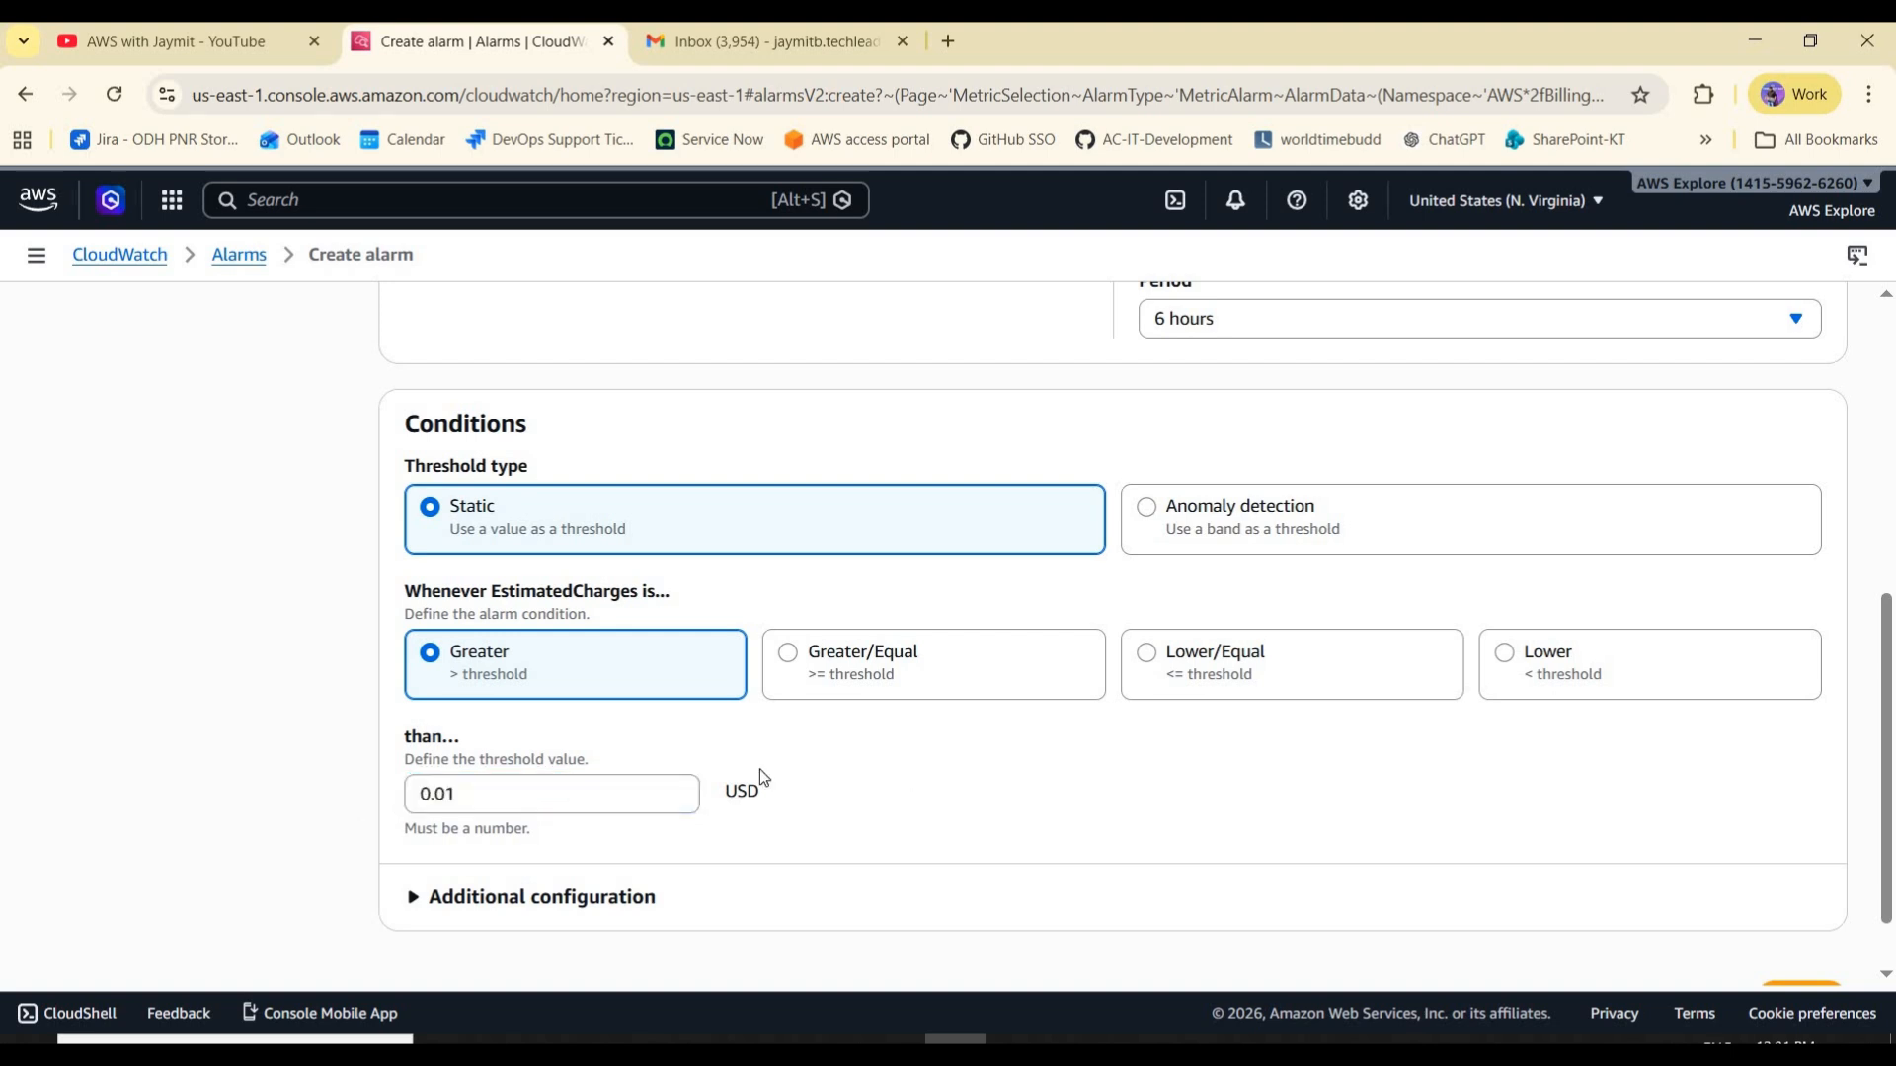
scroll(915, 780, "down", 1)
double_click(531, 722)
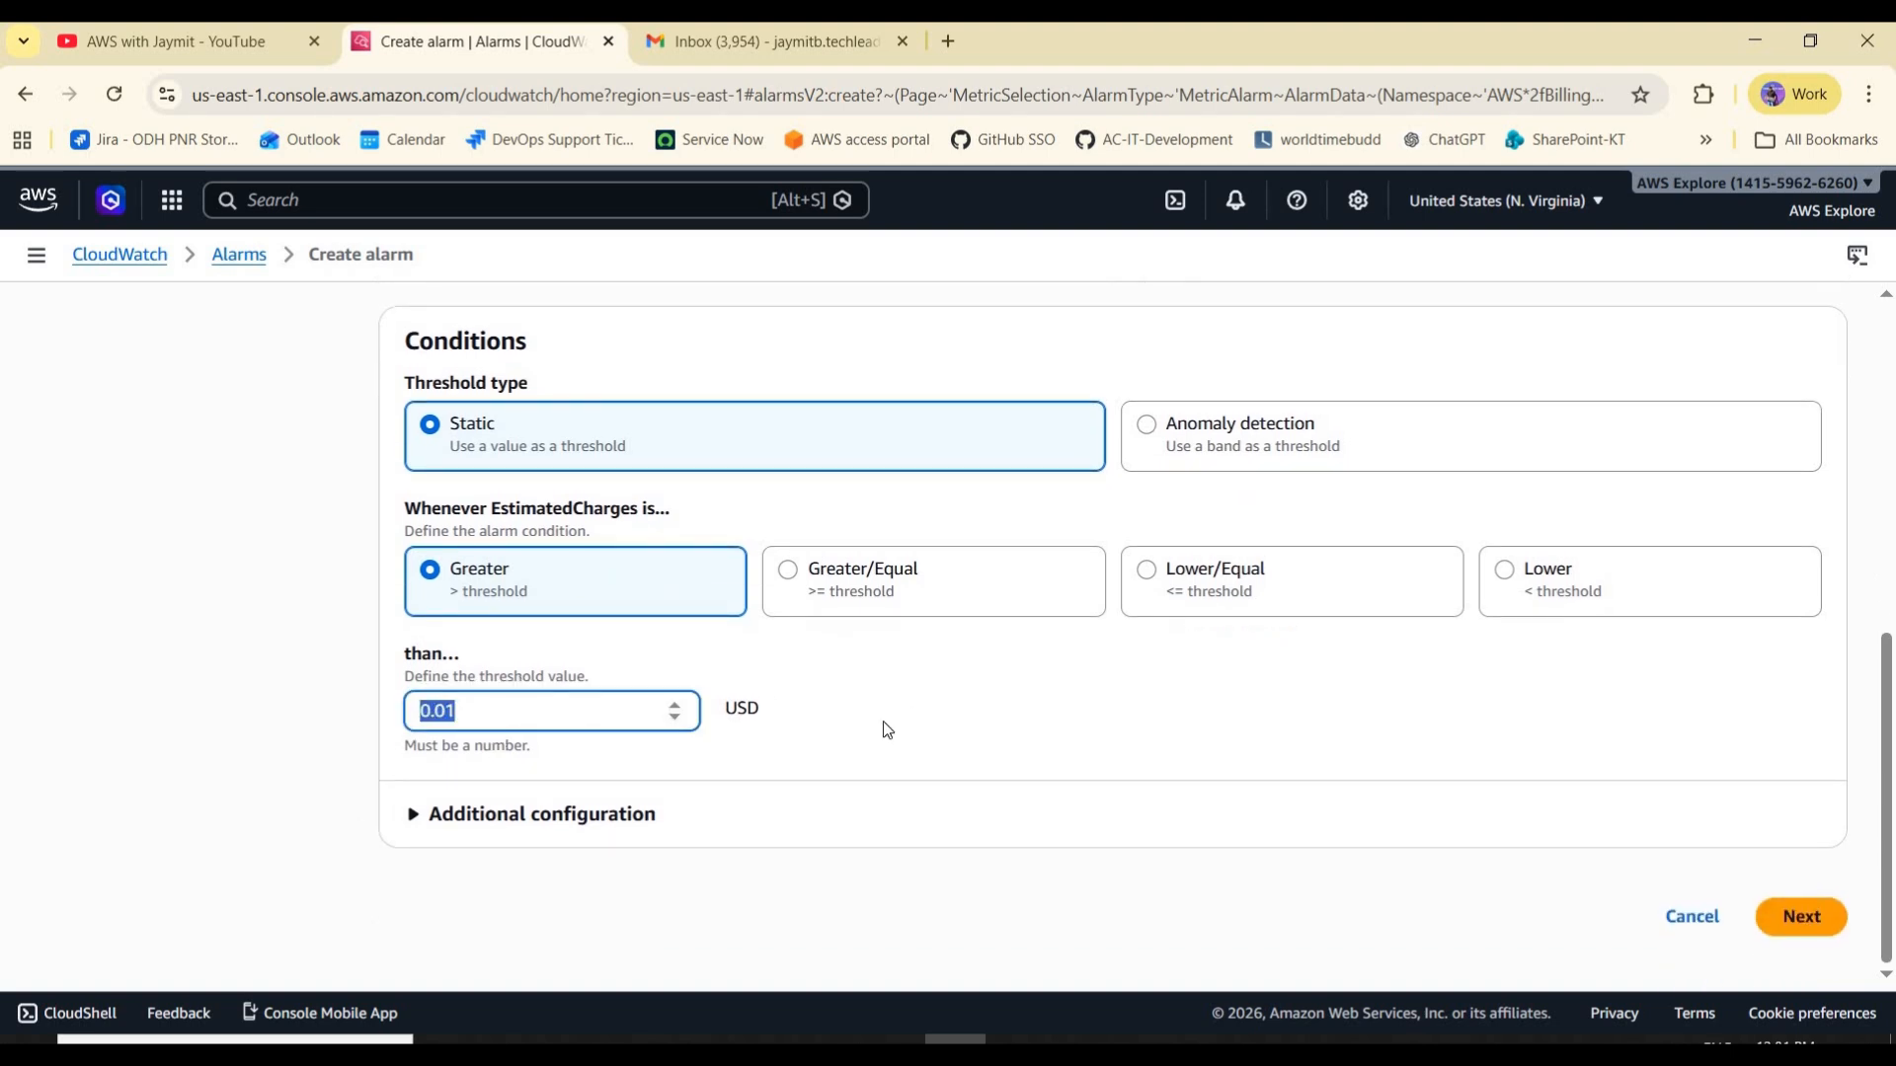
left_click(549, 611)
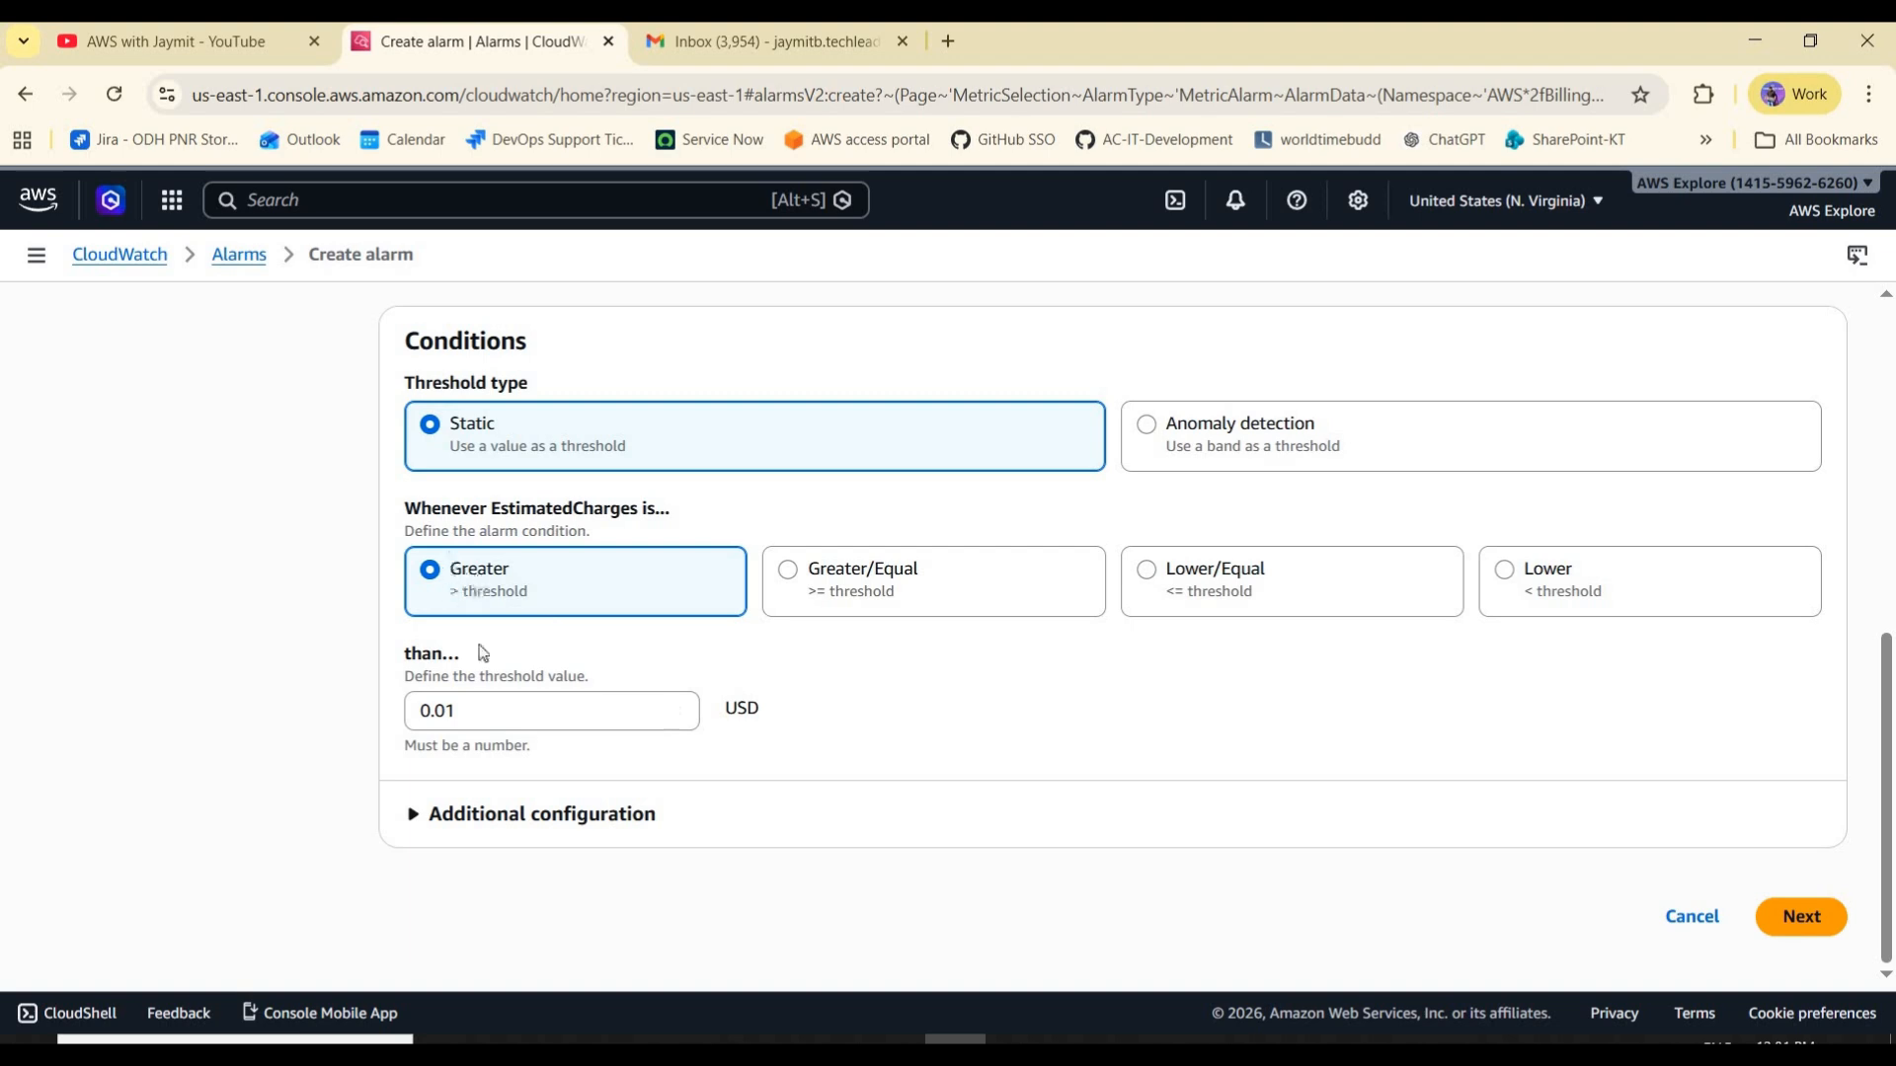
left_click_drag(501, 512, 649, 512)
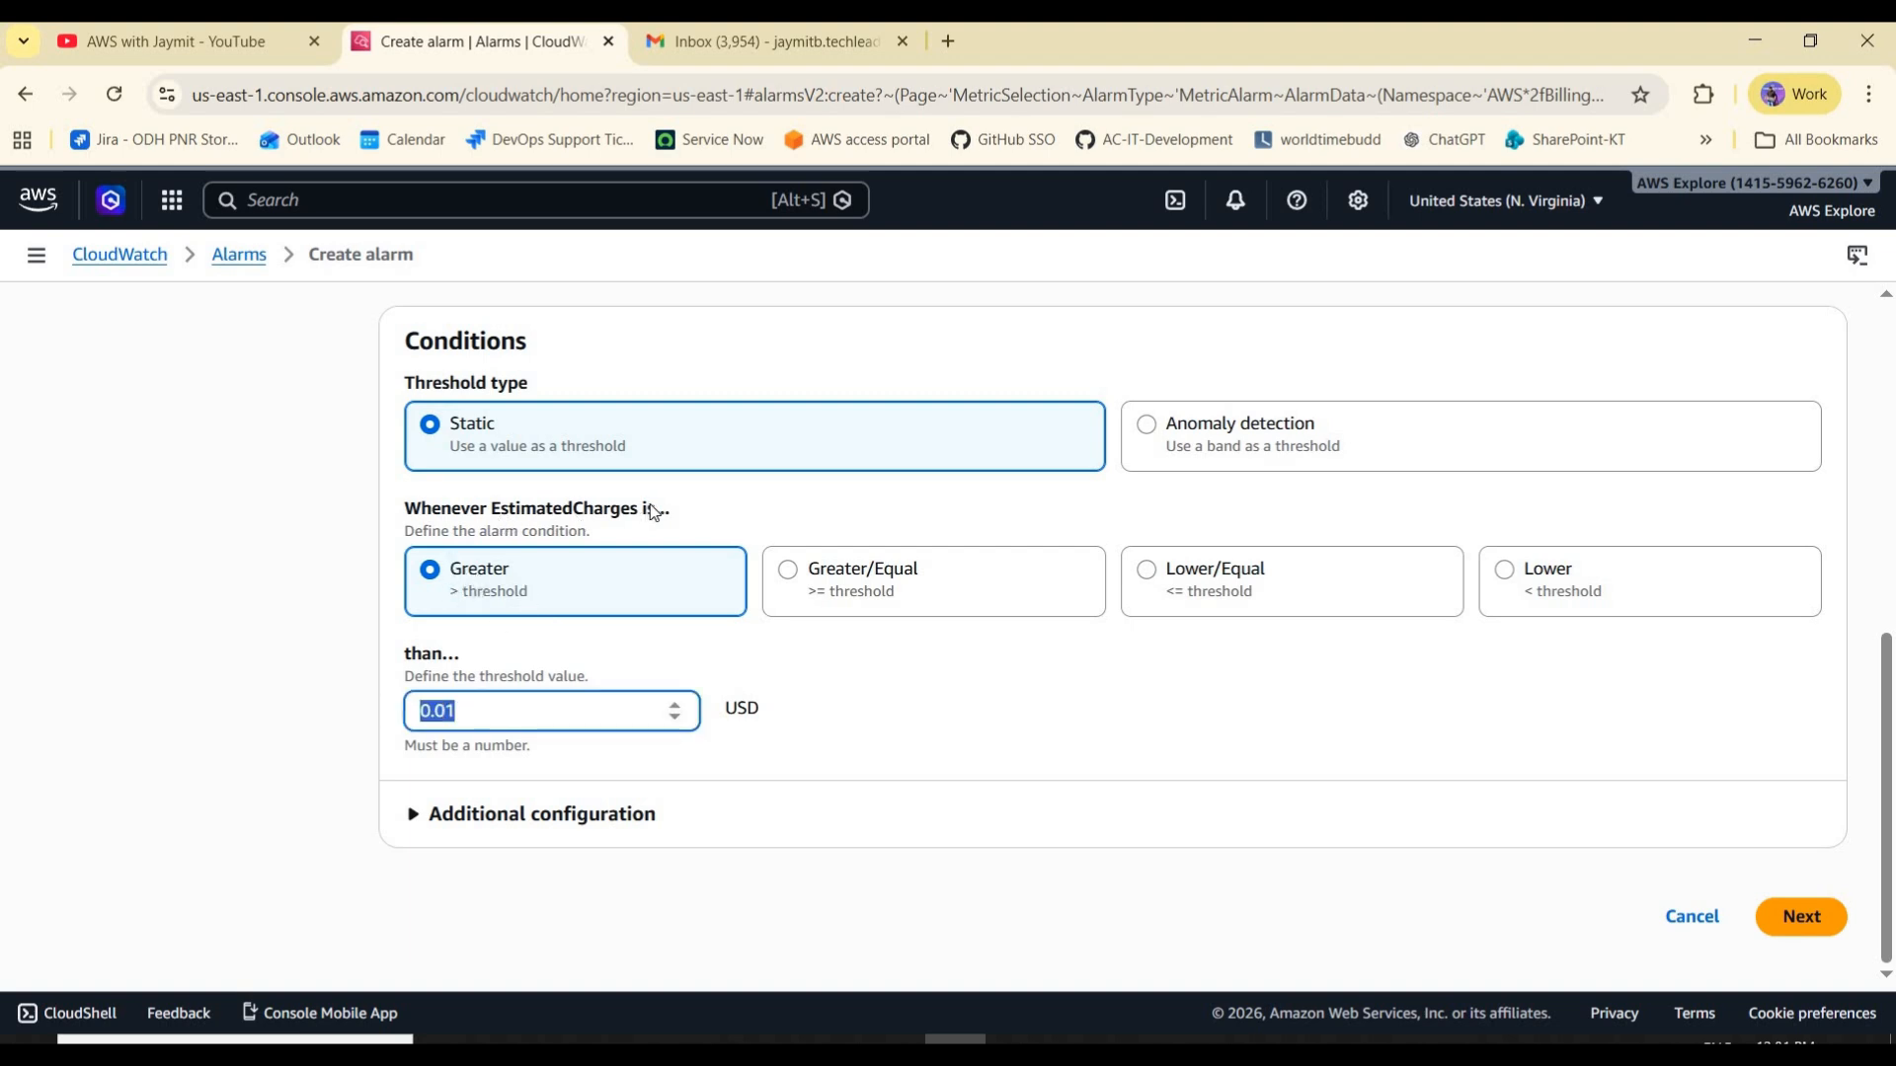
left_click_drag(409, 706, 1000, 733)
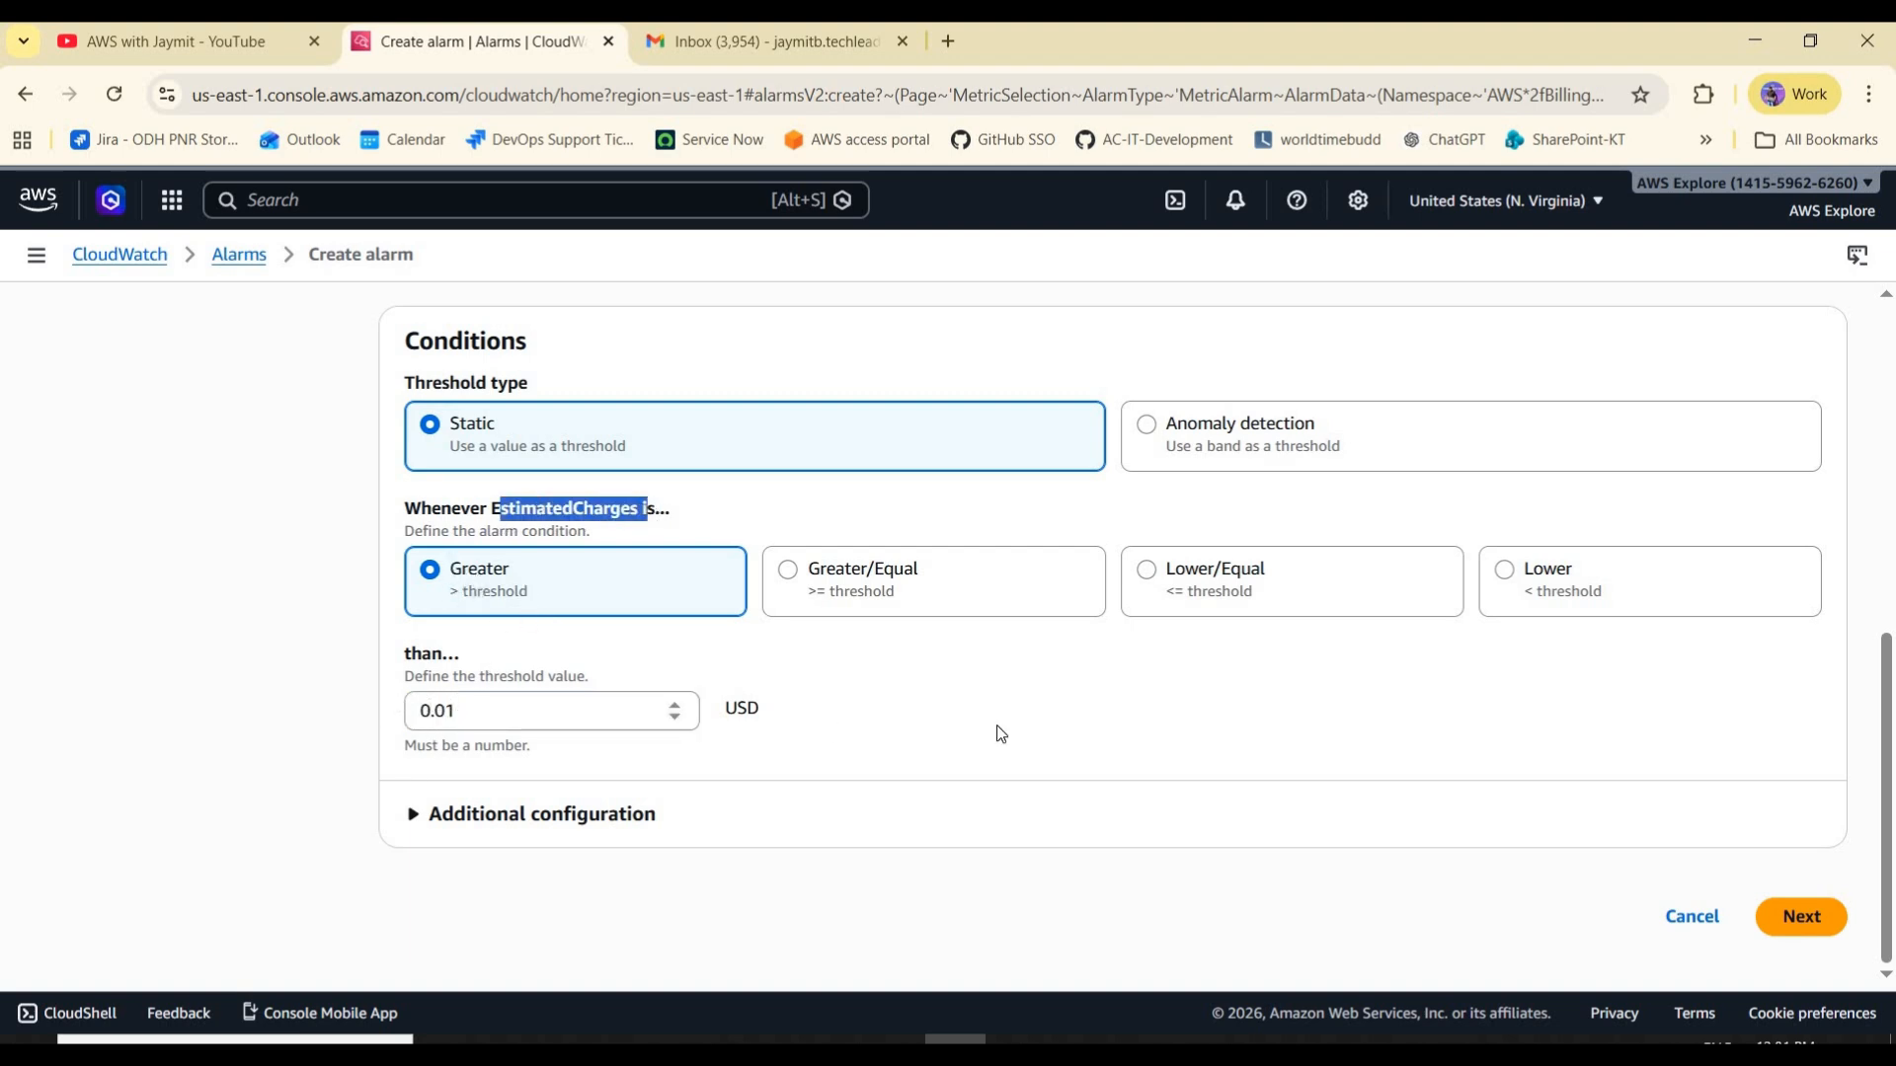
left_click(999, 732)
scroll(999, 733, "up", 1)
scroll(1086, 612, "up", 6)
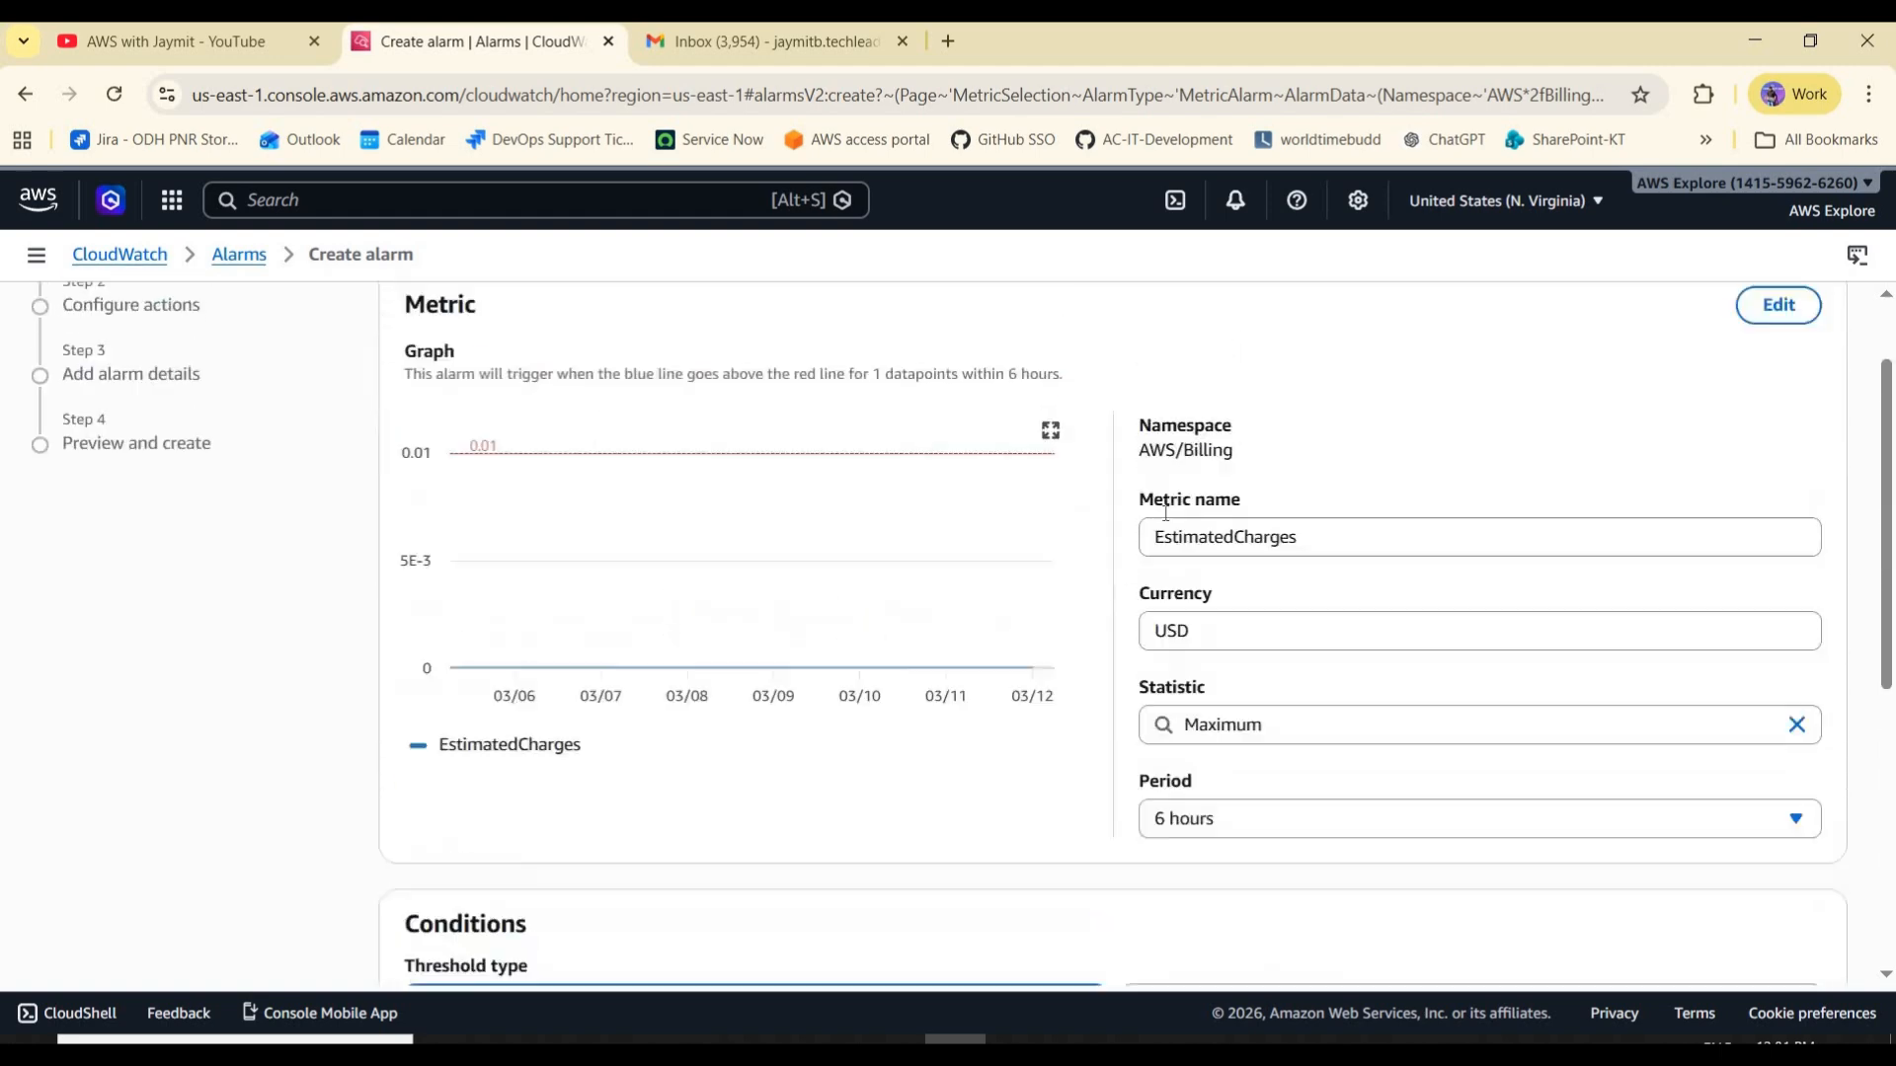
scroll(1313, 424, "down", 2)
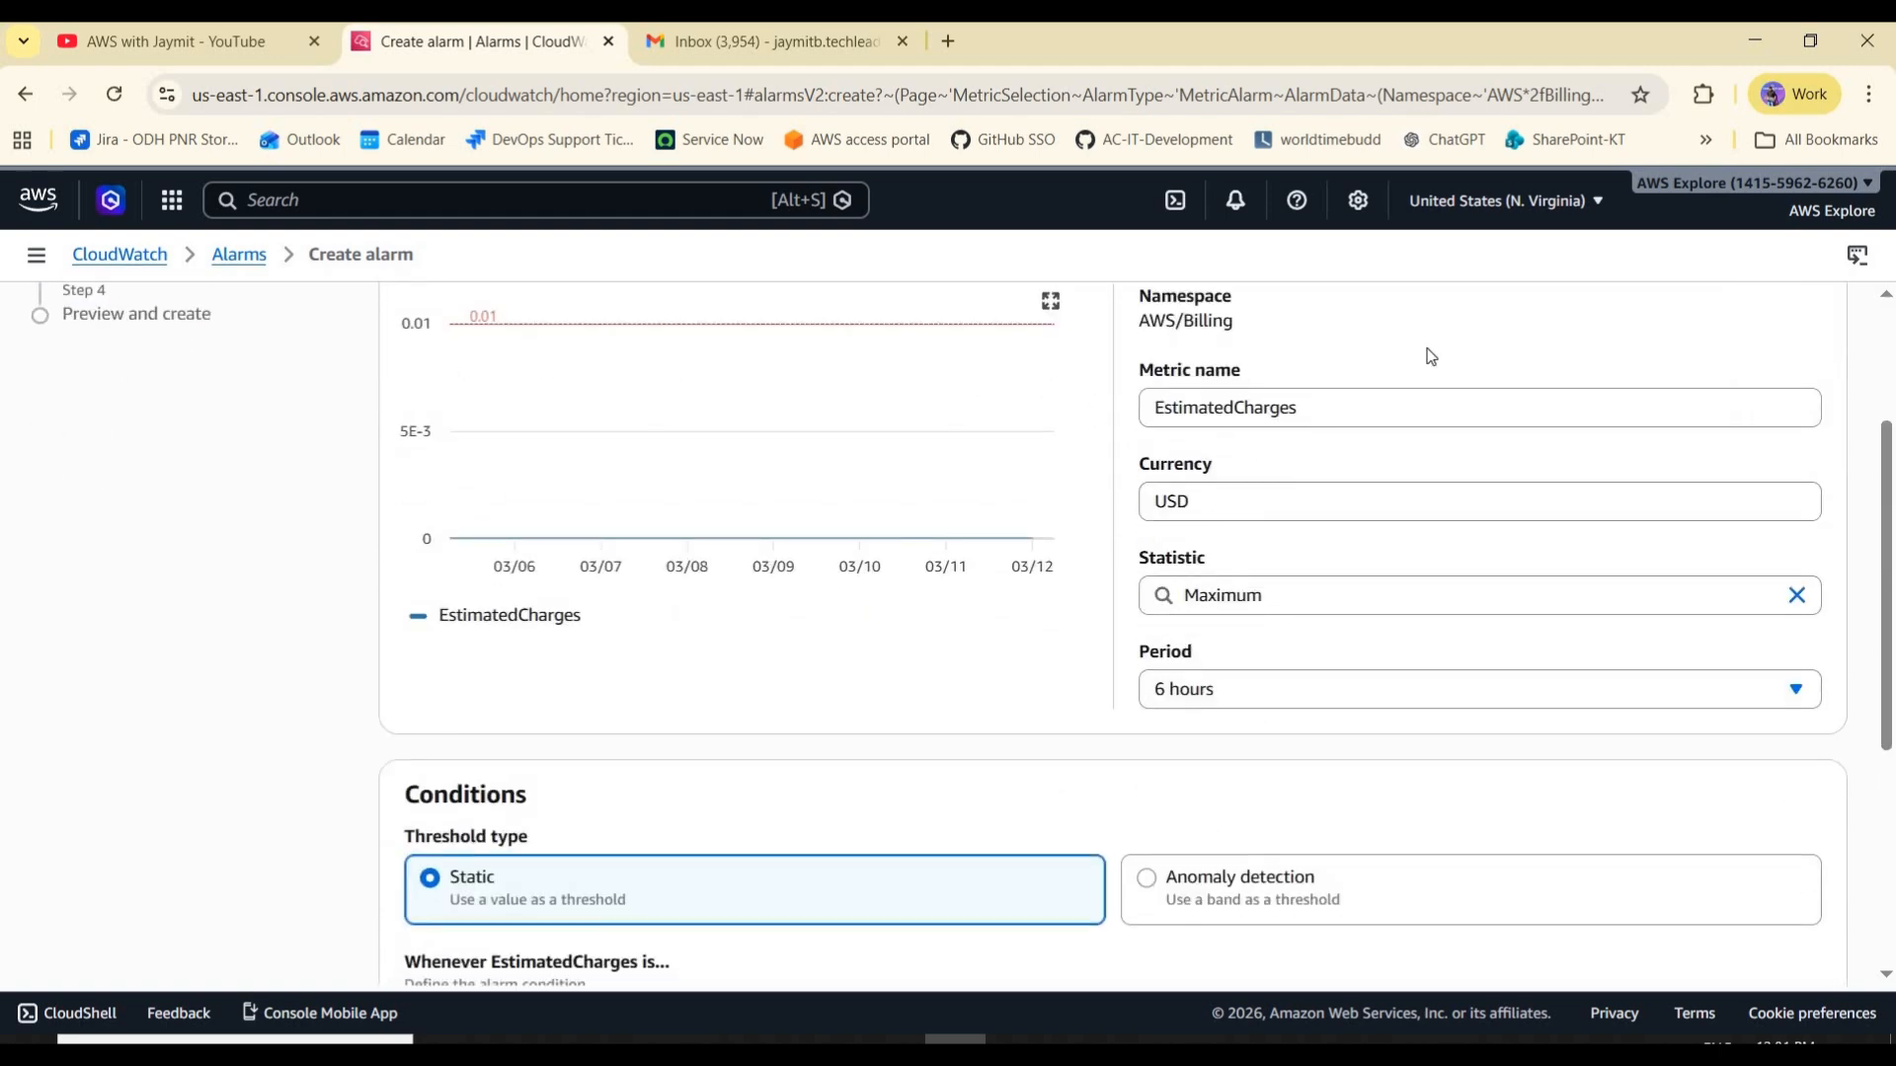
double_click(1437, 407)
scroll(1412, 794, "down", 5)
left_click(1412, 794)
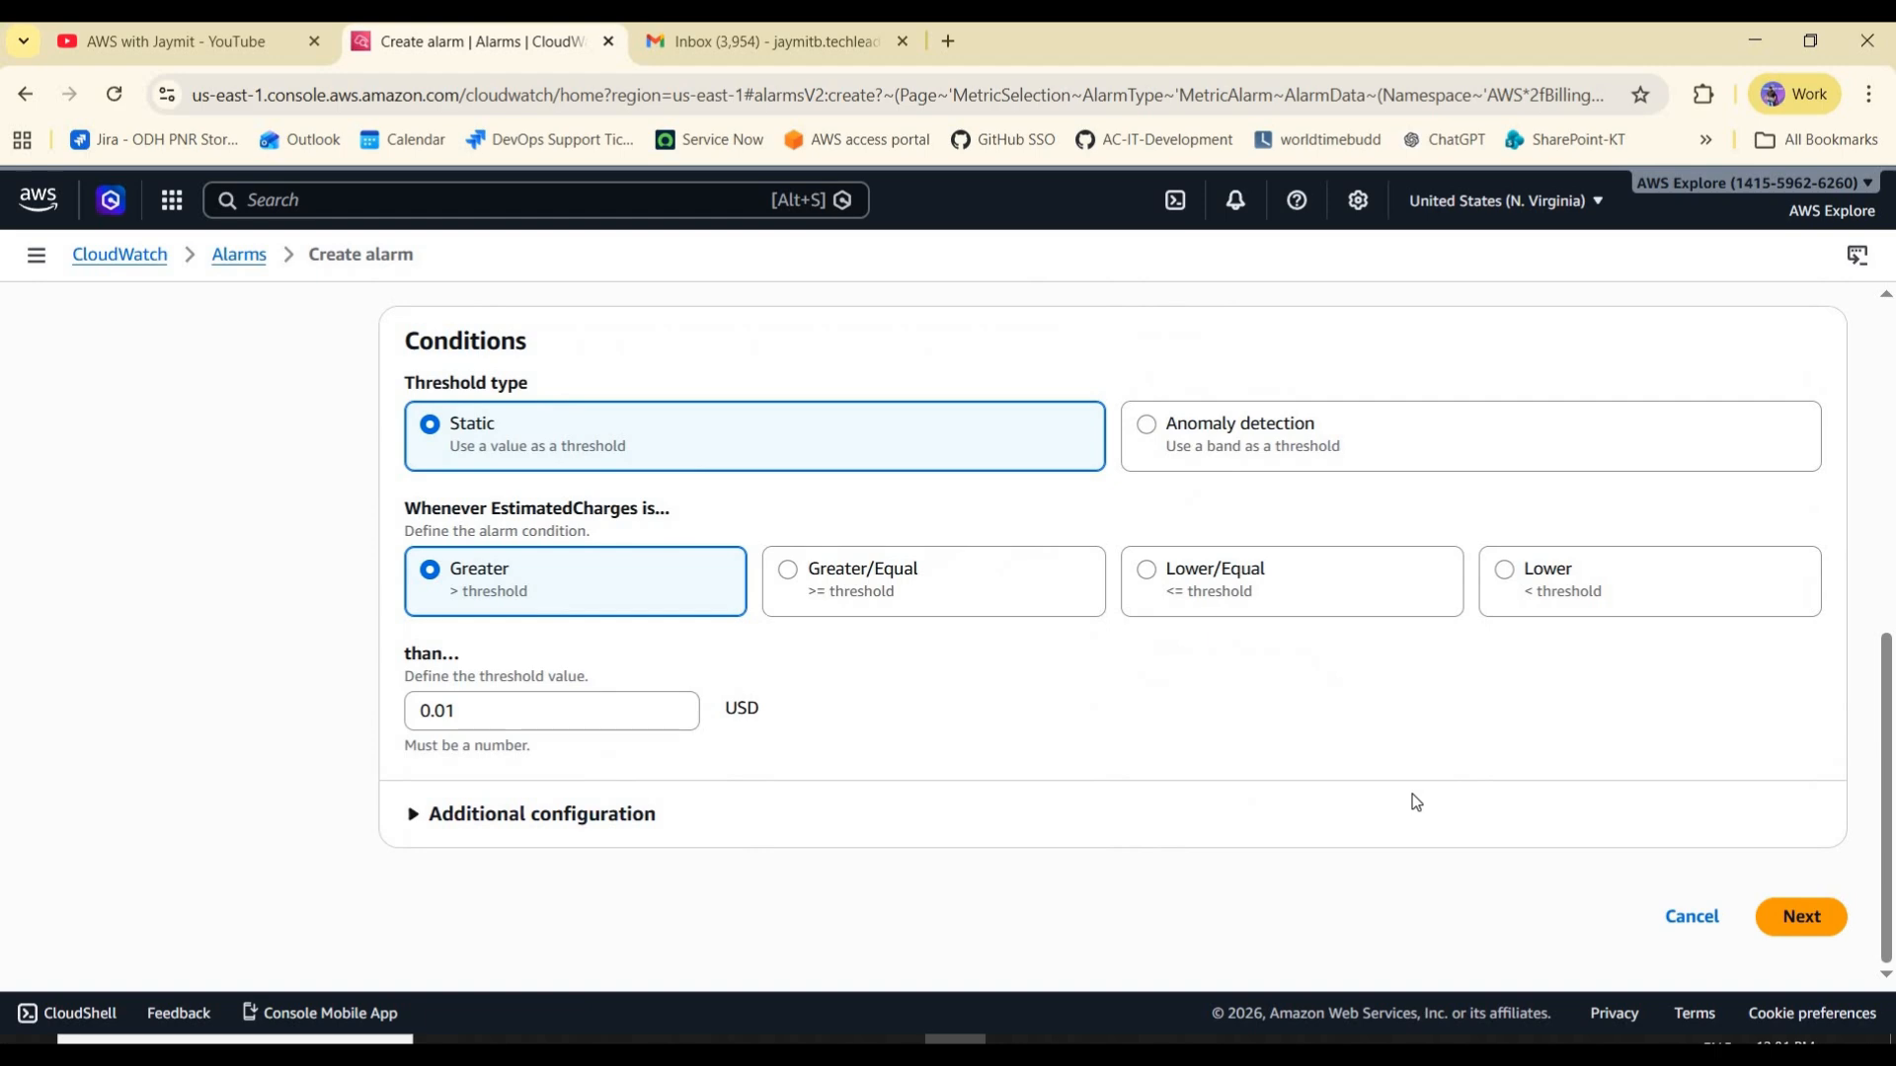
scroll(1412, 796, "up", 6)
scroll(1722, 842, "down", 5)
- Continue to configuring the alarm actions and choose to create a new SNS topic for the In alarm notification
left_click(1767, 914)
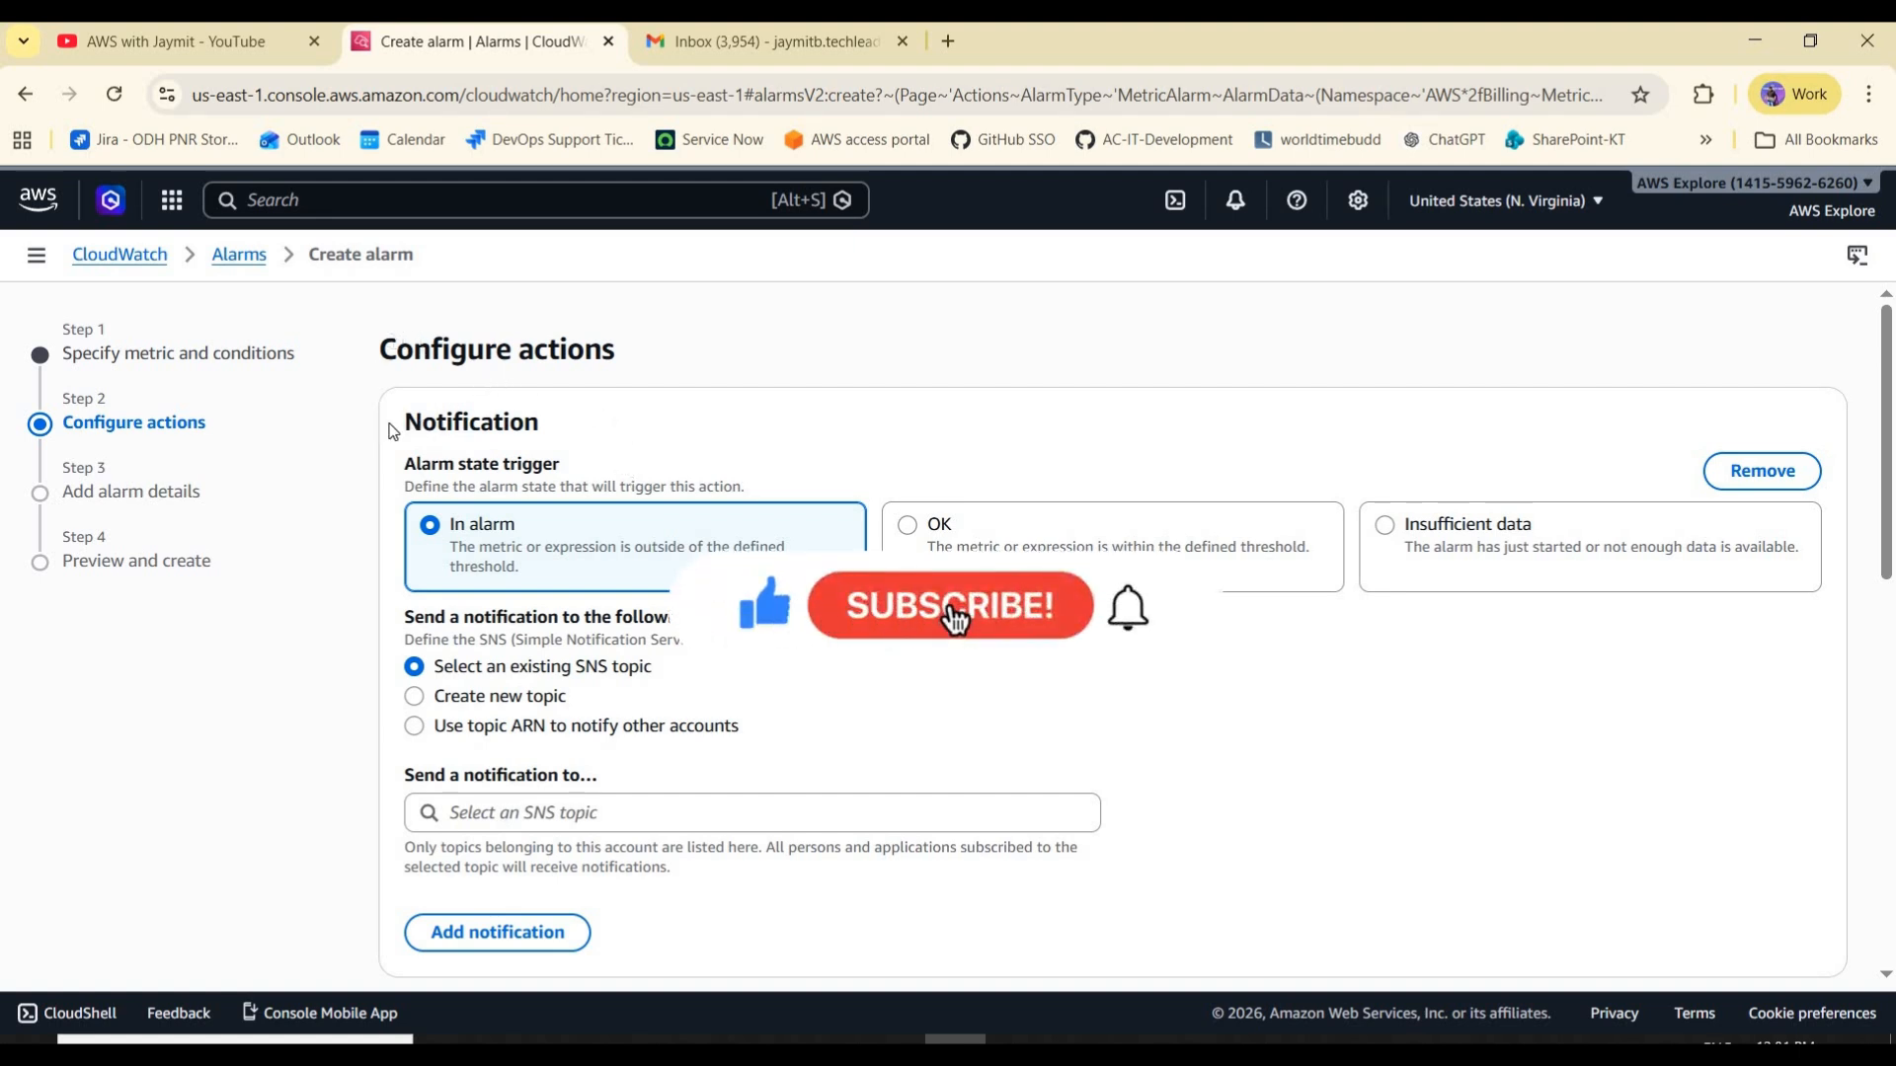
left_click_drag(405, 423, 540, 425)
left_click(434, 424)
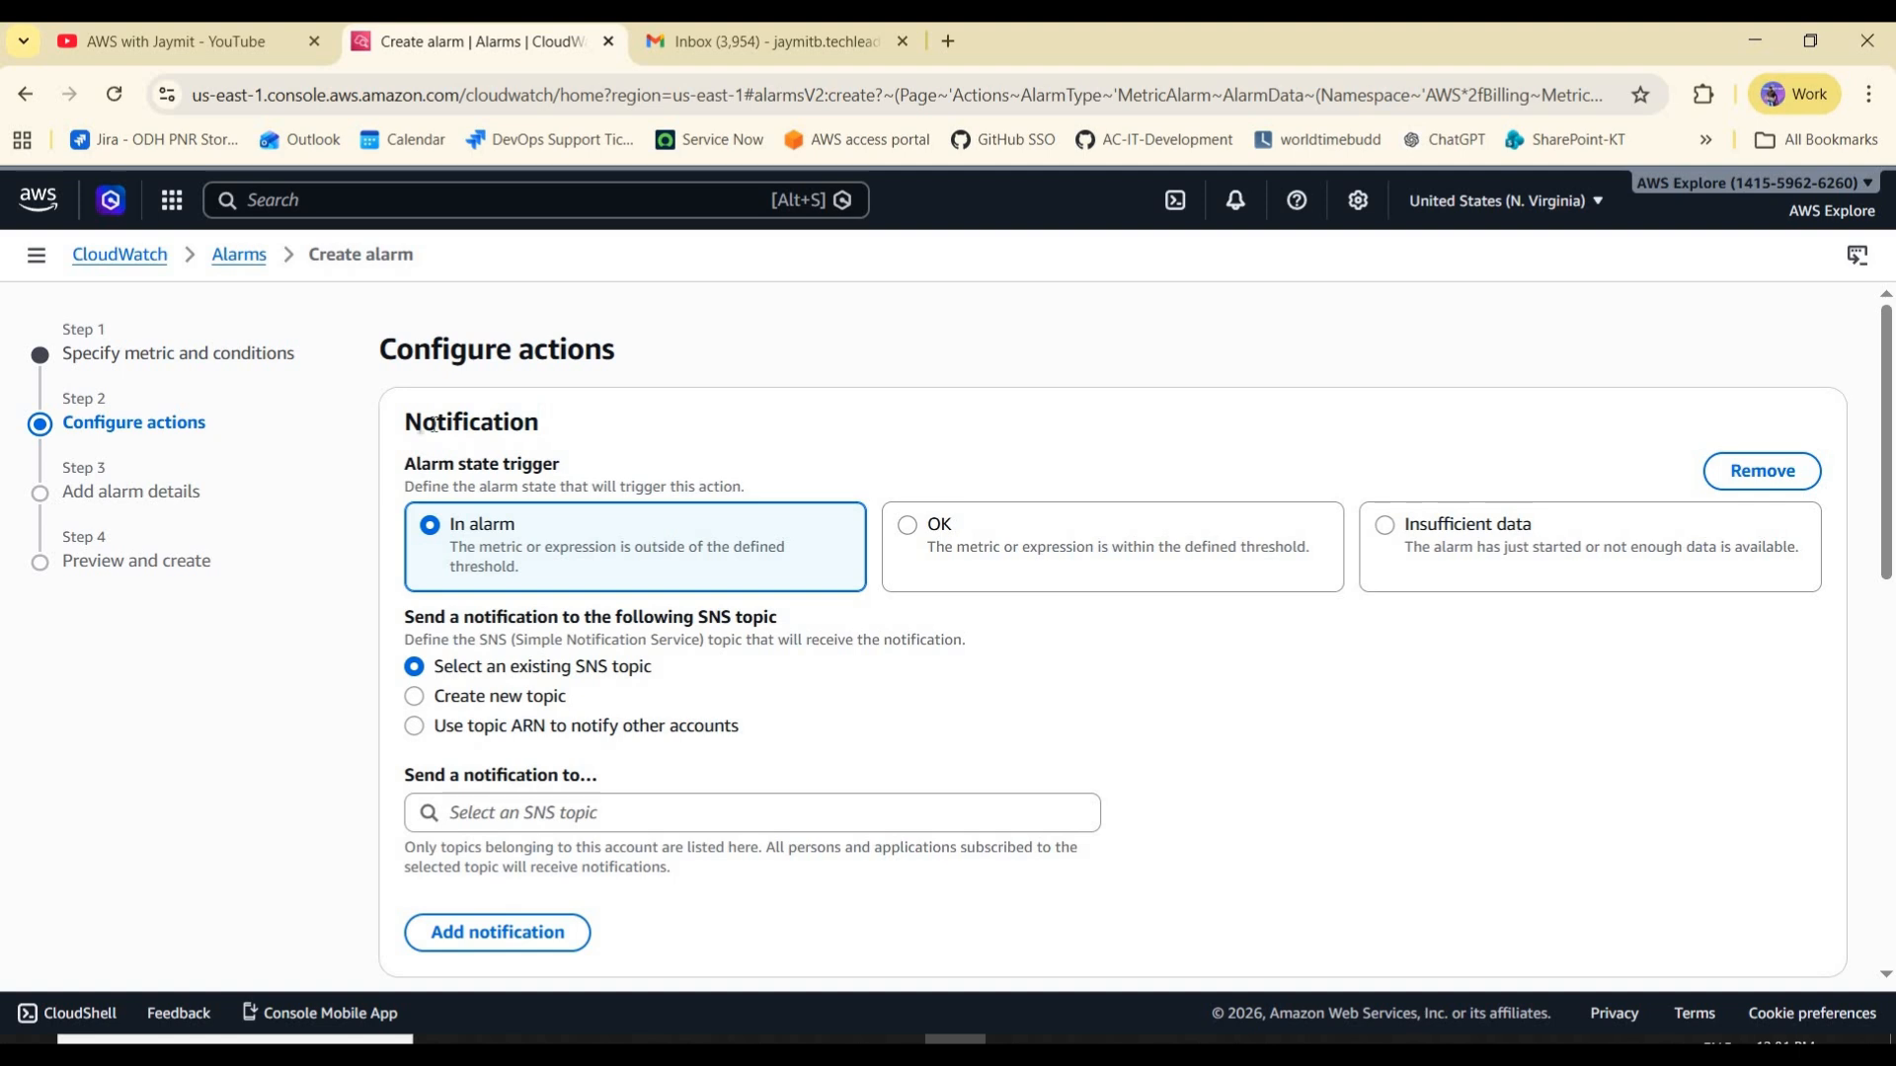
left_click_drag(404, 422, 541, 425)
left_click(984, 526)
scroll(613, 581, "down", 2)
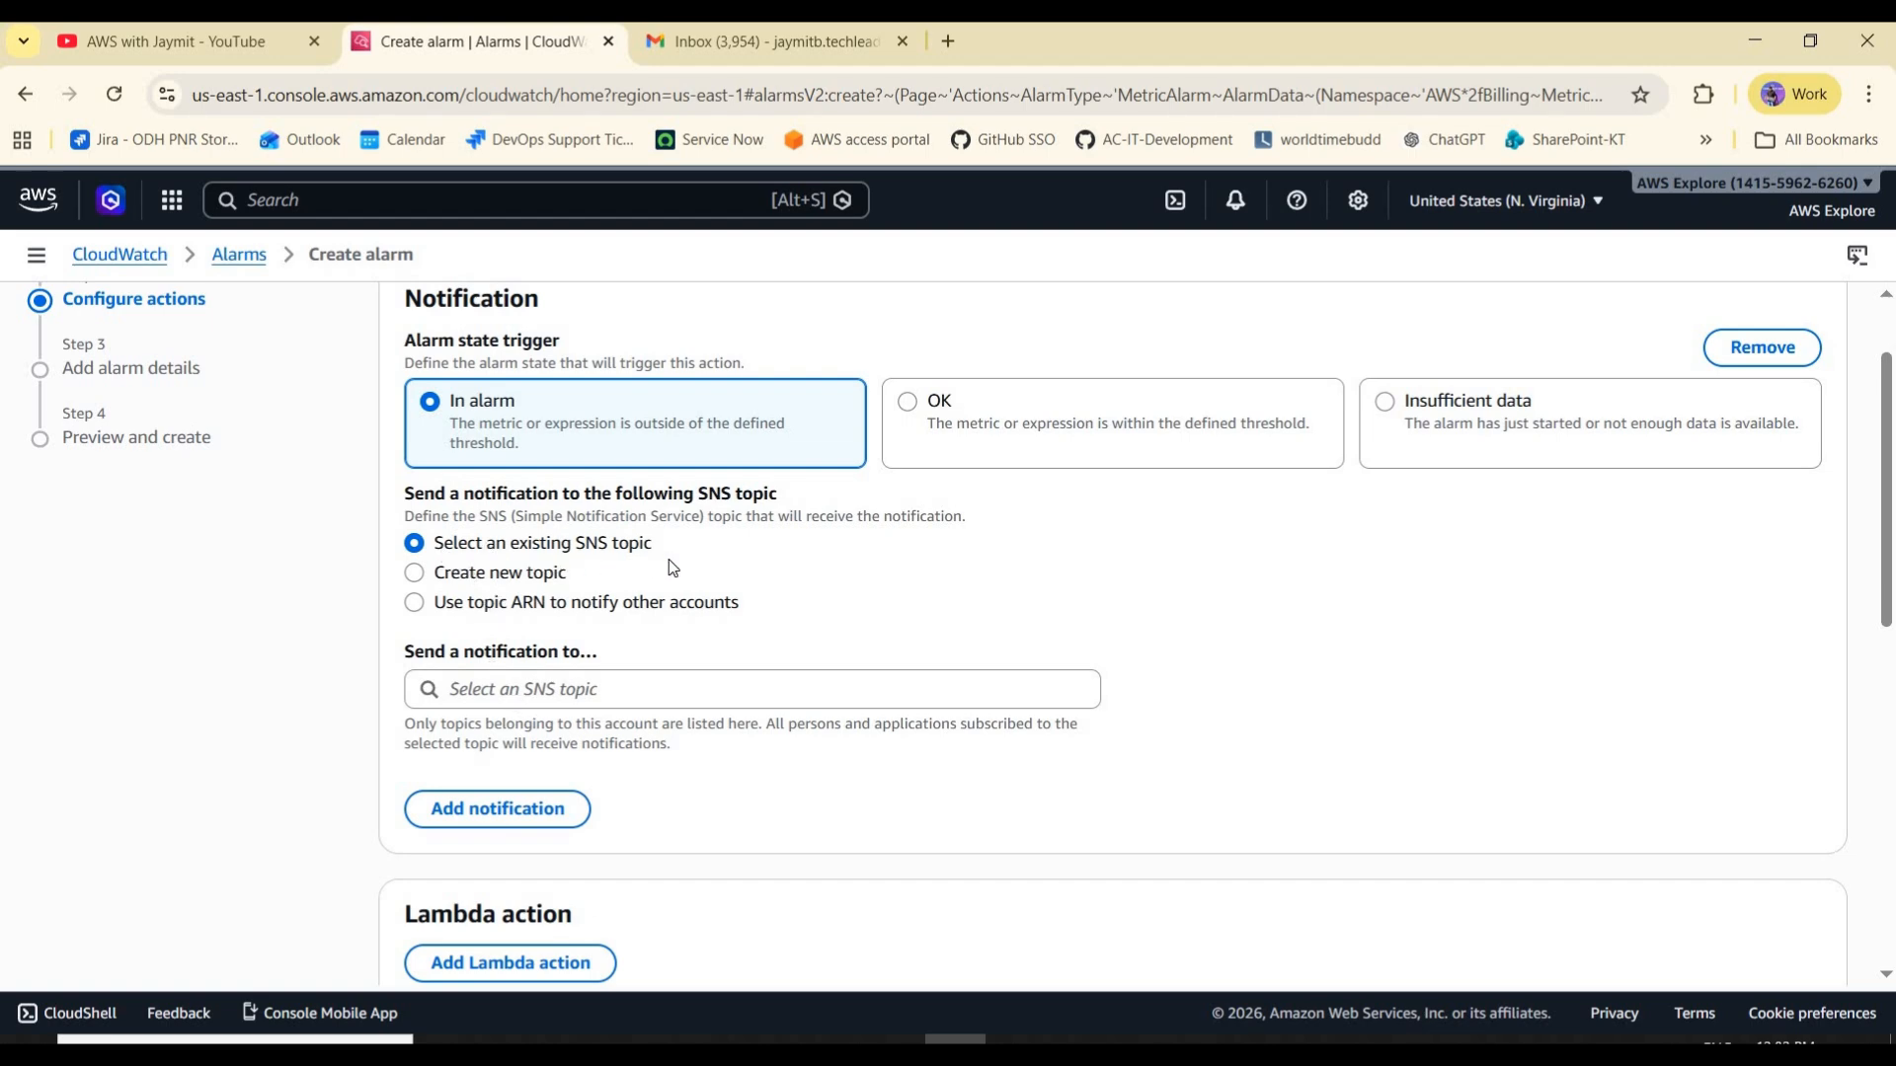
left_click_drag(672, 568, 445, 588)
left_click(573, 579)
left_click(442, 577)
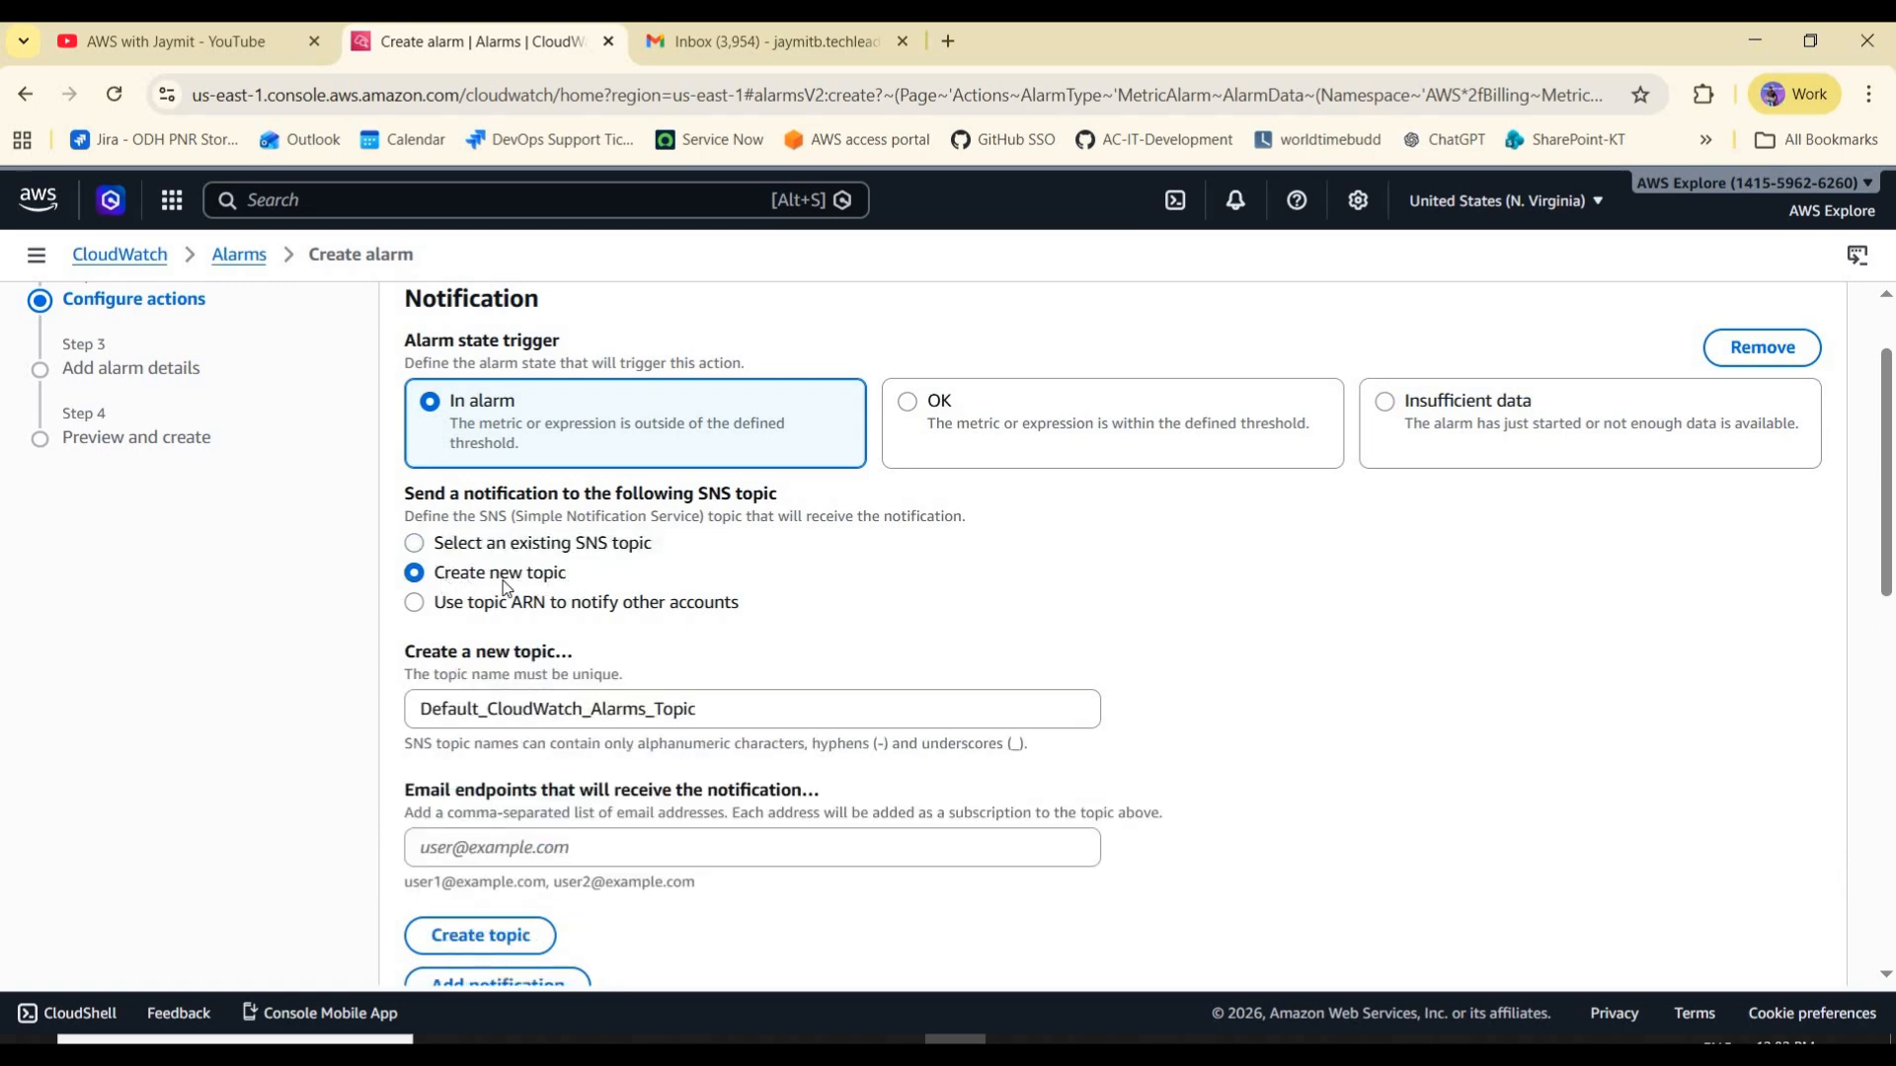
- Examine the option for creating a new SNS topic and the proposed topic name Default_CloudWatch_Alarms_Topic
left_click_drag(446, 574, 624, 585)
left_click(625, 585)
triple_click(440, 571)
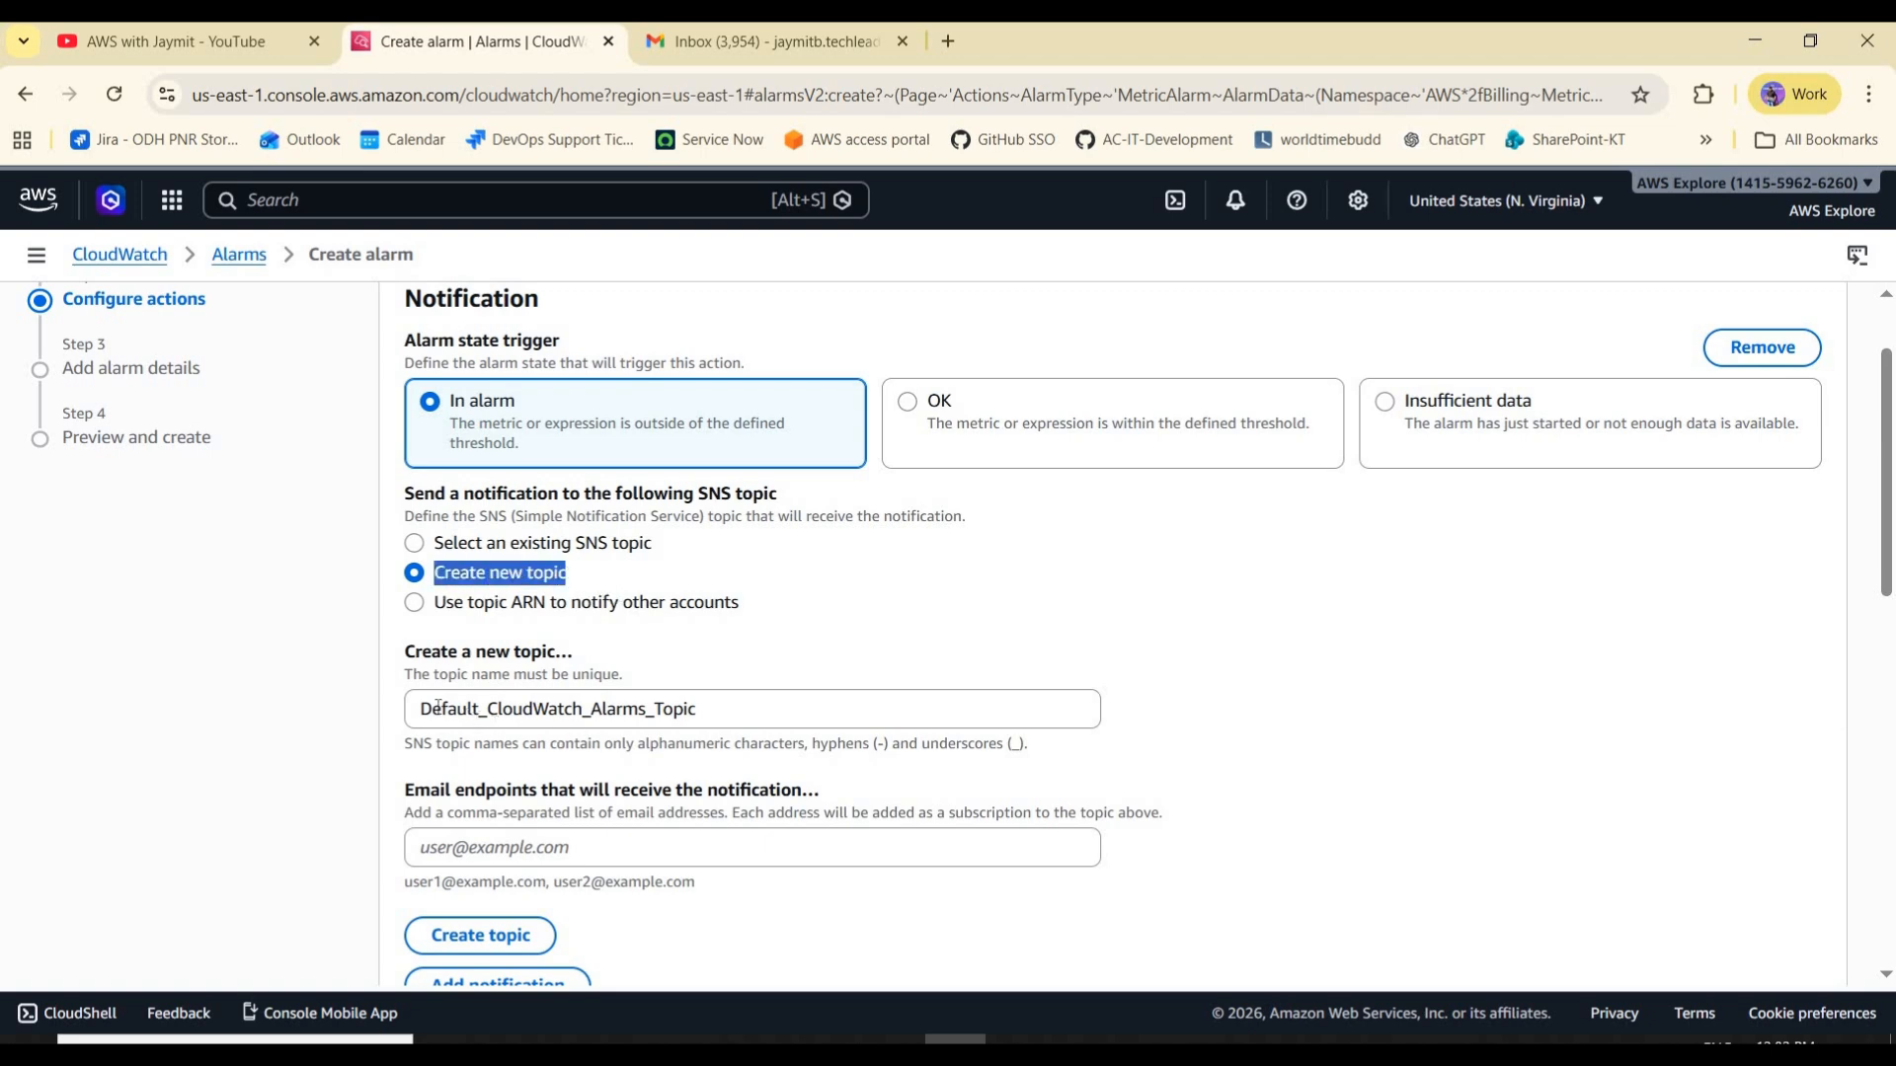
double_click(546, 709)
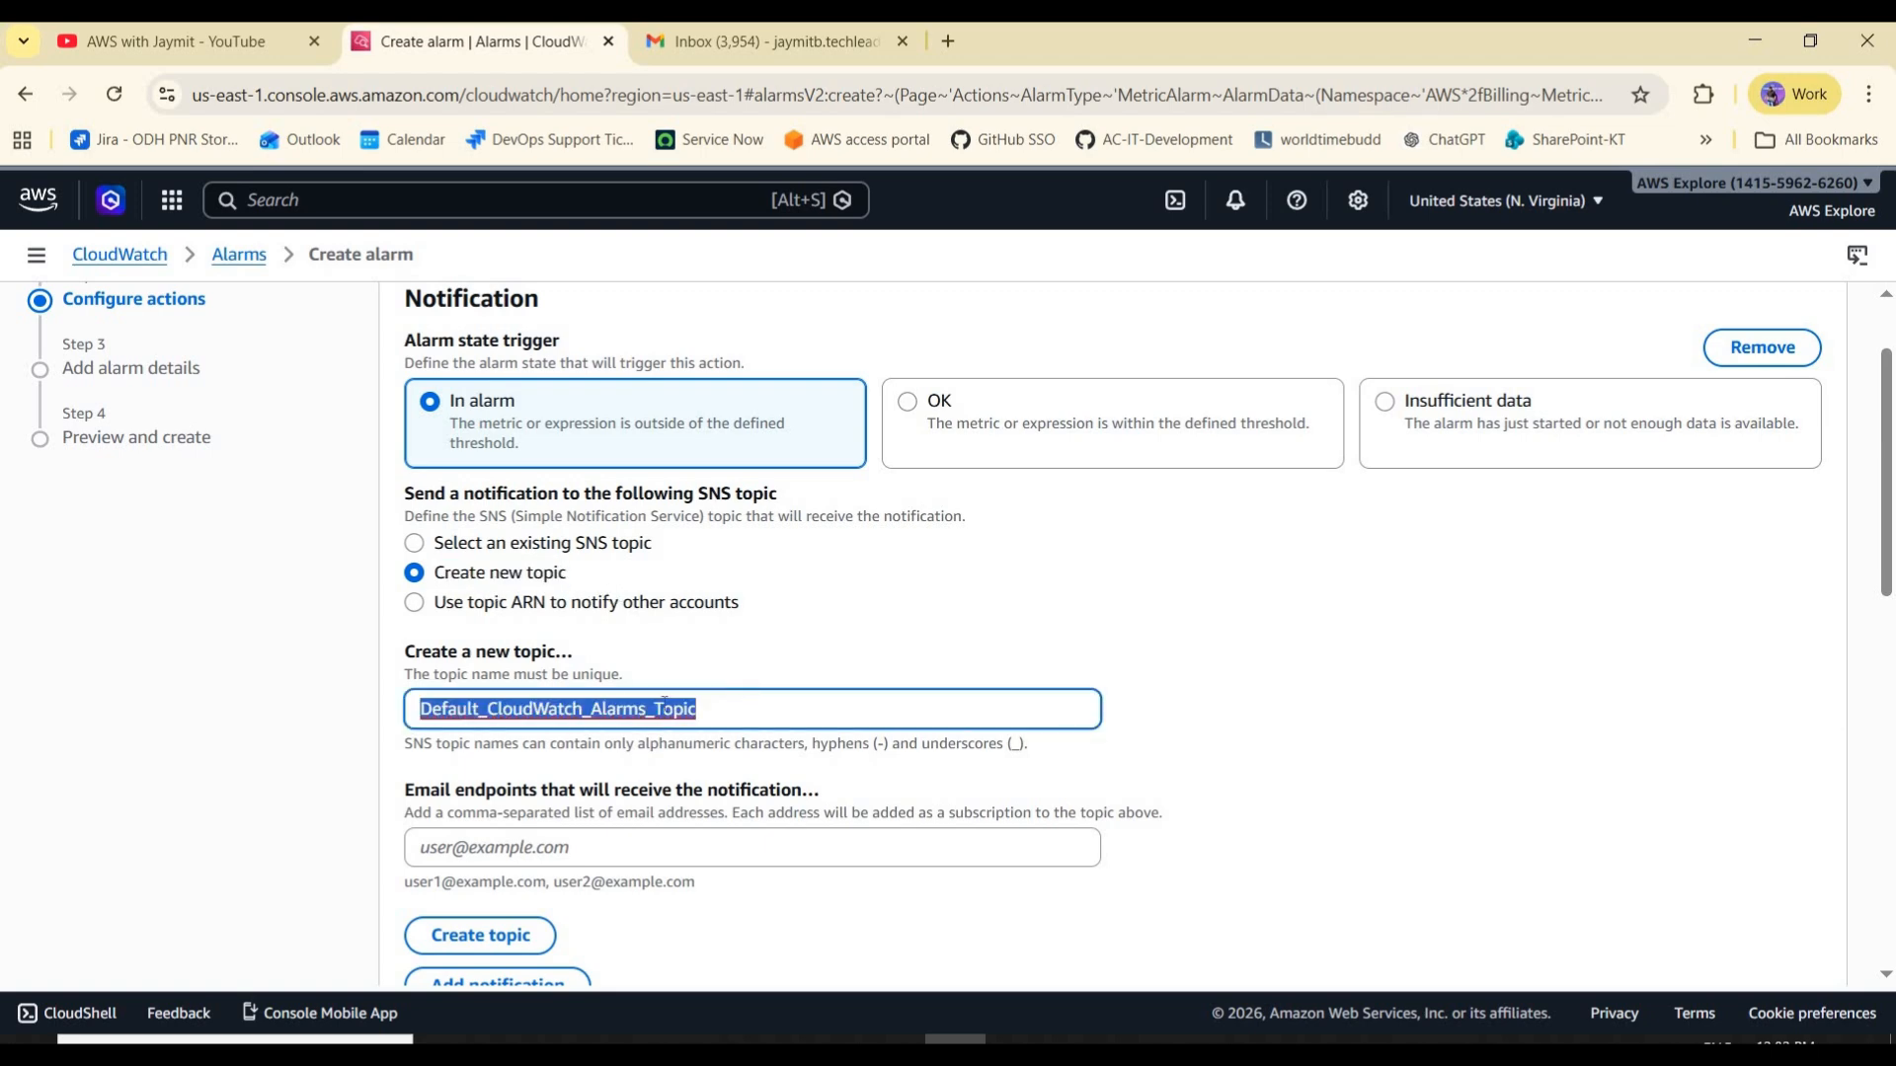
left_click(330, 711)
left_click(552, 708)
double_click(552, 709)
left_click(549, 709)
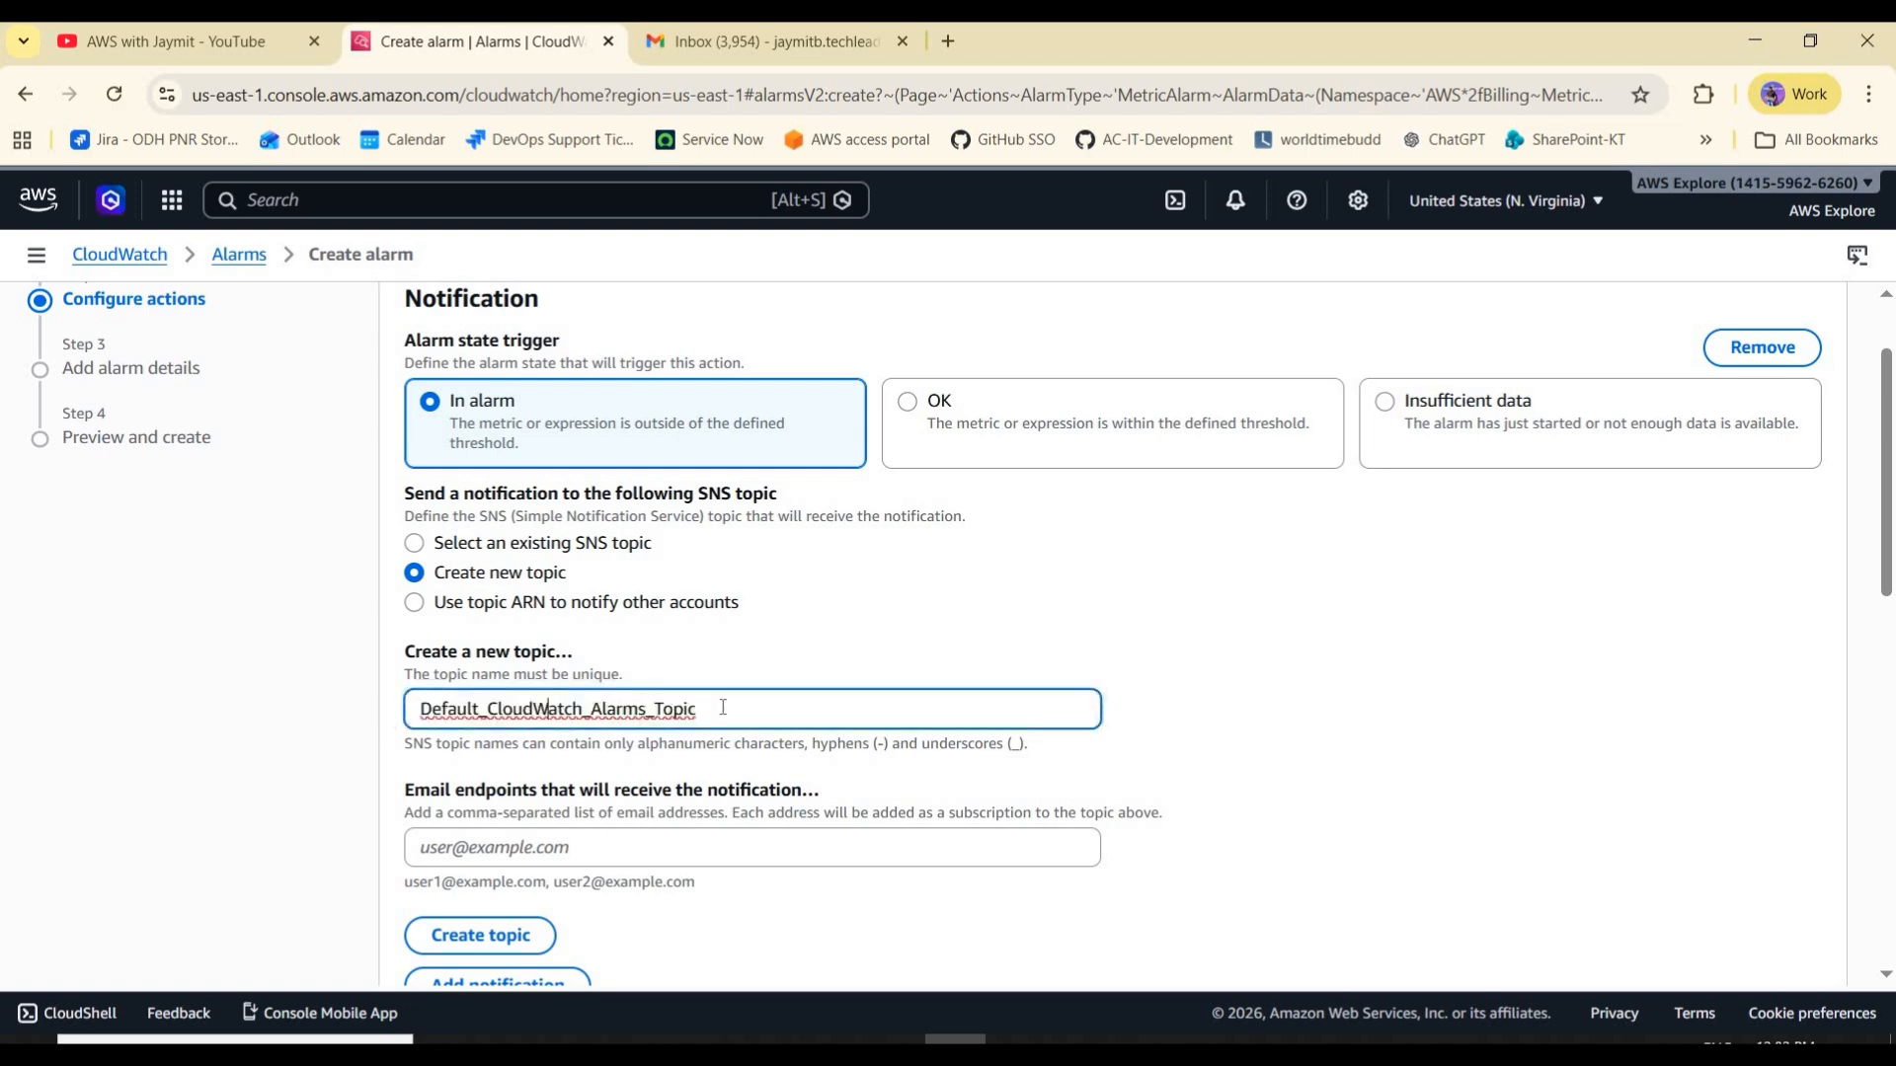
double_click(713, 695)
left_click(550, 706)
left_click(104, 697)
left_click_drag(431, 709, 861, 602)
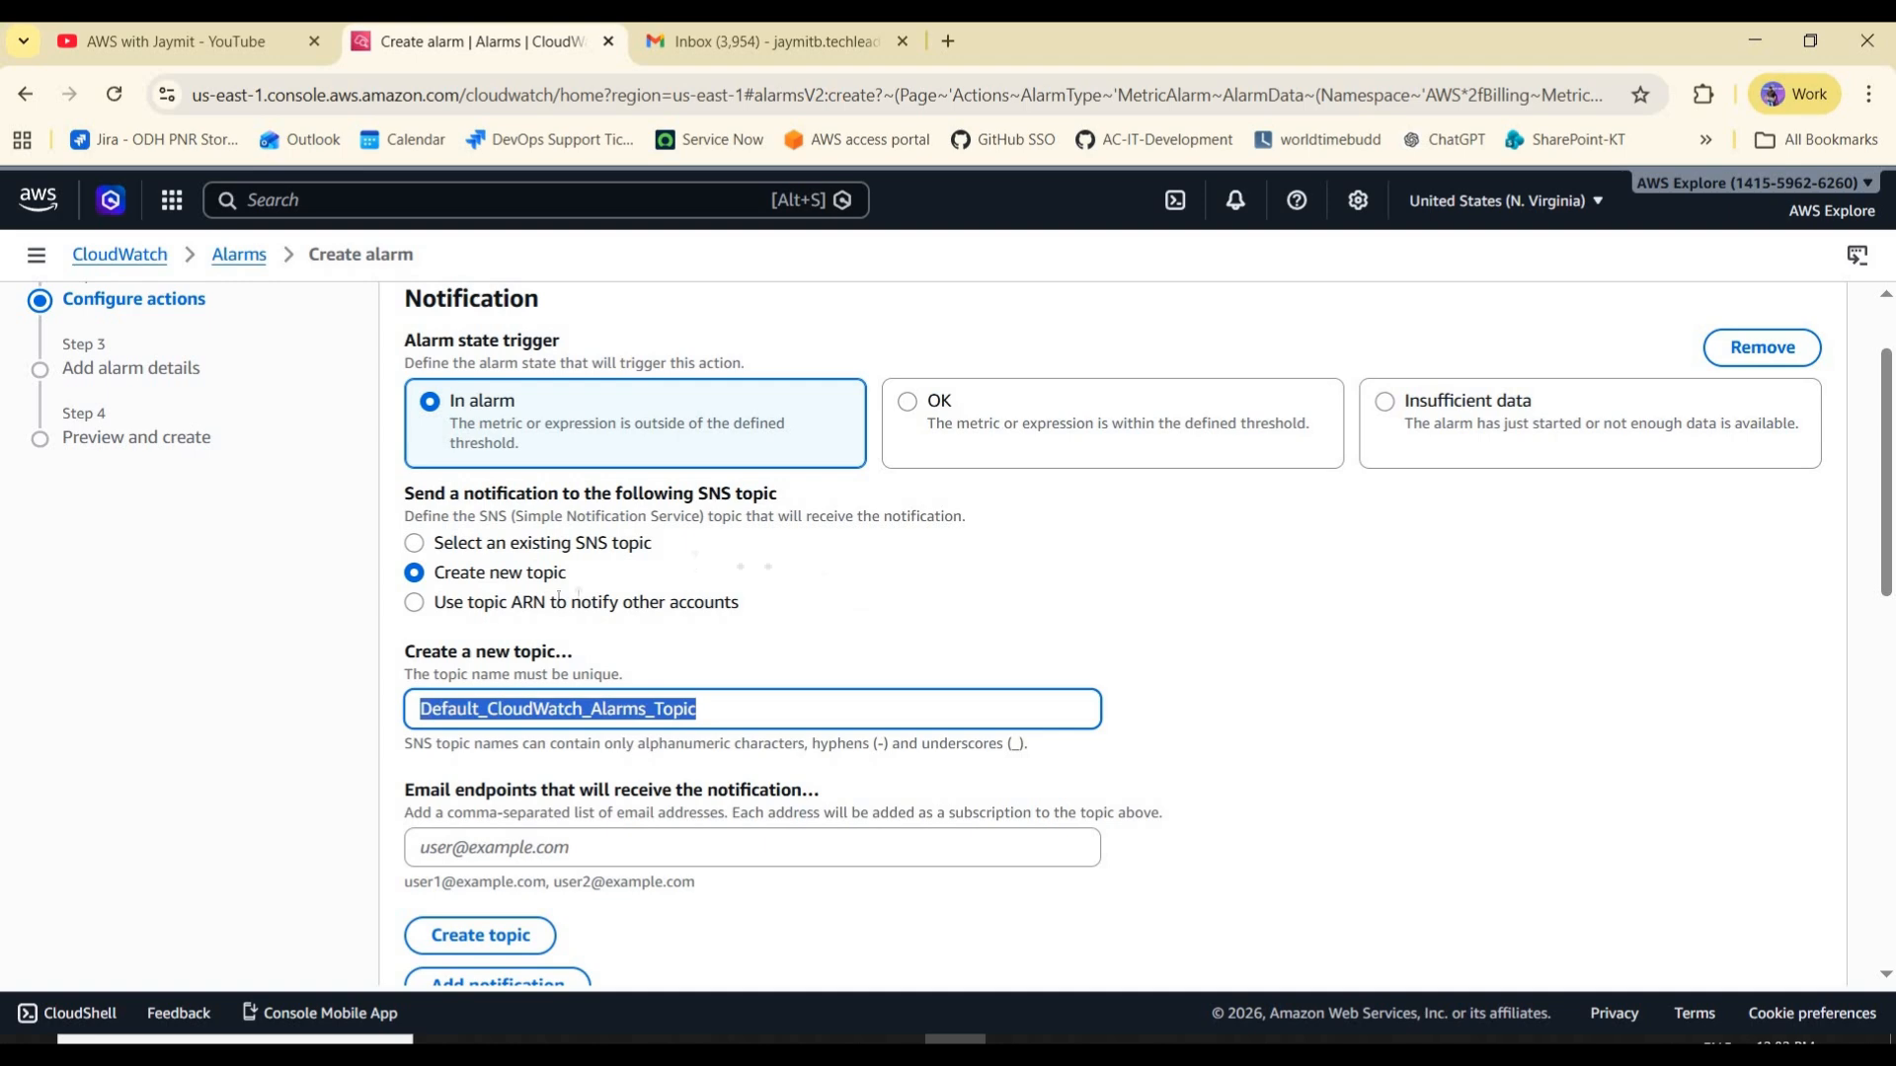
scroll(484, 489, "down", 3)
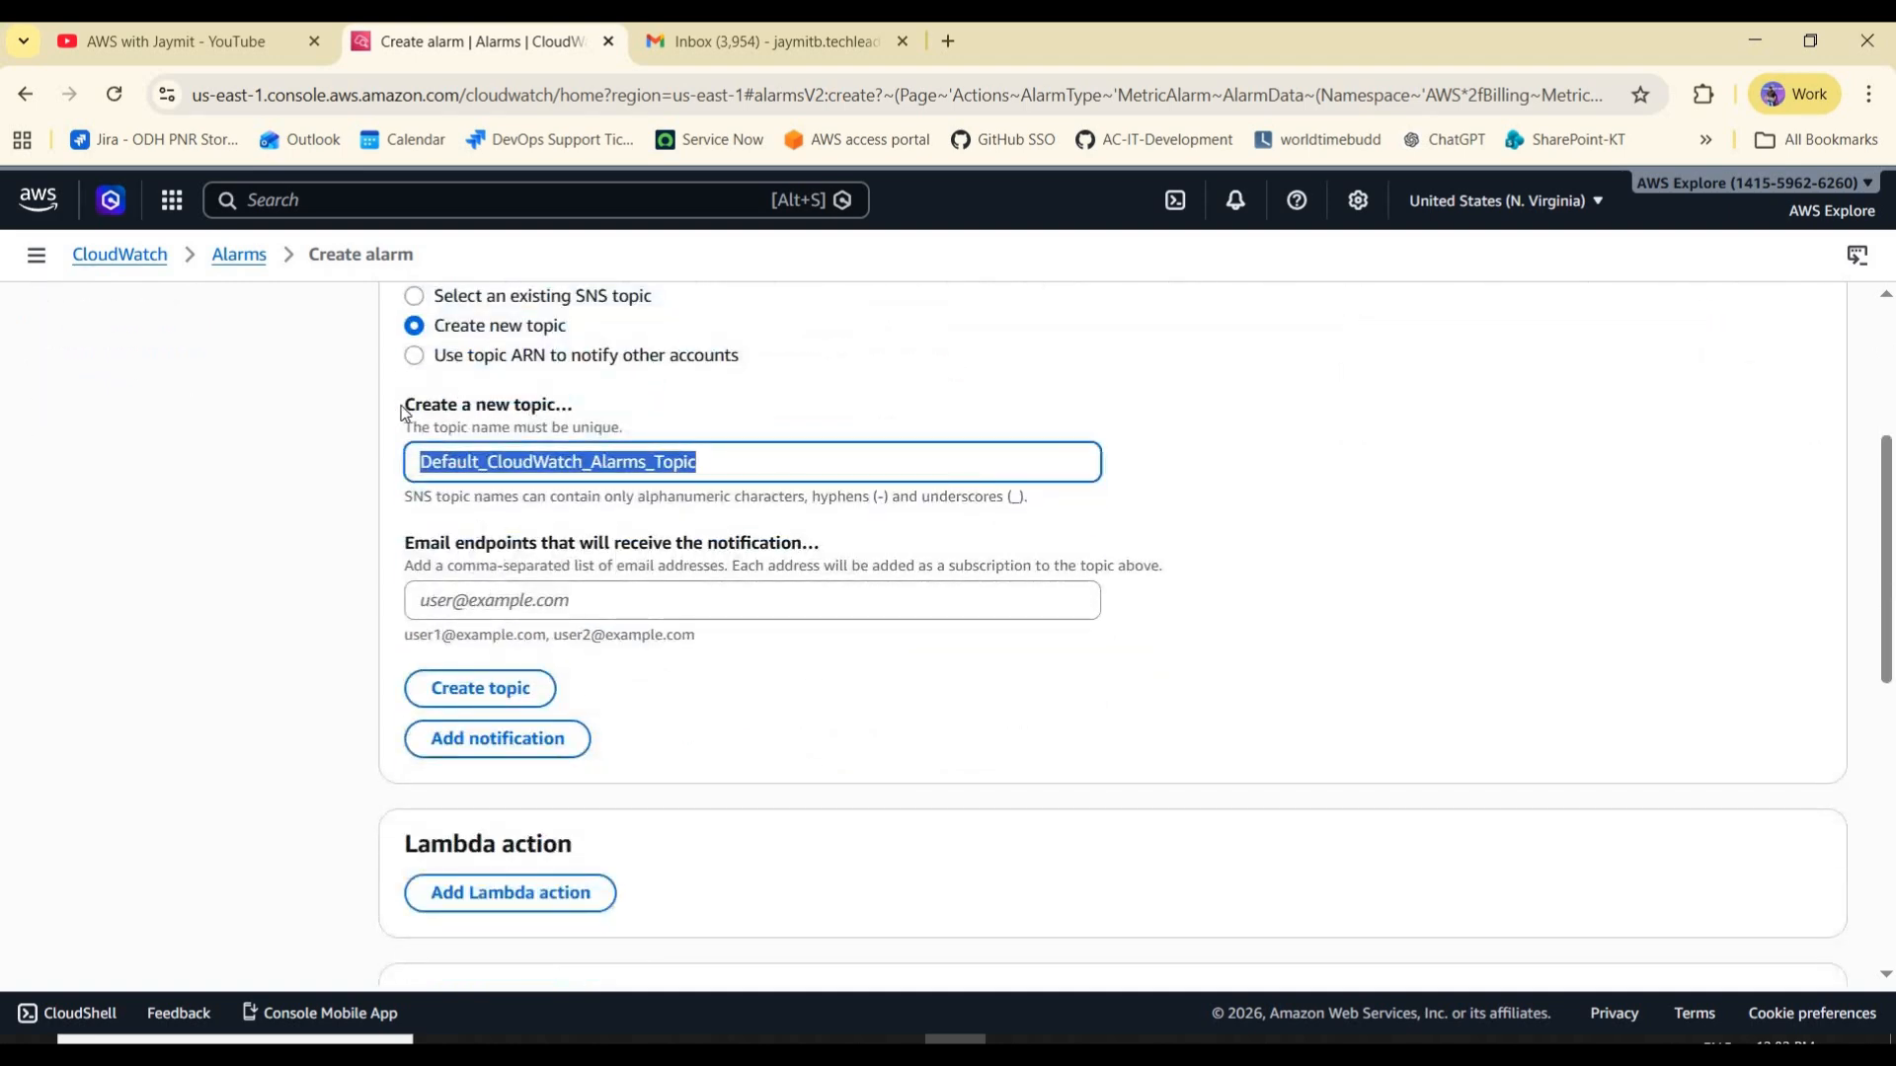
left_click_drag(646, 429, 754, 478)
left_click(639, 471)
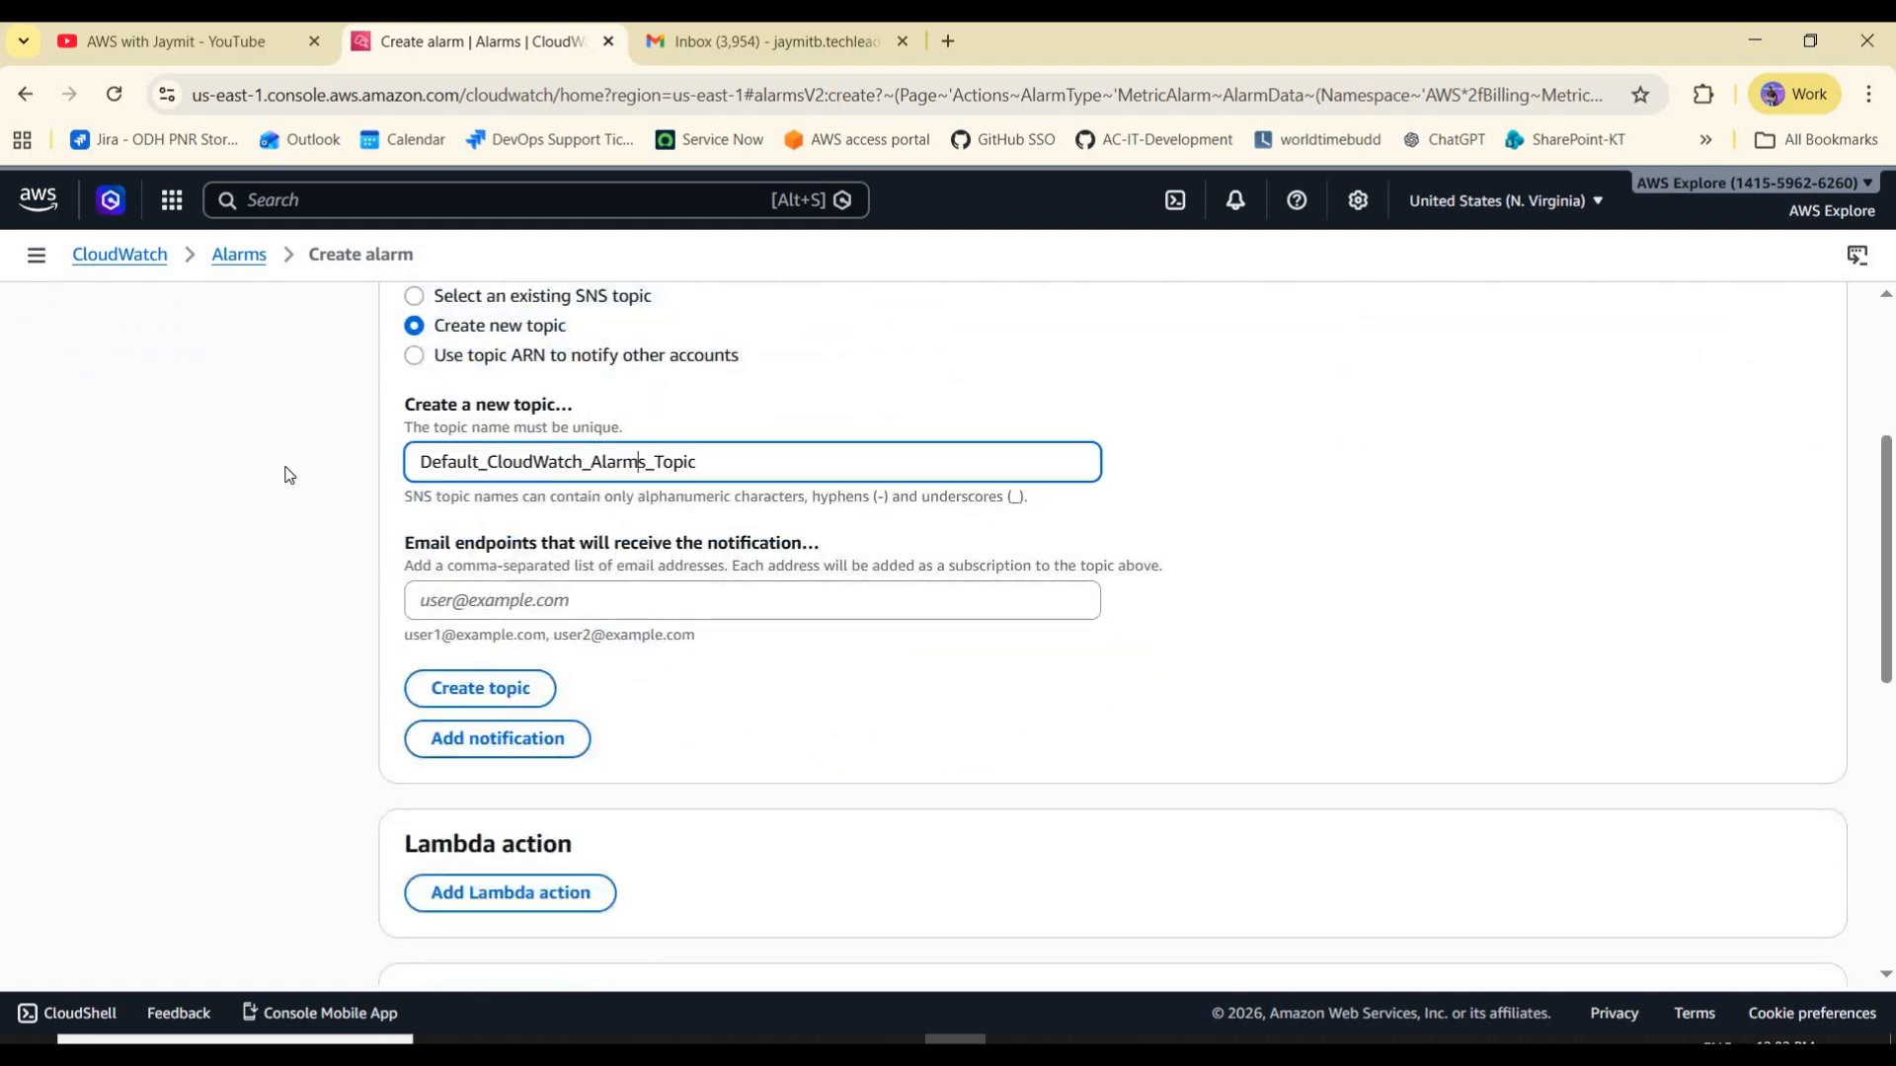
key("ctrl+a")
- Switch to Gmail and get the signed-in account's email address for the notification endpoint
left_click(890, 602)
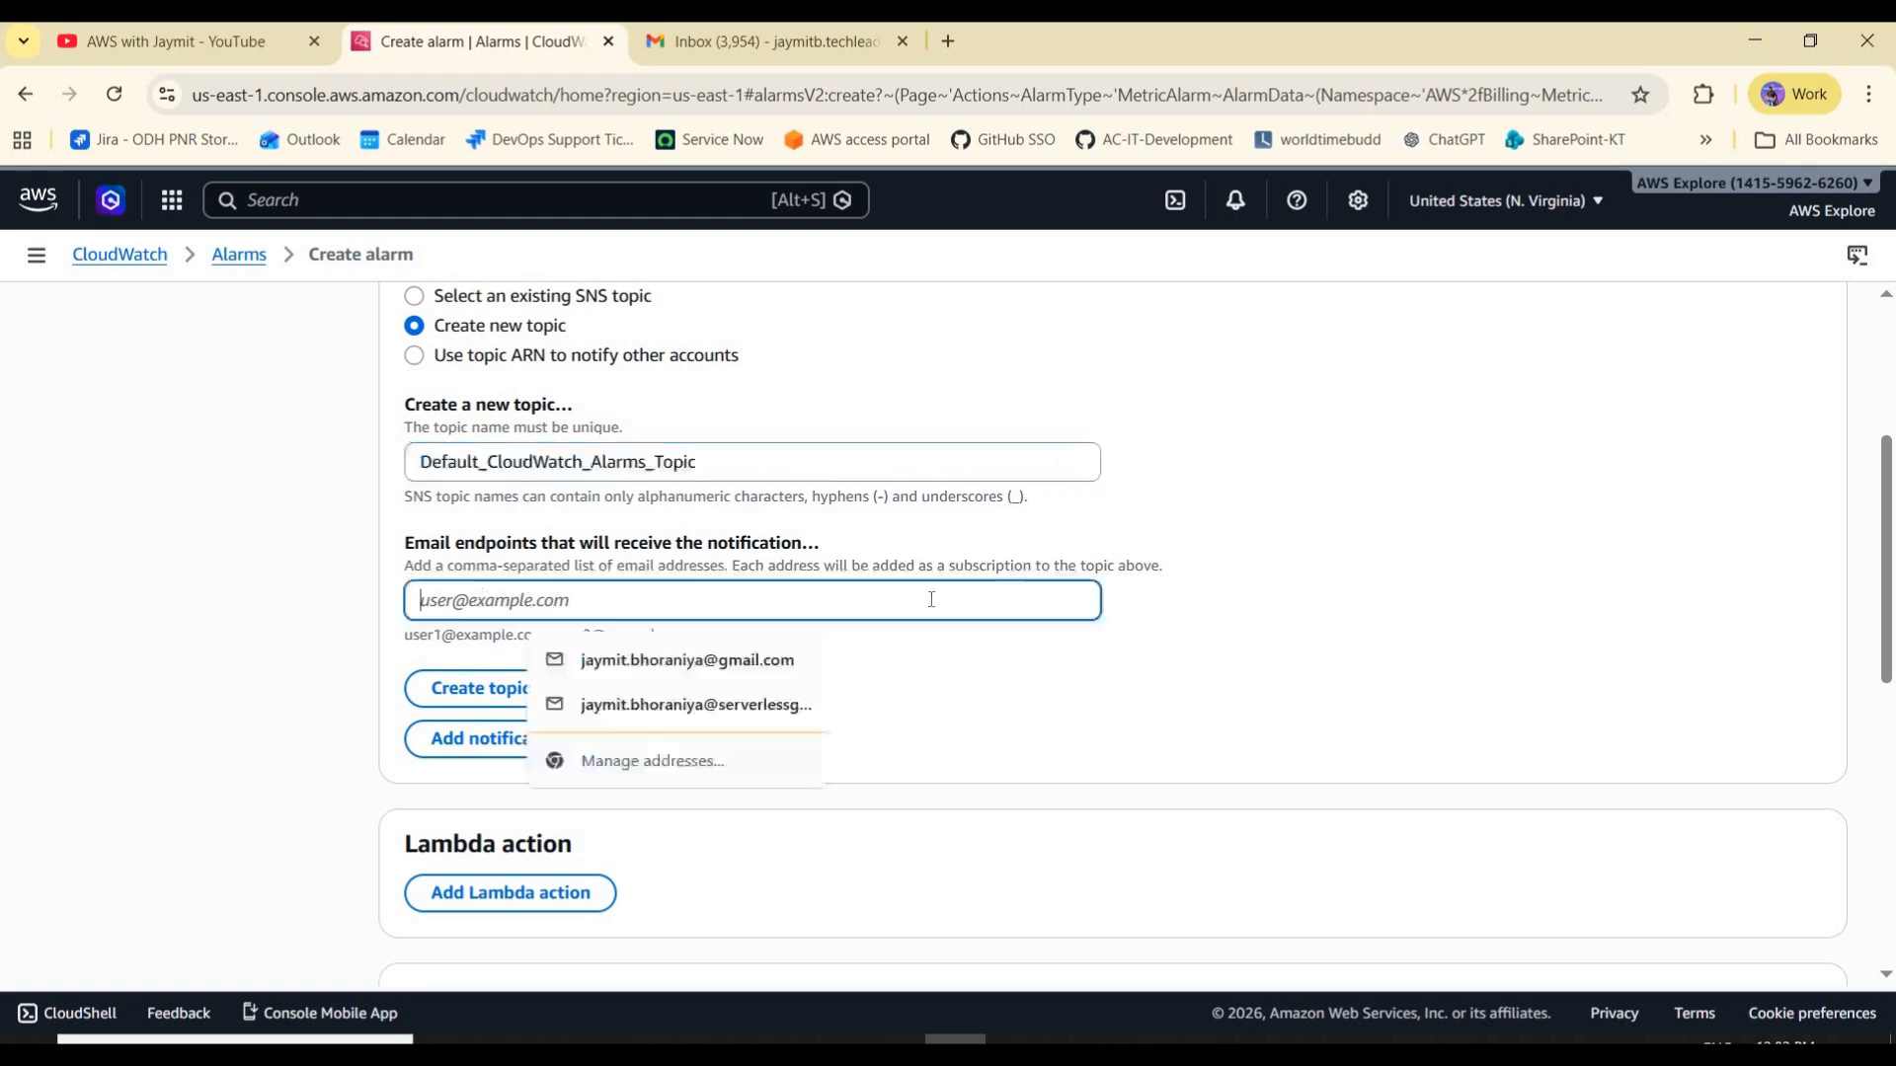
key("ctrl+Tab")
left_click(1855, 206)
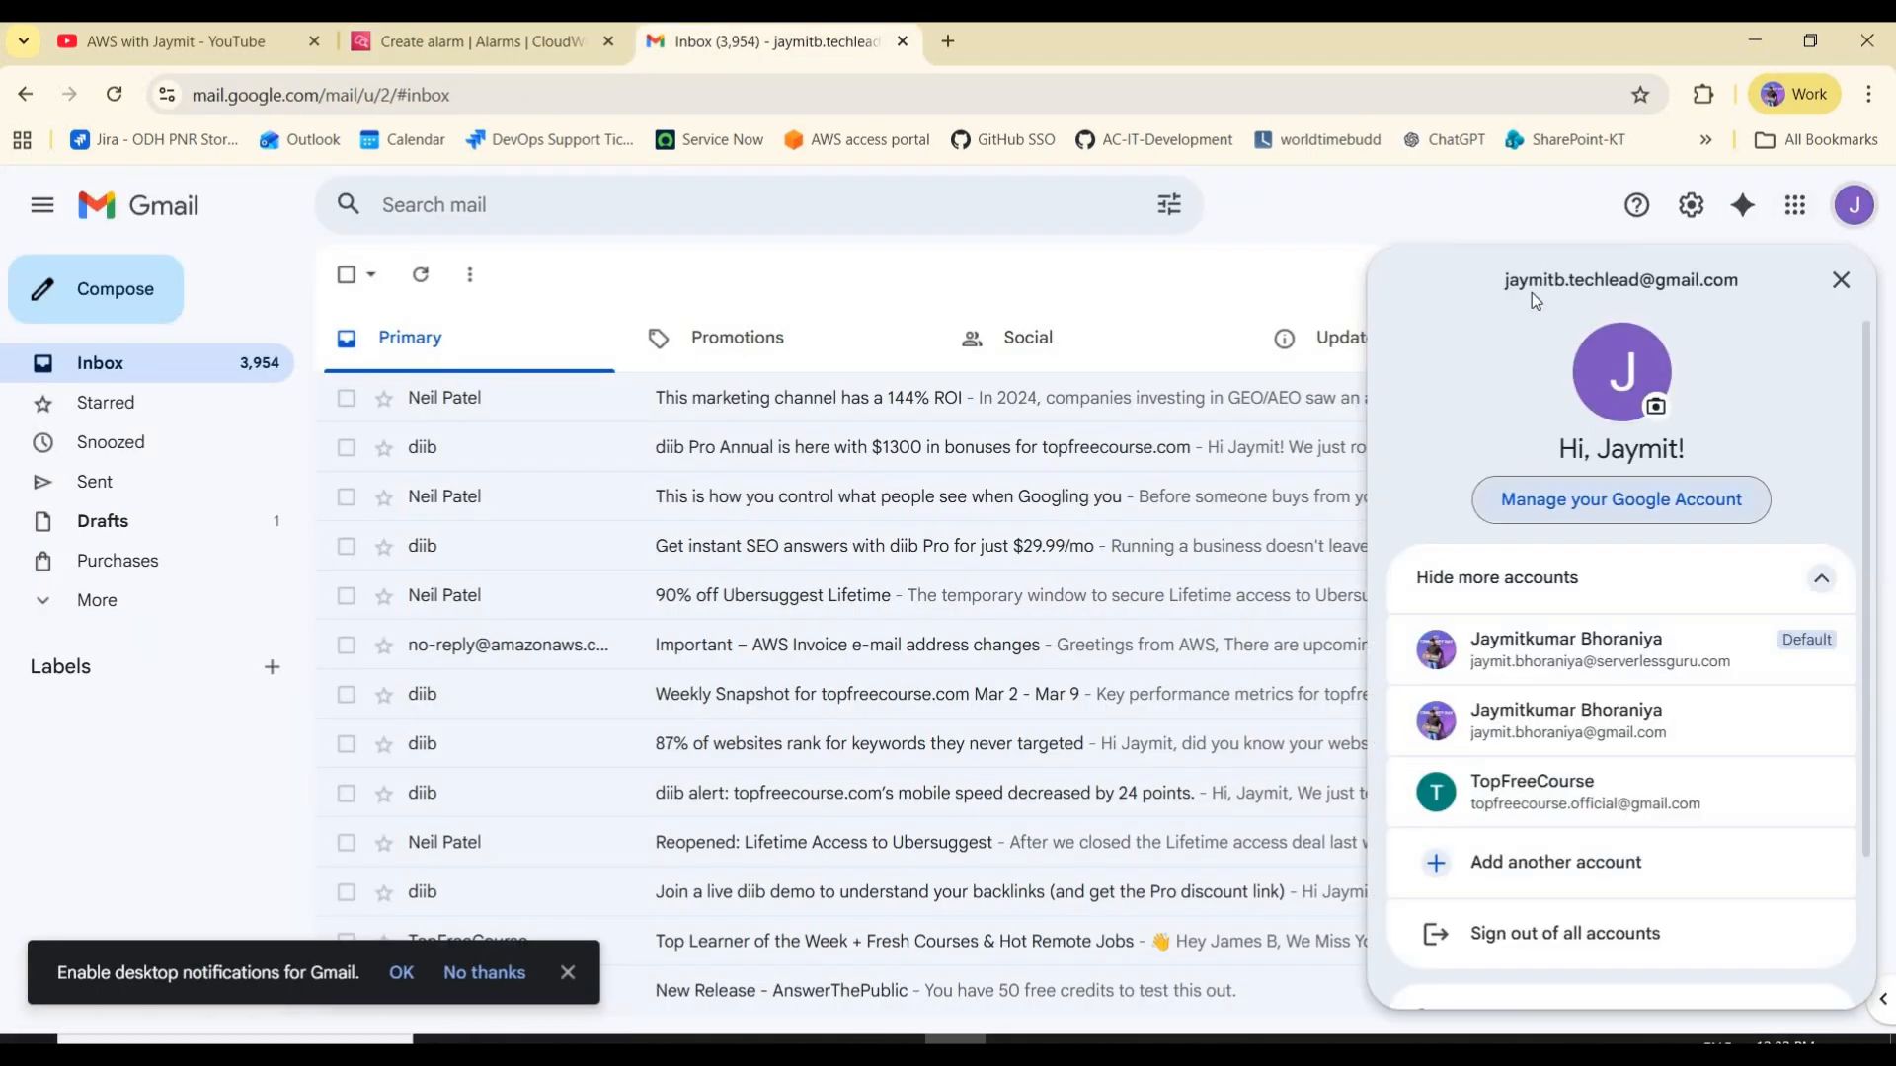
- Back in CloudWatch, paste the email address as the notification endpoint and create the topic Default_CloudWatch_Alarms_Topic
left_click(515, 40)
left_click(960, 616)
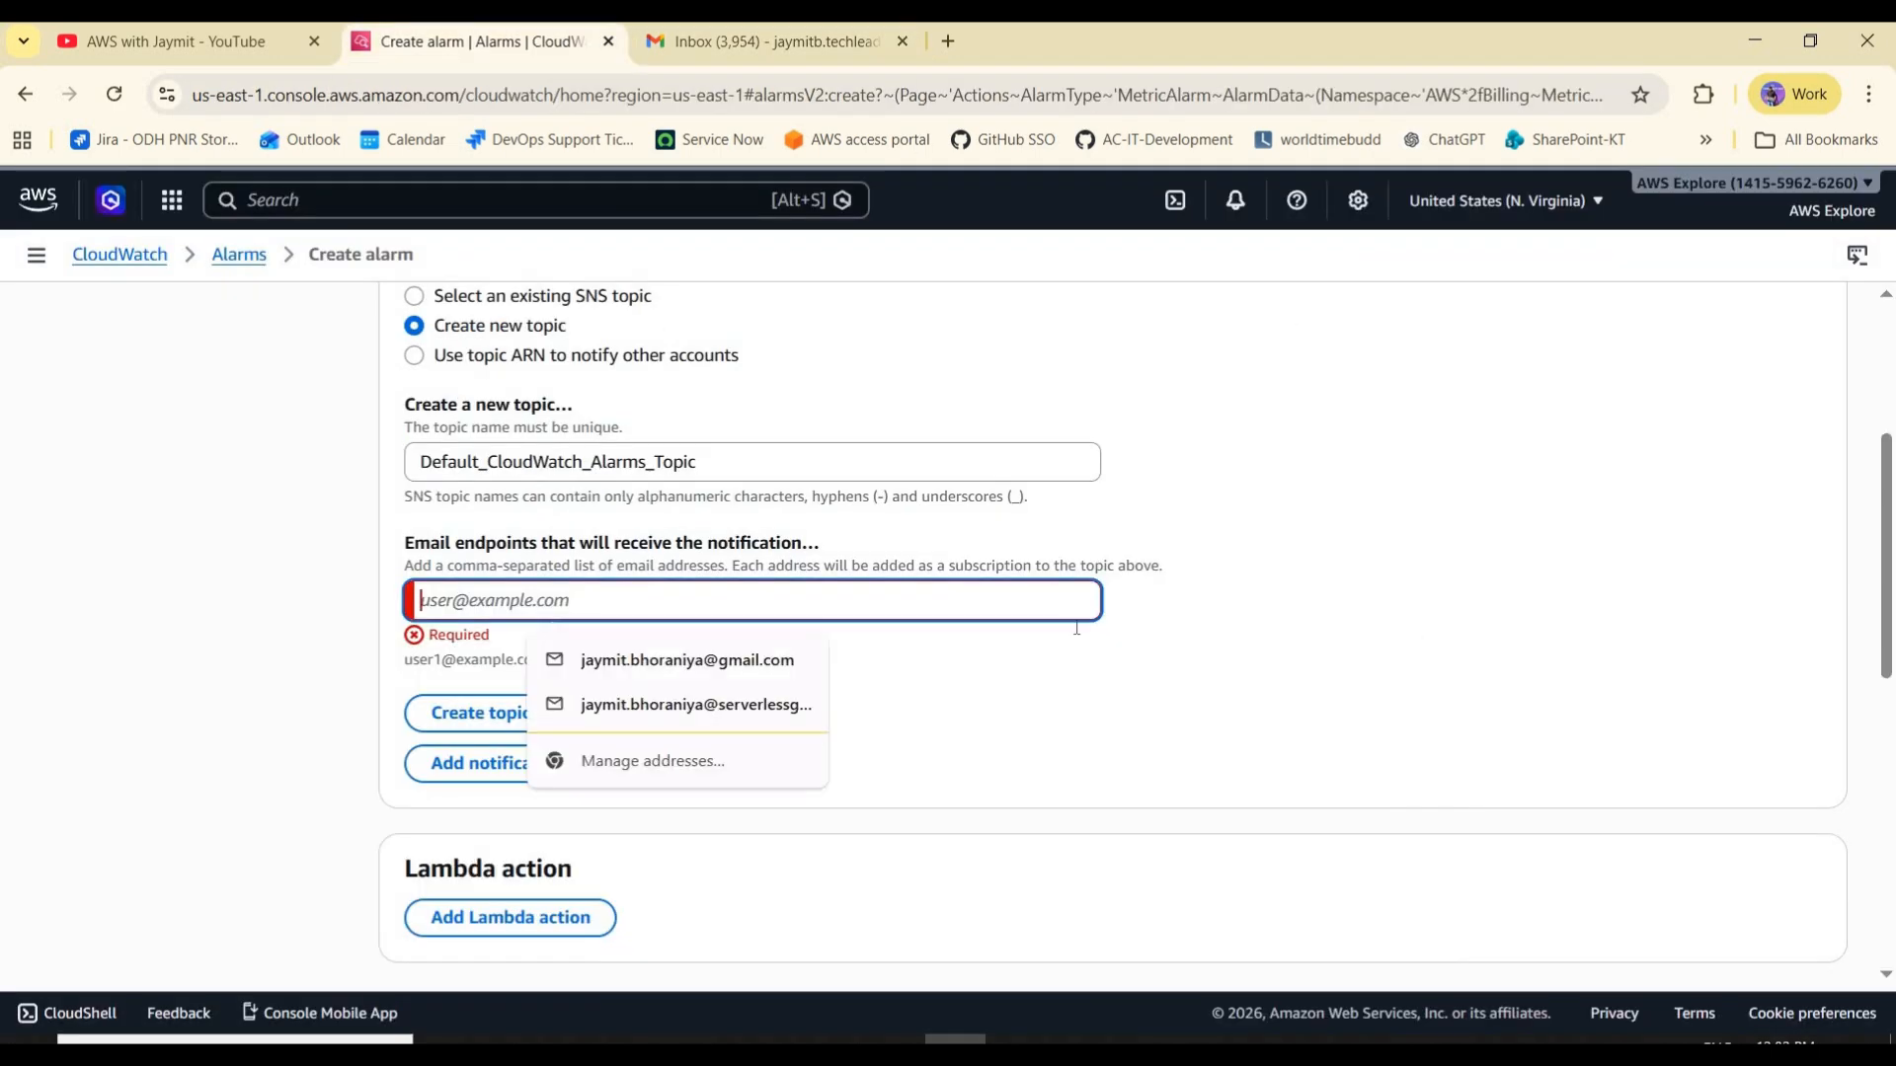
key("ctrl+v")
key("ctrl+a")
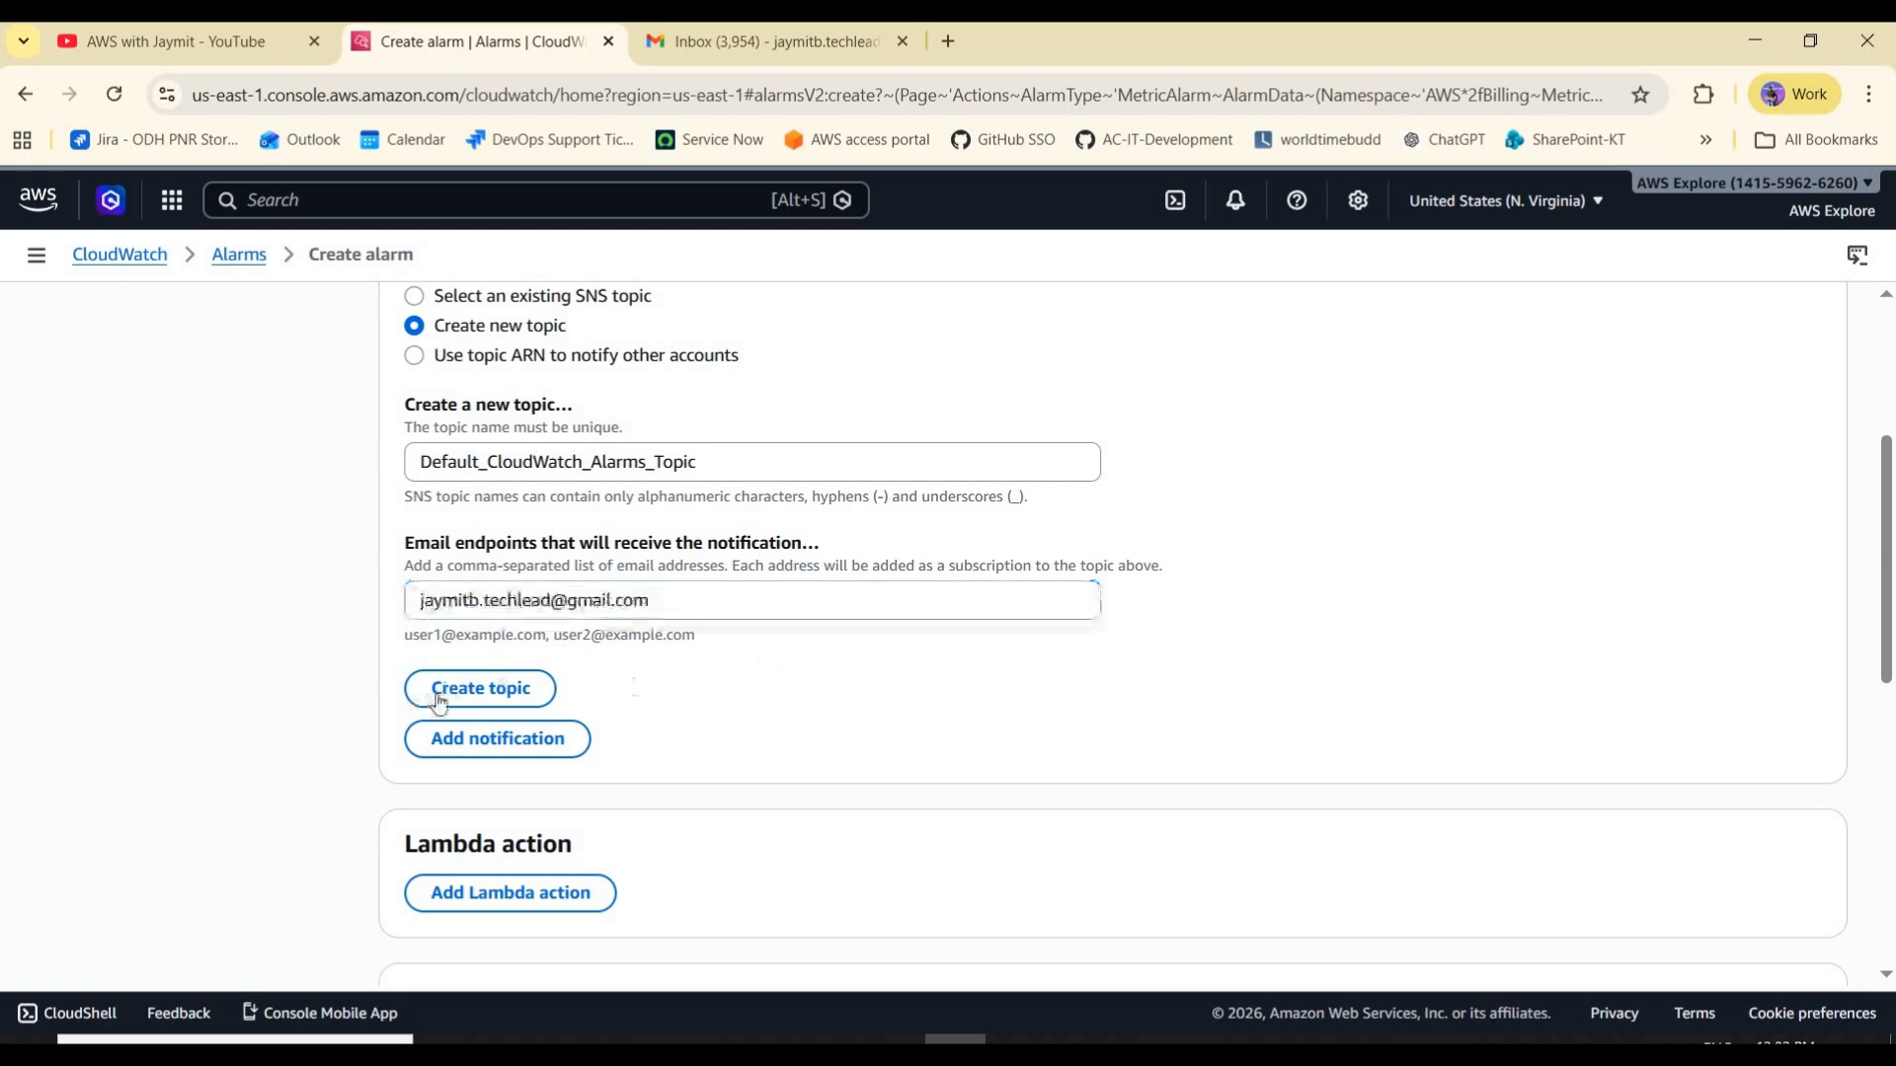
left_click(442, 694)
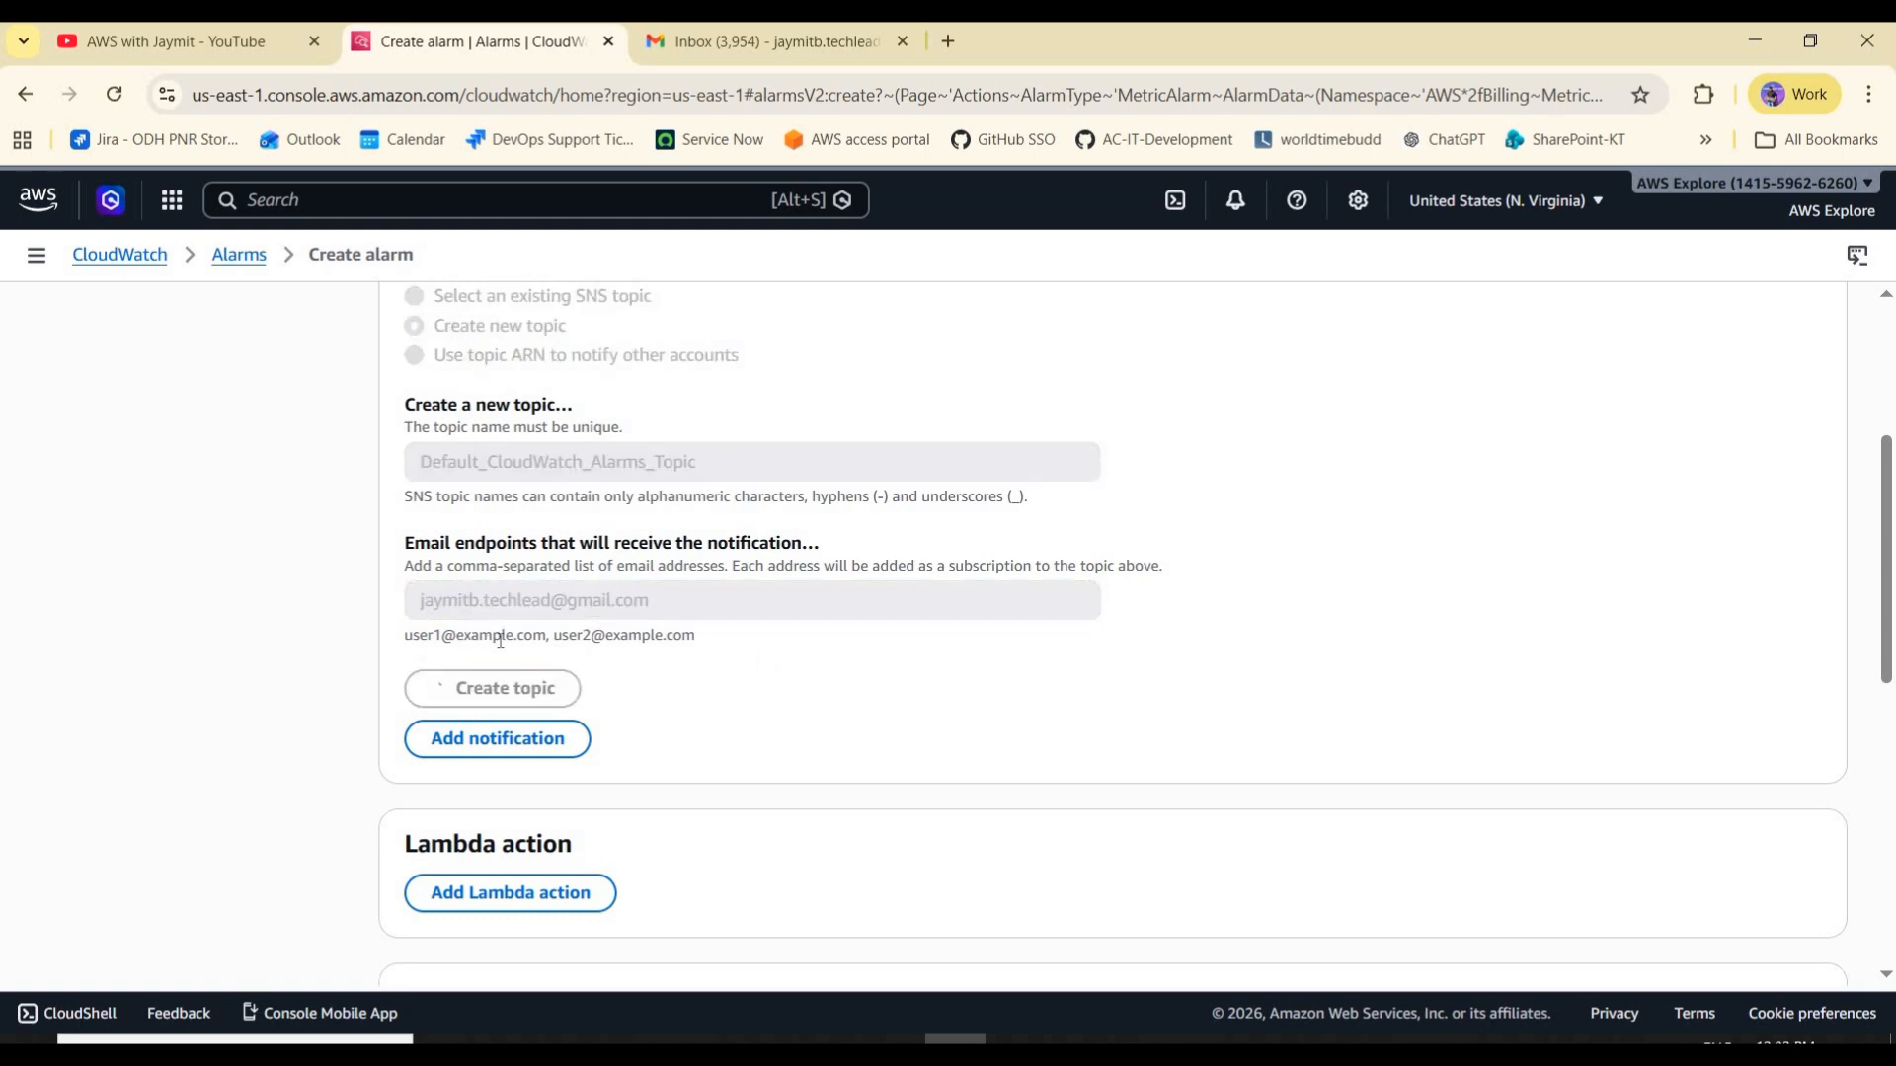
- Review the SNS topic selected for the In alarm notification and its email endpoint
scroll(466, 553, "up", 2)
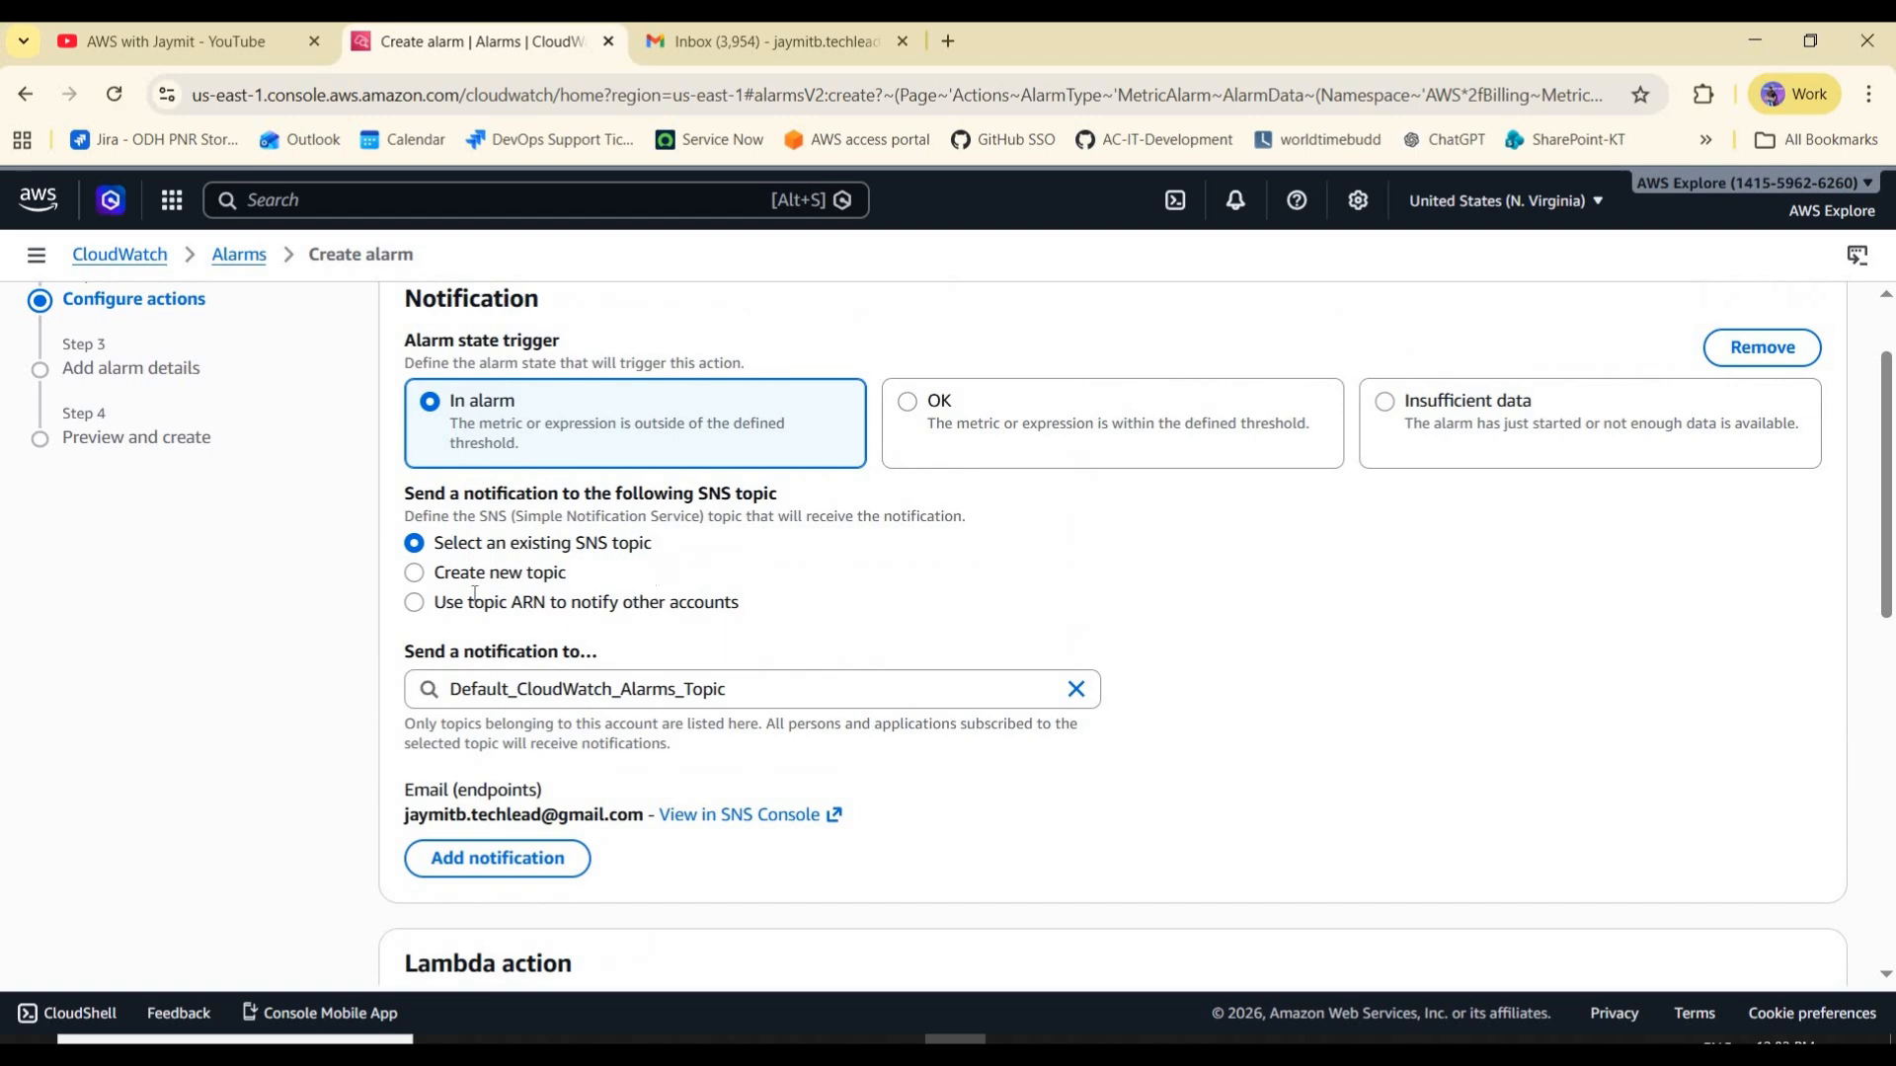
scroll(475, 595, "down", 1)
left_click(484, 567)
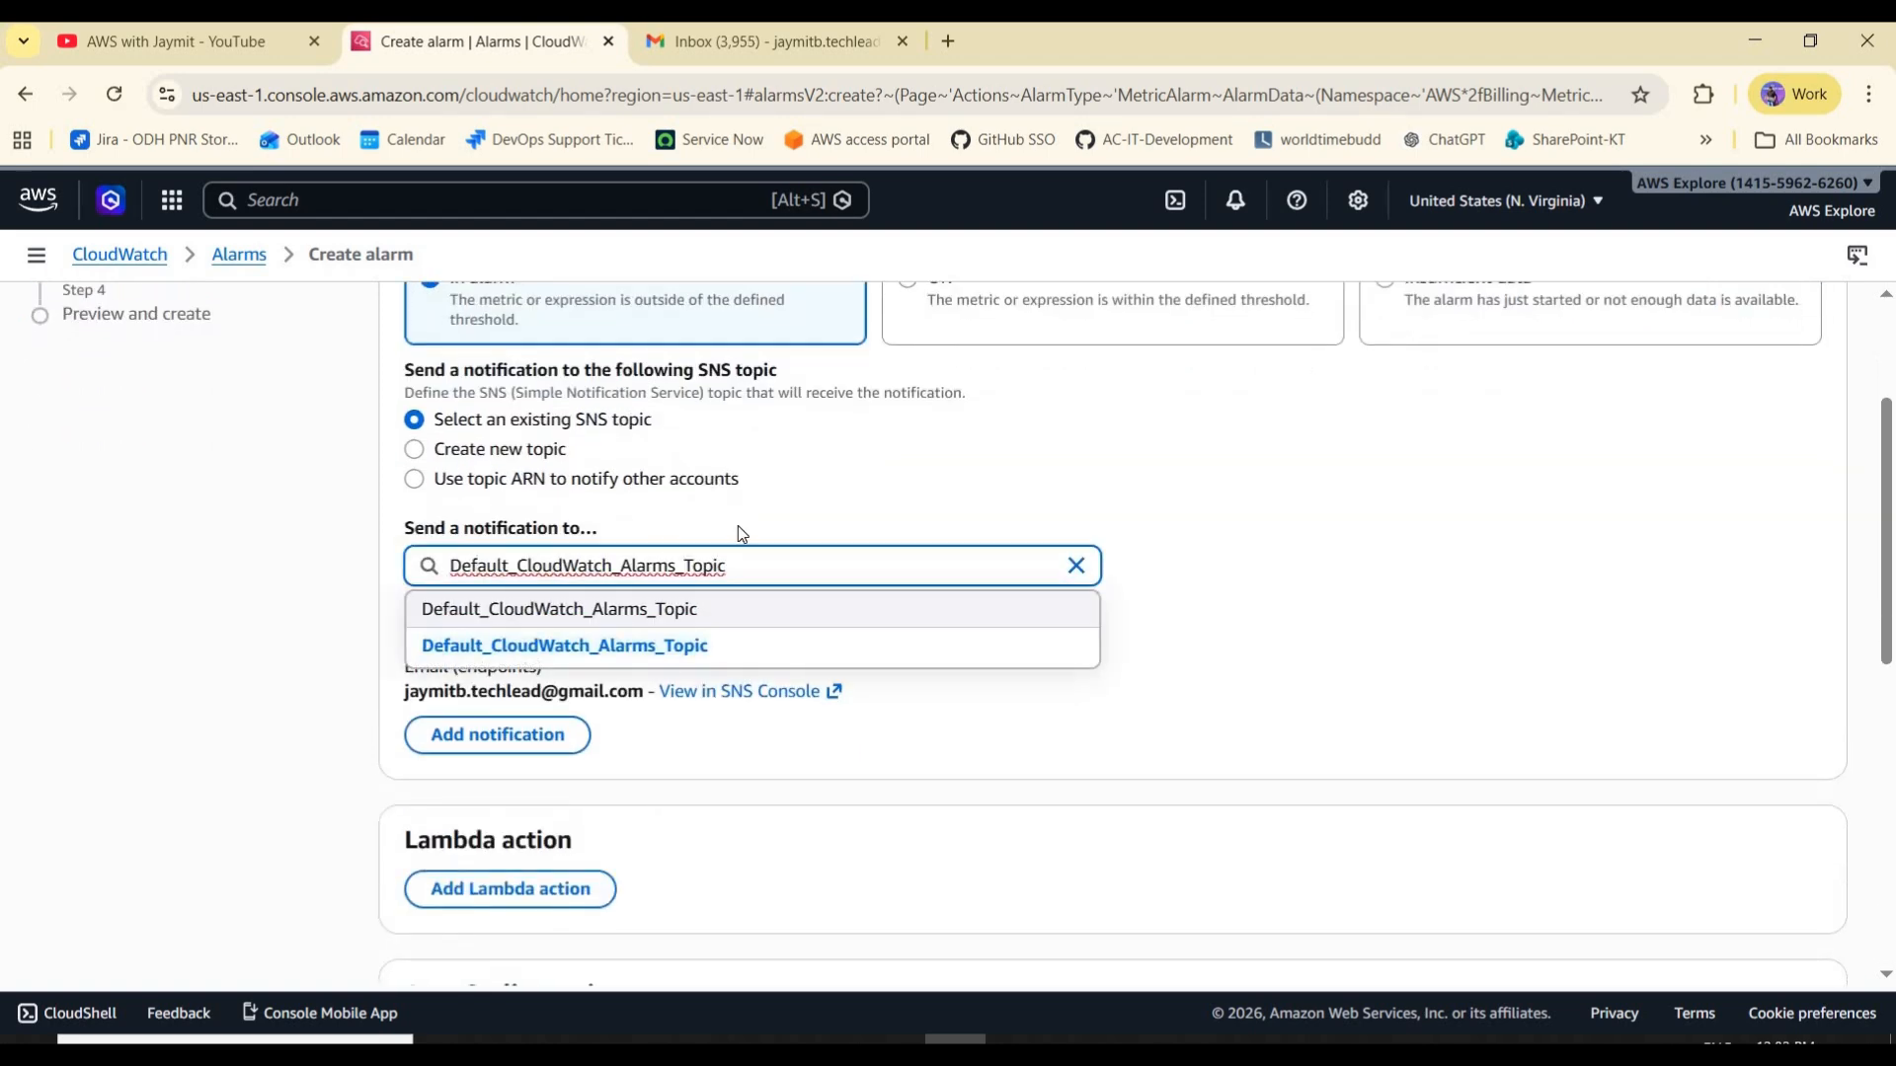
left_click(590, 551)
scroll(622, 525, "up", 1)
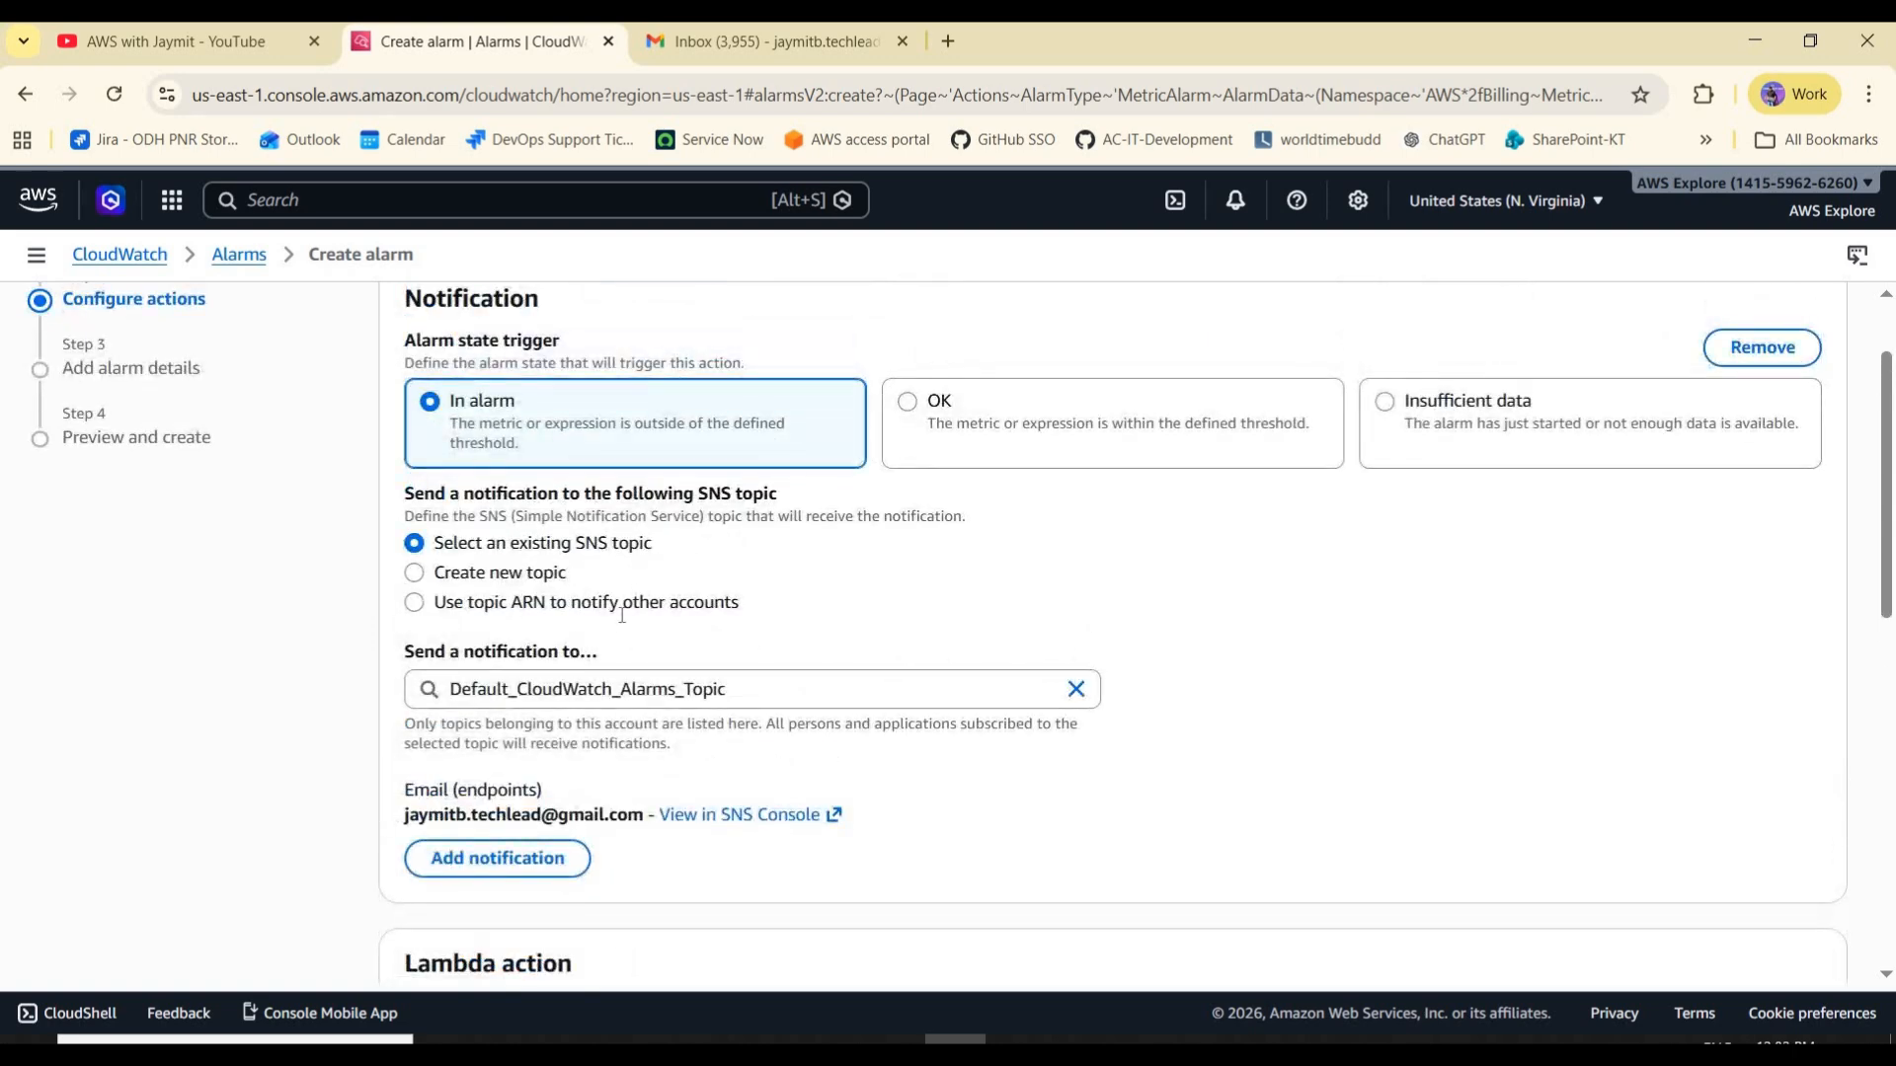
scroll(619, 625, "down", 1)
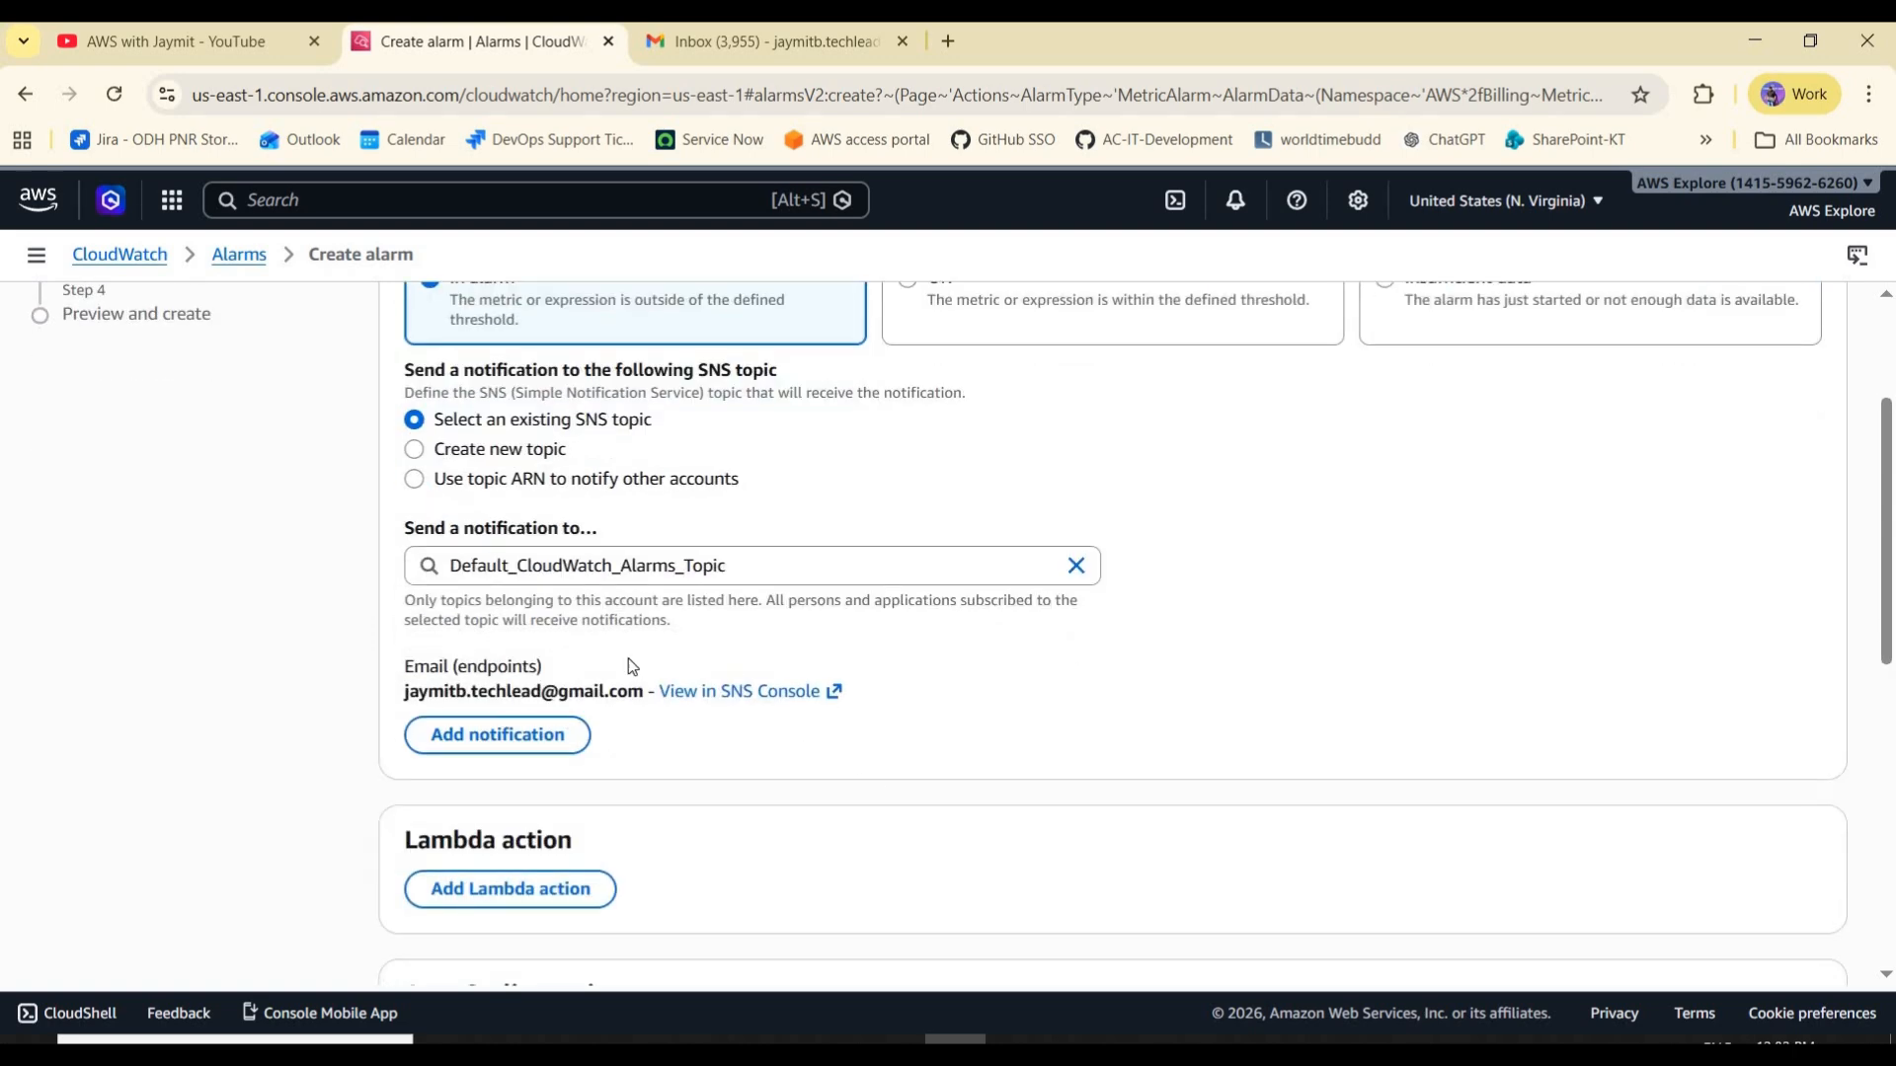
scroll(583, 522, "down", 2)
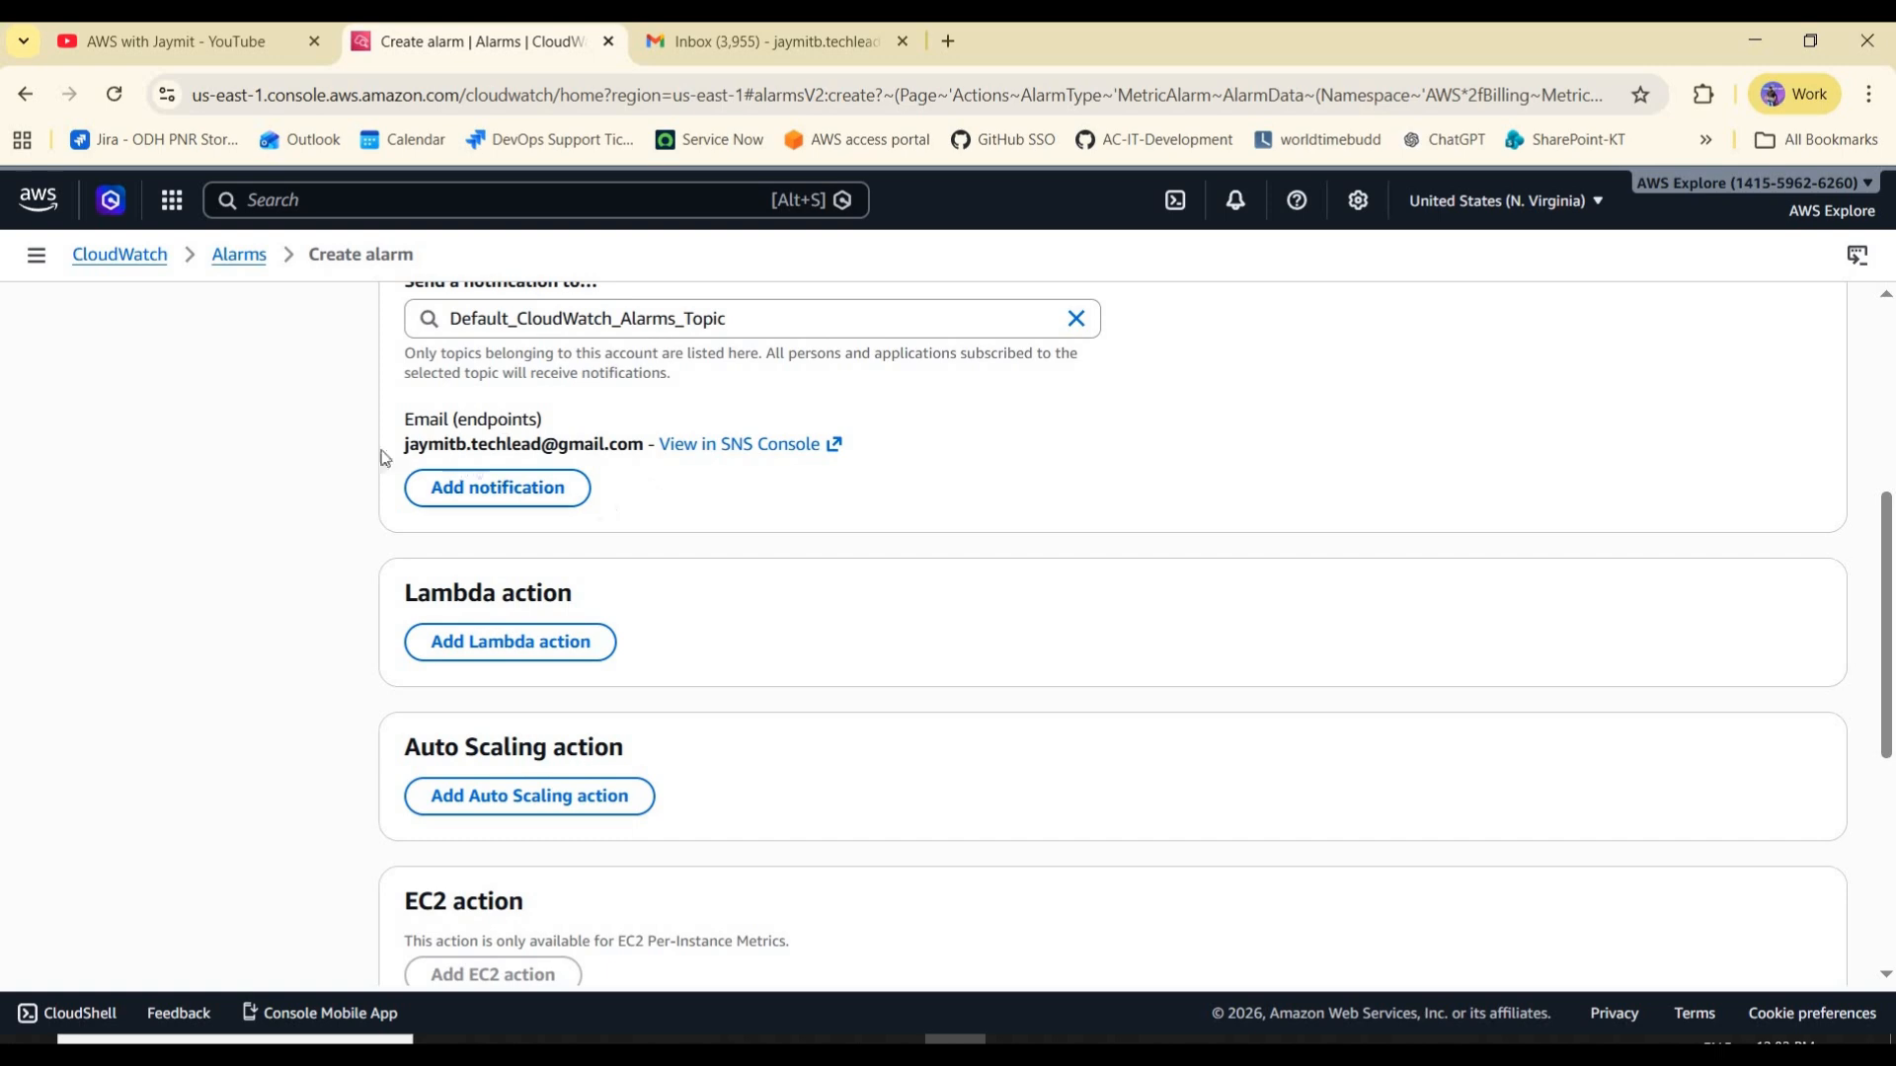
scroll(892, 512, "down", 1)
scroll(499, 573, "up", 2)
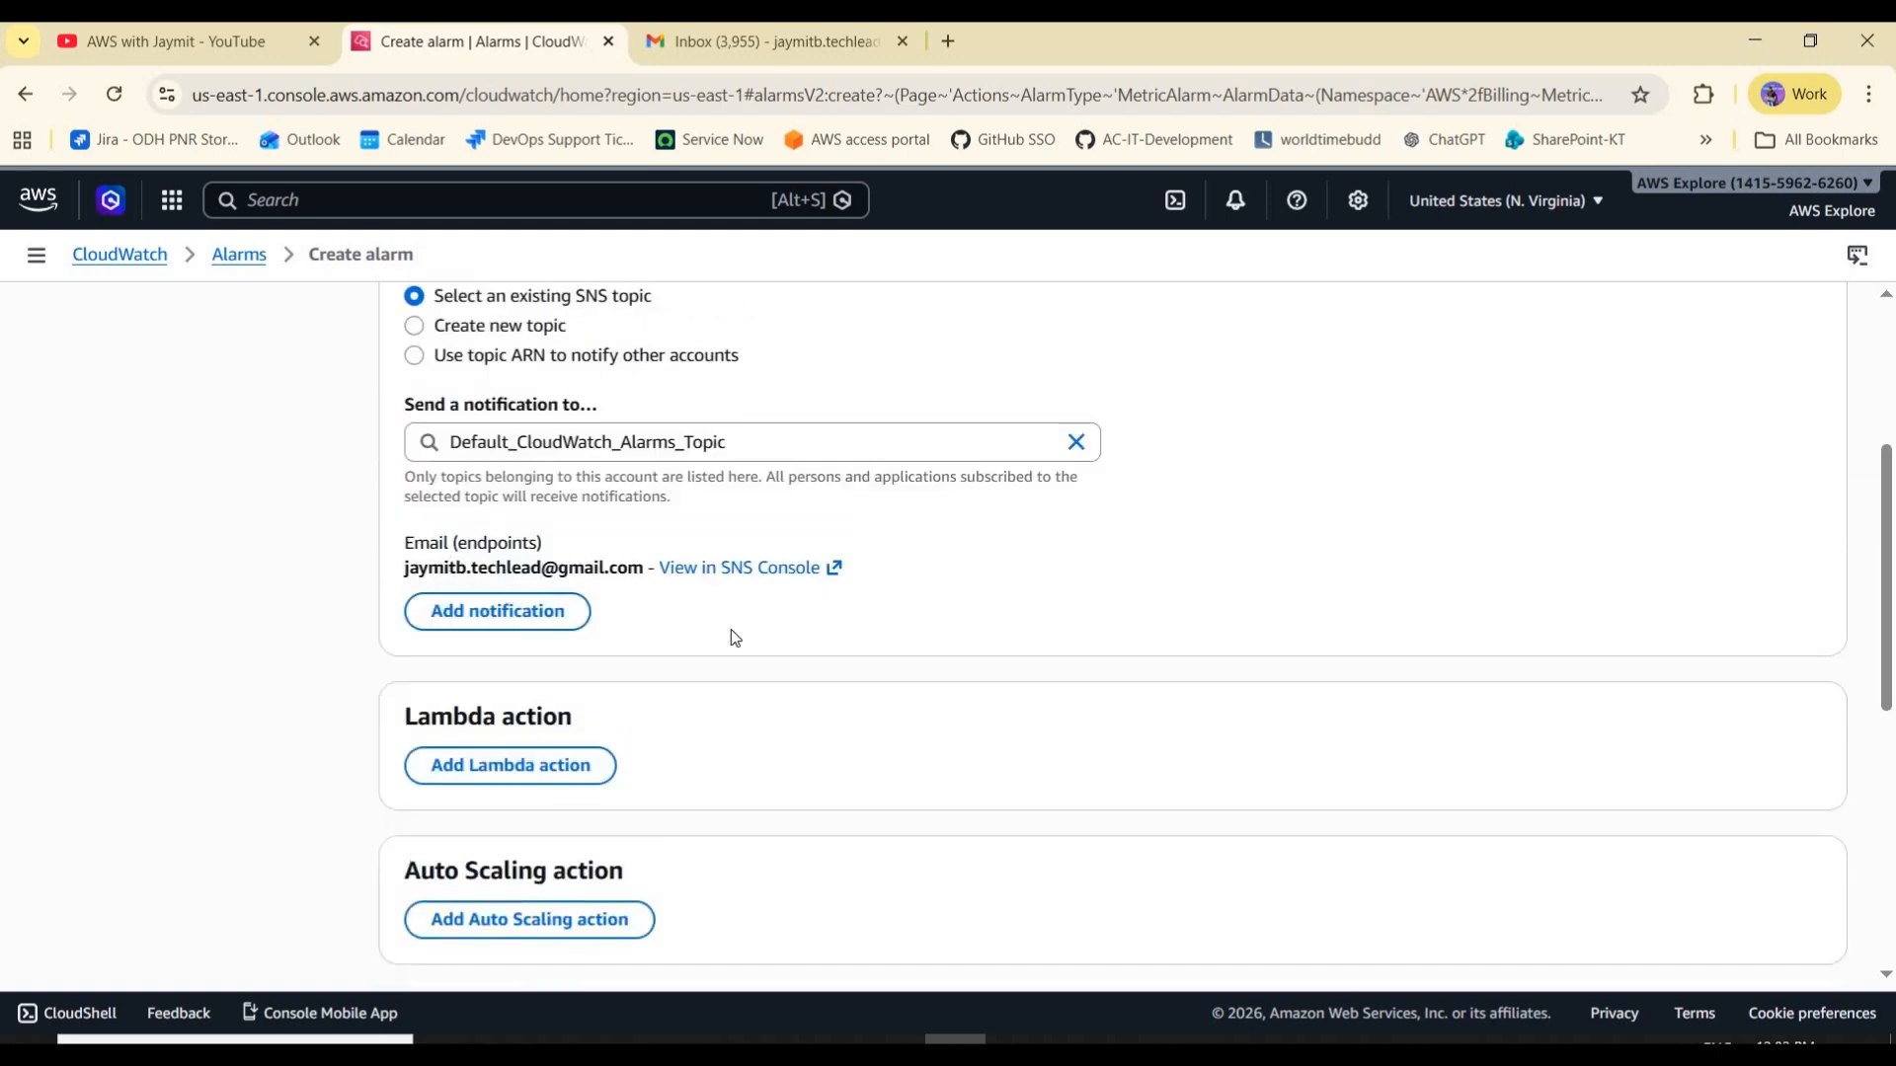
- Examine the other available alarm actions: Lambda, Auto Scaling, EC2, Systems Manager and Investigation
scroll(838, 668, "down", 5)
scroll(649, 586, "up", 3)
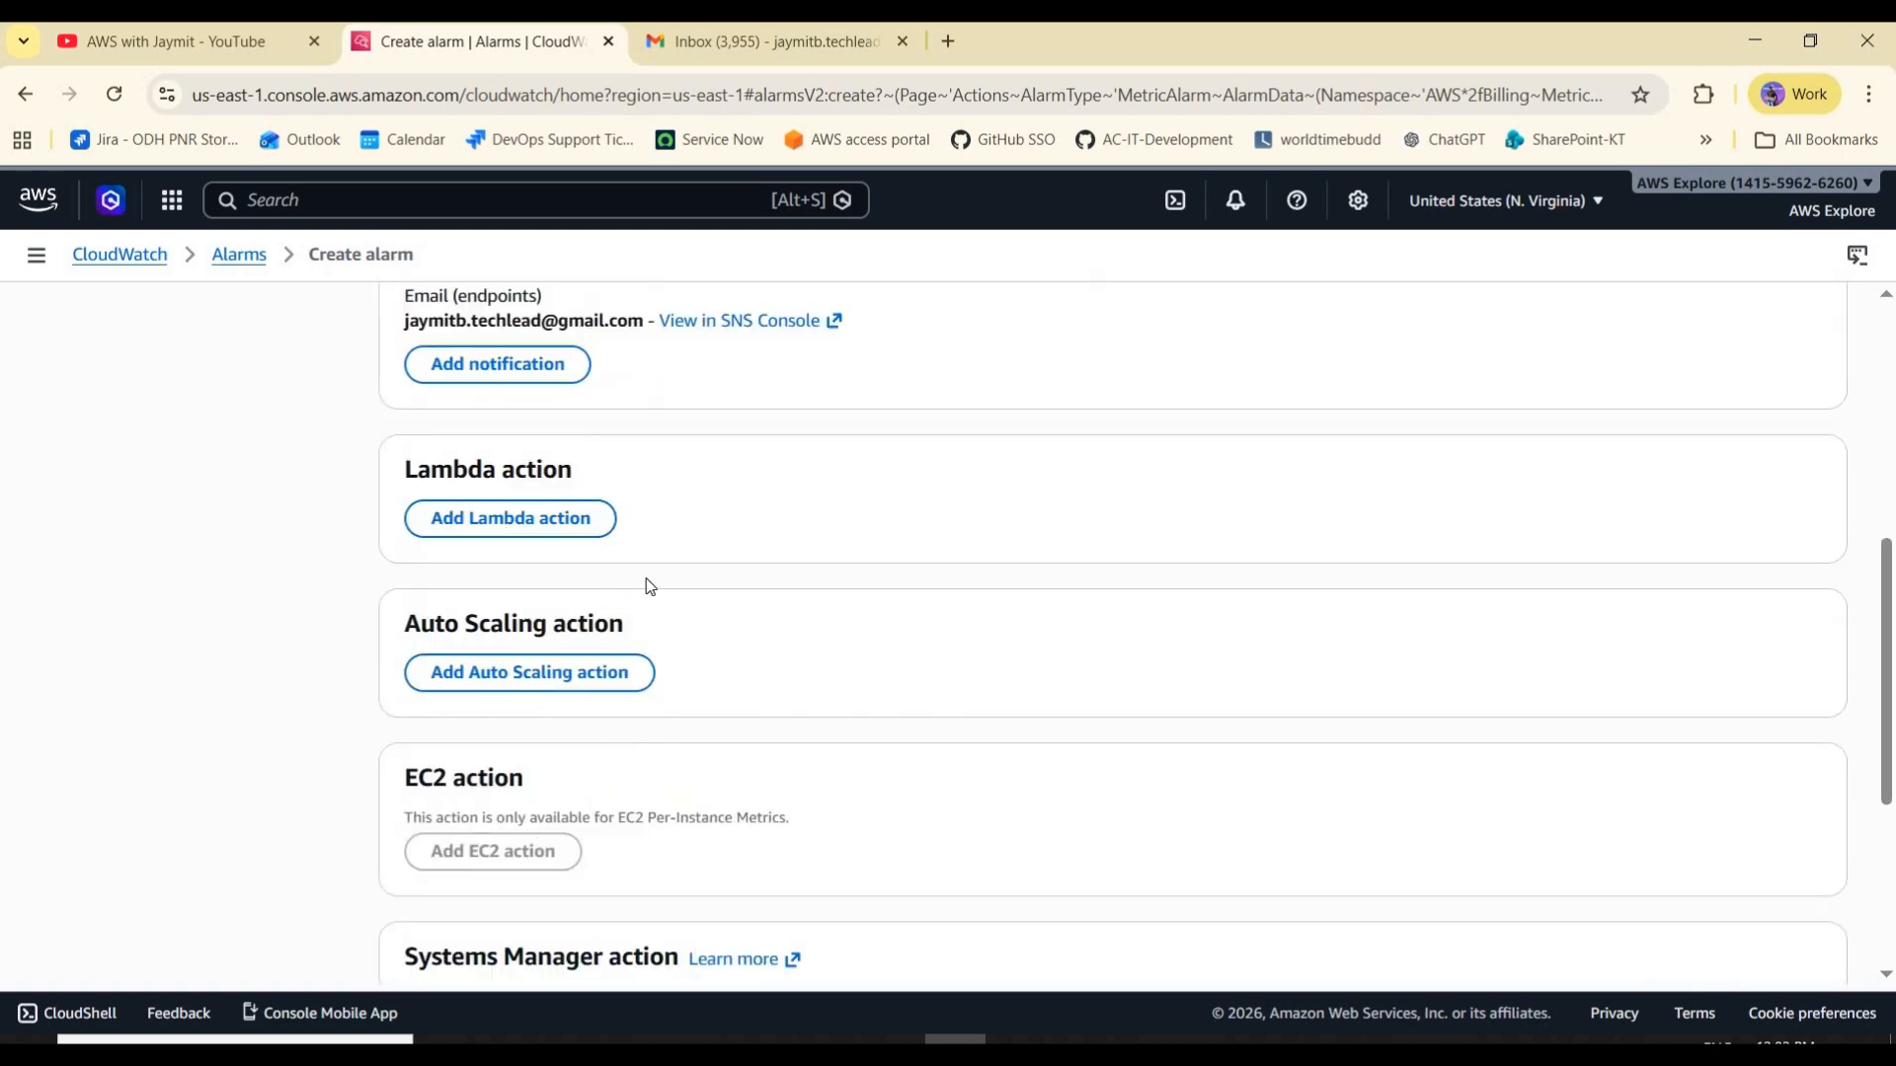
scroll(650, 585, "up", 2)
scroll(817, 607, "down", 1)
left_click_drag(811, 609, 453, 524)
left_click(919, 544)
scroll(918, 544, "down", 2)
left_click_drag(918, 589, 894, 724)
left_click(757, 720)
left_click(894, 724)
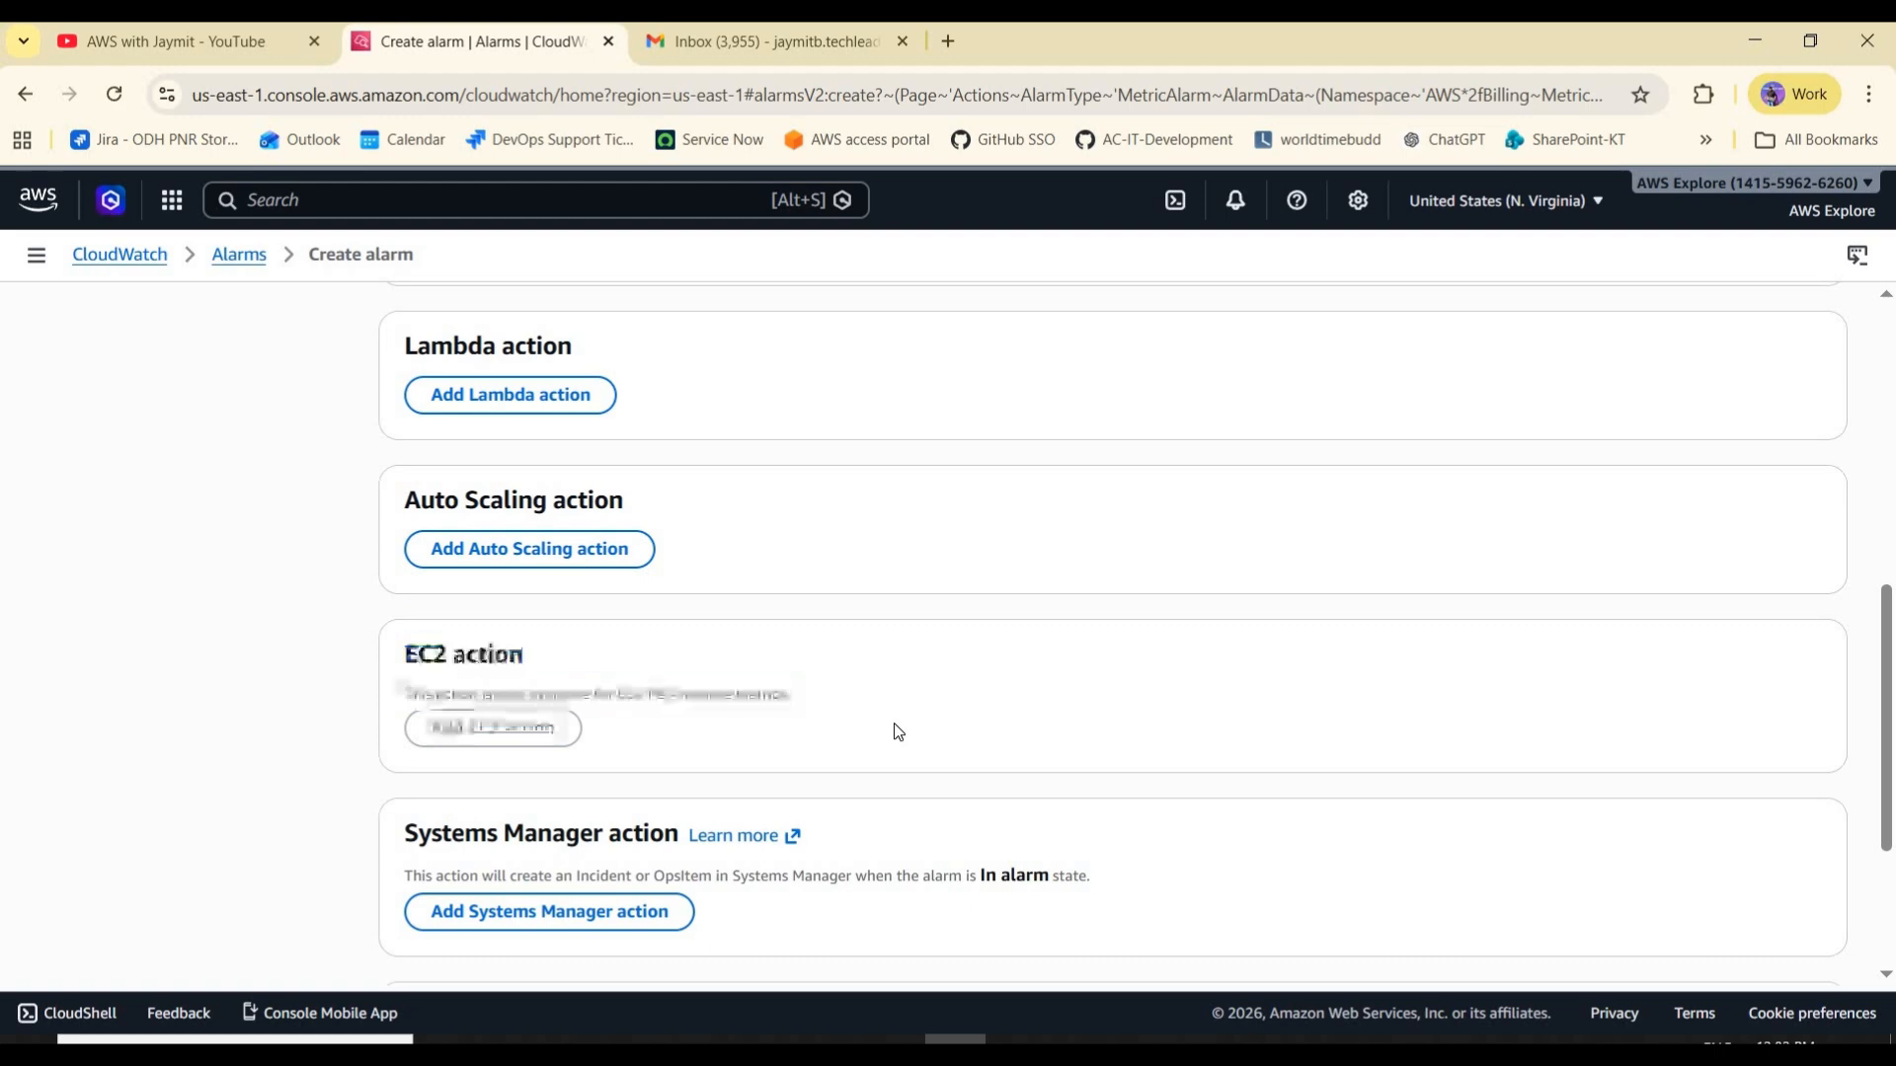
scroll(896, 727, "up", 6)
scroll(677, 626, "down", 6)
scroll(911, 601, "down", 1)
left_click_drag(405, 532, 972, 624)
left_click(1359, 779)
scroll(1795, 920, "down", 2)
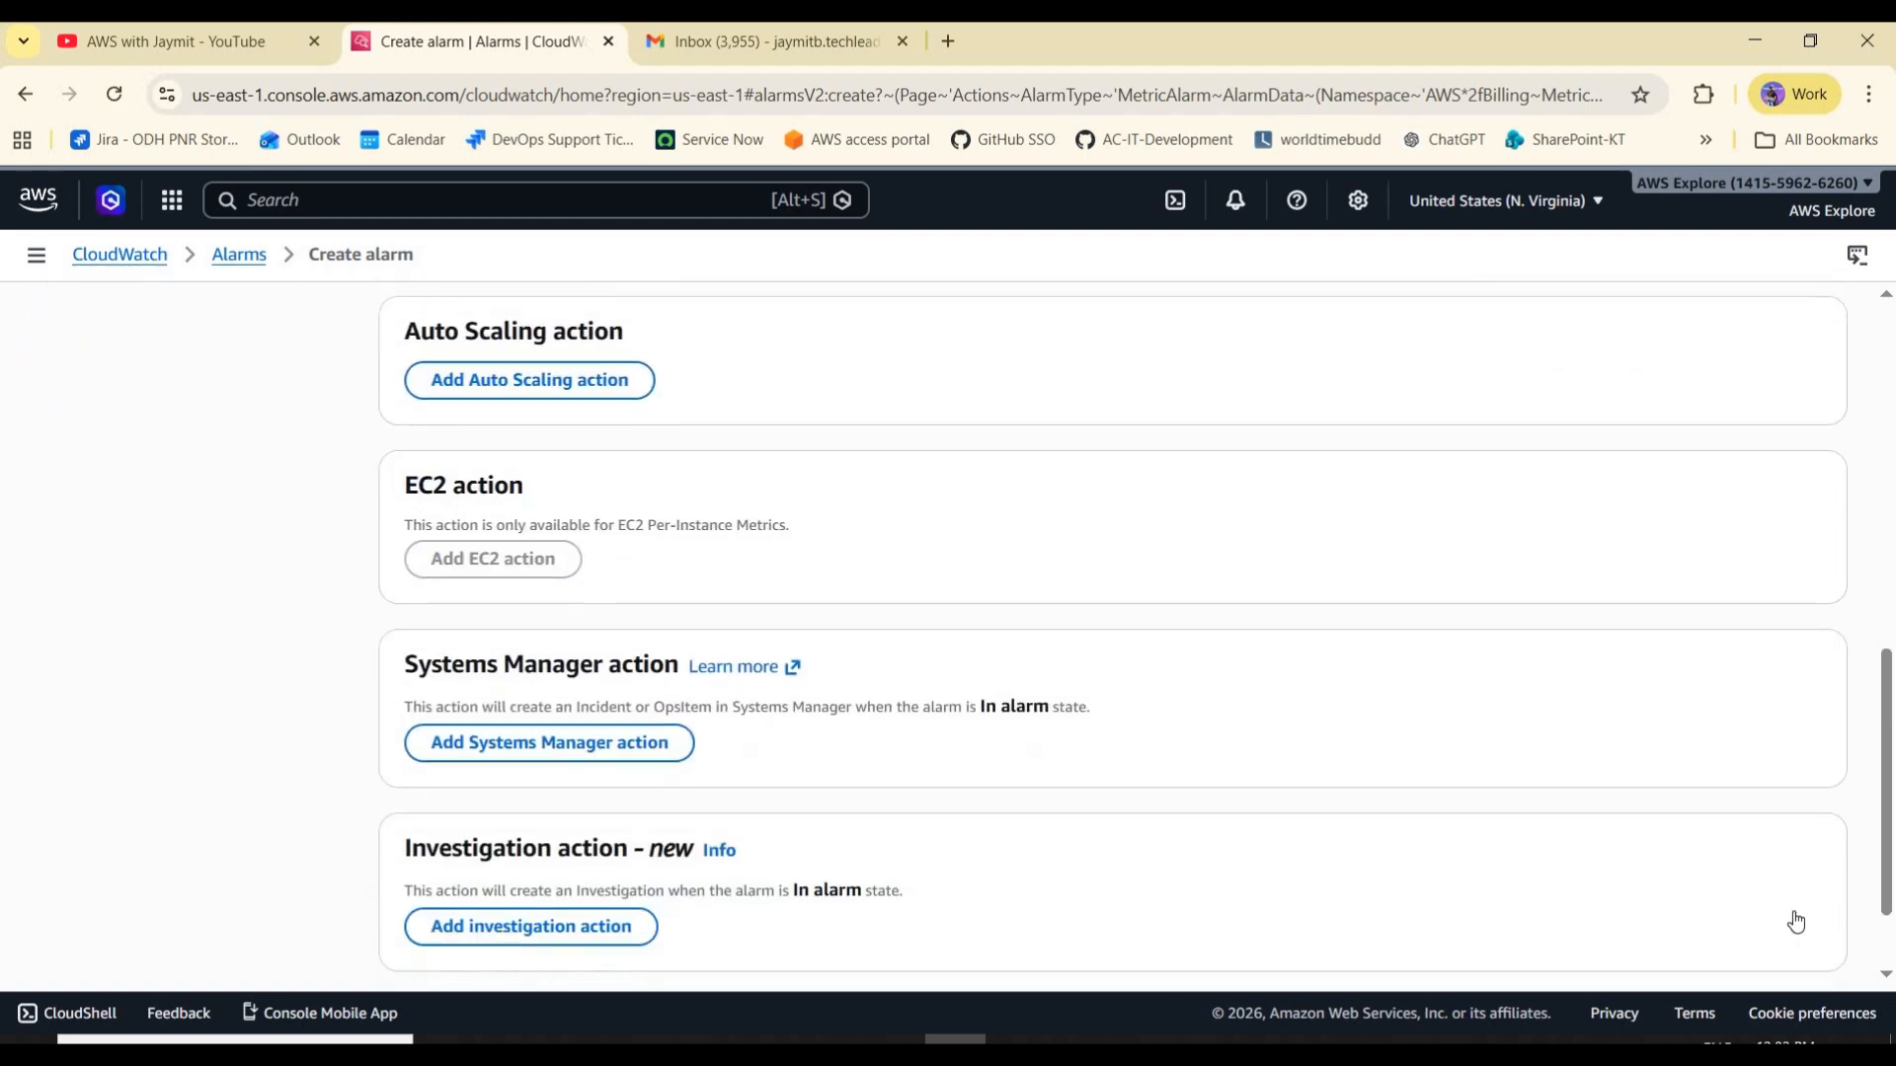
- Continue to the alarm details and name the alarm Billing Alarm Demo
left_click(1801, 916)
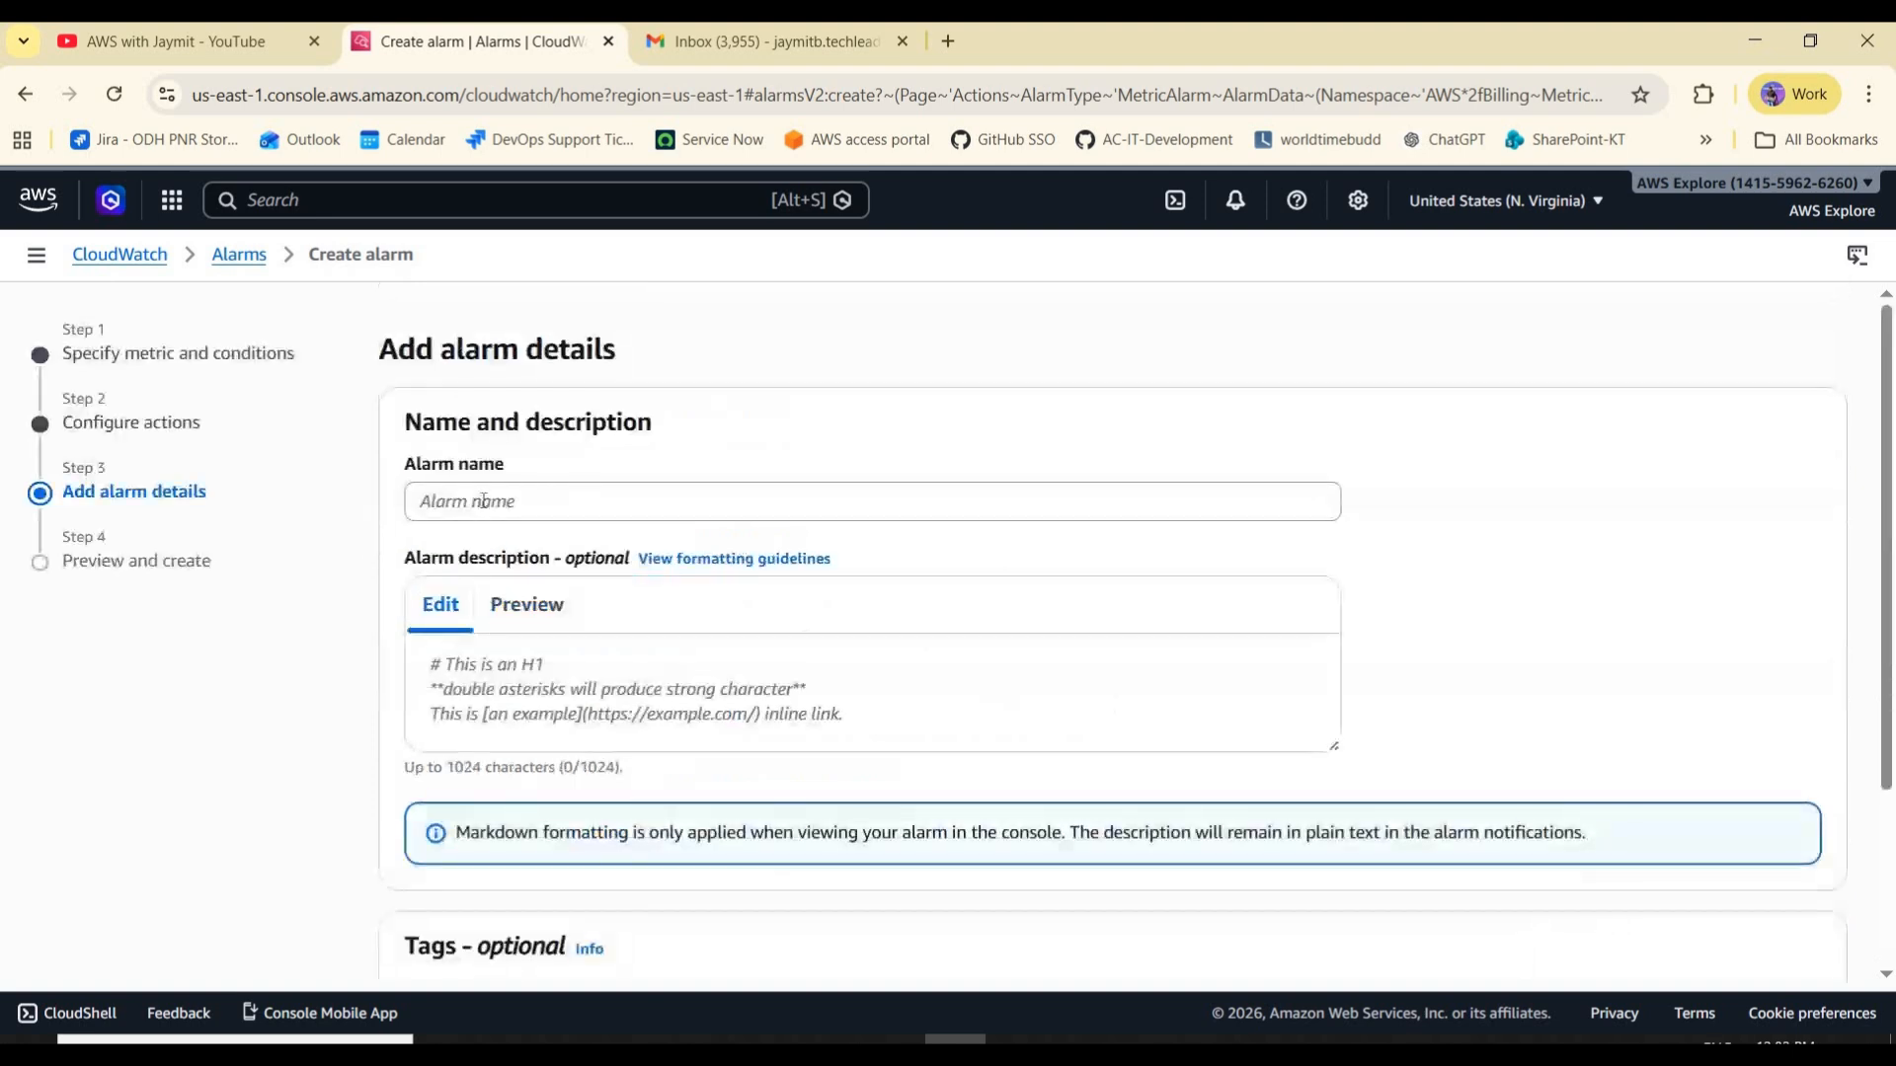
left_click(483, 501)
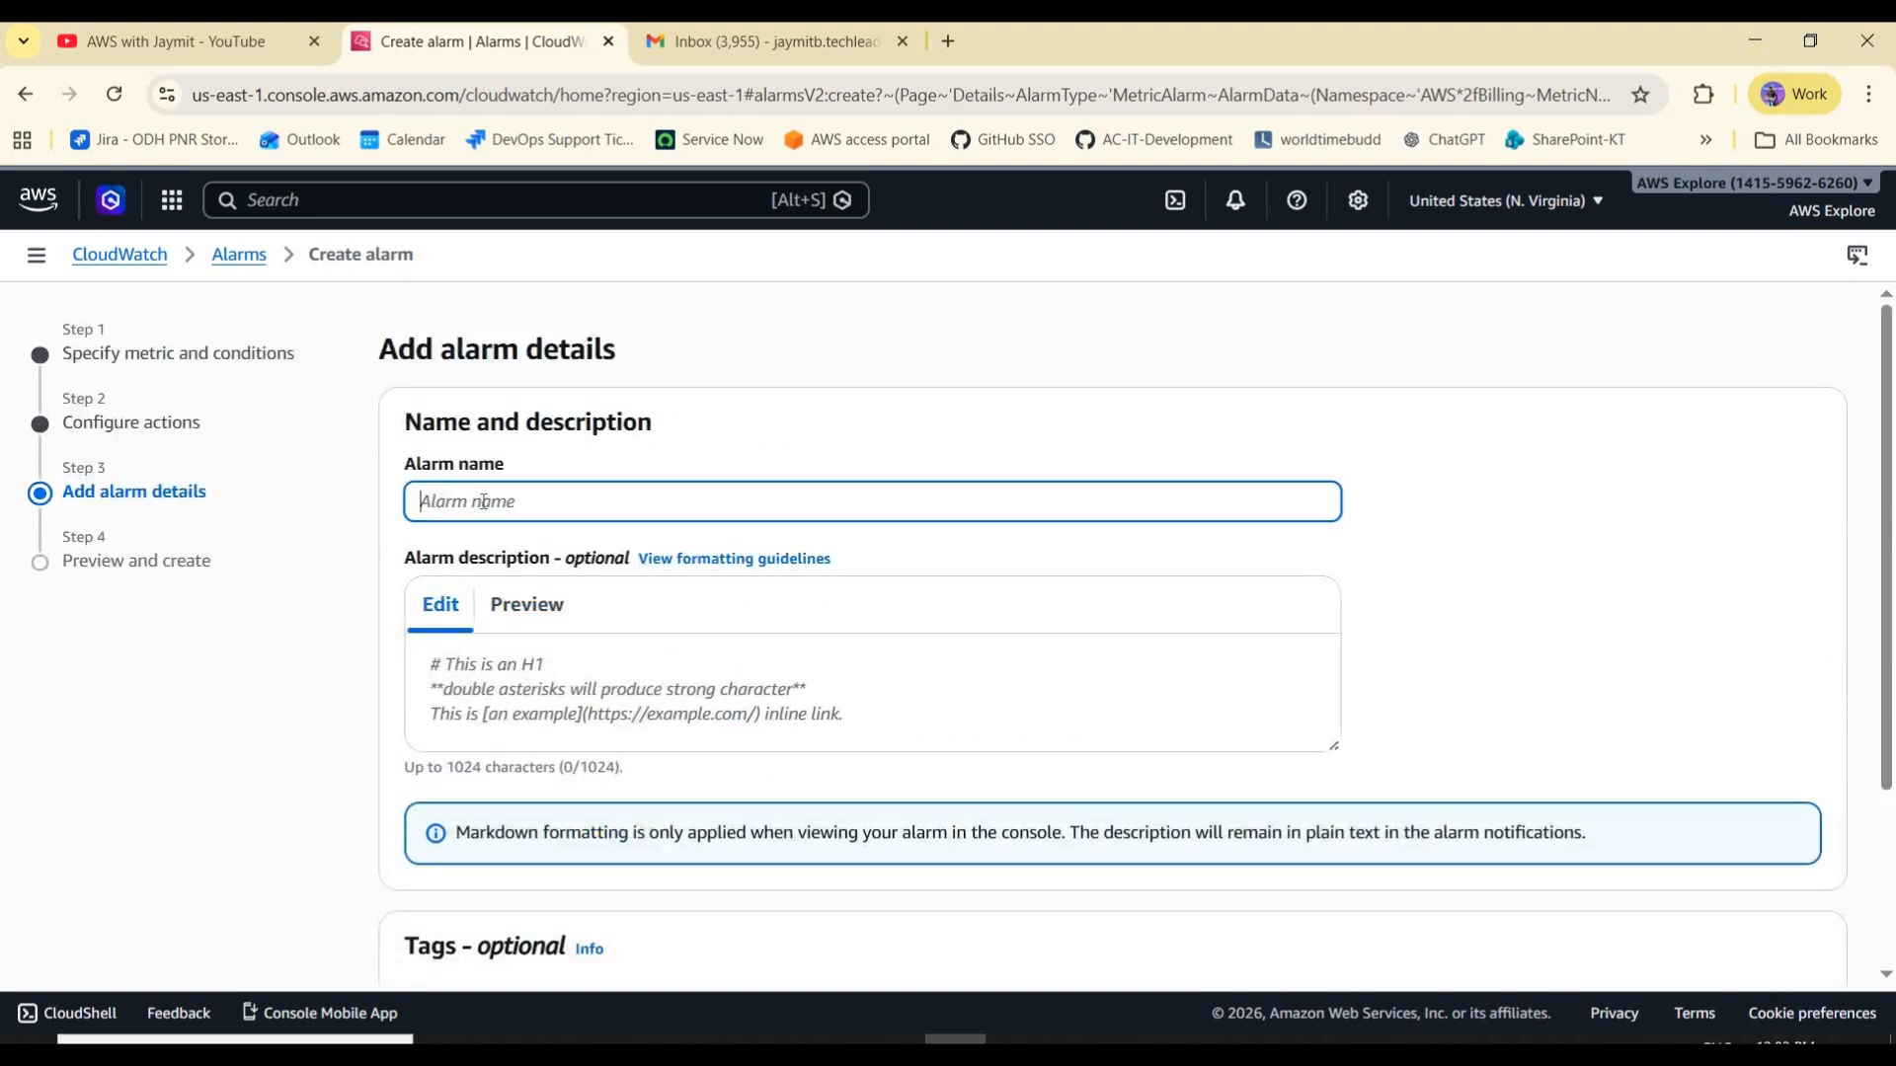
type("Billing Alarm Demo")
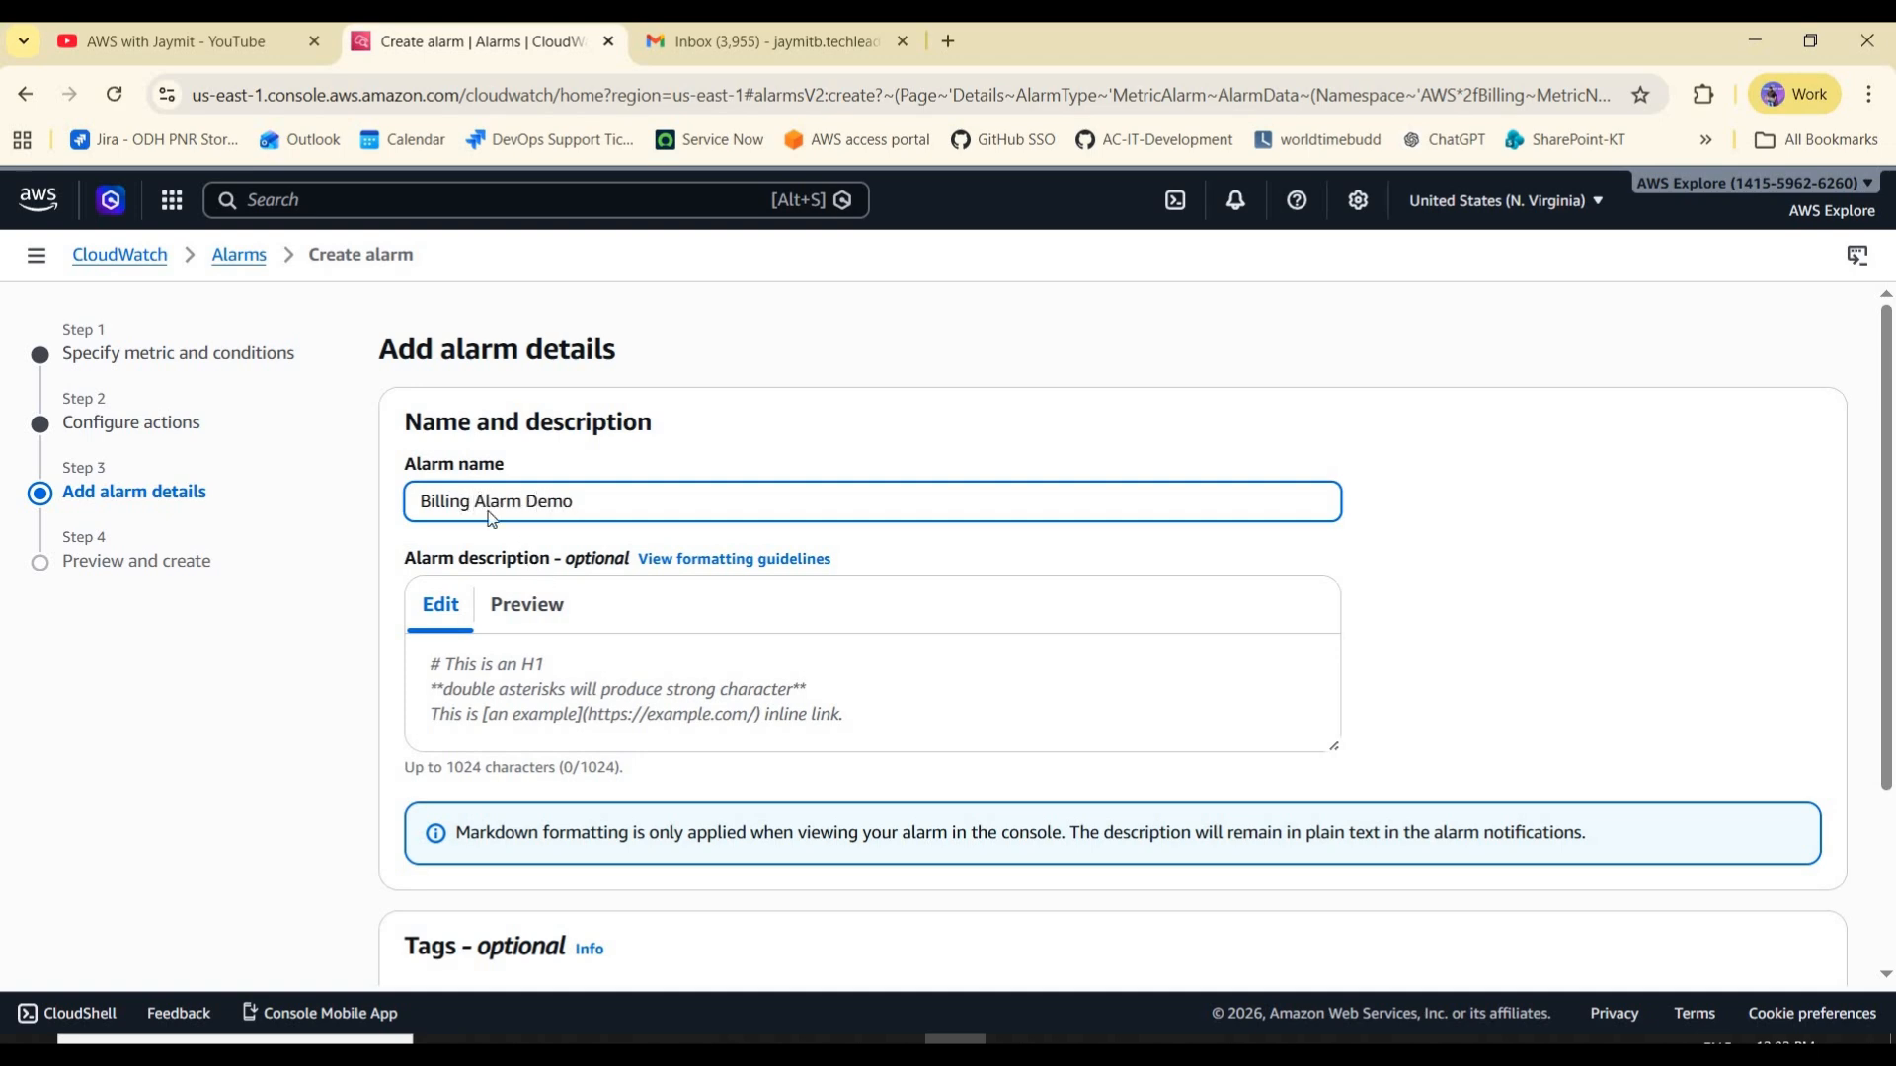
- Skip the optional alarm description and tags and continue to the preview of the alarm
scroll(519, 490, "down", 3)
scroll(493, 691, "up", 3)
scroll(690, 707, "down", 3)
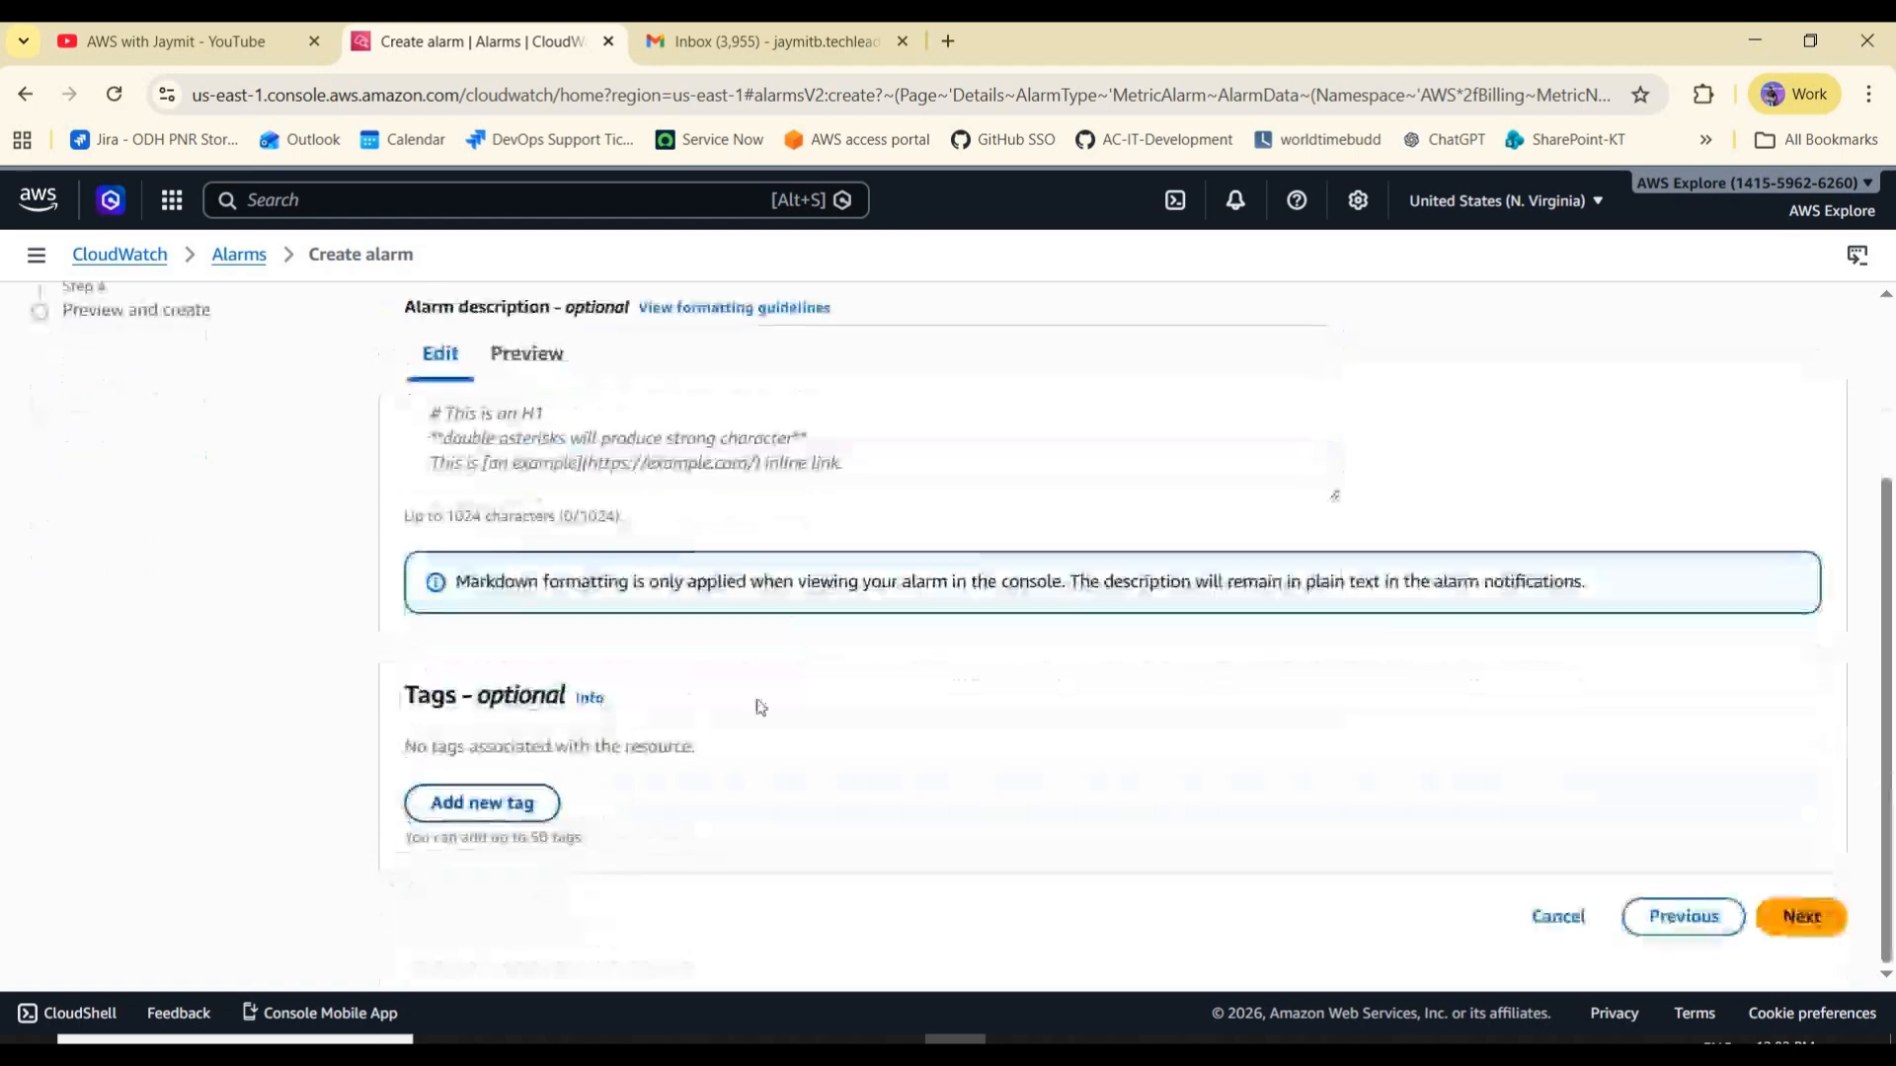
mouse_move(847, 760)
left_mouse_down()
mouse_move(677, 714)
mouse_move(835, 770)
left_mouse_up()
left_click(826, 784)
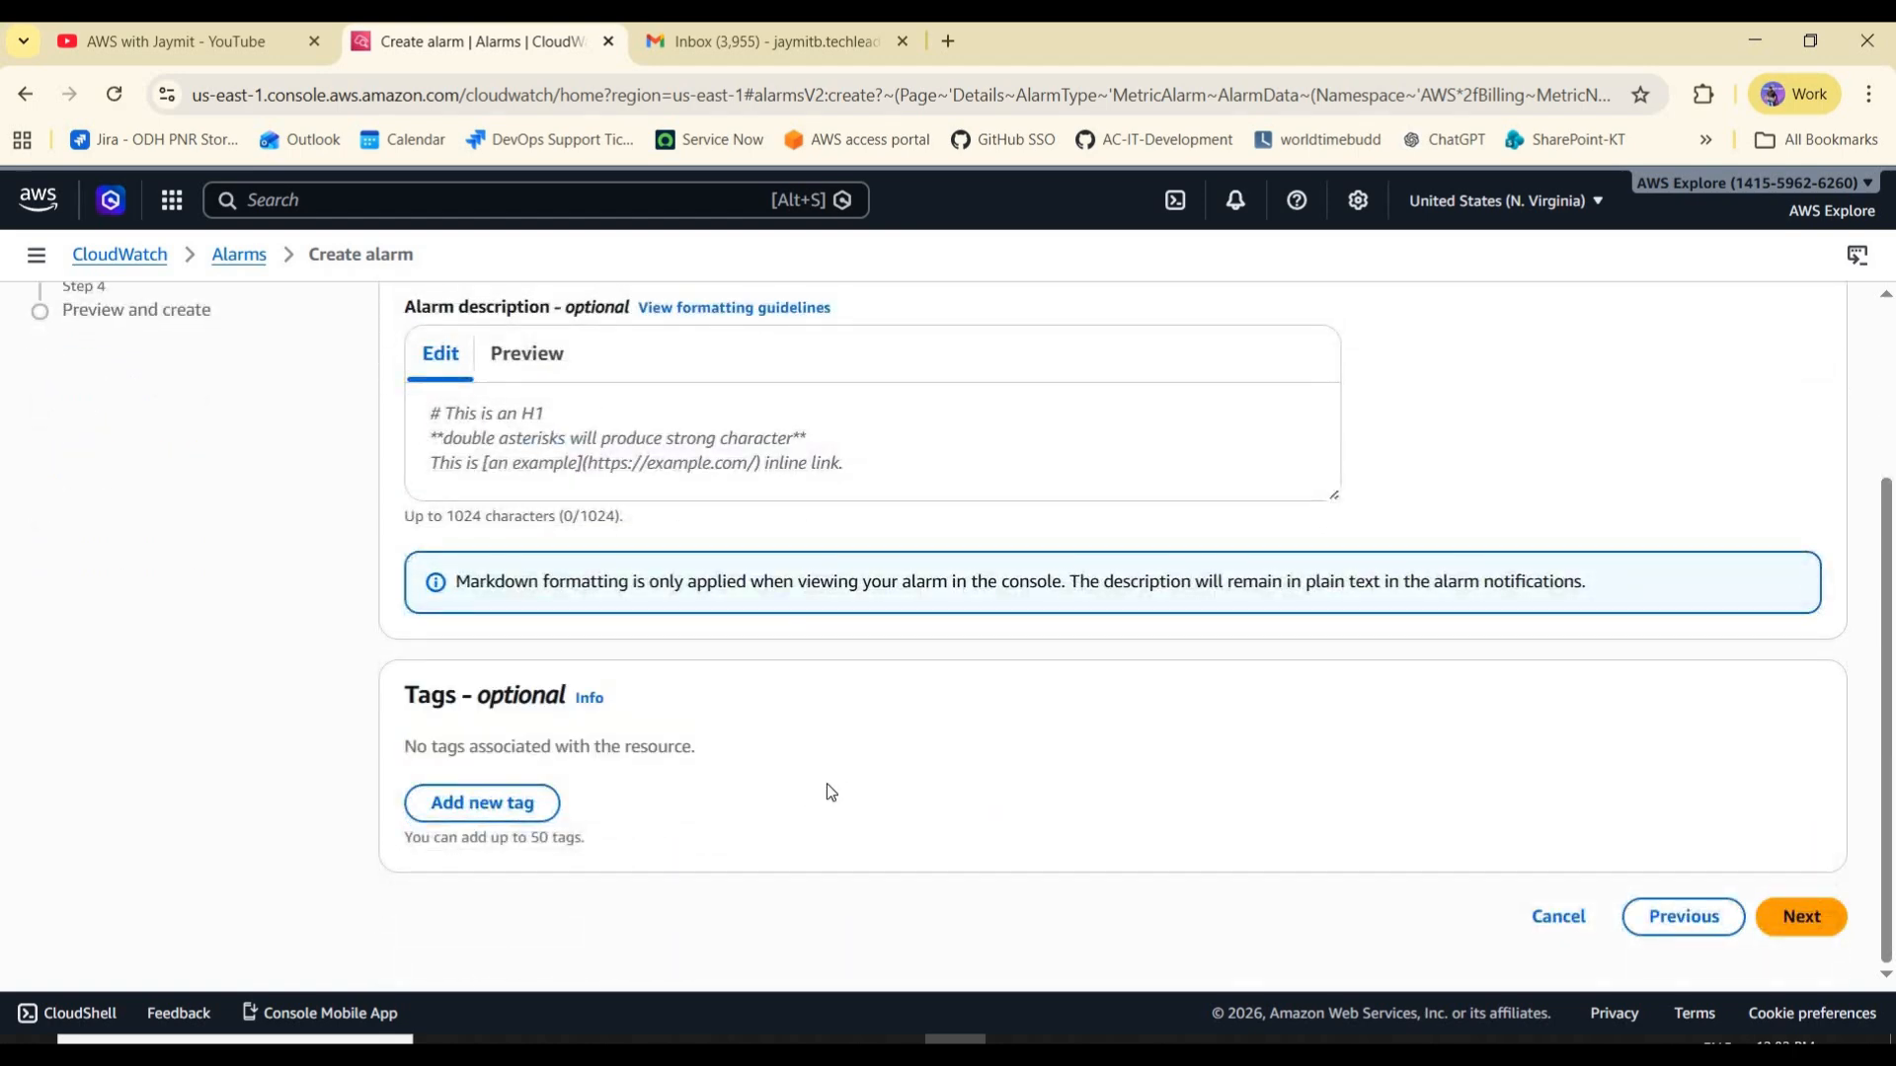
scroll(847, 785, "up", 3)
scroll(1768, 902, "down", 3)
left_click(1799, 916)
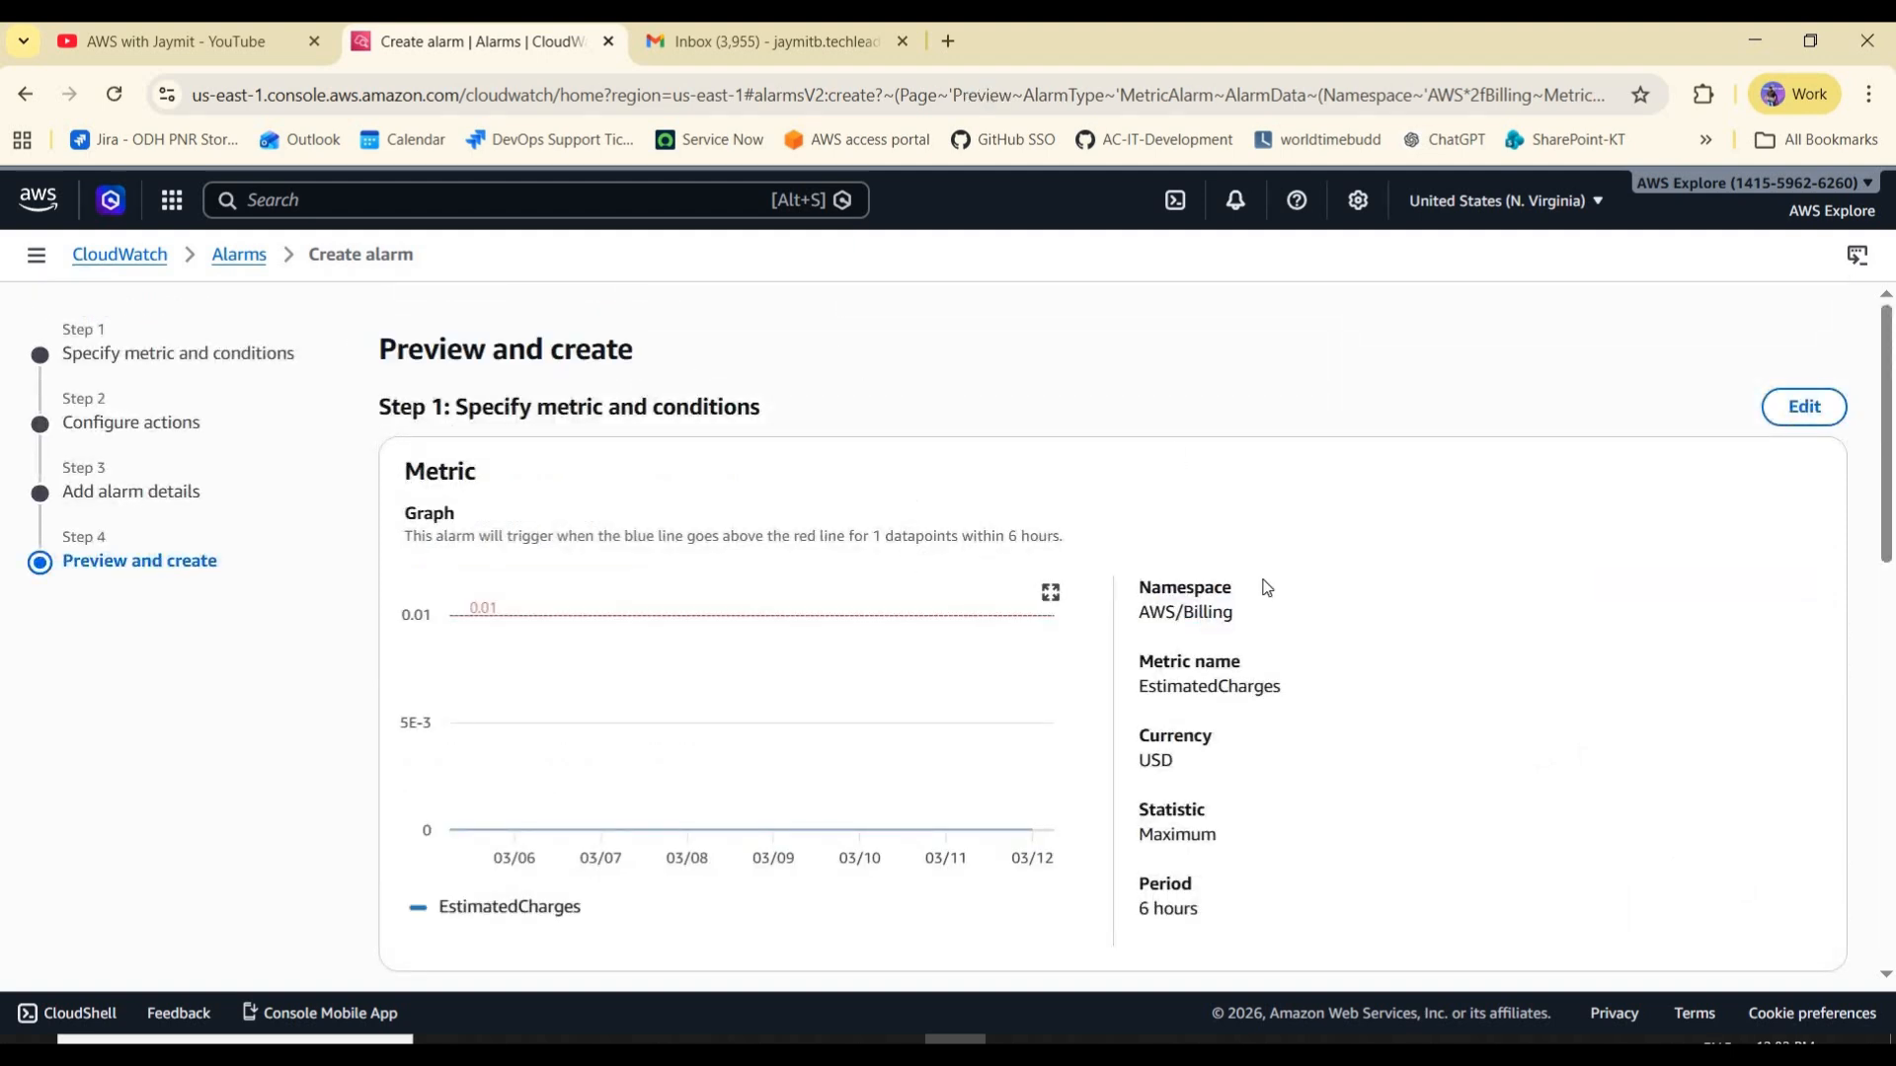
- Review the alarm preview, covering the metric, the threshold conditions and the configured notification action
scroll(1294, 613, "down", 1)
left_click_drag(1151, 464, 614, 550)
left_click(619, 559)
scroll(619, 559, "down", 3)
left_click_drag(529, 774, 1005, 583)
left_click(1151, 381)
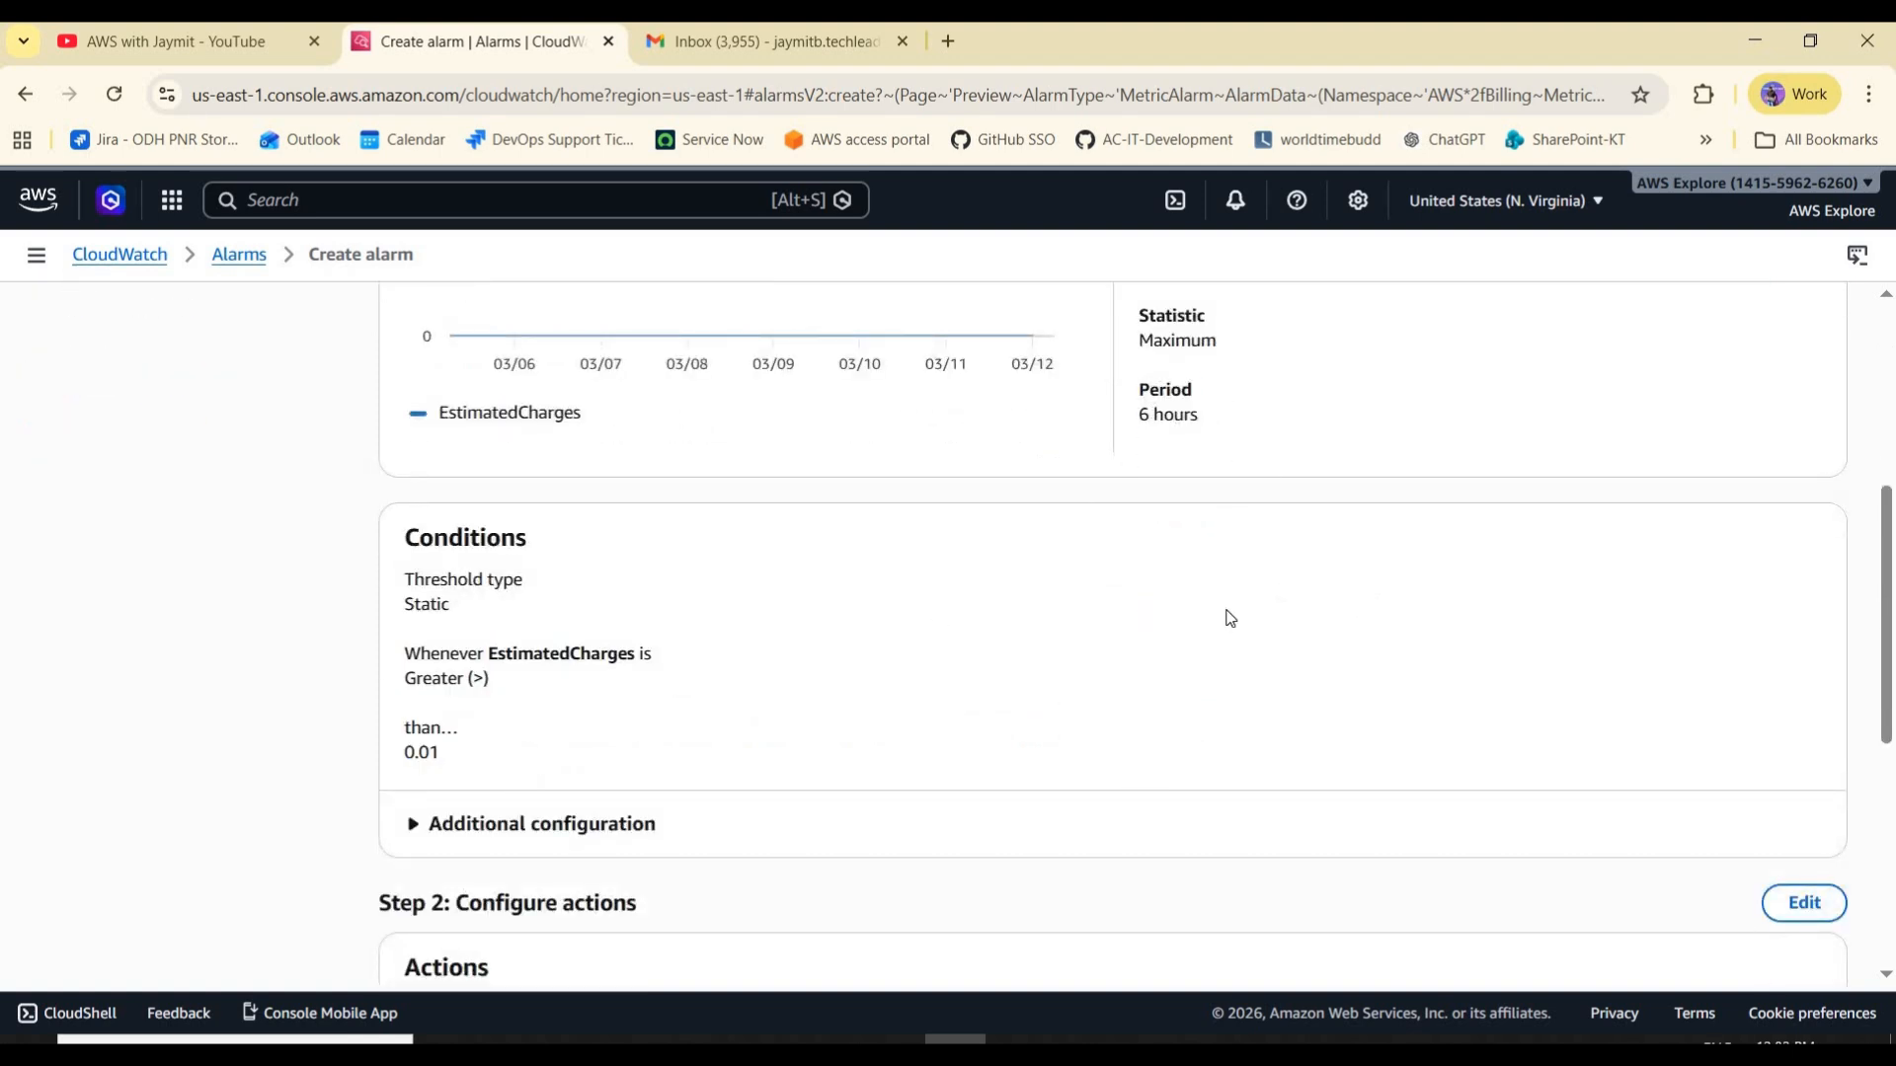
scroll(413, 657, "down", 3)
left_click_drag(403, 592, 642, 666)
left_click(987, 671)
double_click(972, 675)
left_click(1018, 669)
left_click(691, 672)
left_click_drag(988, 666, 1040, 673)
left_click(1051, 685)
left_click(628, 672)
left_click_drag(628, 668, 1151, 660)
left_click(1136, 664)
left_click_drag(483, 669, 1165, 681)
- Create the Billing Alarm Demo alarm from the reviewed configuration
left_click(1664, 797)
scroll(1698, 839, "down", 3)
left_click(1779, 914)
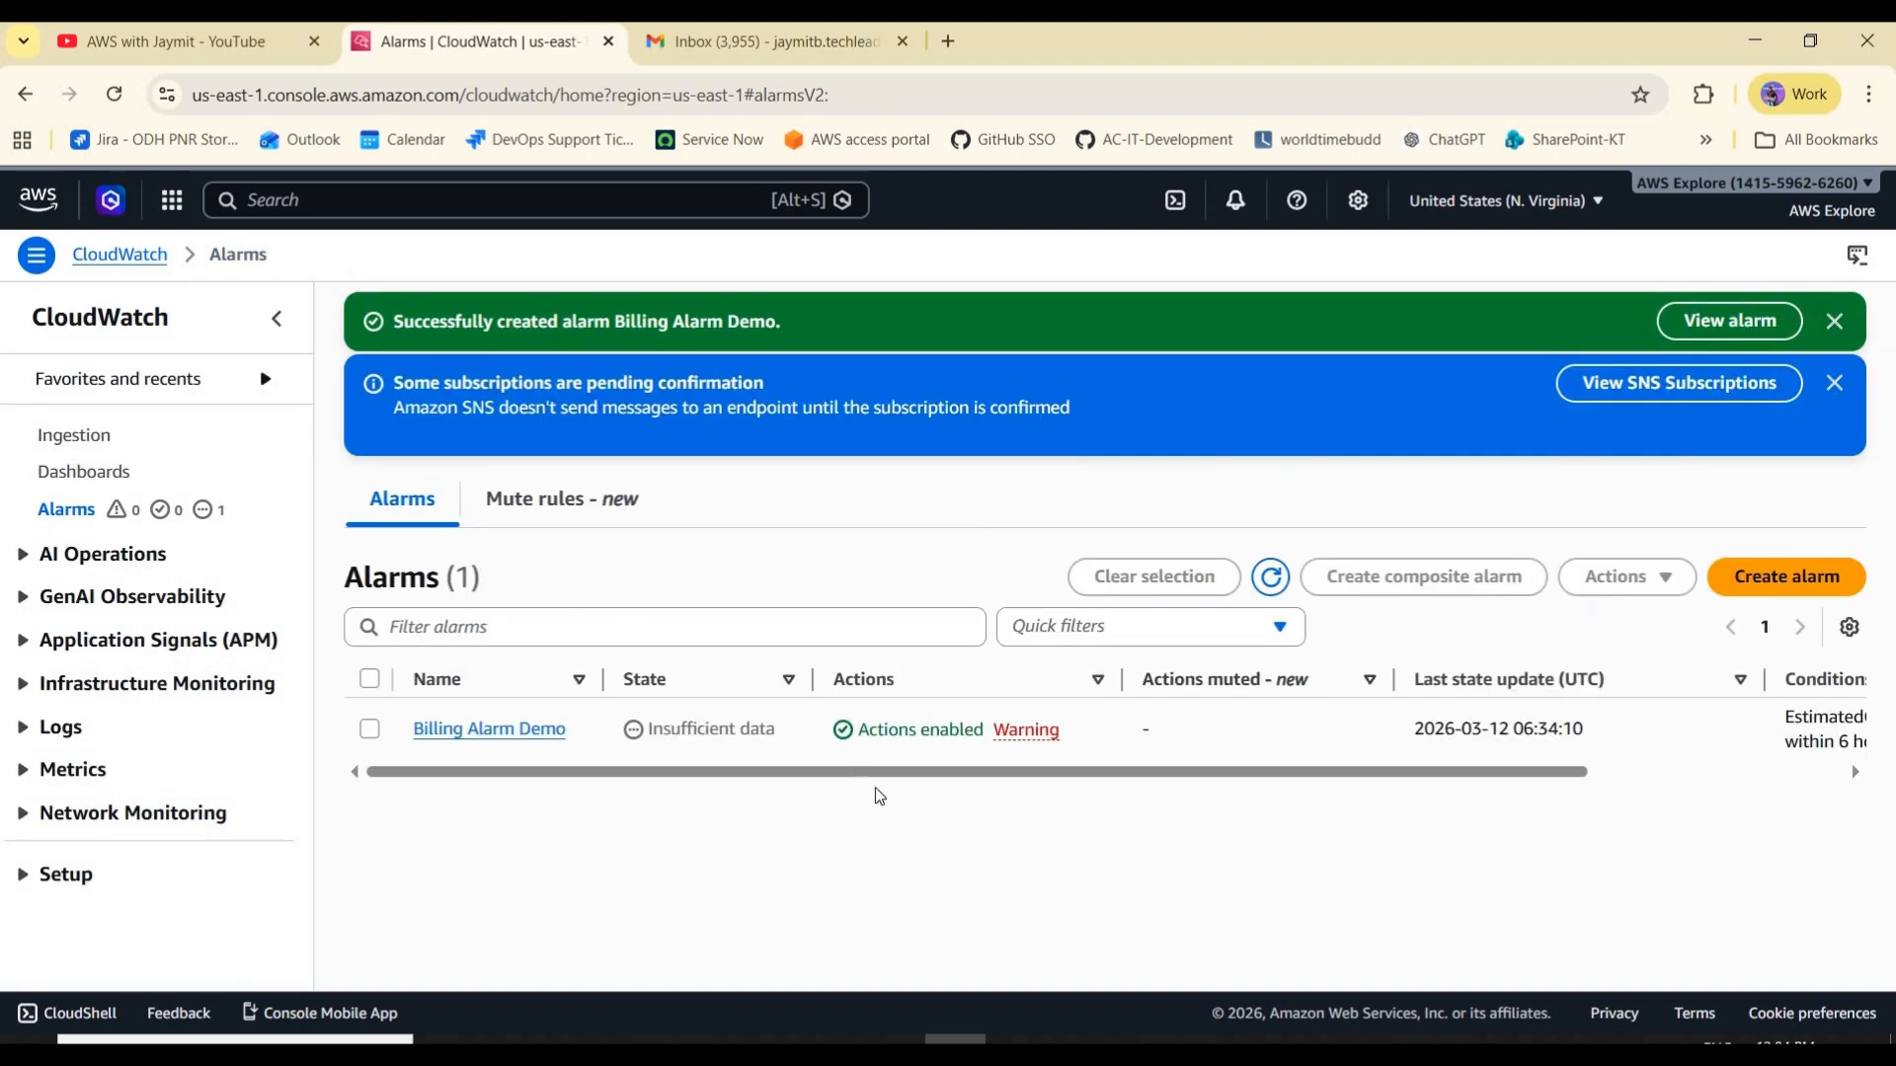
- Examine the new alarm's state, actions and conditions in the alarms list
scroll(1397, 807, "right", 3)
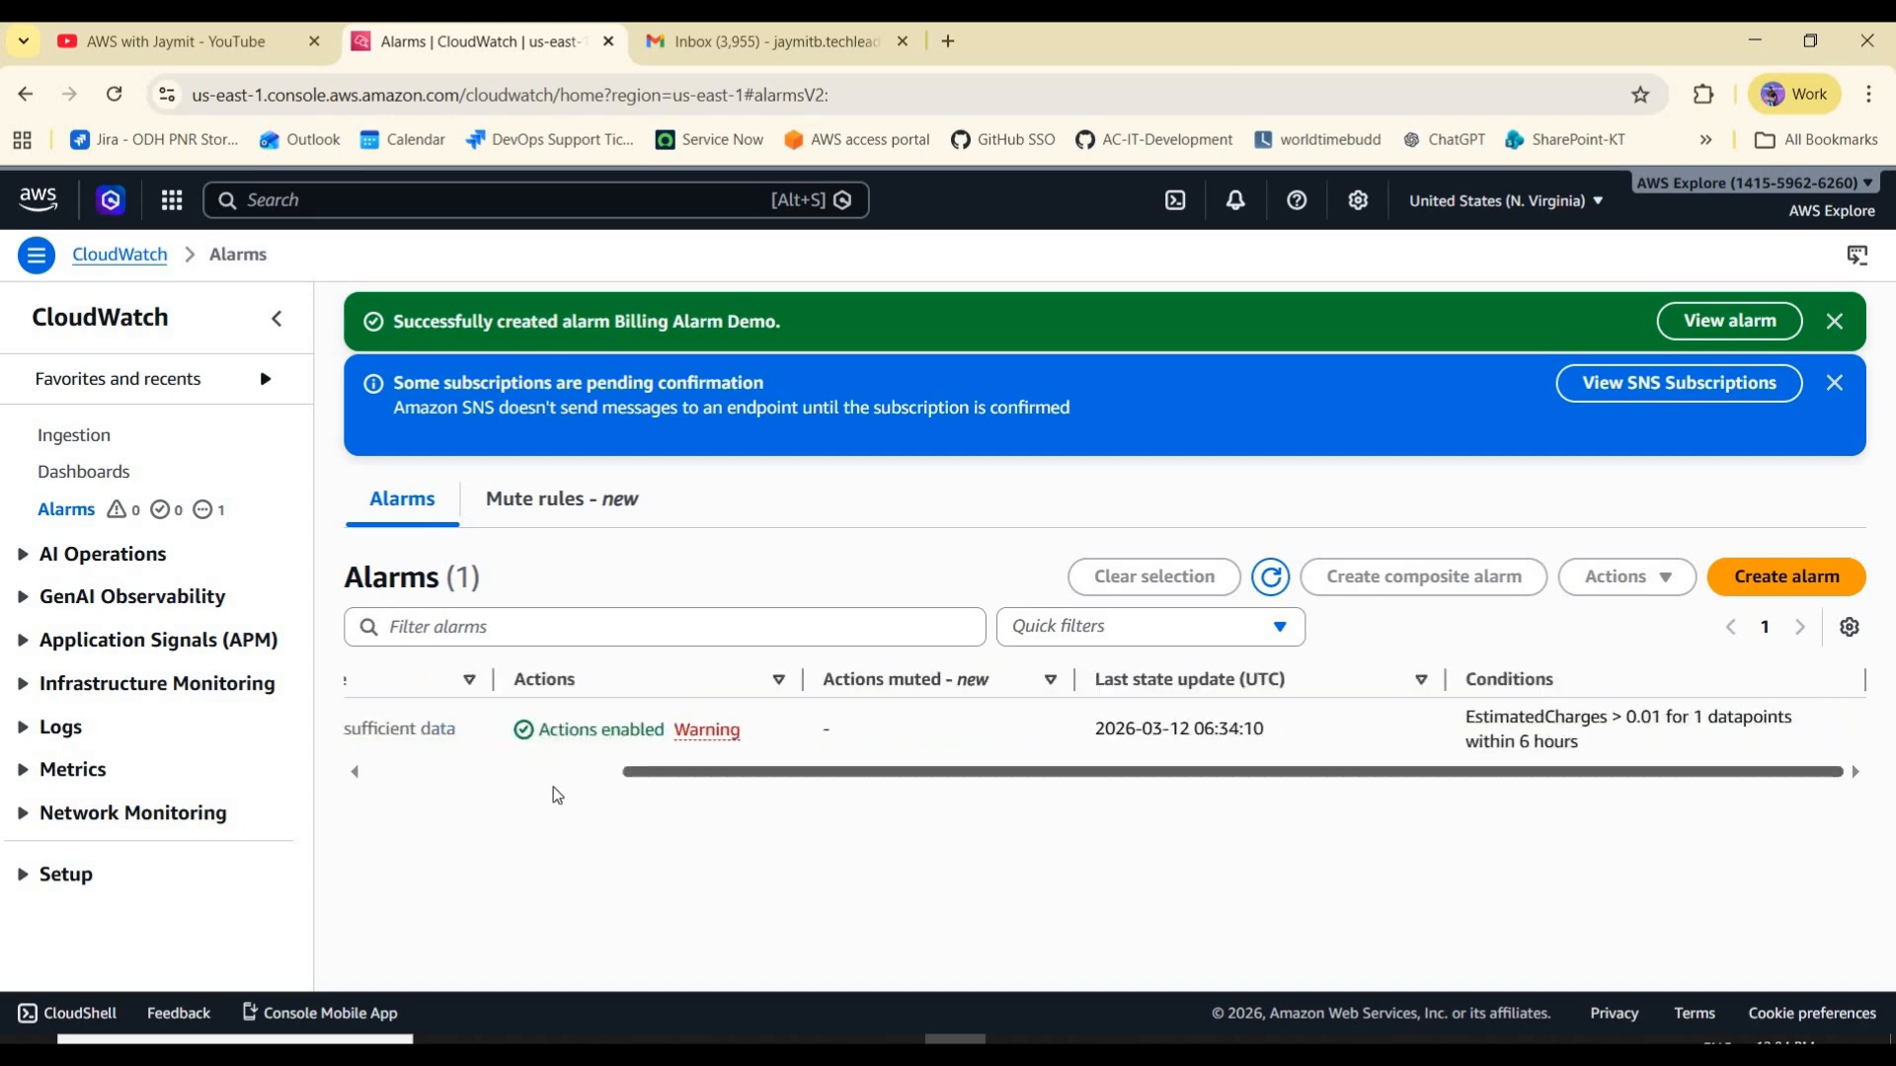
scroll(589, 805, "left", 3)
scroll(1583, 777, "right", 3)
left_click_drag(1471, 717, 1580, 743)
left_click(1733, 746)
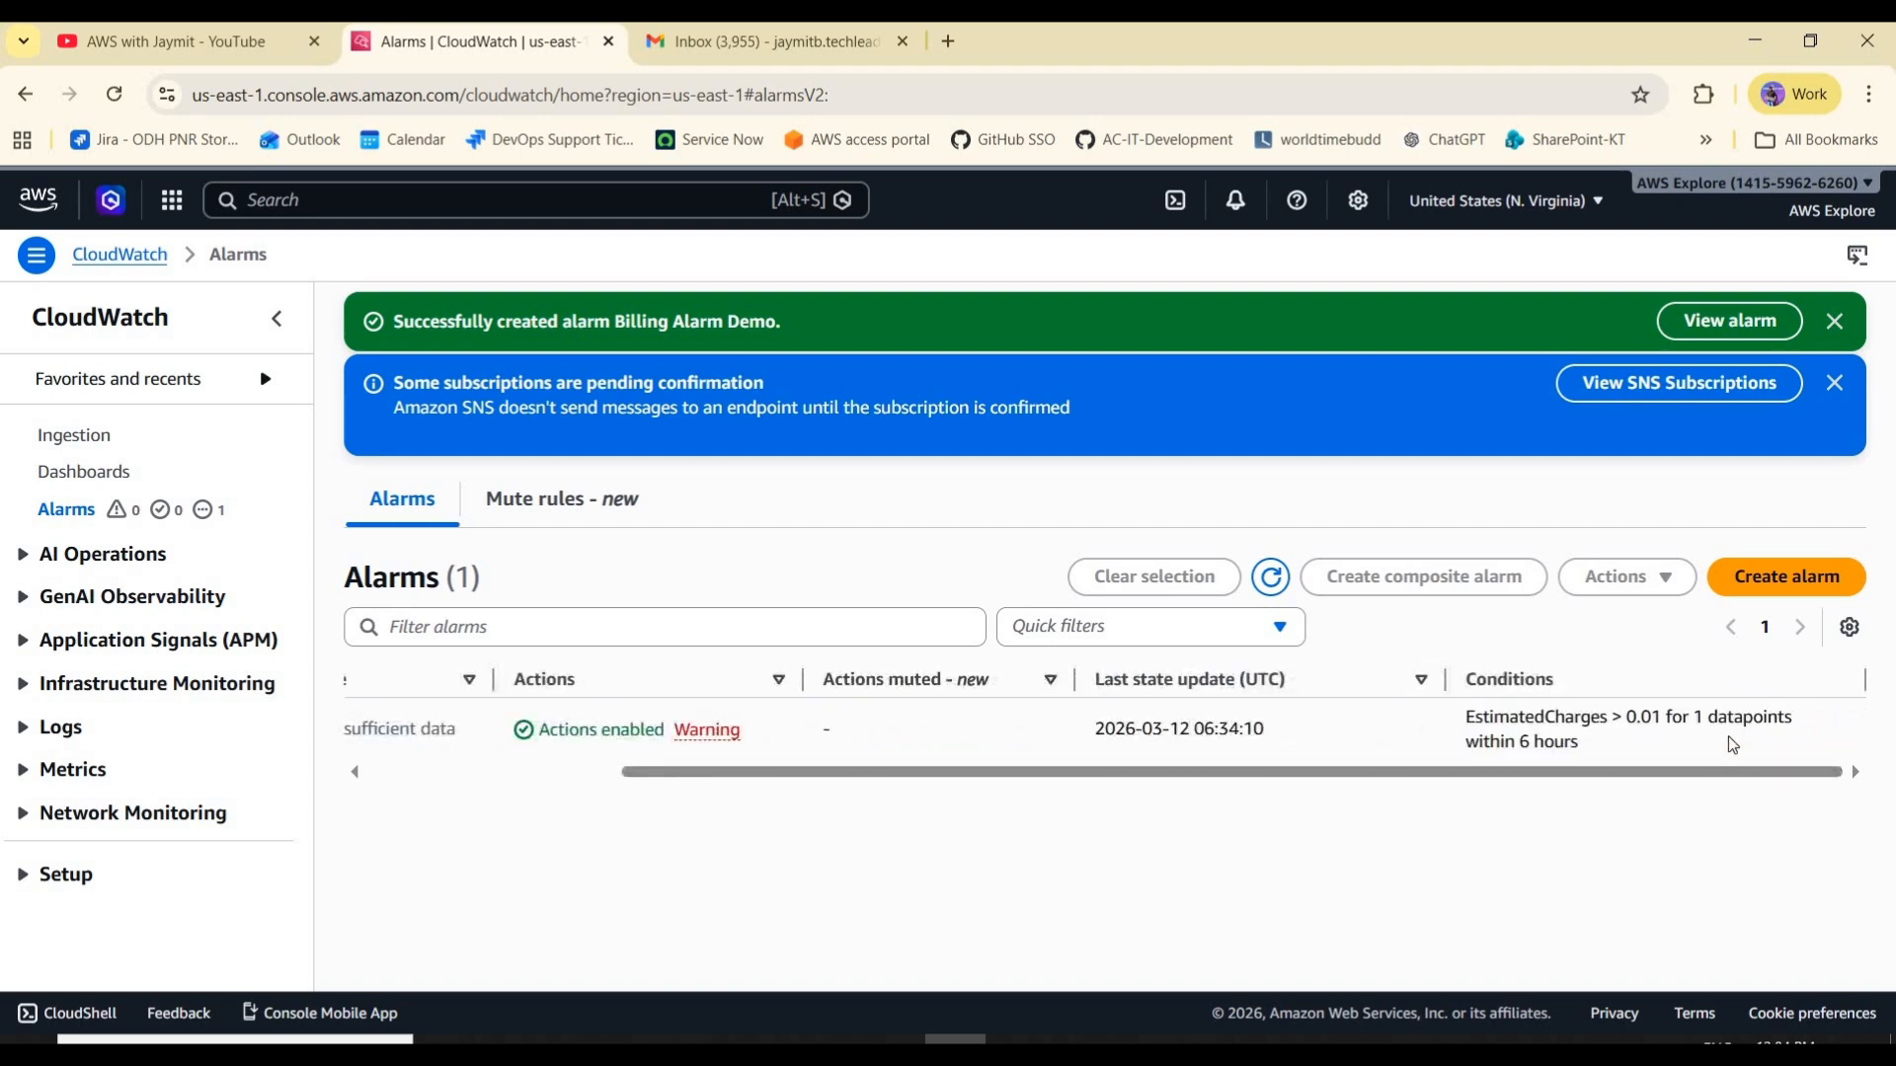
left_click_drag(1732, 745, 1620, 718)
left_click(1701, 718)
left_click_drag(1721, 750, 1706, 718)
left_click(1270, 816)
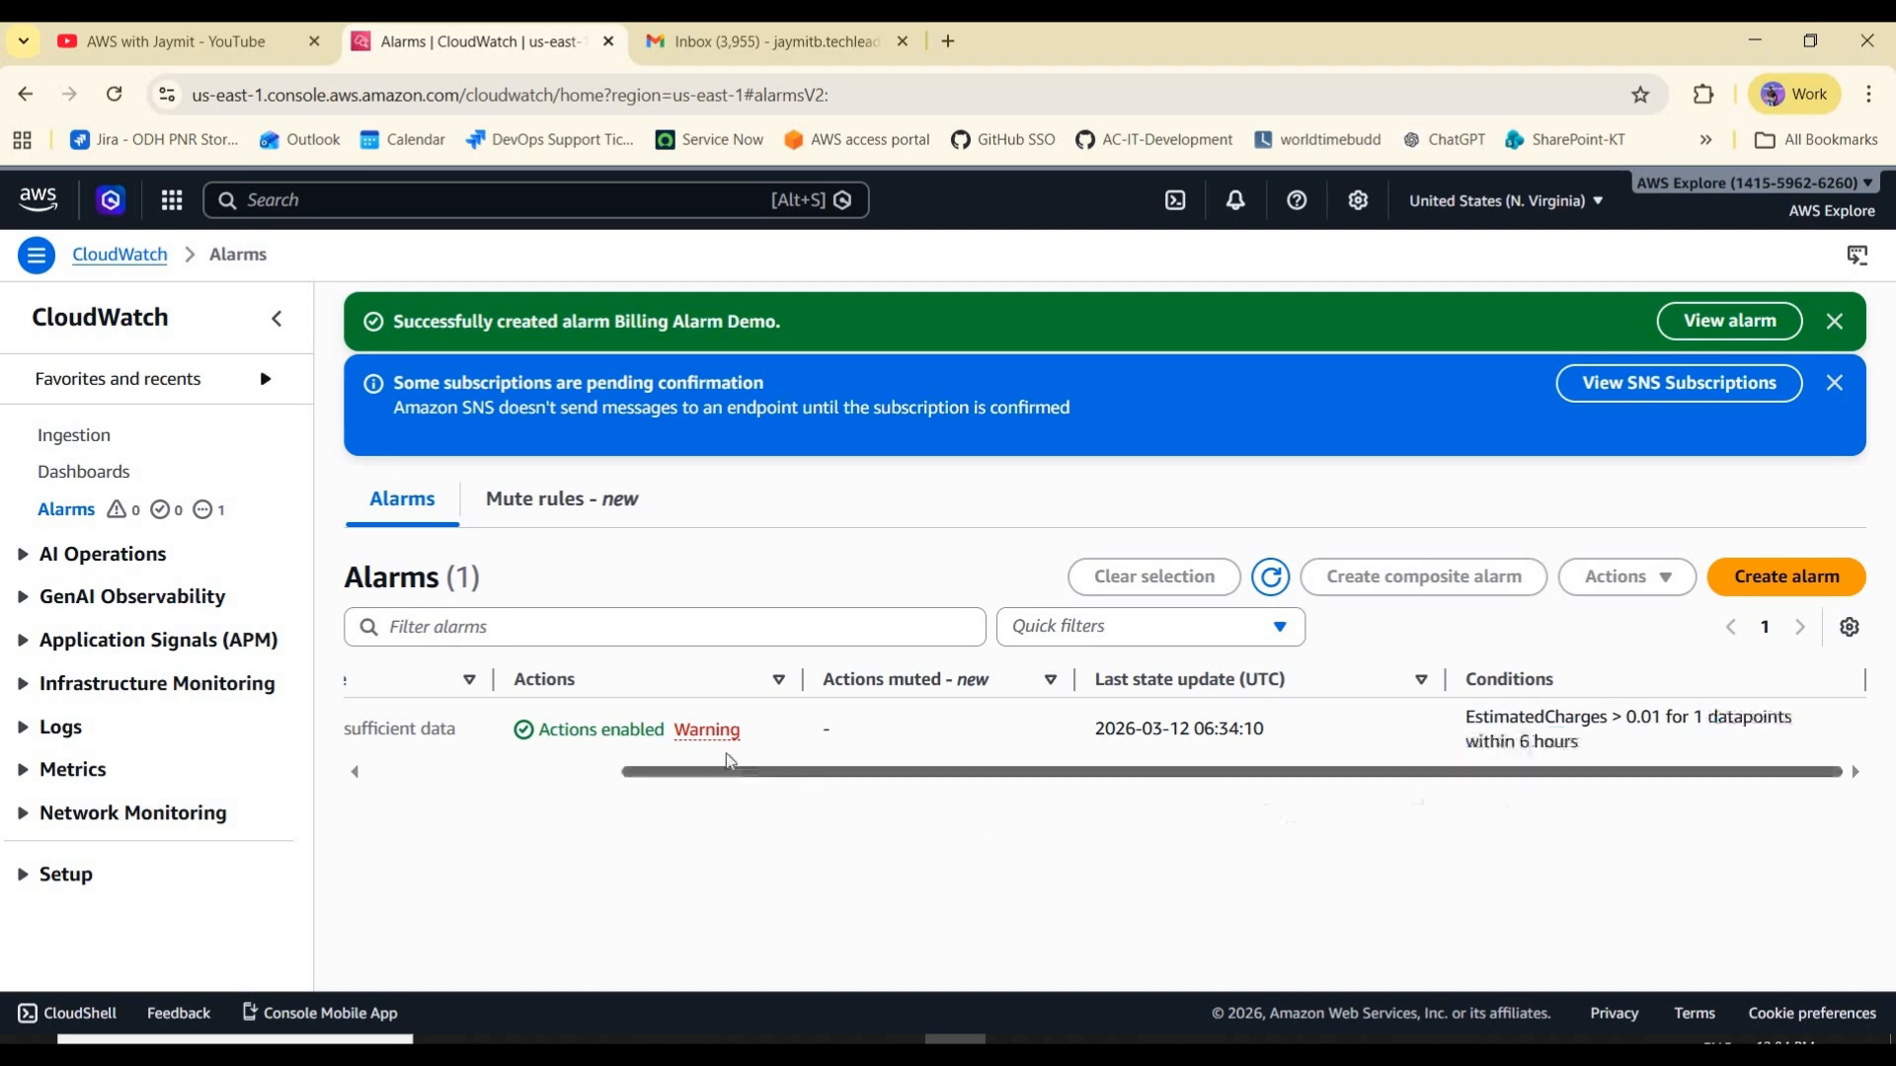
- Read the details of the warning on the Billing Alarm Demo actions and dismiss them
scroll(661, 719, "left", 5)
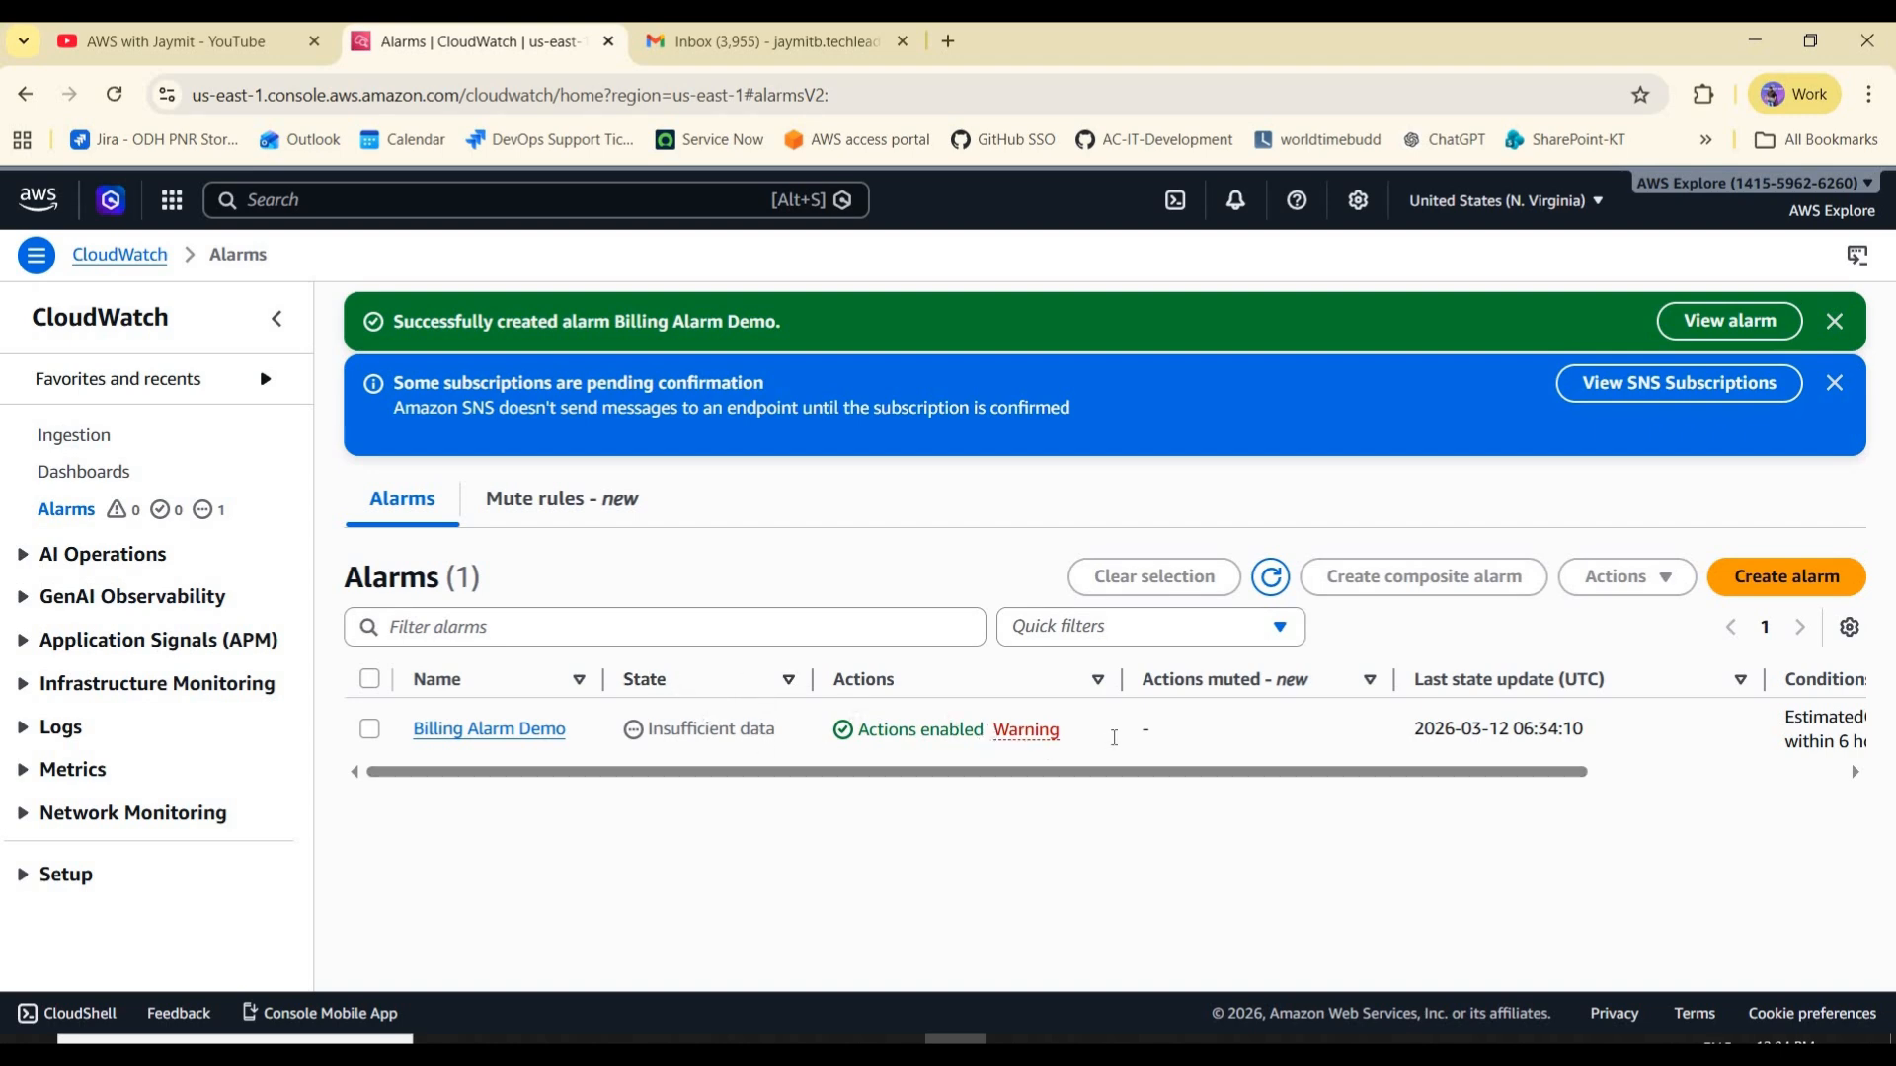
left_click(1037, 733)
left_click_drag(1102, 733, 1237, 787)
left_click(1235, 793)
left_click_drag(1136, 756, 1290, 781)
left_click(1266, 781)
left_click(1301, 821)
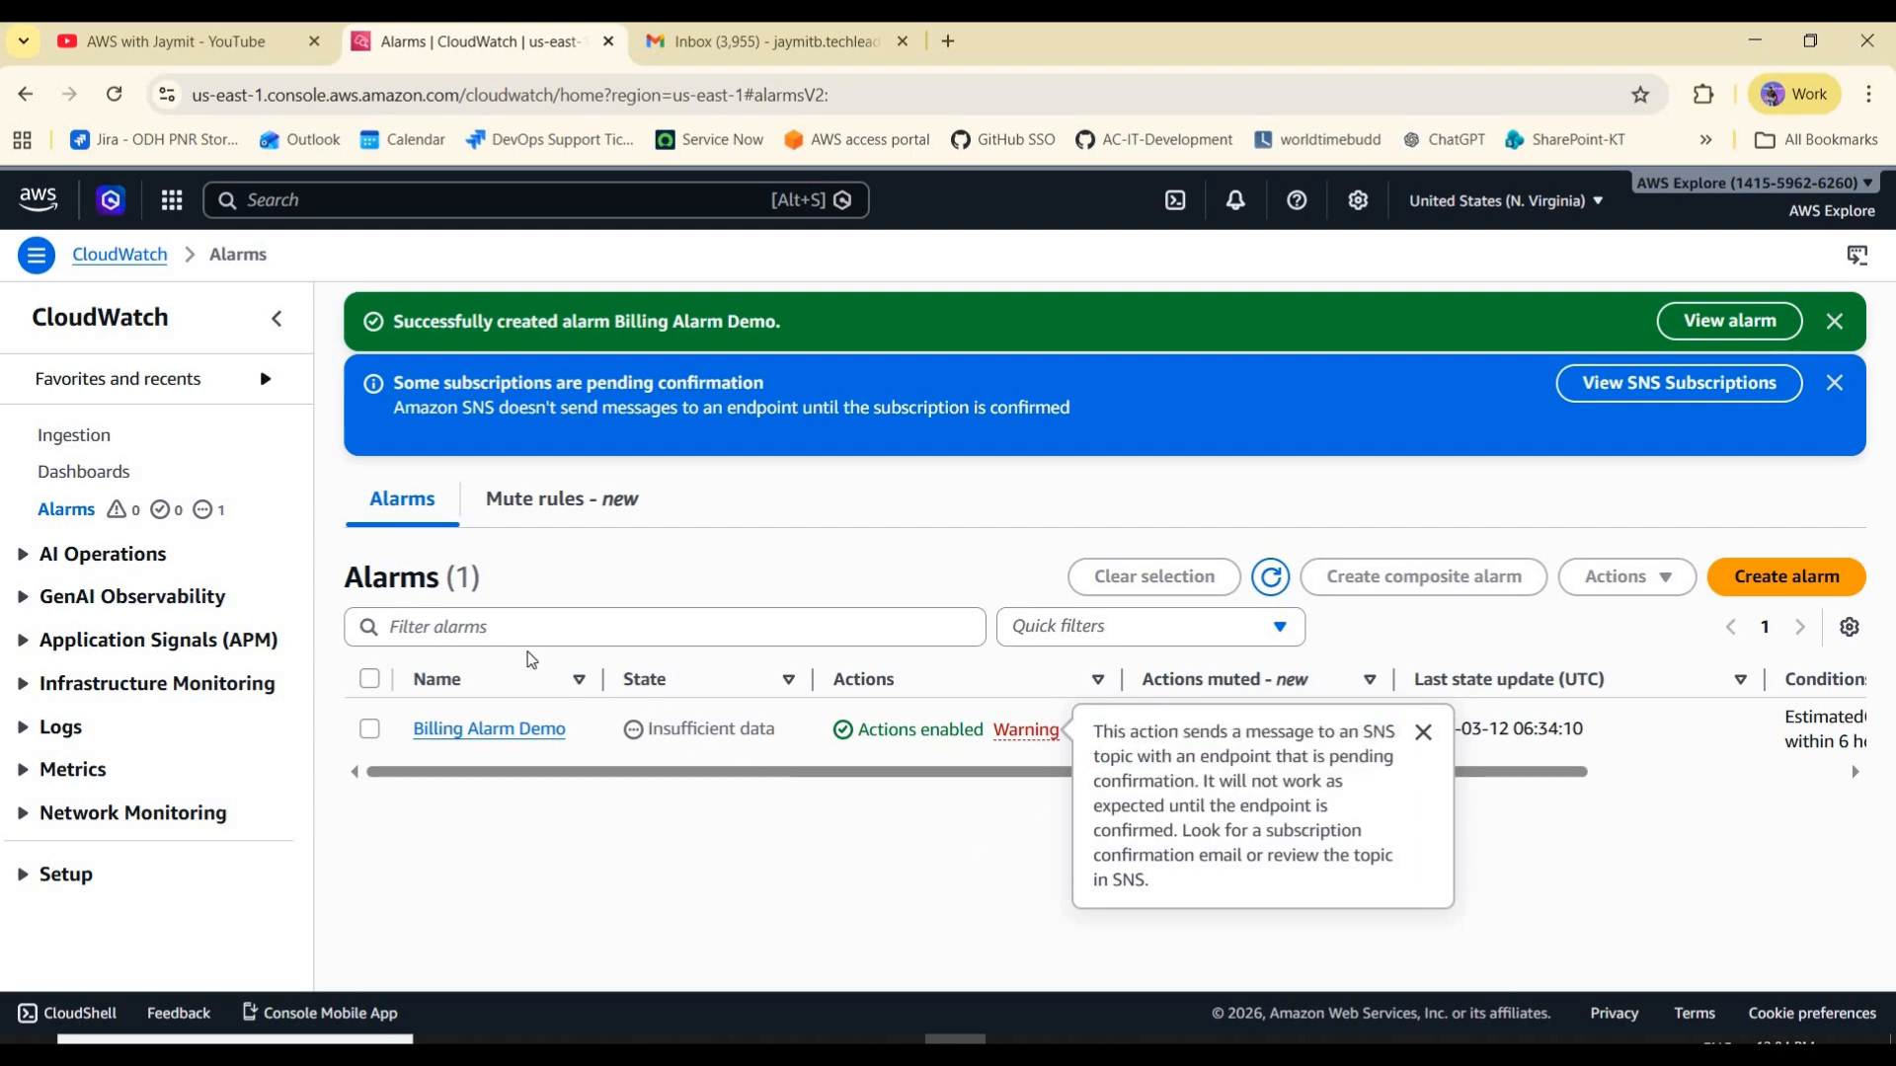
left_click(909, 827)
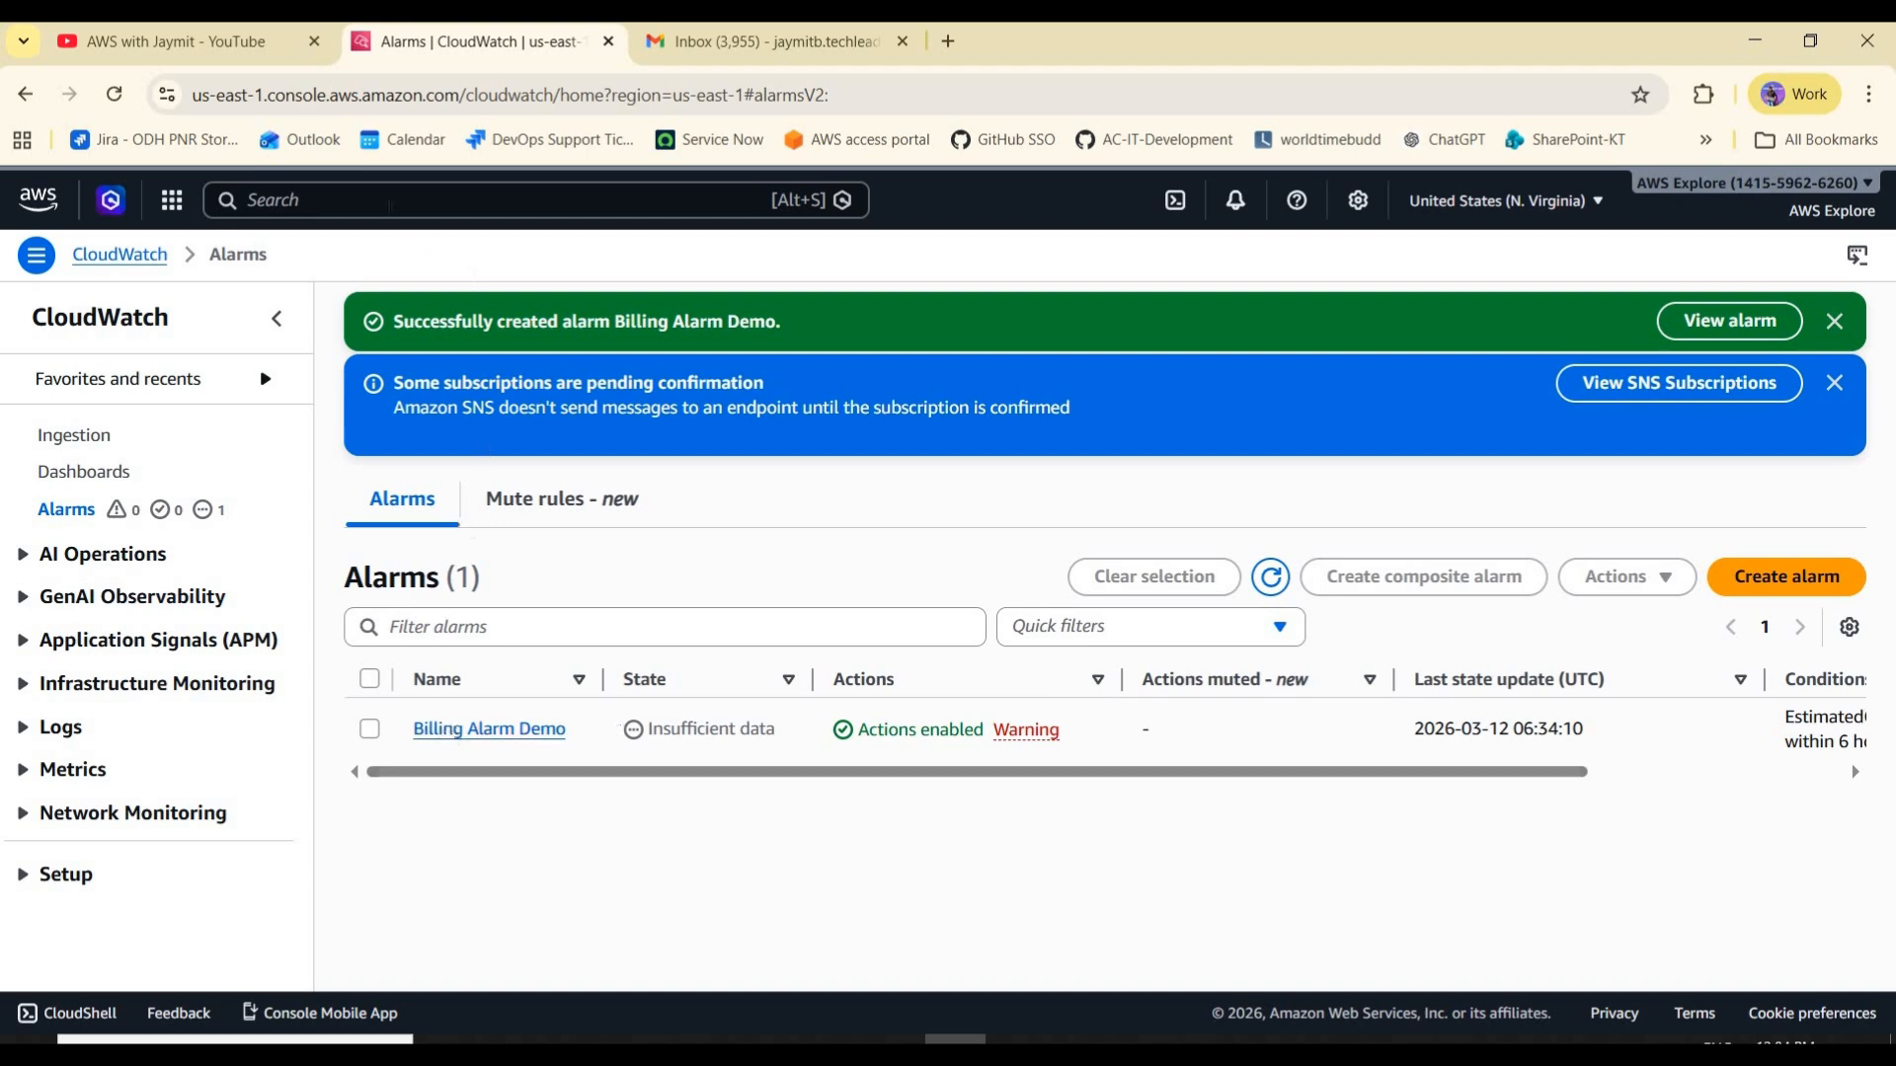
- Search the AWS console for "sns" and open Simple Notification Service in a separate browser tab
left_click(389, 207)
type("sns")
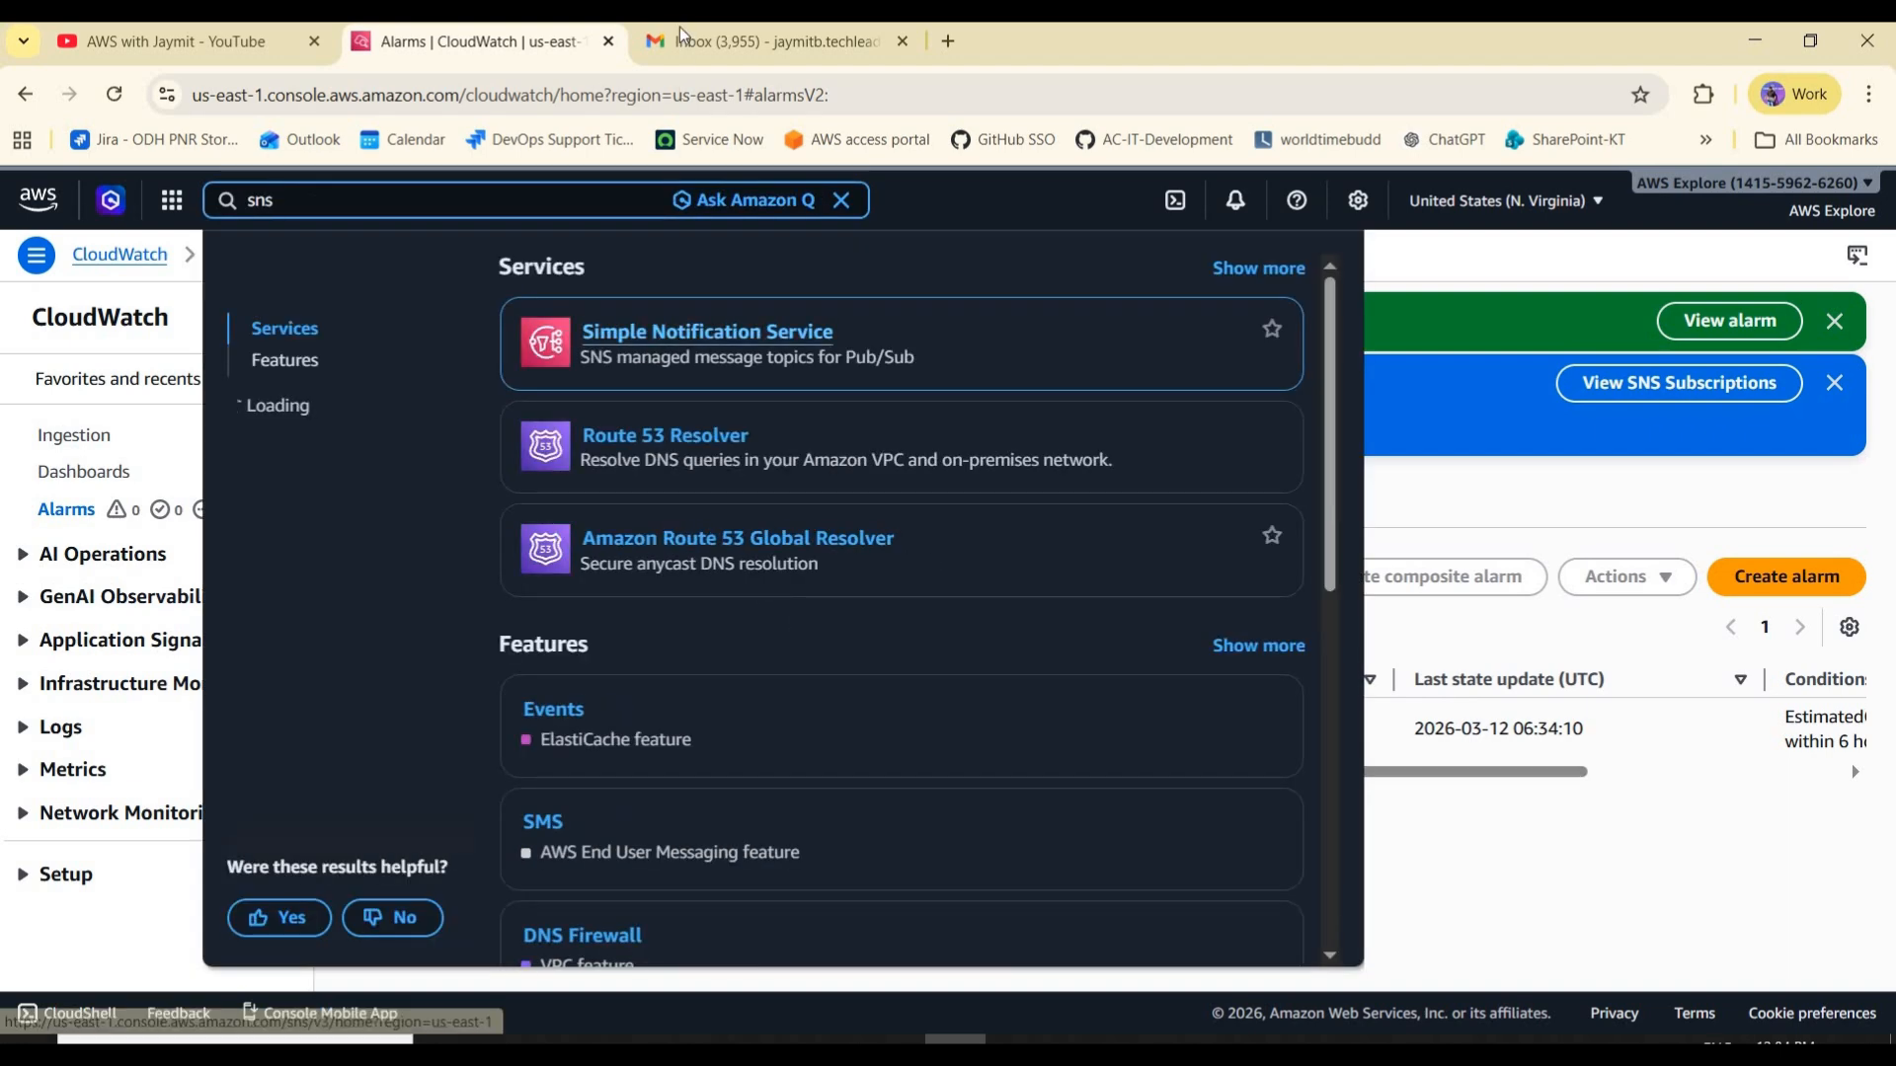
left_click(711, 332, "ctrl")
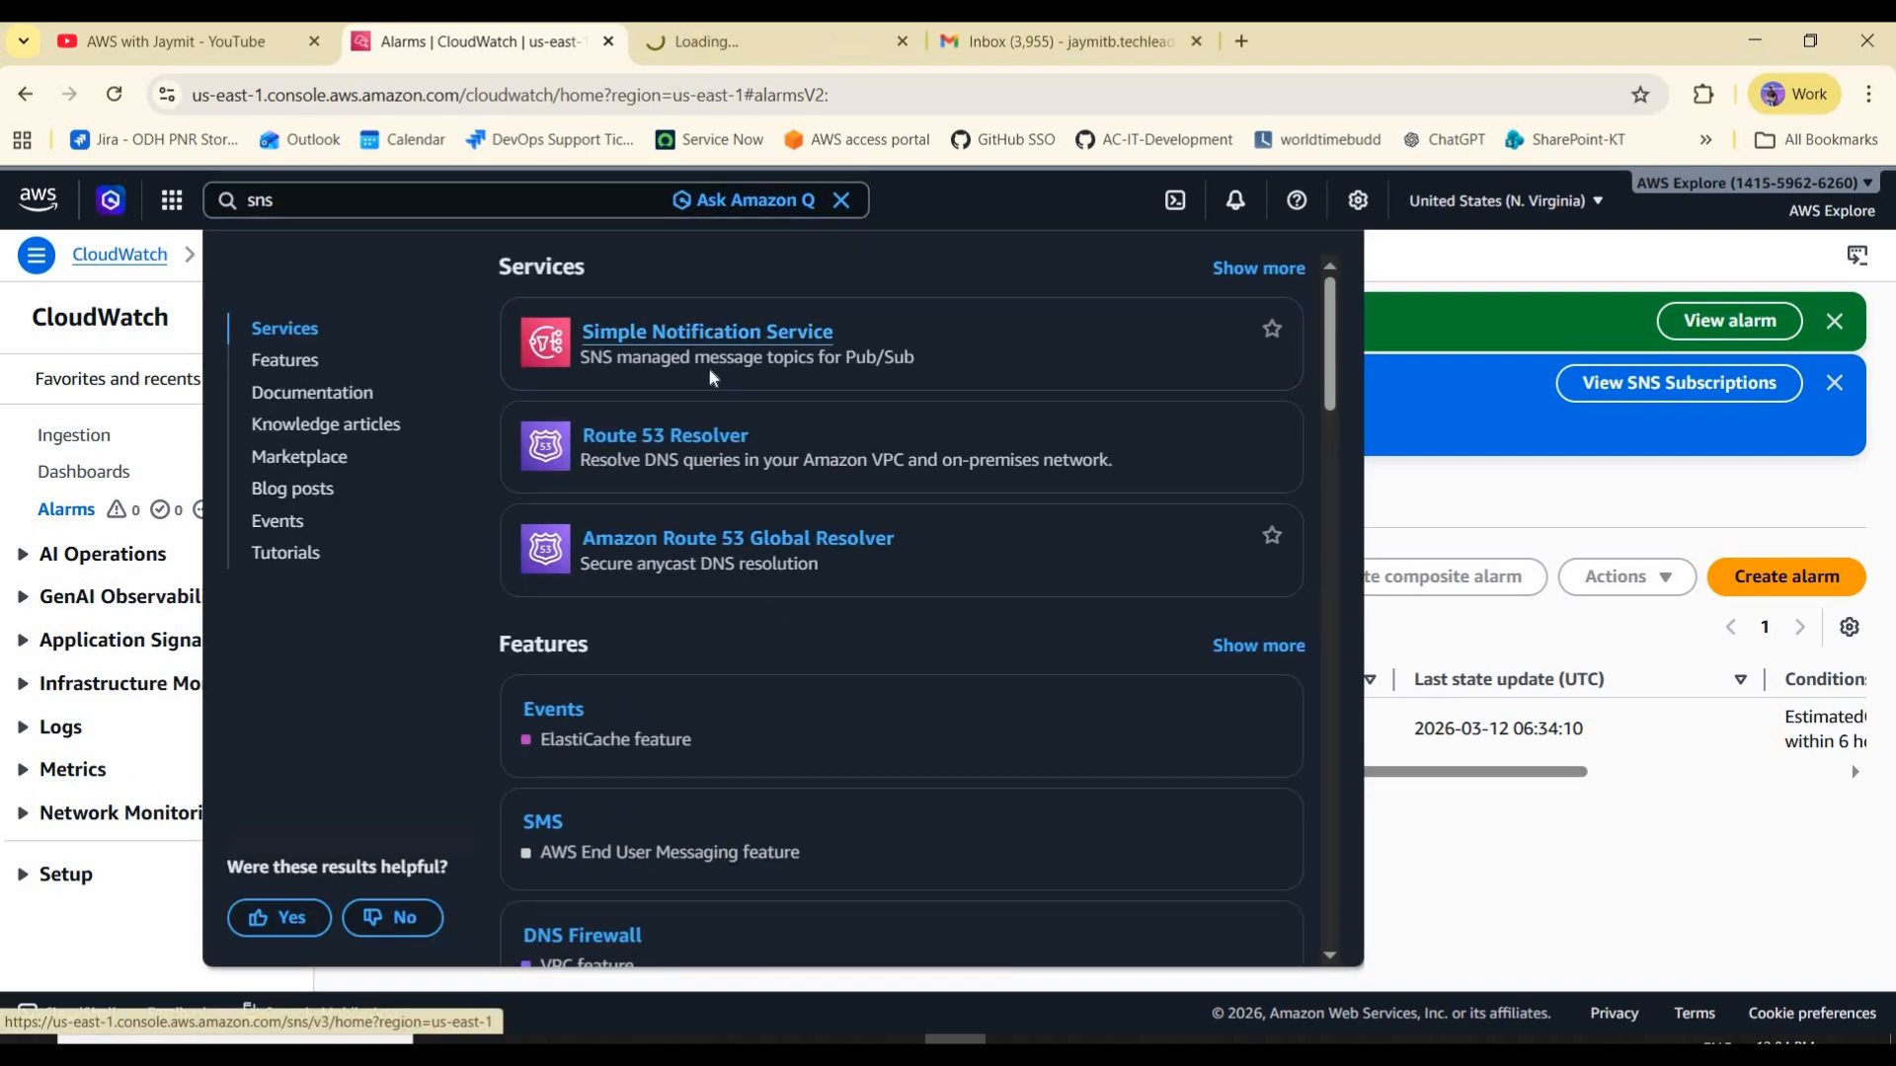
left_click(770, 43)
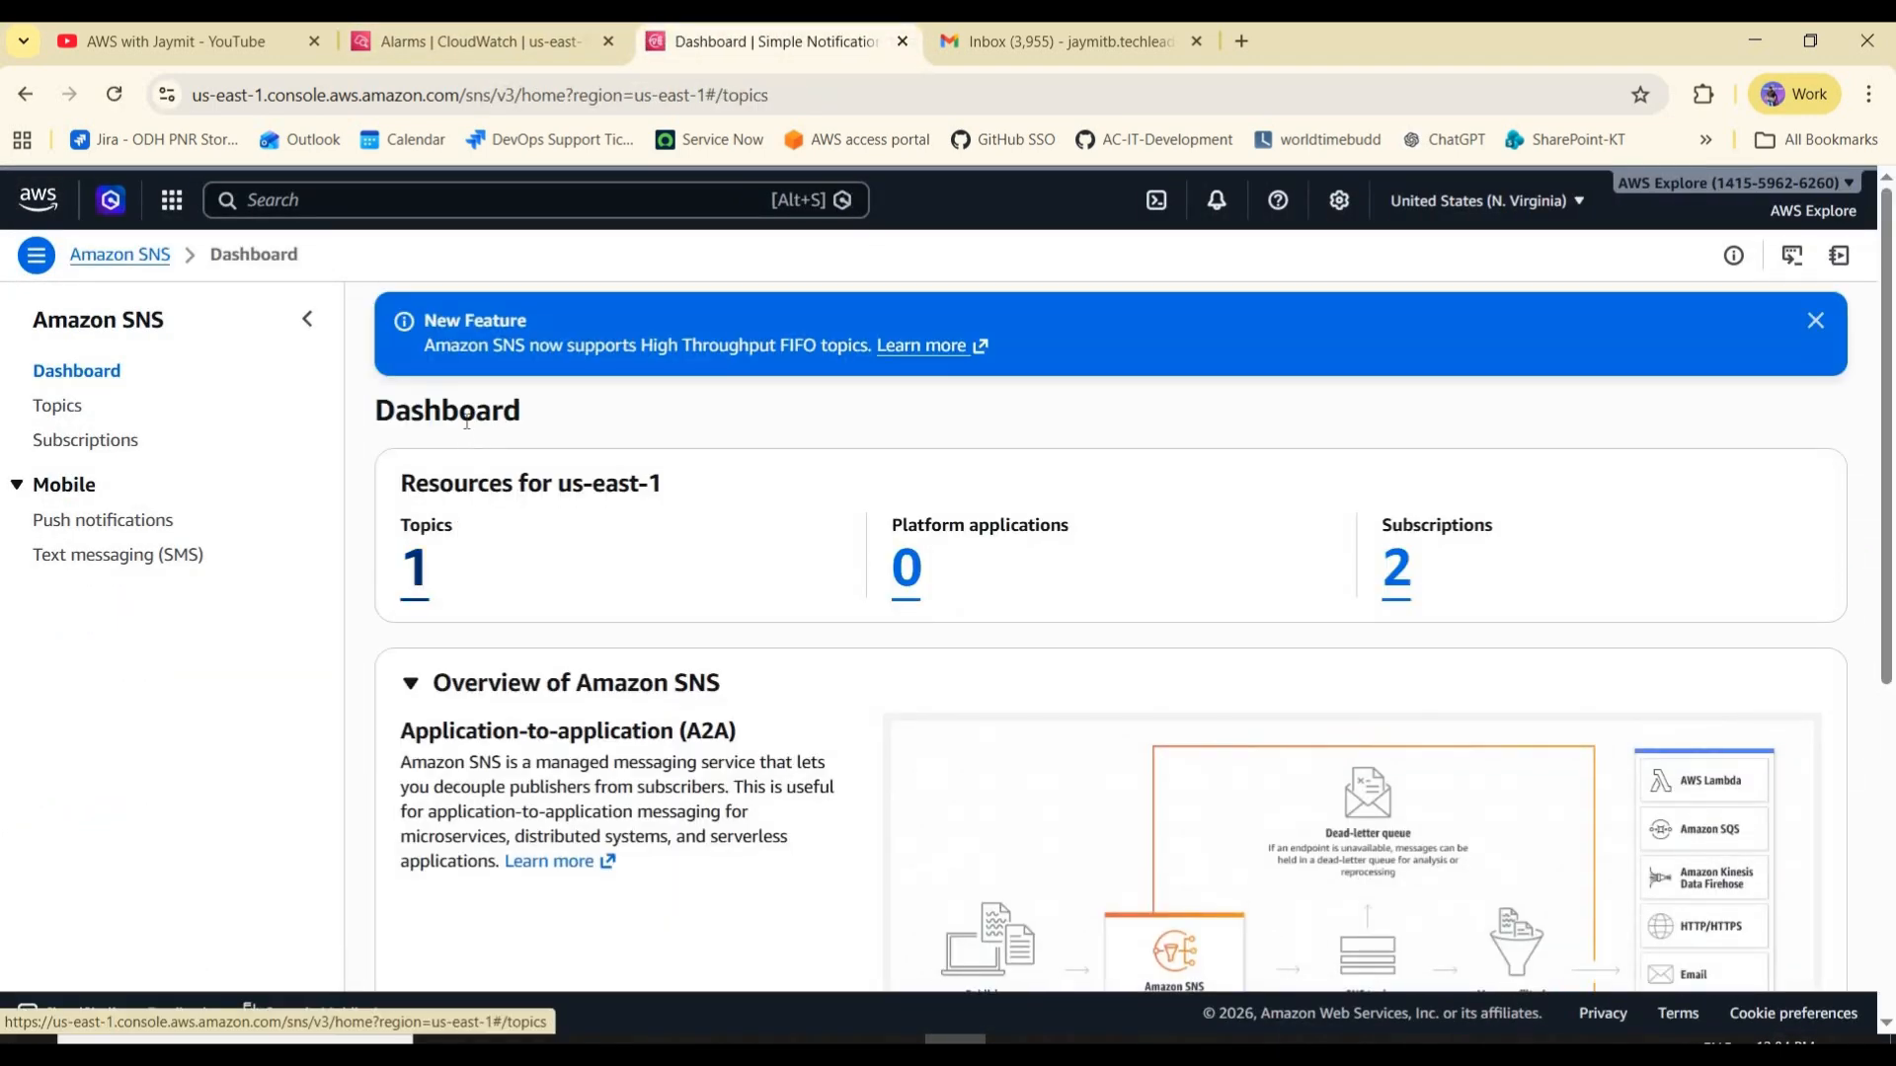
- Open Default_CloudWatch_Alarms_Topic from the SNS topics list
left_click(413, 571)
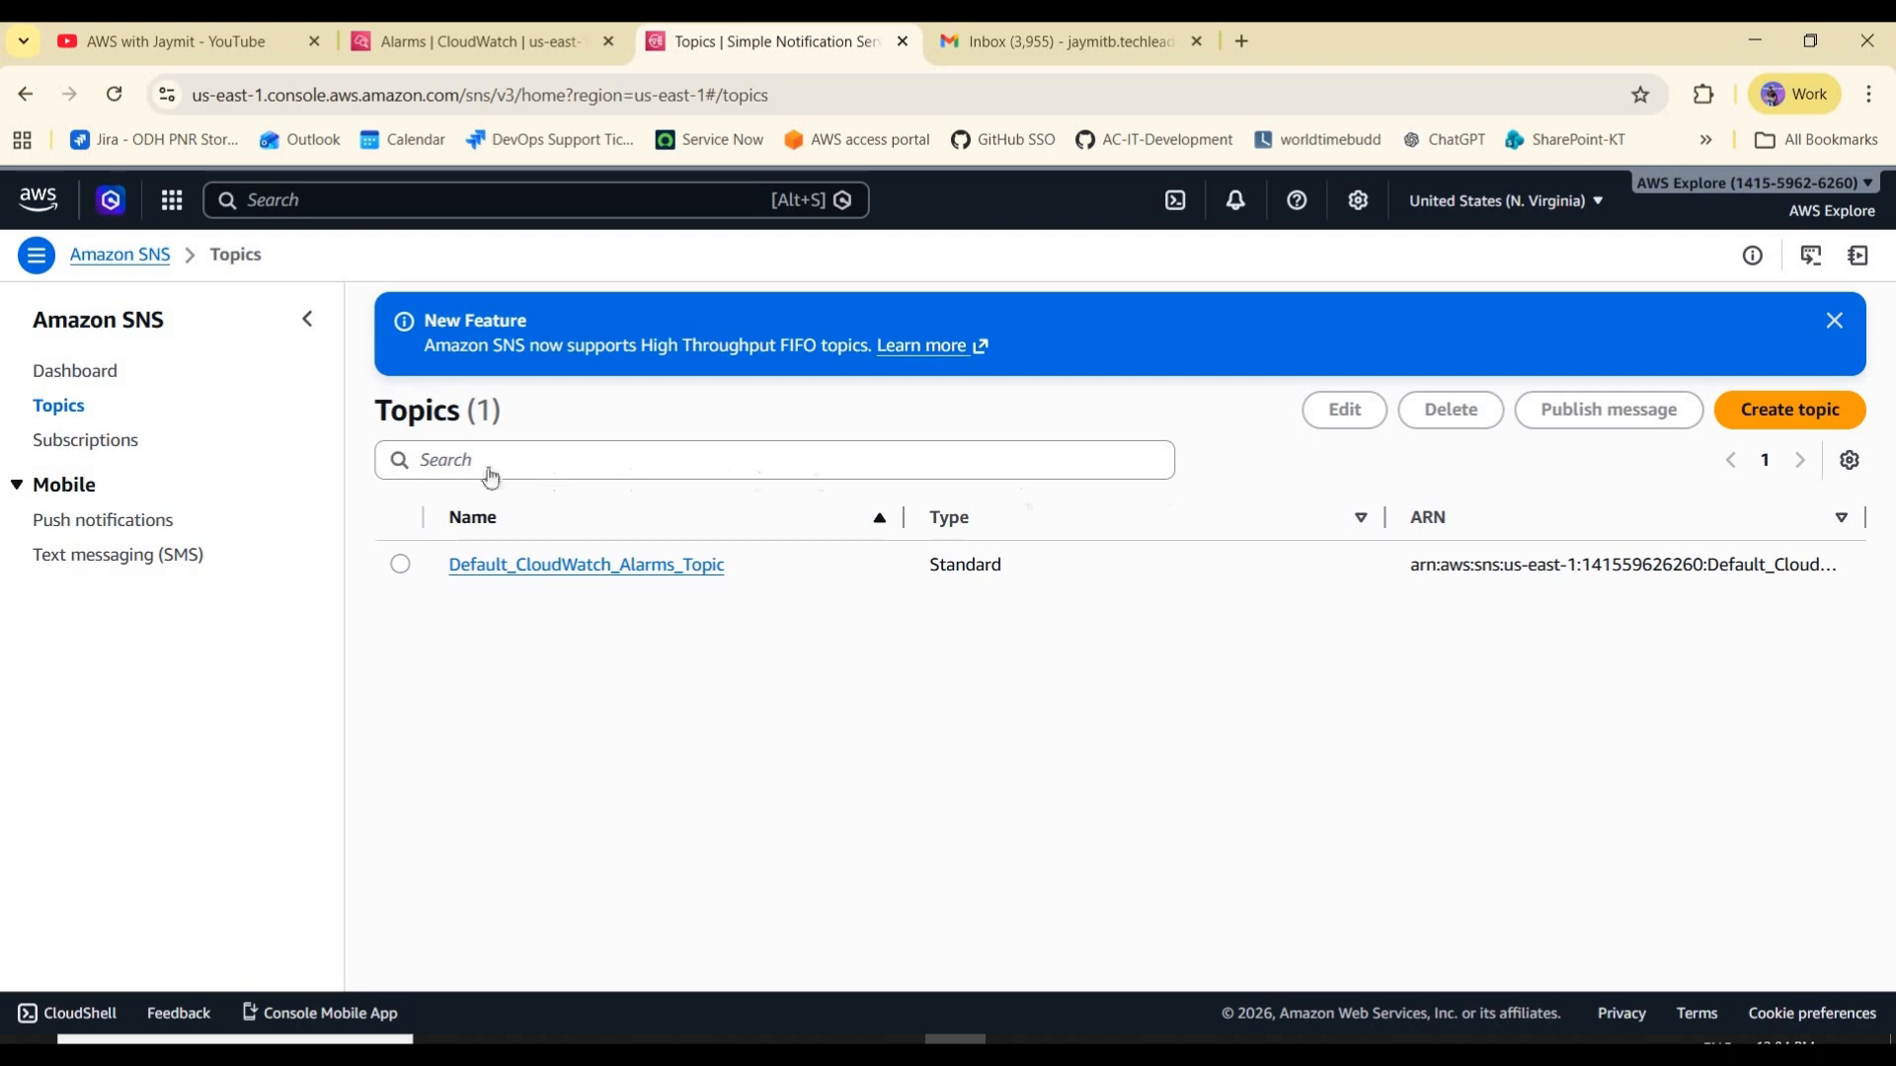
left_click_drag(553, 505, 450, 474)
left_click(857, 486)
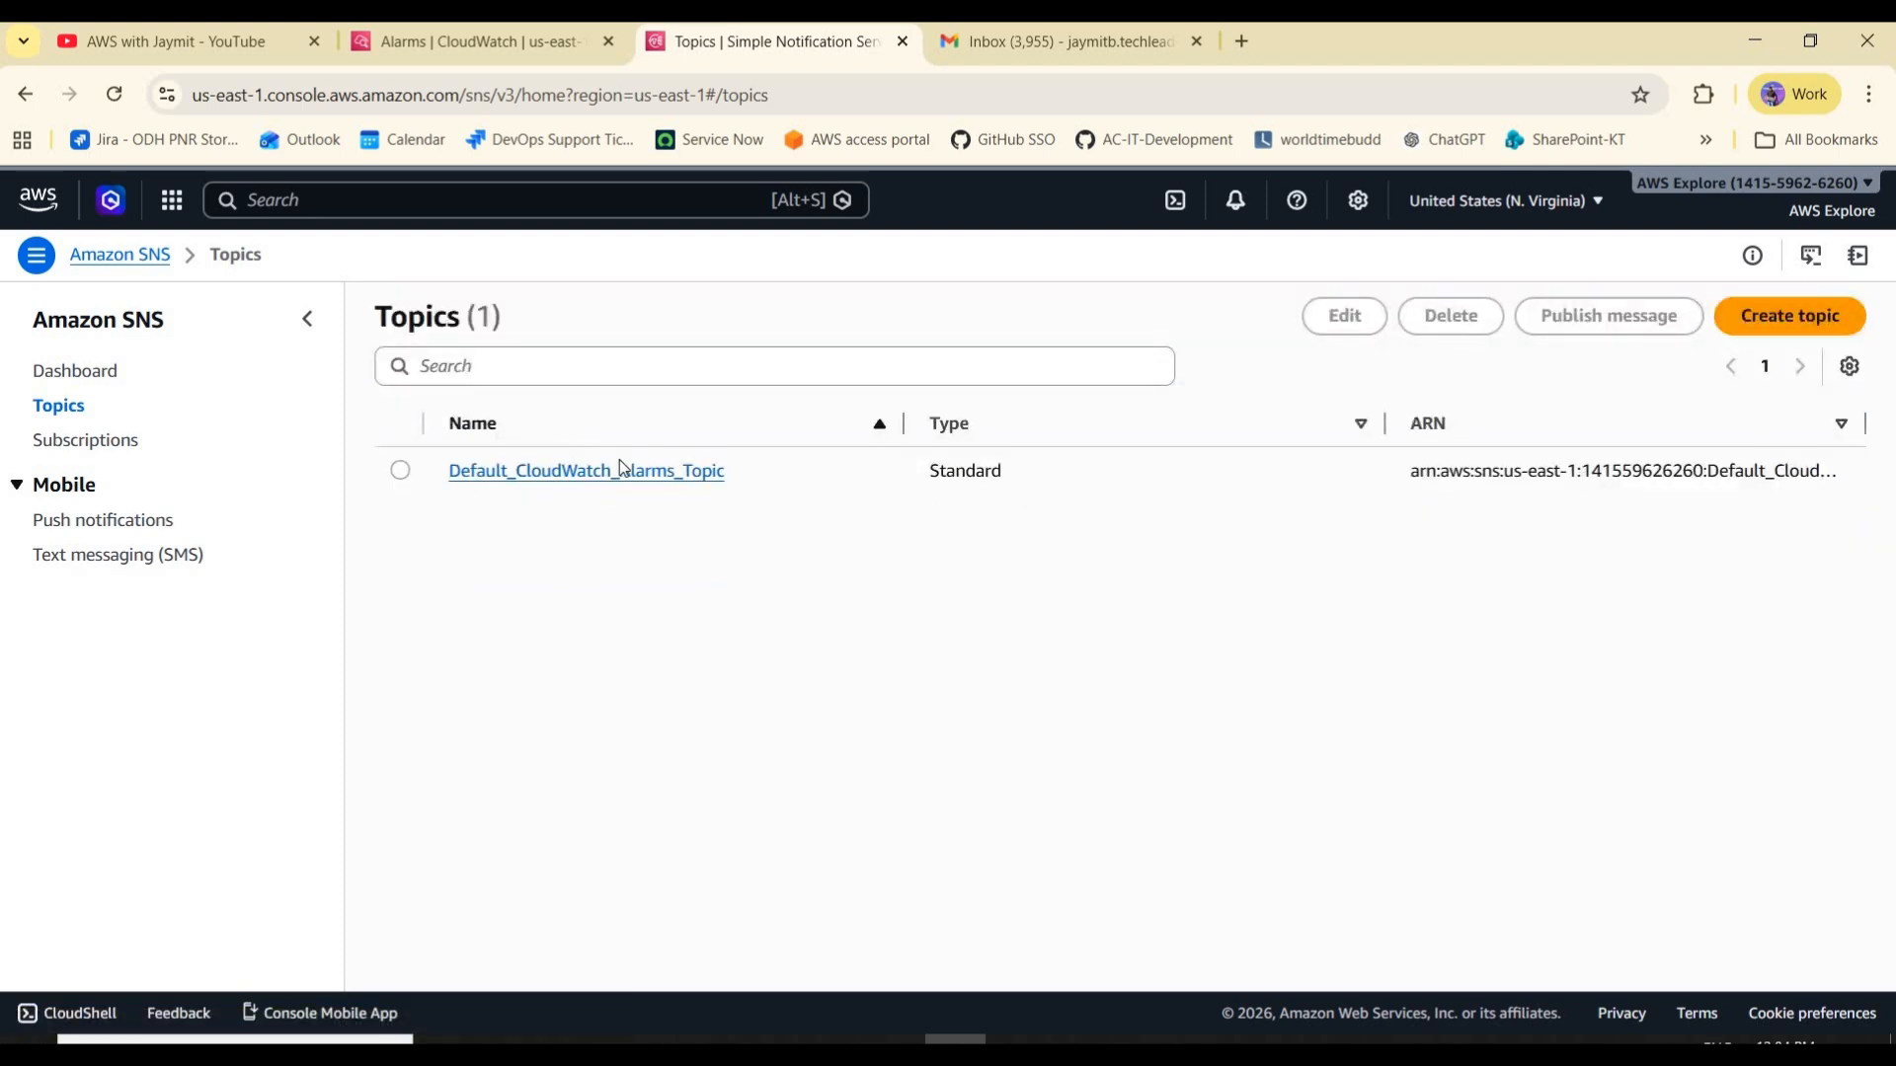
left_click(727, 474)
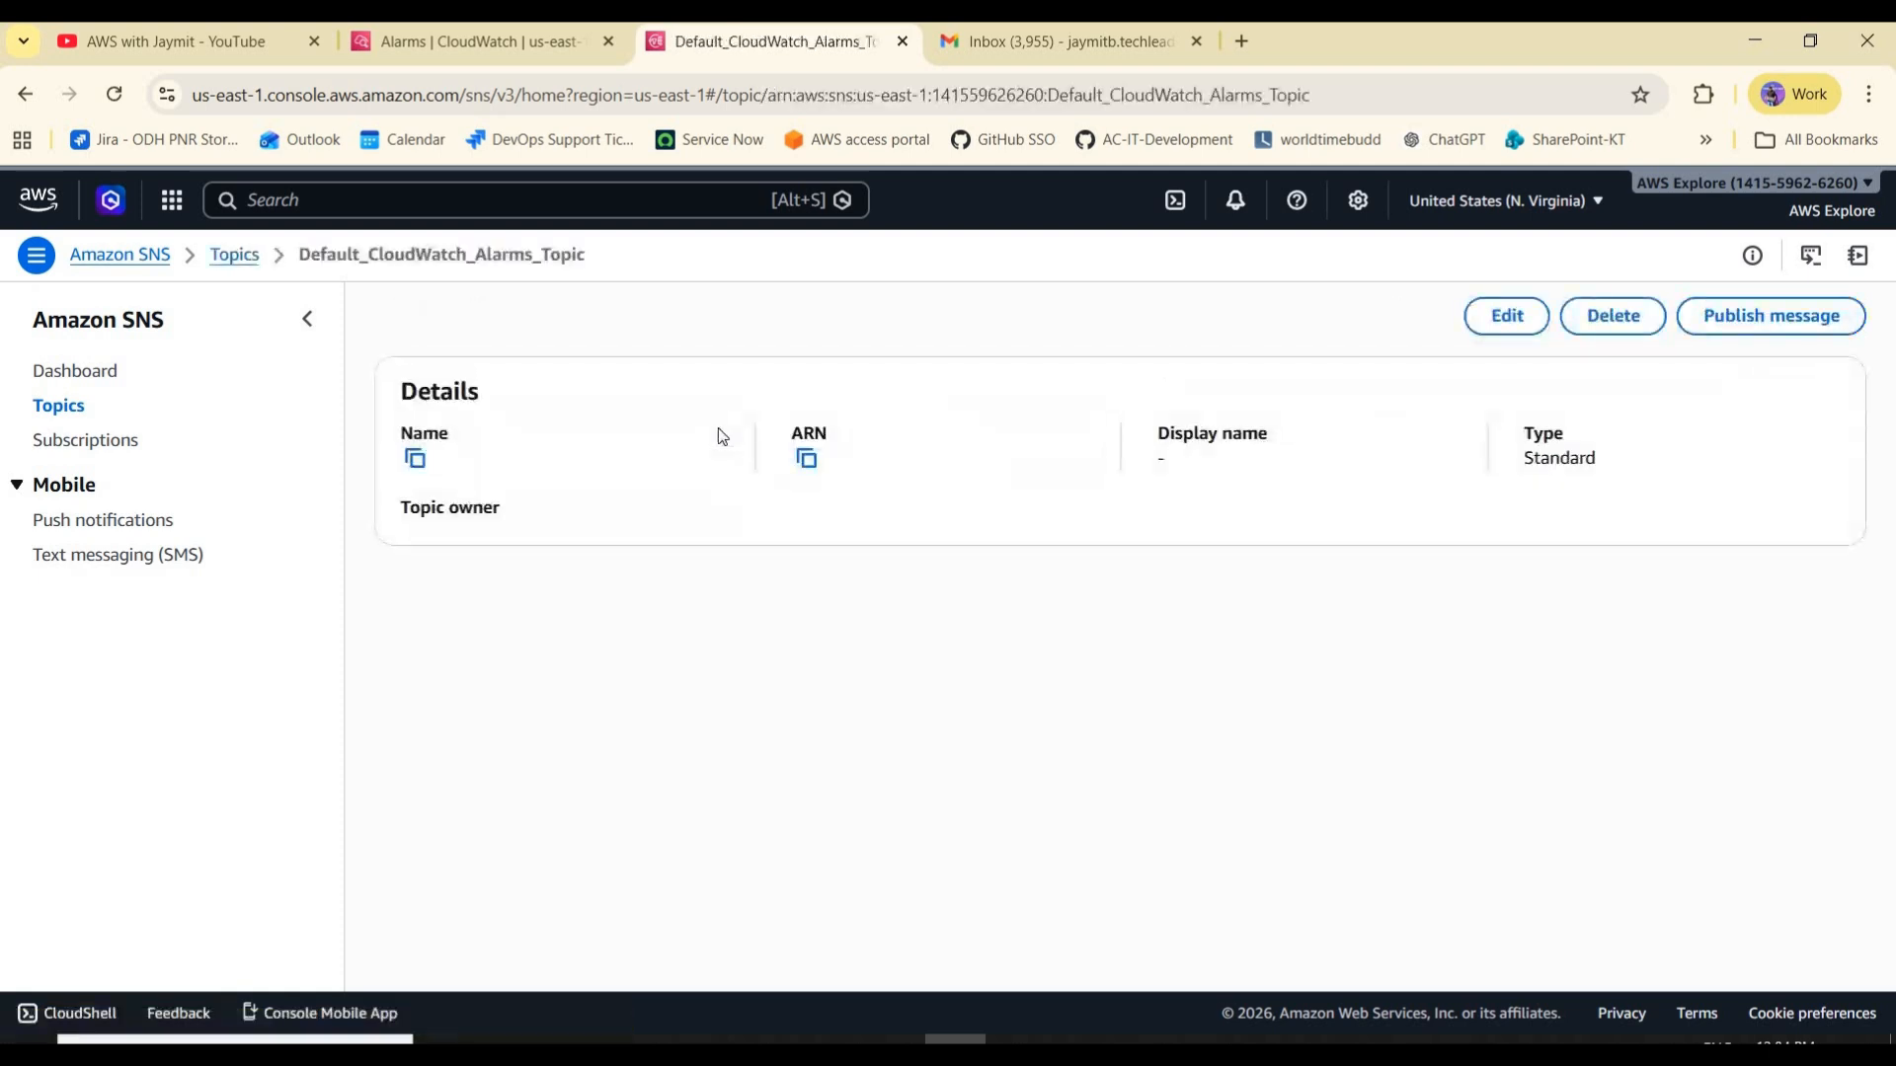
- Examine the endpoint and status of the topic's email subscription
scroll(792, 984, "down", 1)
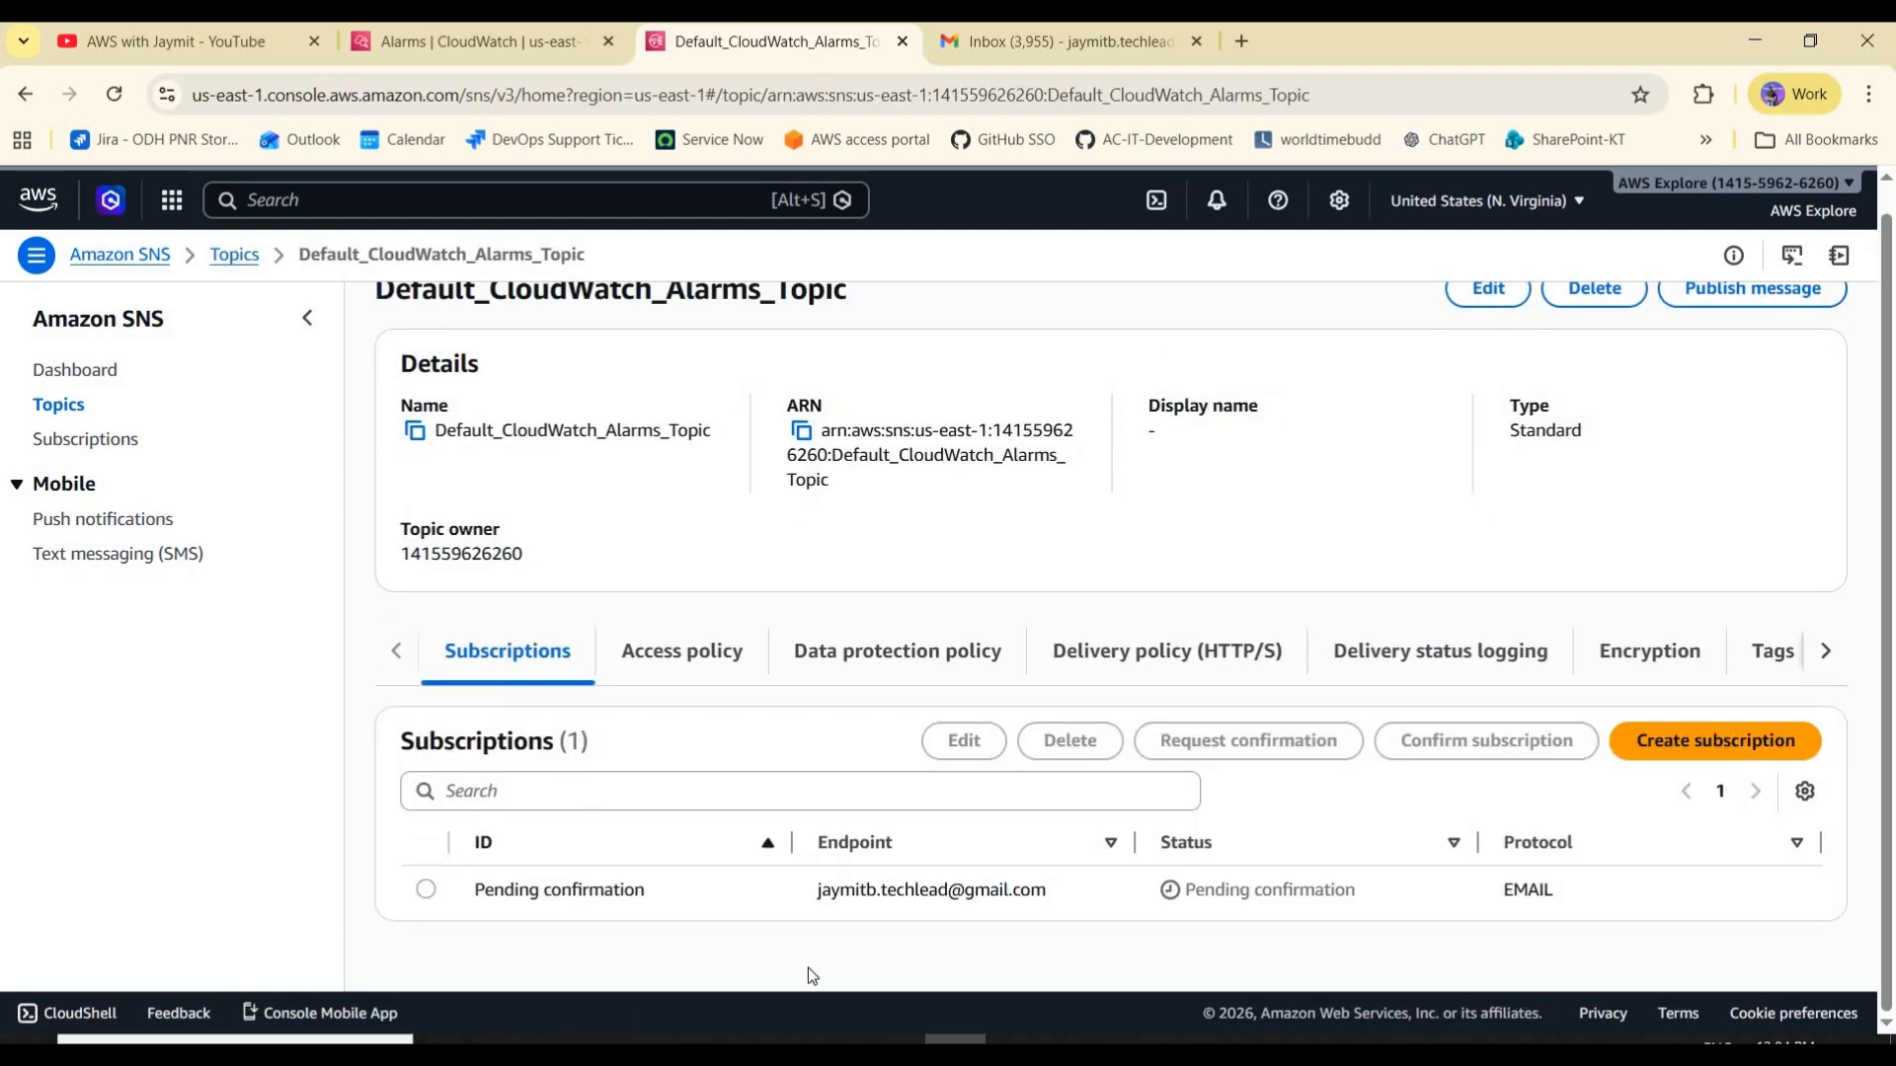
left_click_drag(817, 890, 1057, 890)
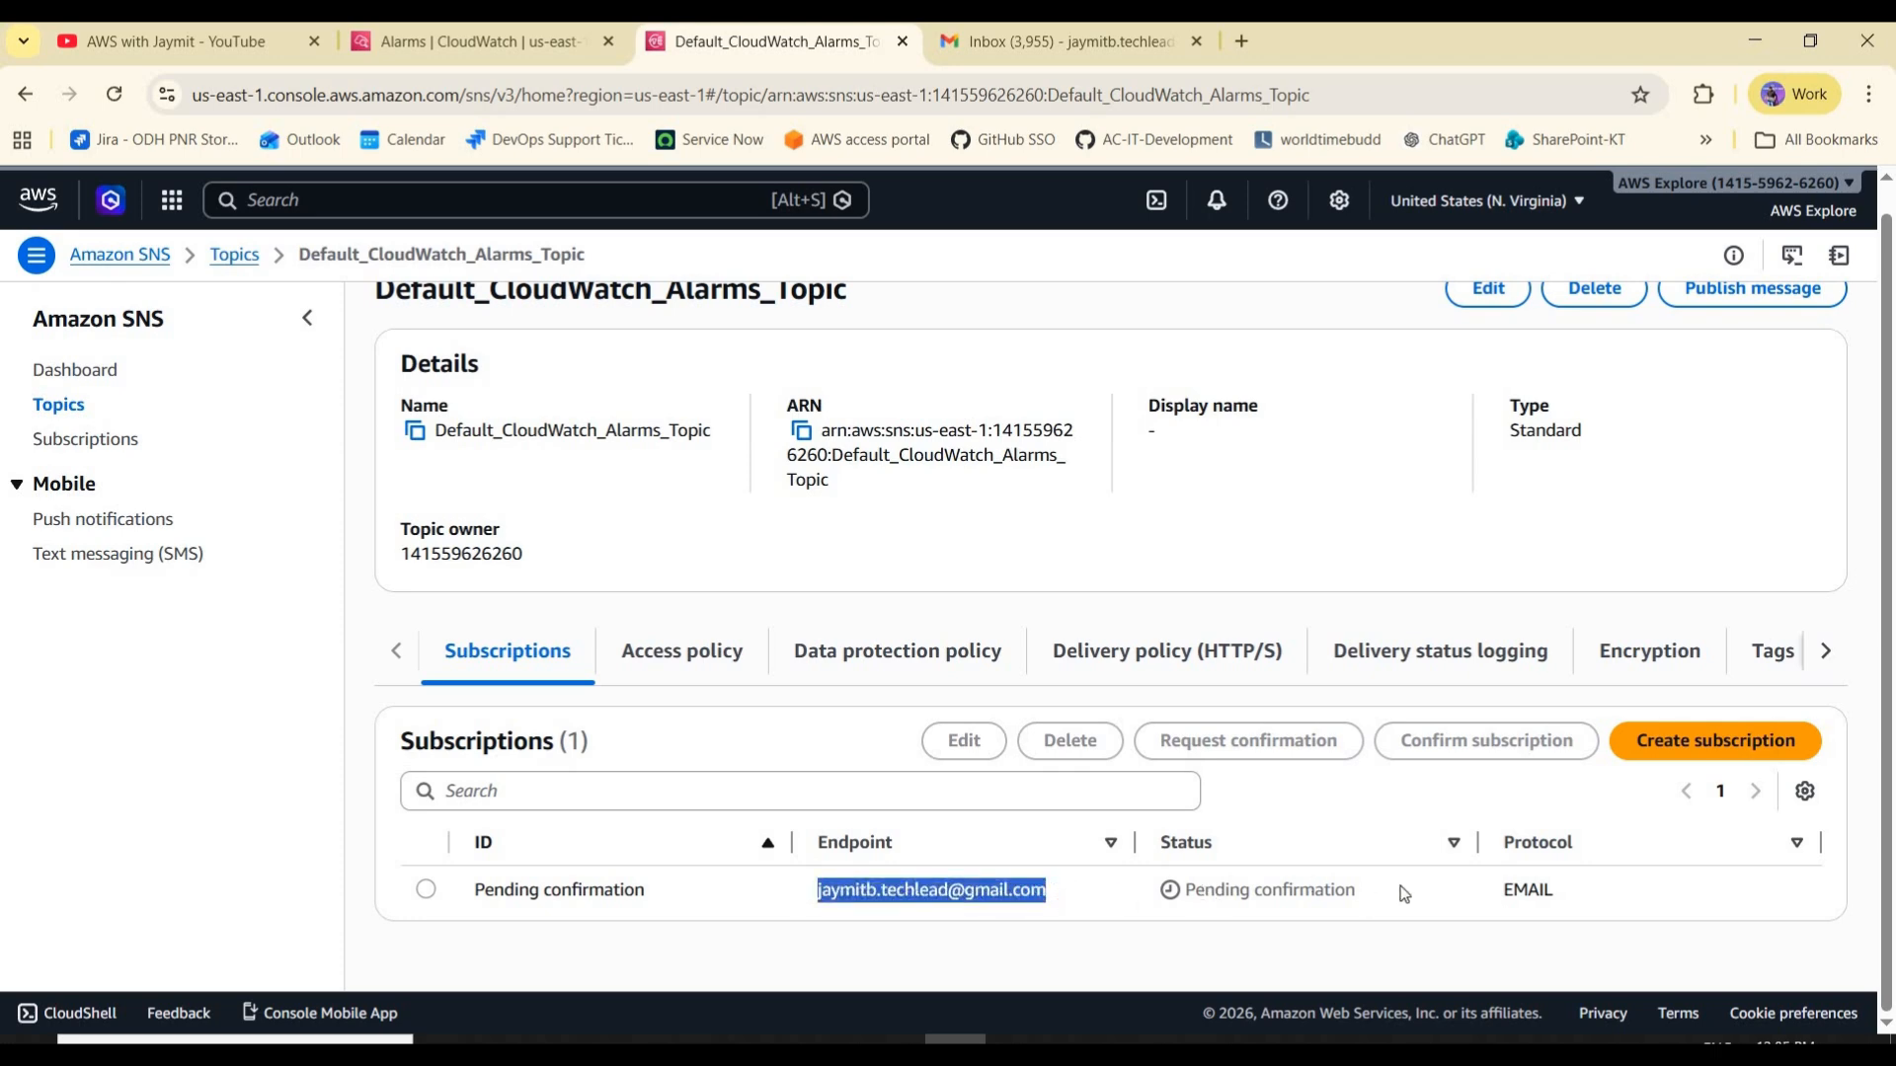
left_click_drag(1185, 890, 1356, 890)
- Reread the warning on the Billing Alarm Demo actions in CloudWatch and return to the SNS topic
left_click(483, 42)
left_click(1540, 503)
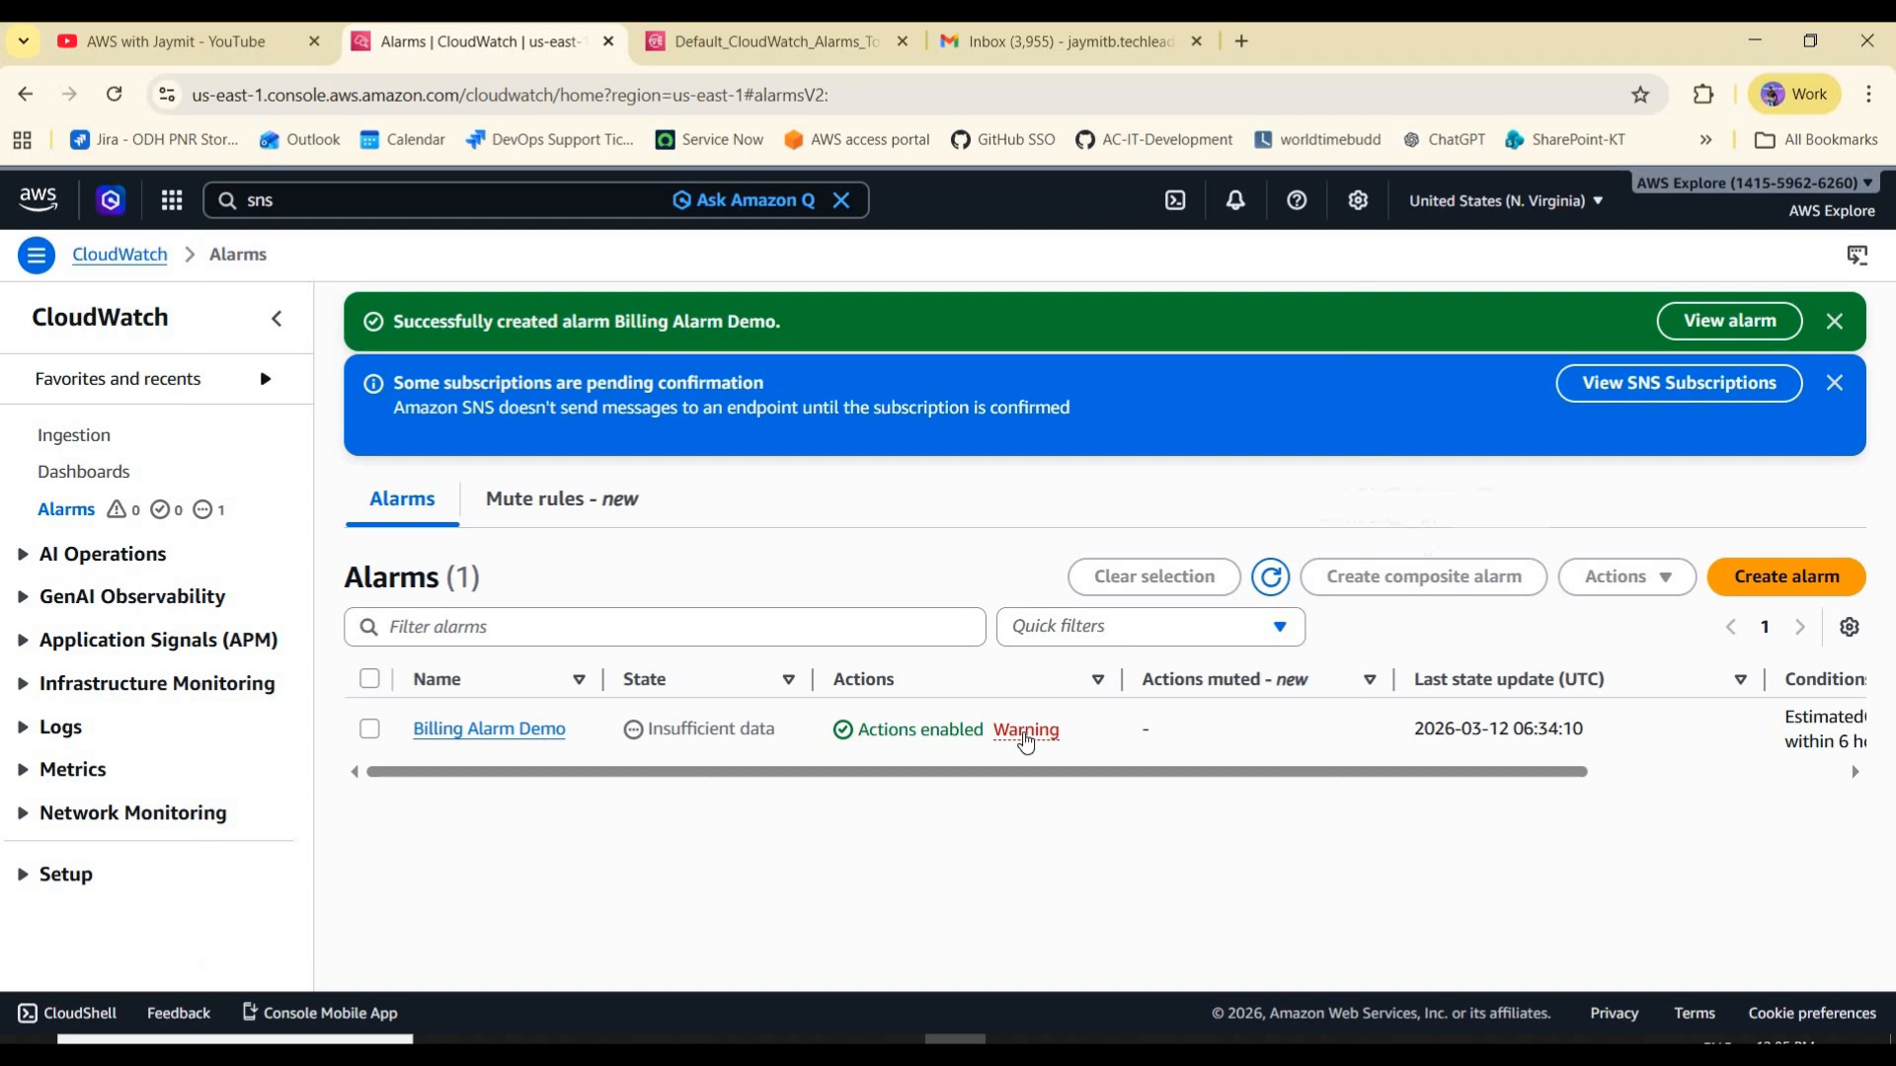
left_click(1027, 731)
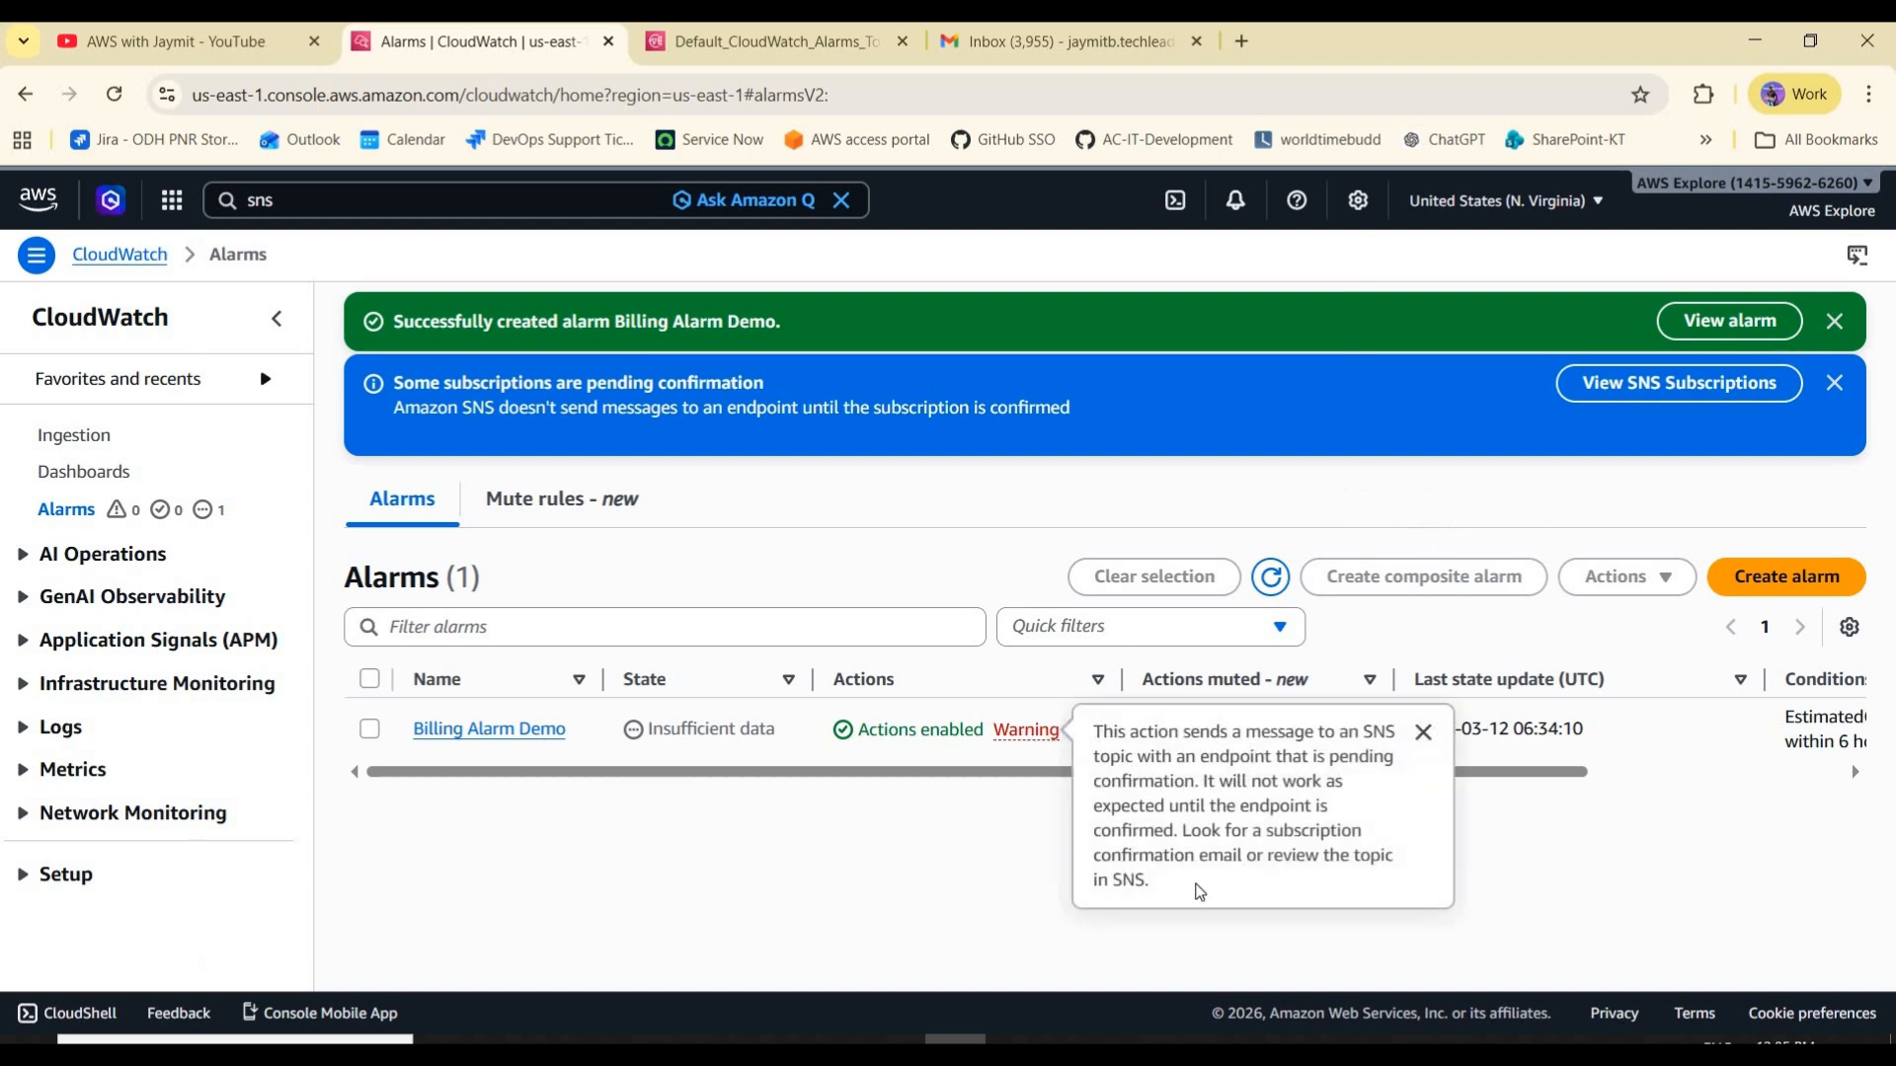
left_click_drag(1065, 891, 914, 491)
left_click(760, 54)
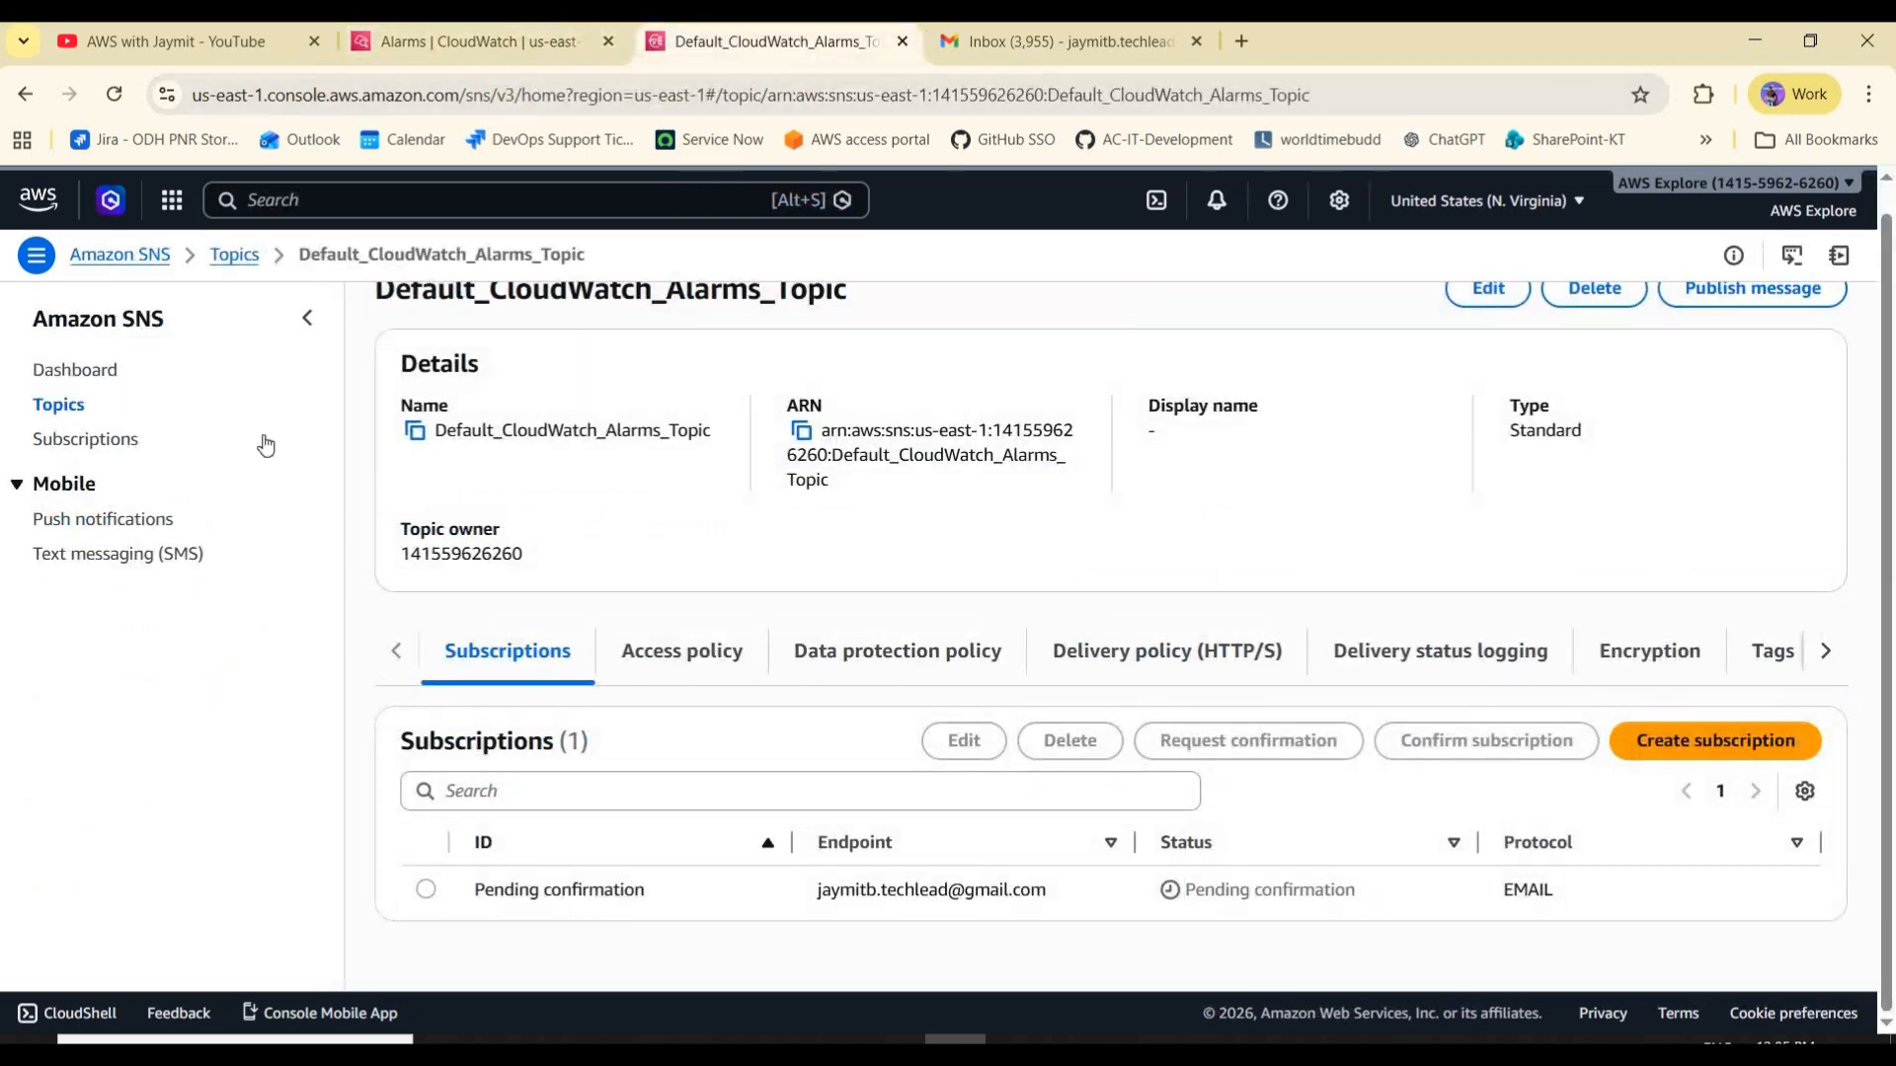
- Switch to Gmail, open the AWS Notification - Subscription Confirmation email and confirm the topic subscription
left_click(1056, 41)
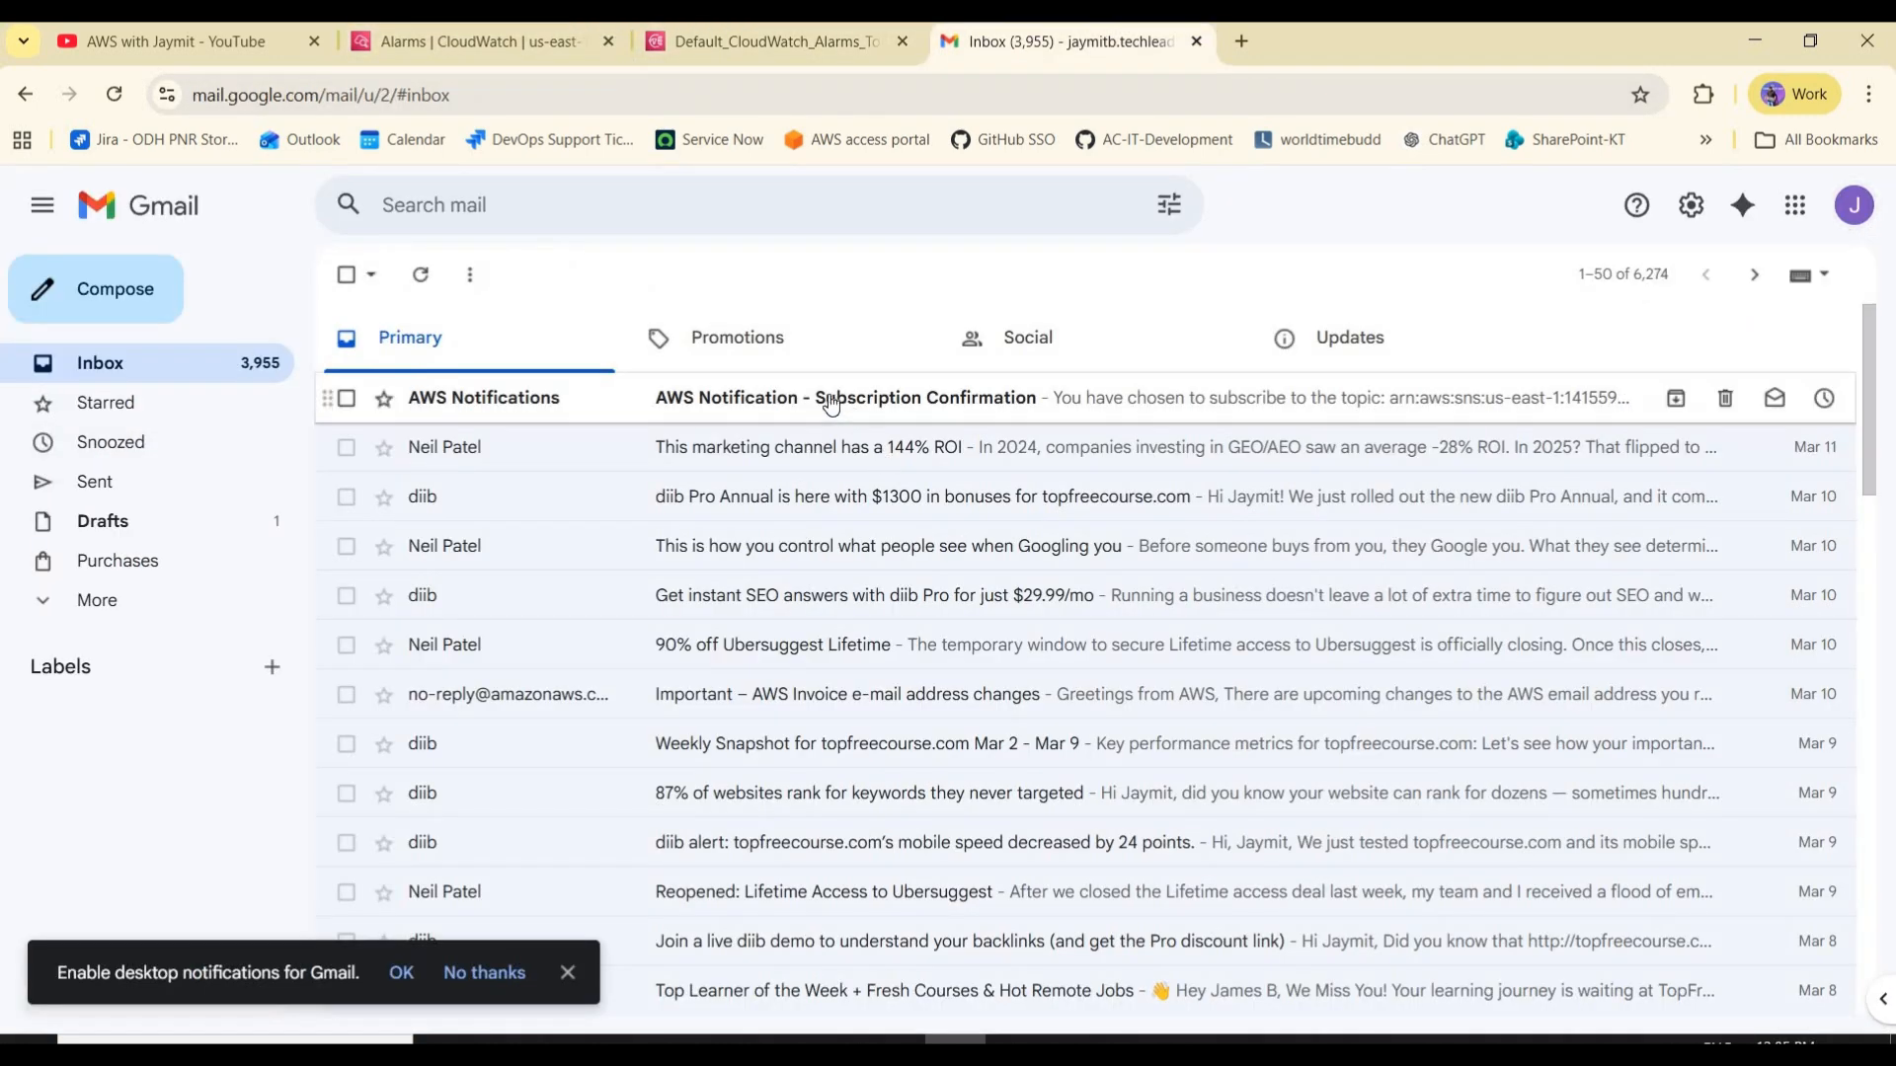
left_click(751, 397)
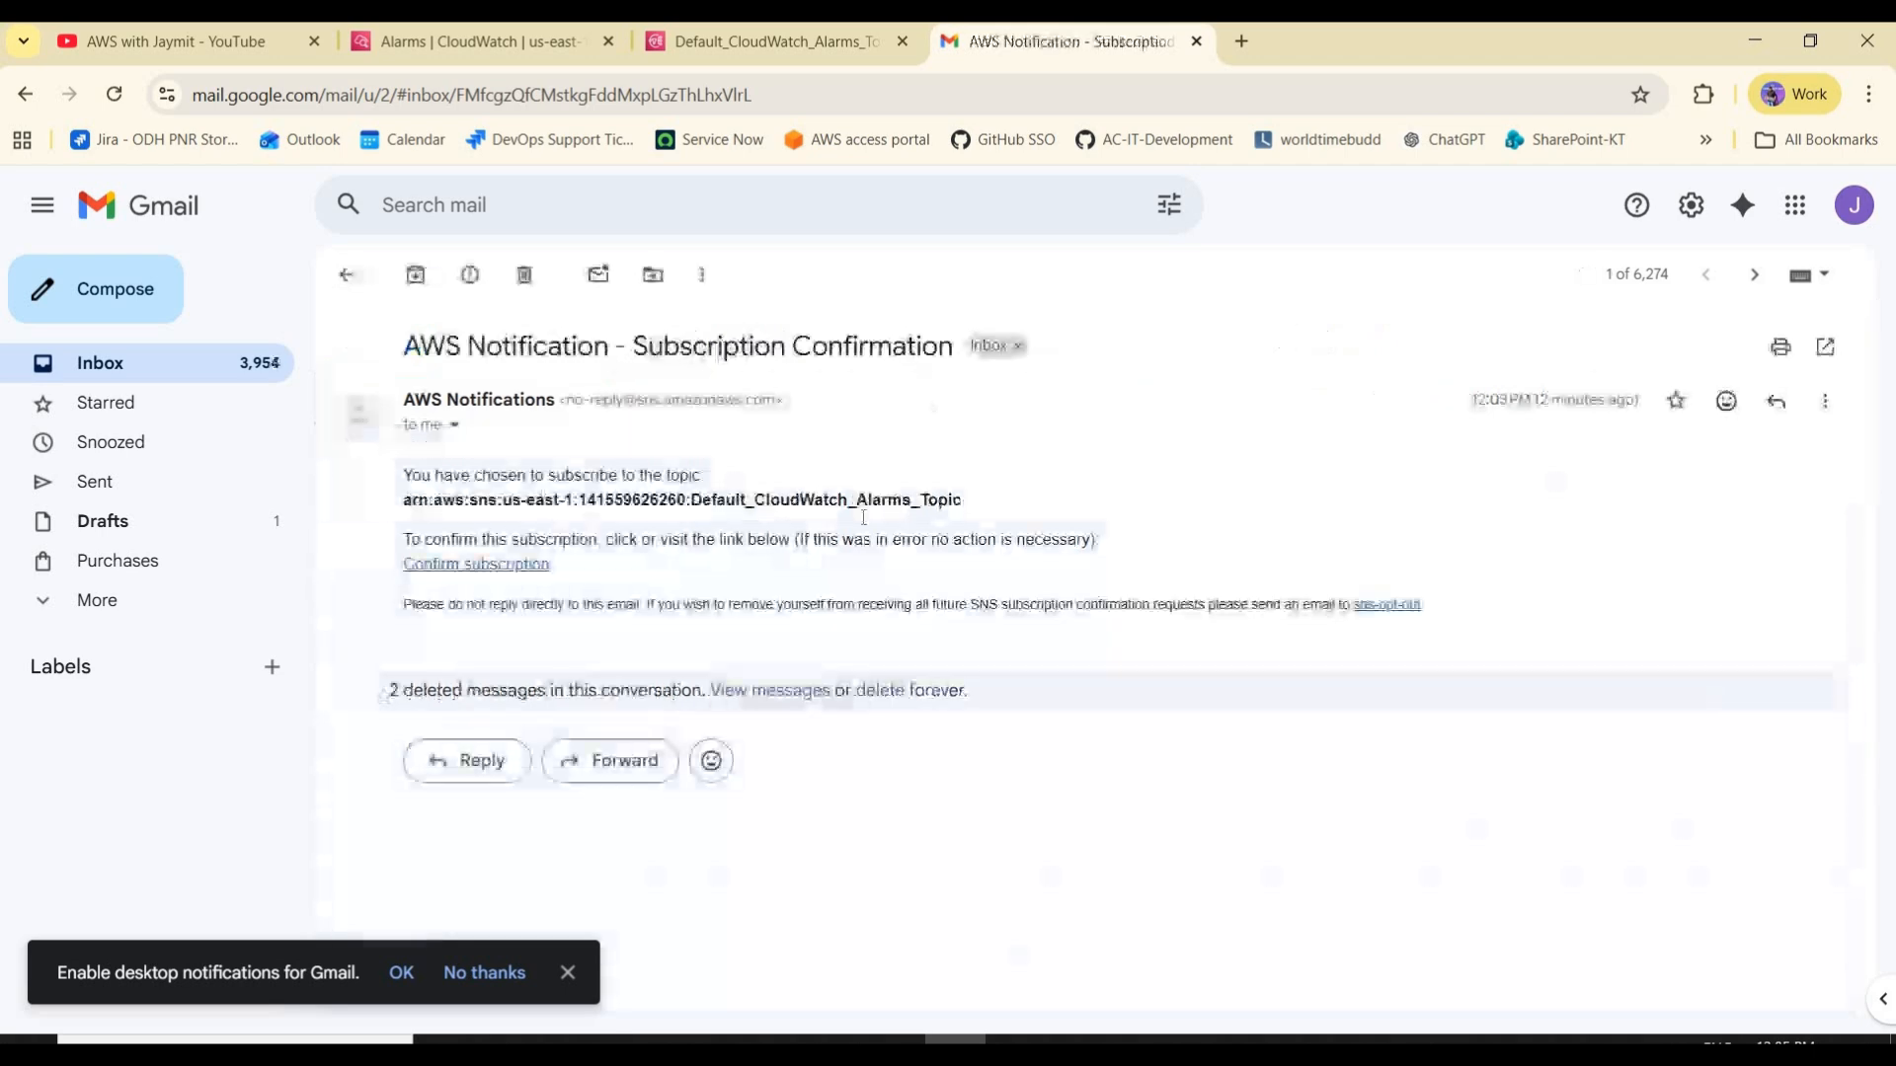
left_click_drag(962, 501, 403, 474)
left_click(762, 497)
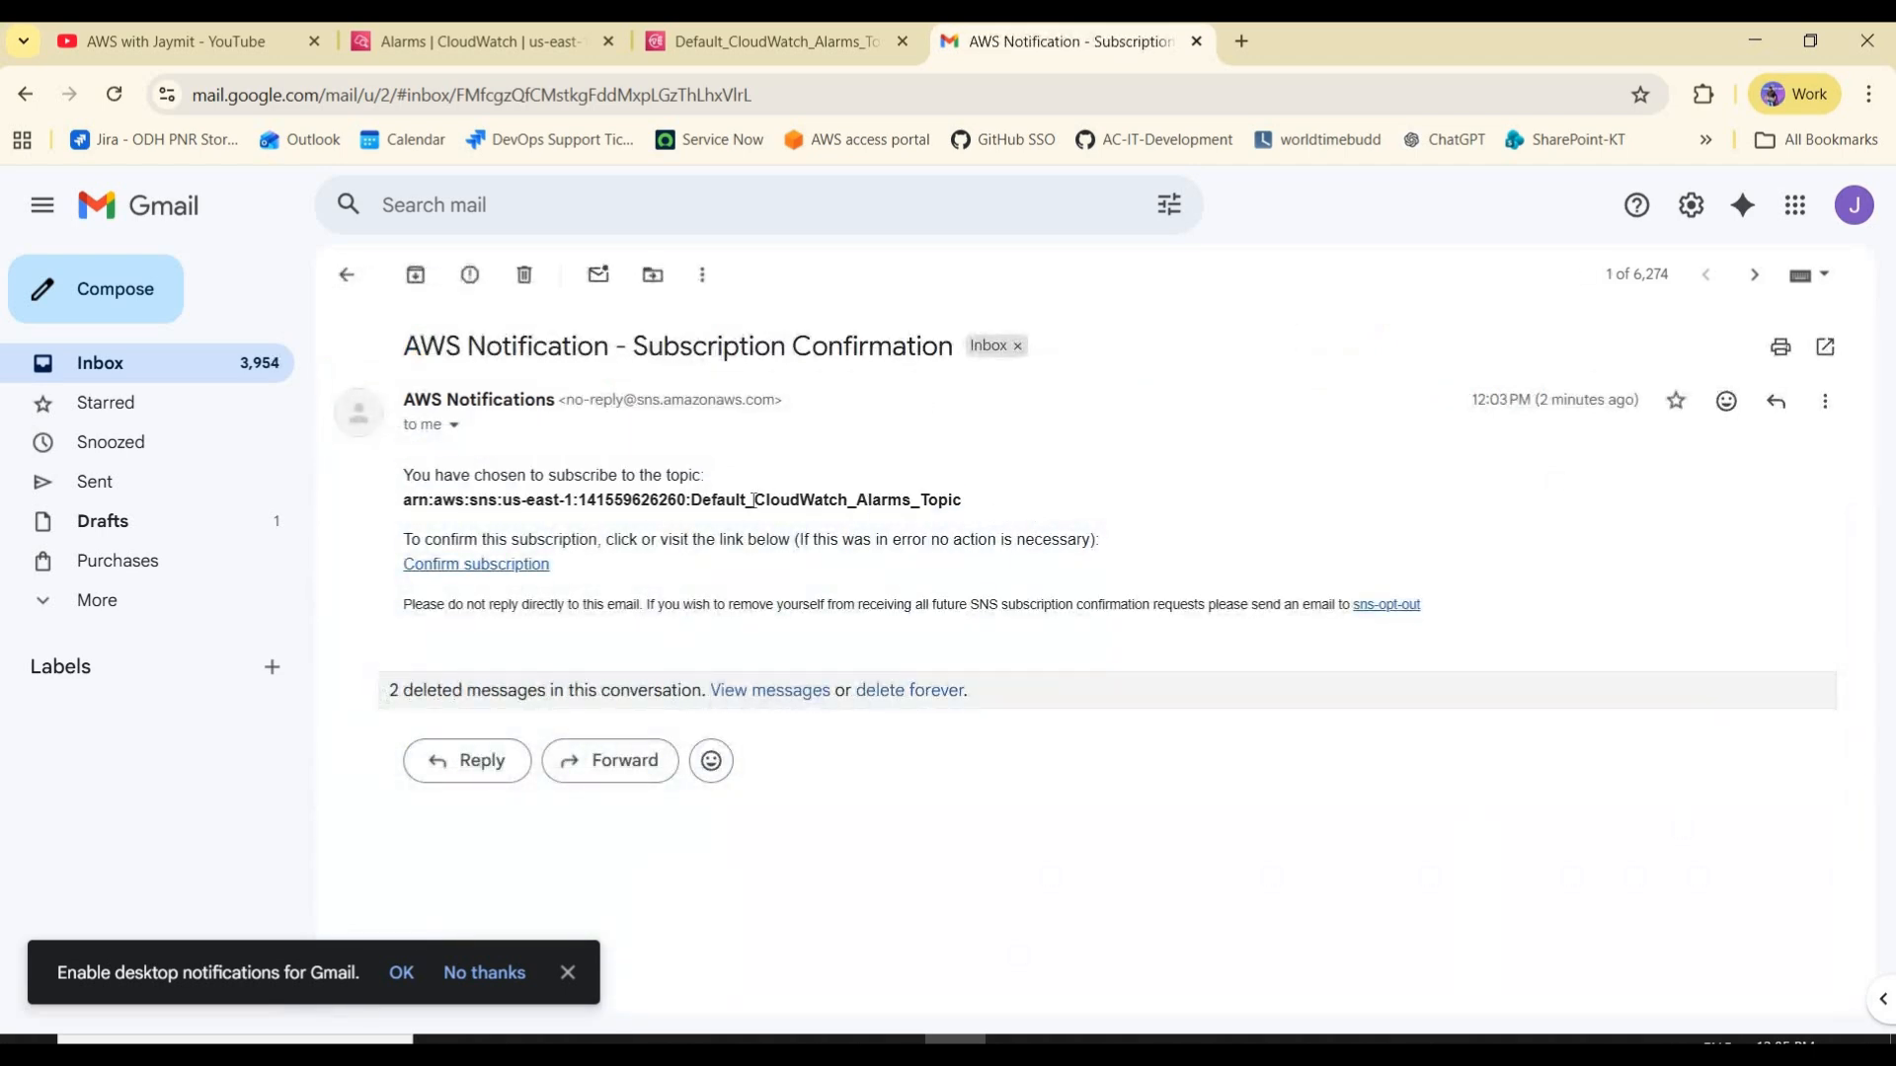
left_click(465, 564)
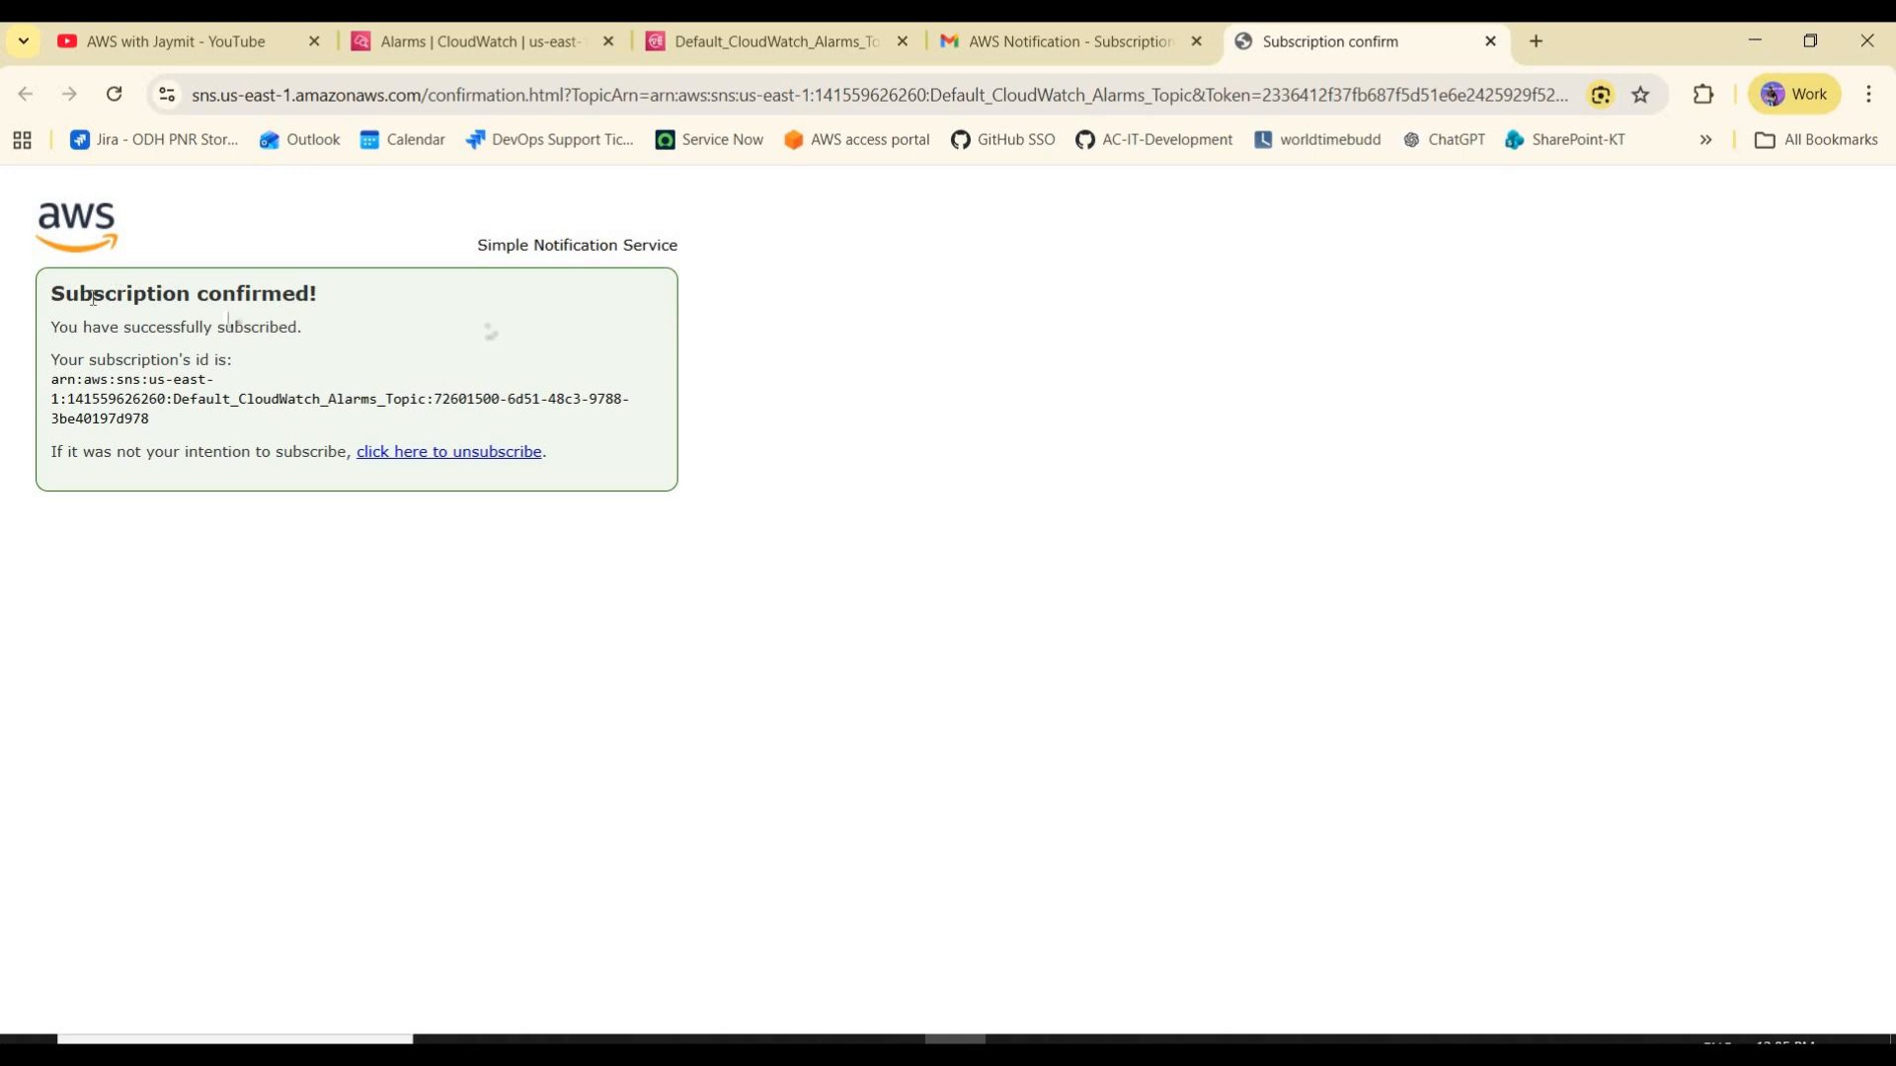
- Return to the SNS topic, reload its page and check the email subscription's status and endpoint
left_click(717, 39)
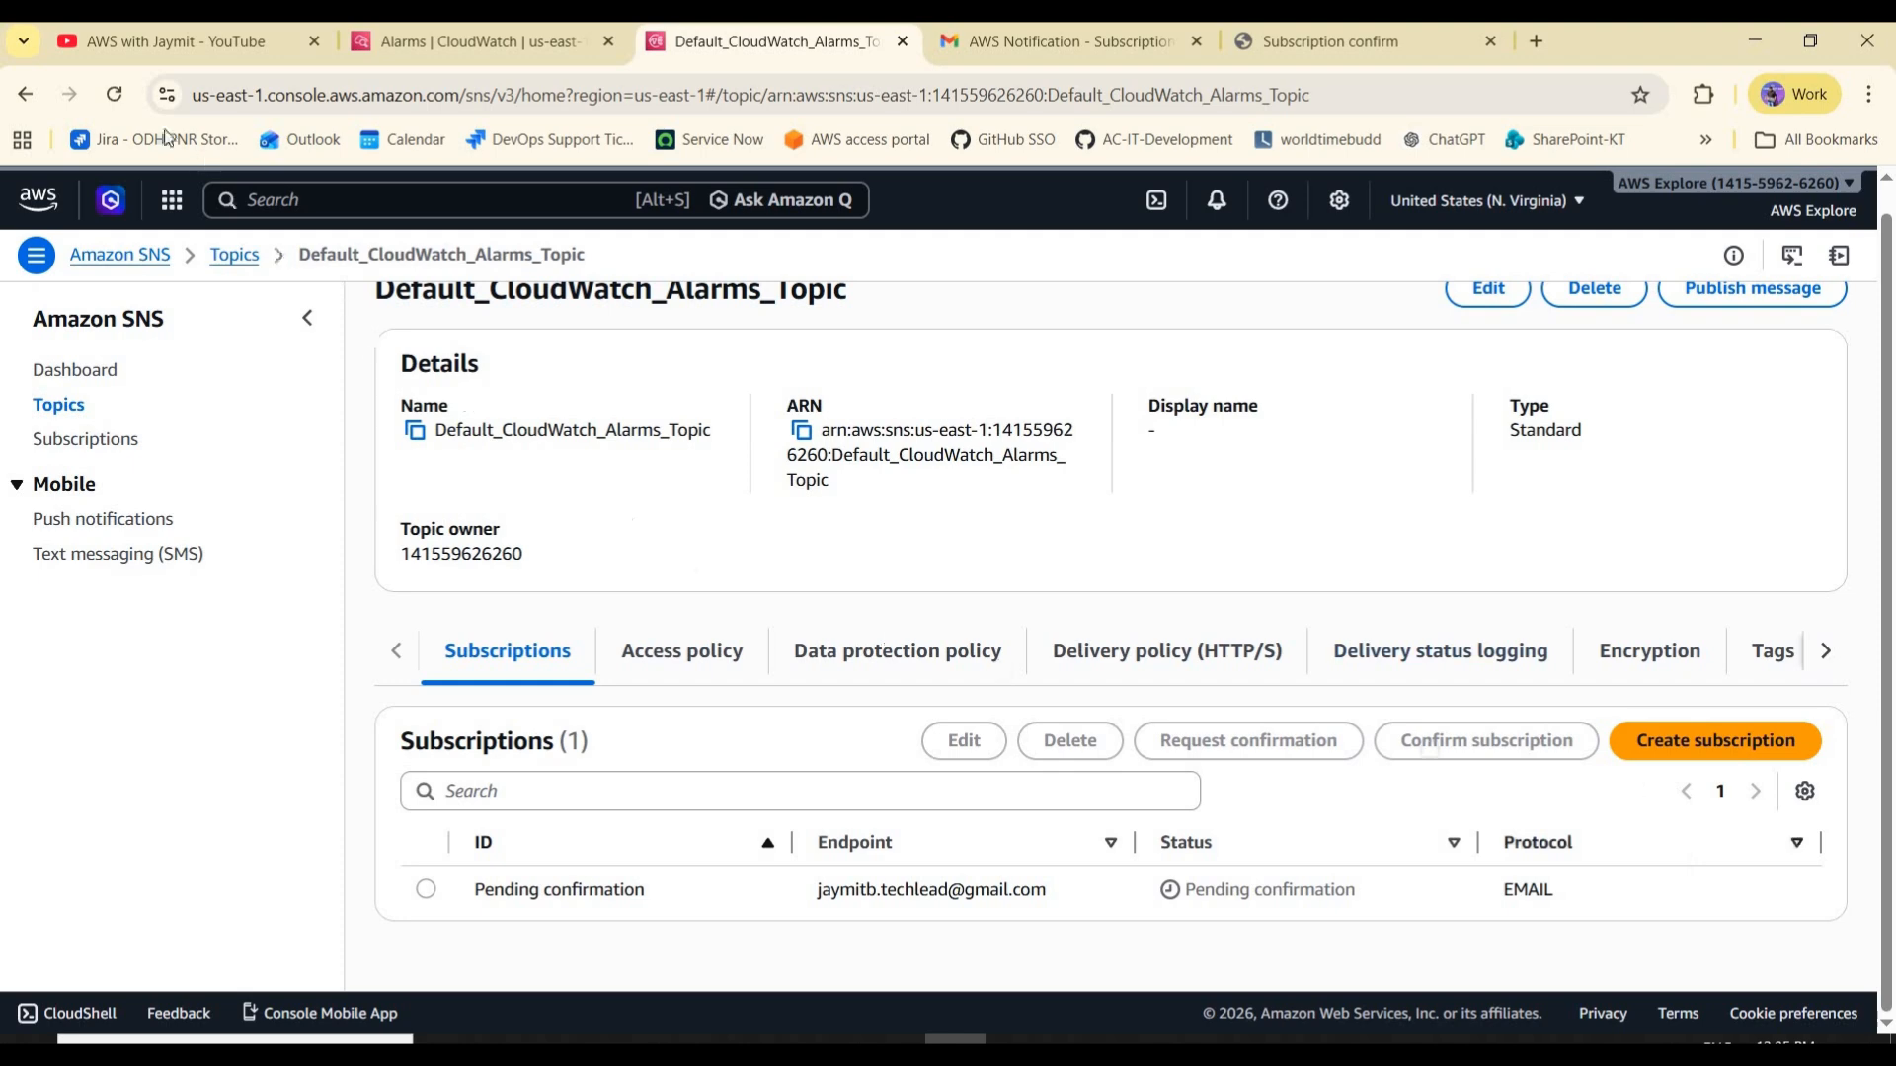
key("F5")
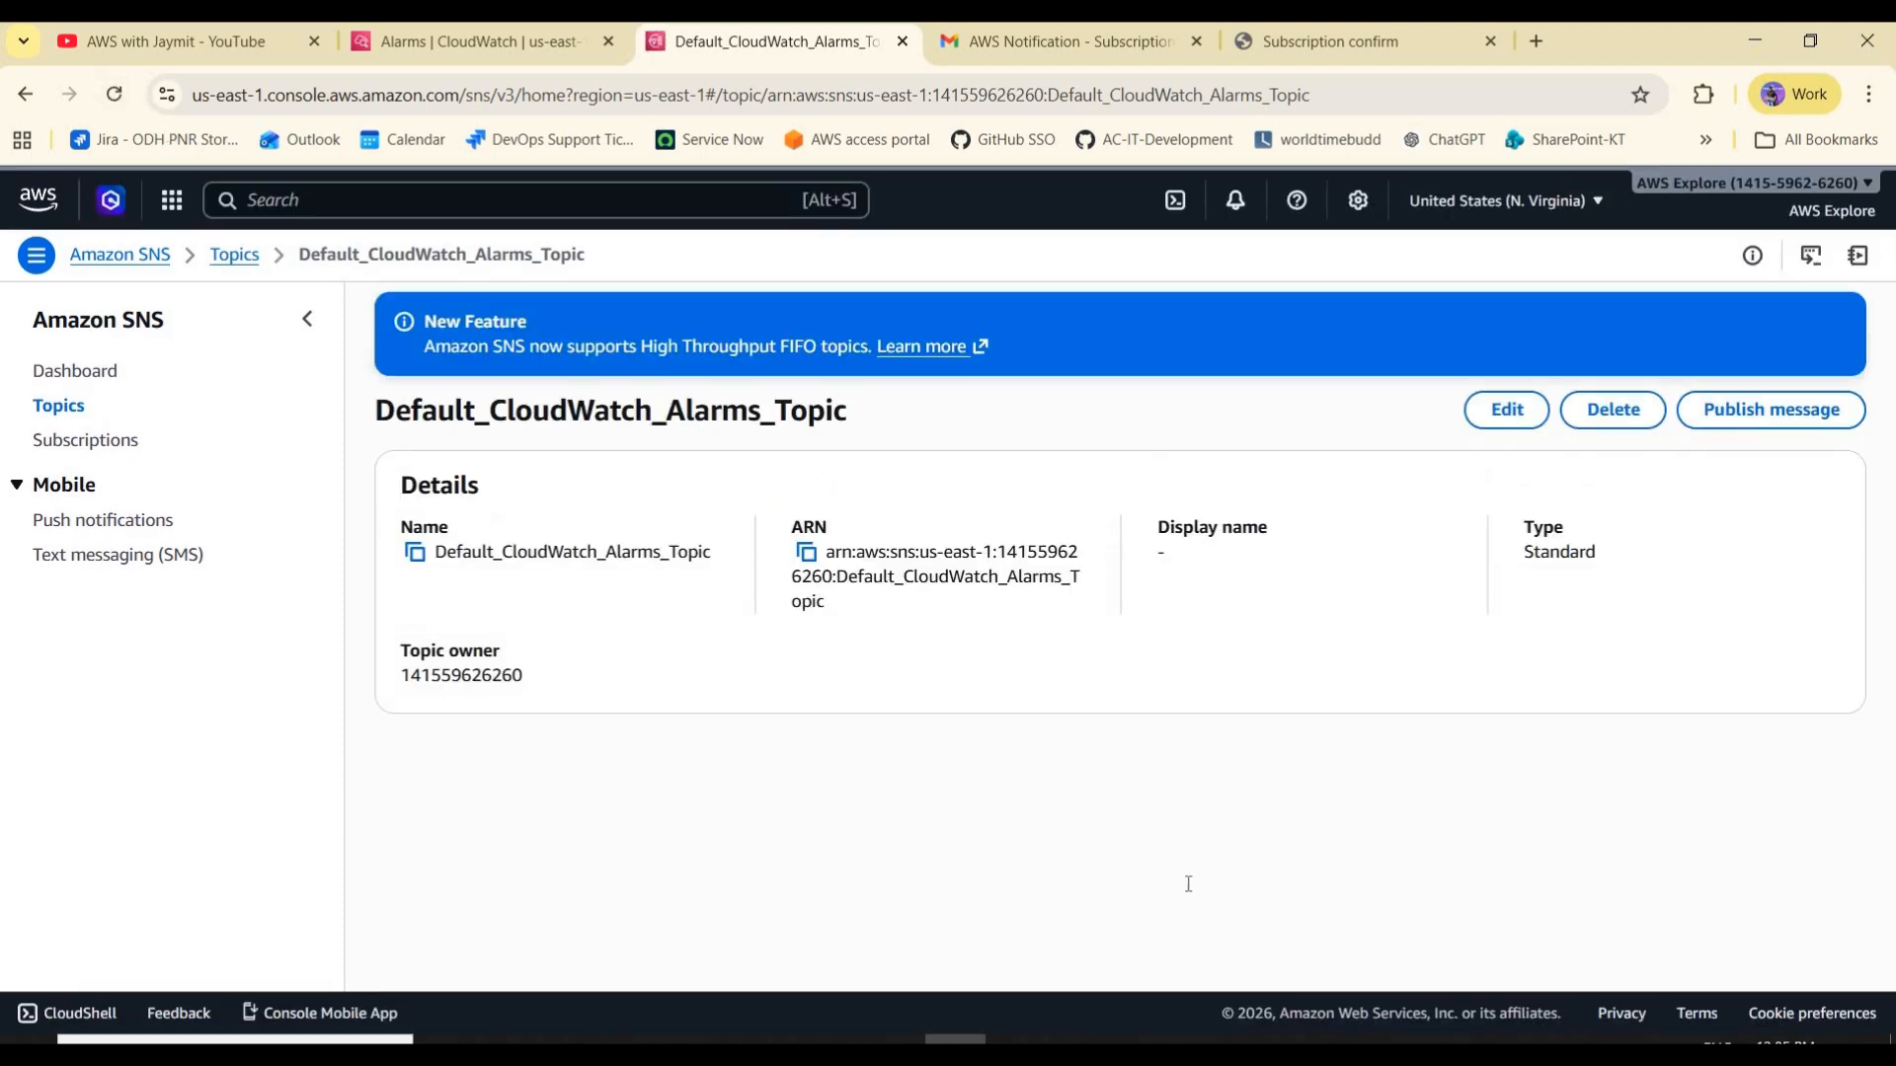
scroll(1147, 894, "down", 2)
left_click_drag(1186, 889, 1270, 890)
left_click_drag(832, 890, 1049, 890)
scroll(541, 419, "up", 2)
left_click_drag(364, 423, 868, 413)
left_click(742, 438)
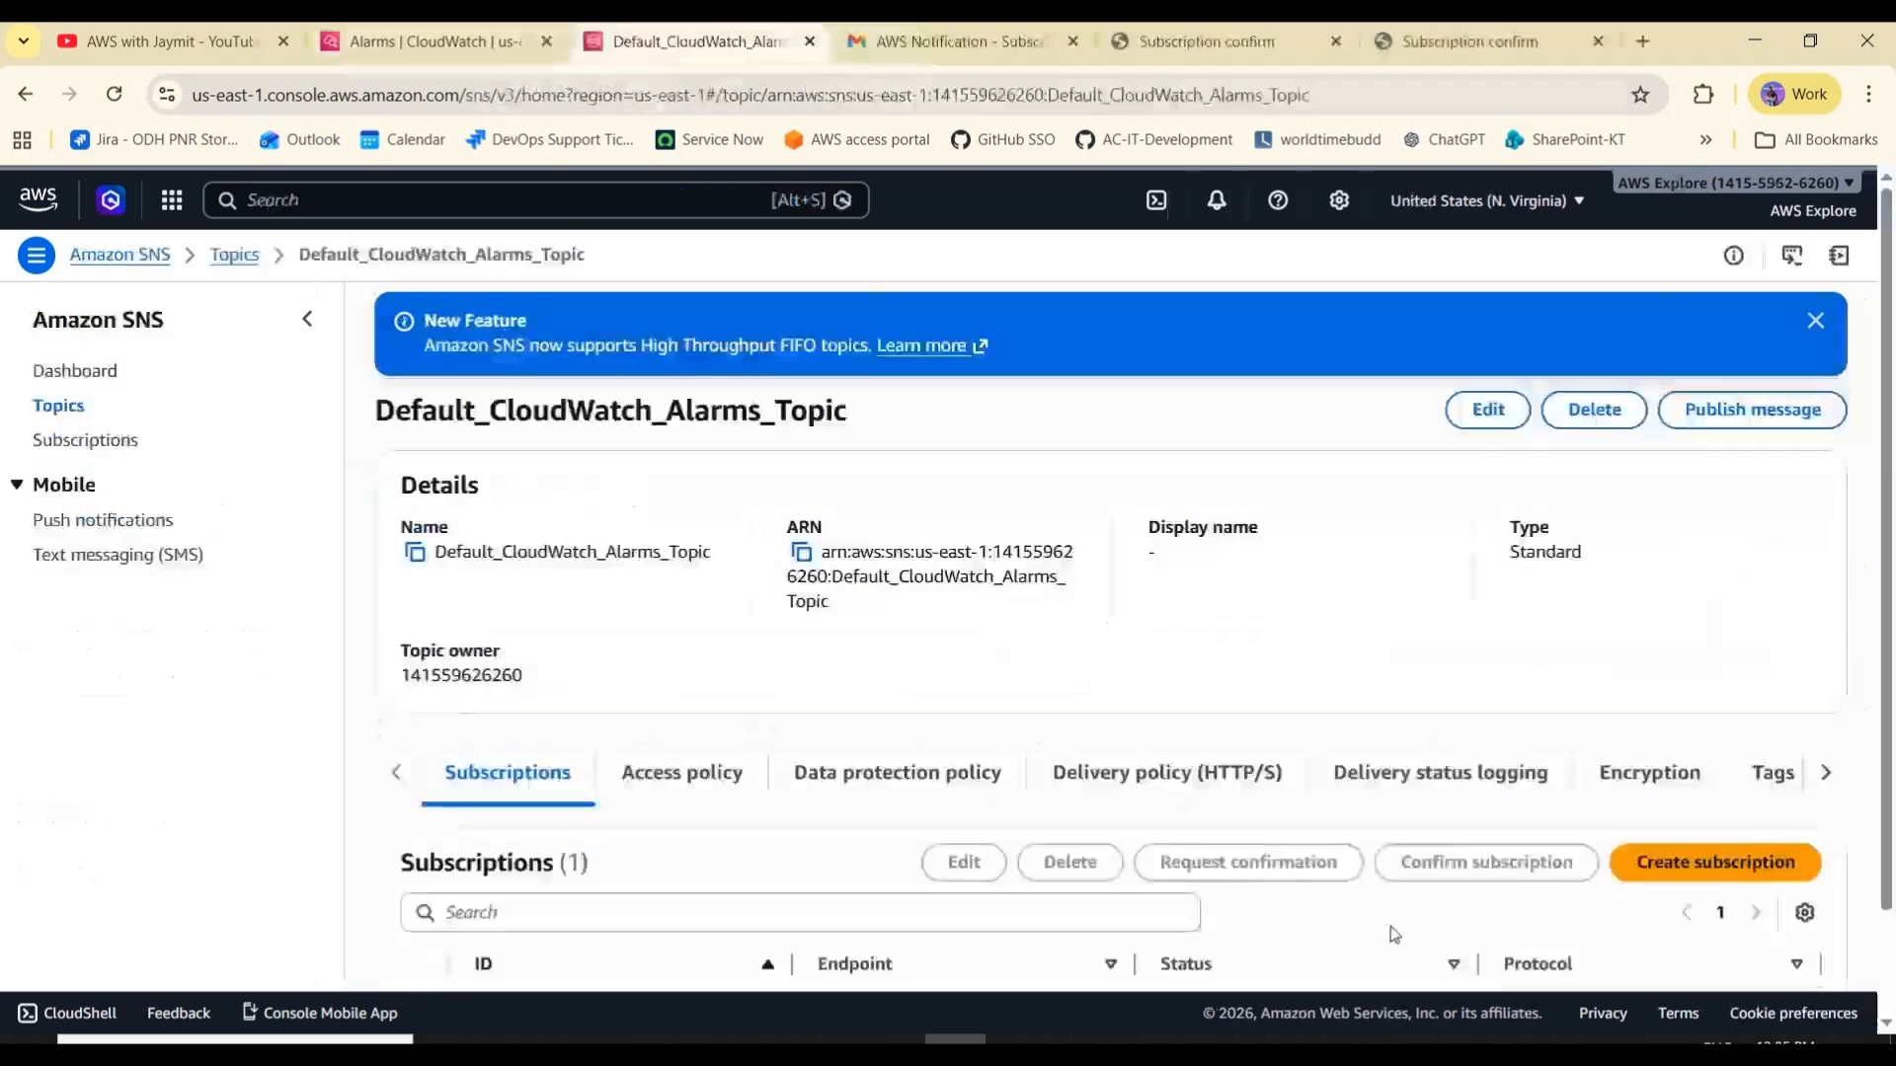
scroll(945, 765, "down", 1)
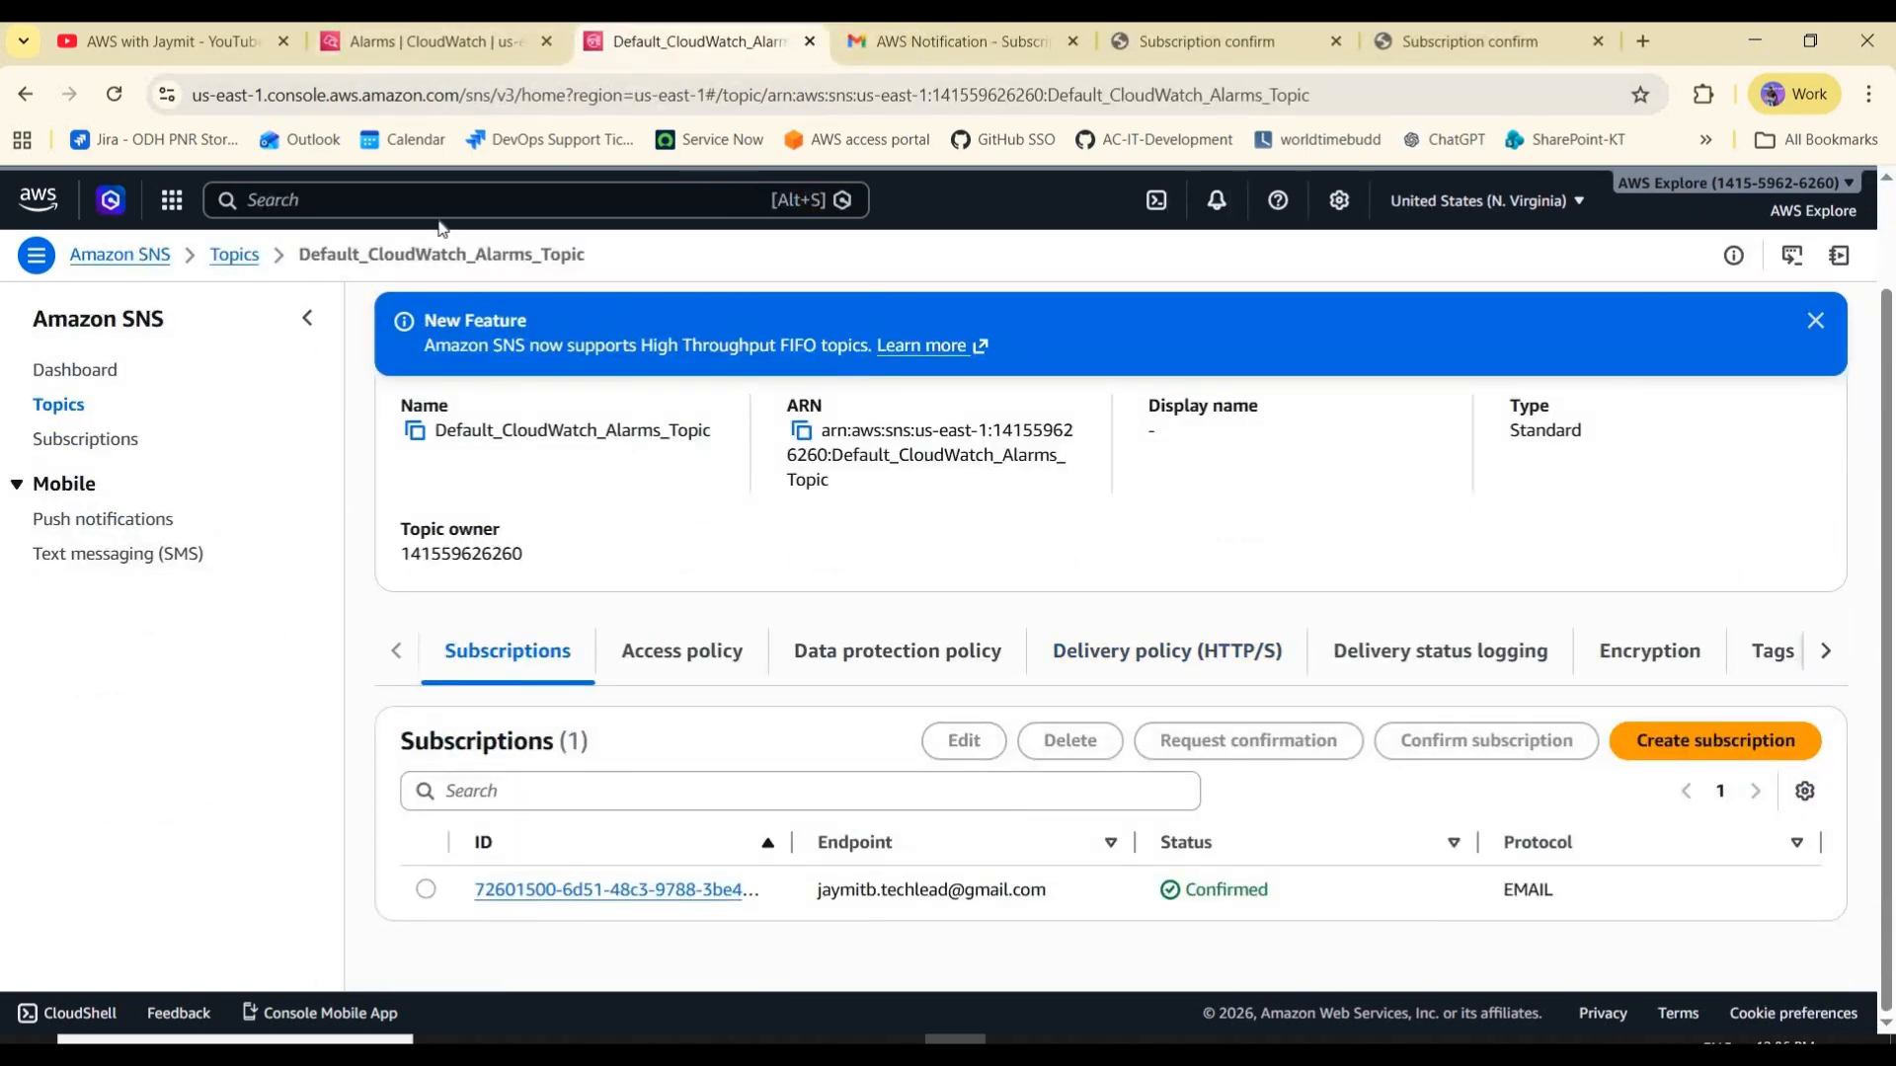
scroll(476, 242, "up", 1)
left_click(115, 94)
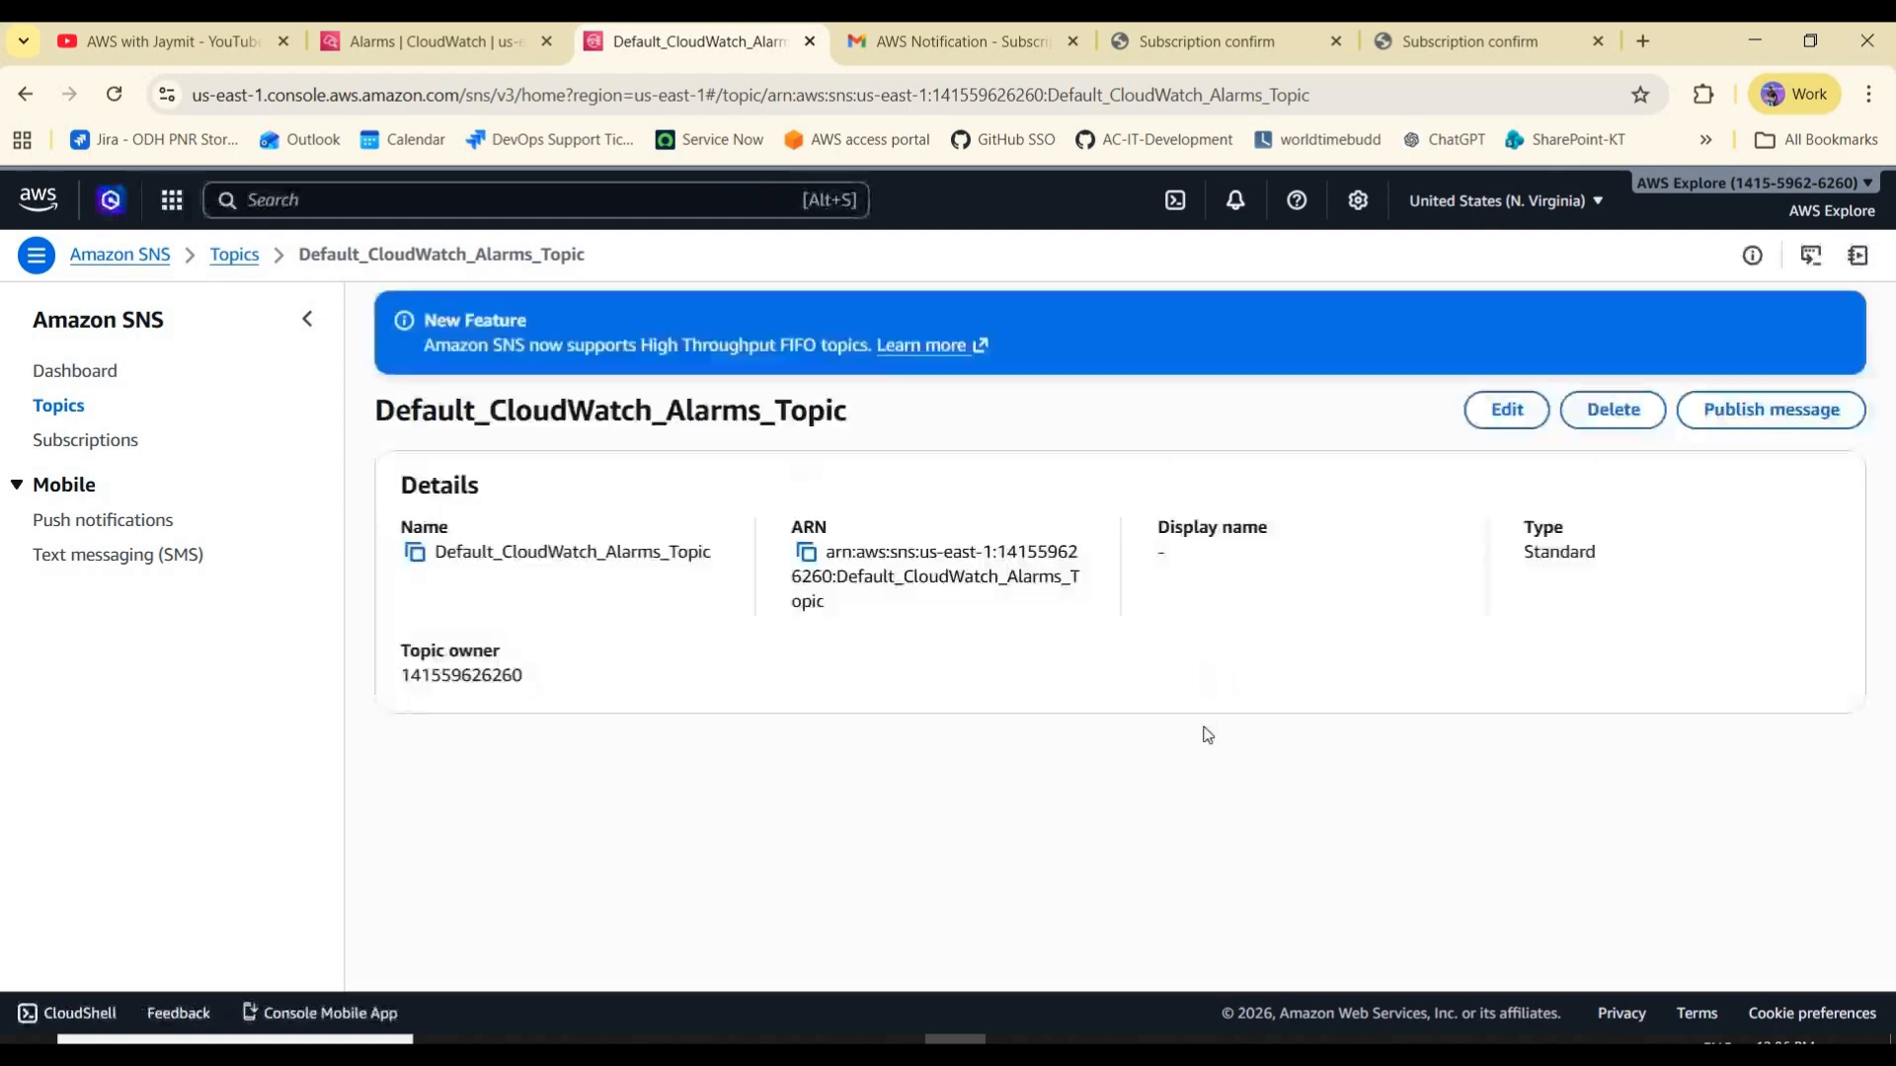
- Return to CloudWatch, reopen the alarms list from the overview and refresh it
key("ctrl+Page_Up")
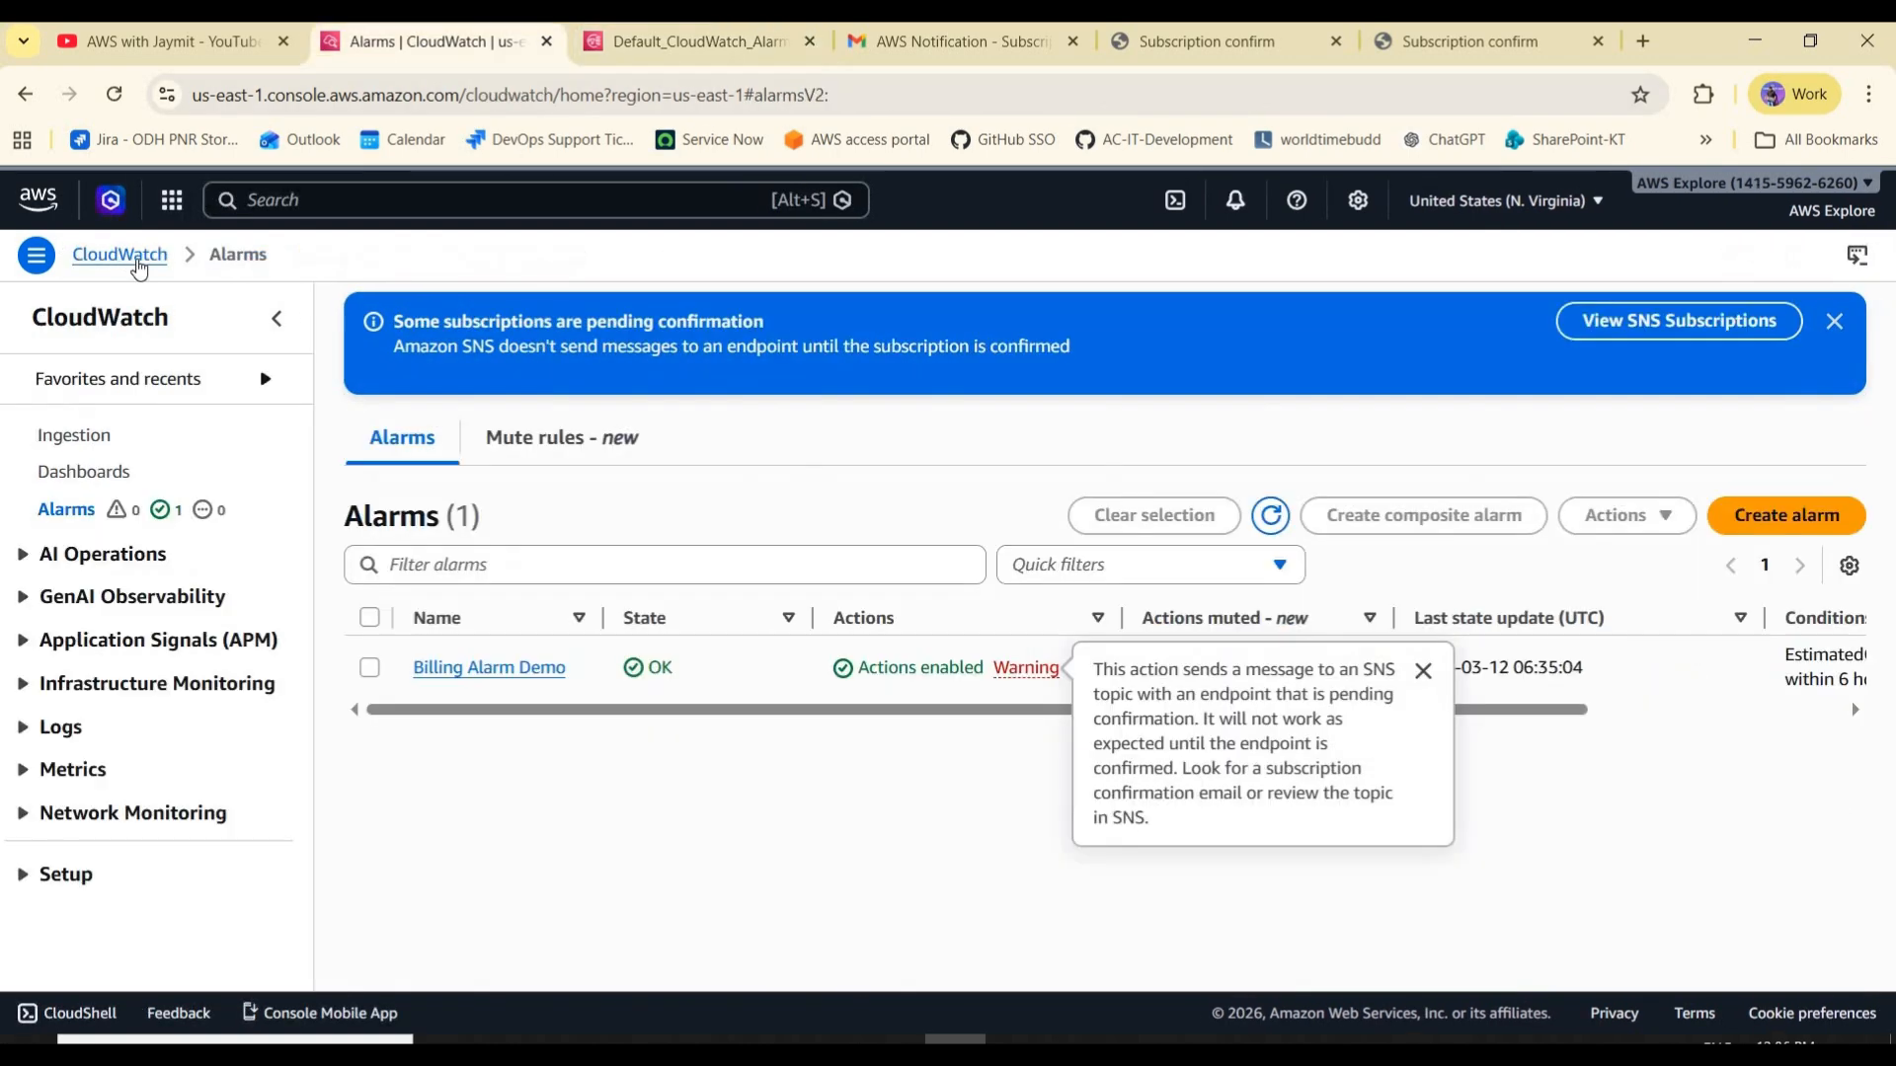
left_click(120, 255)
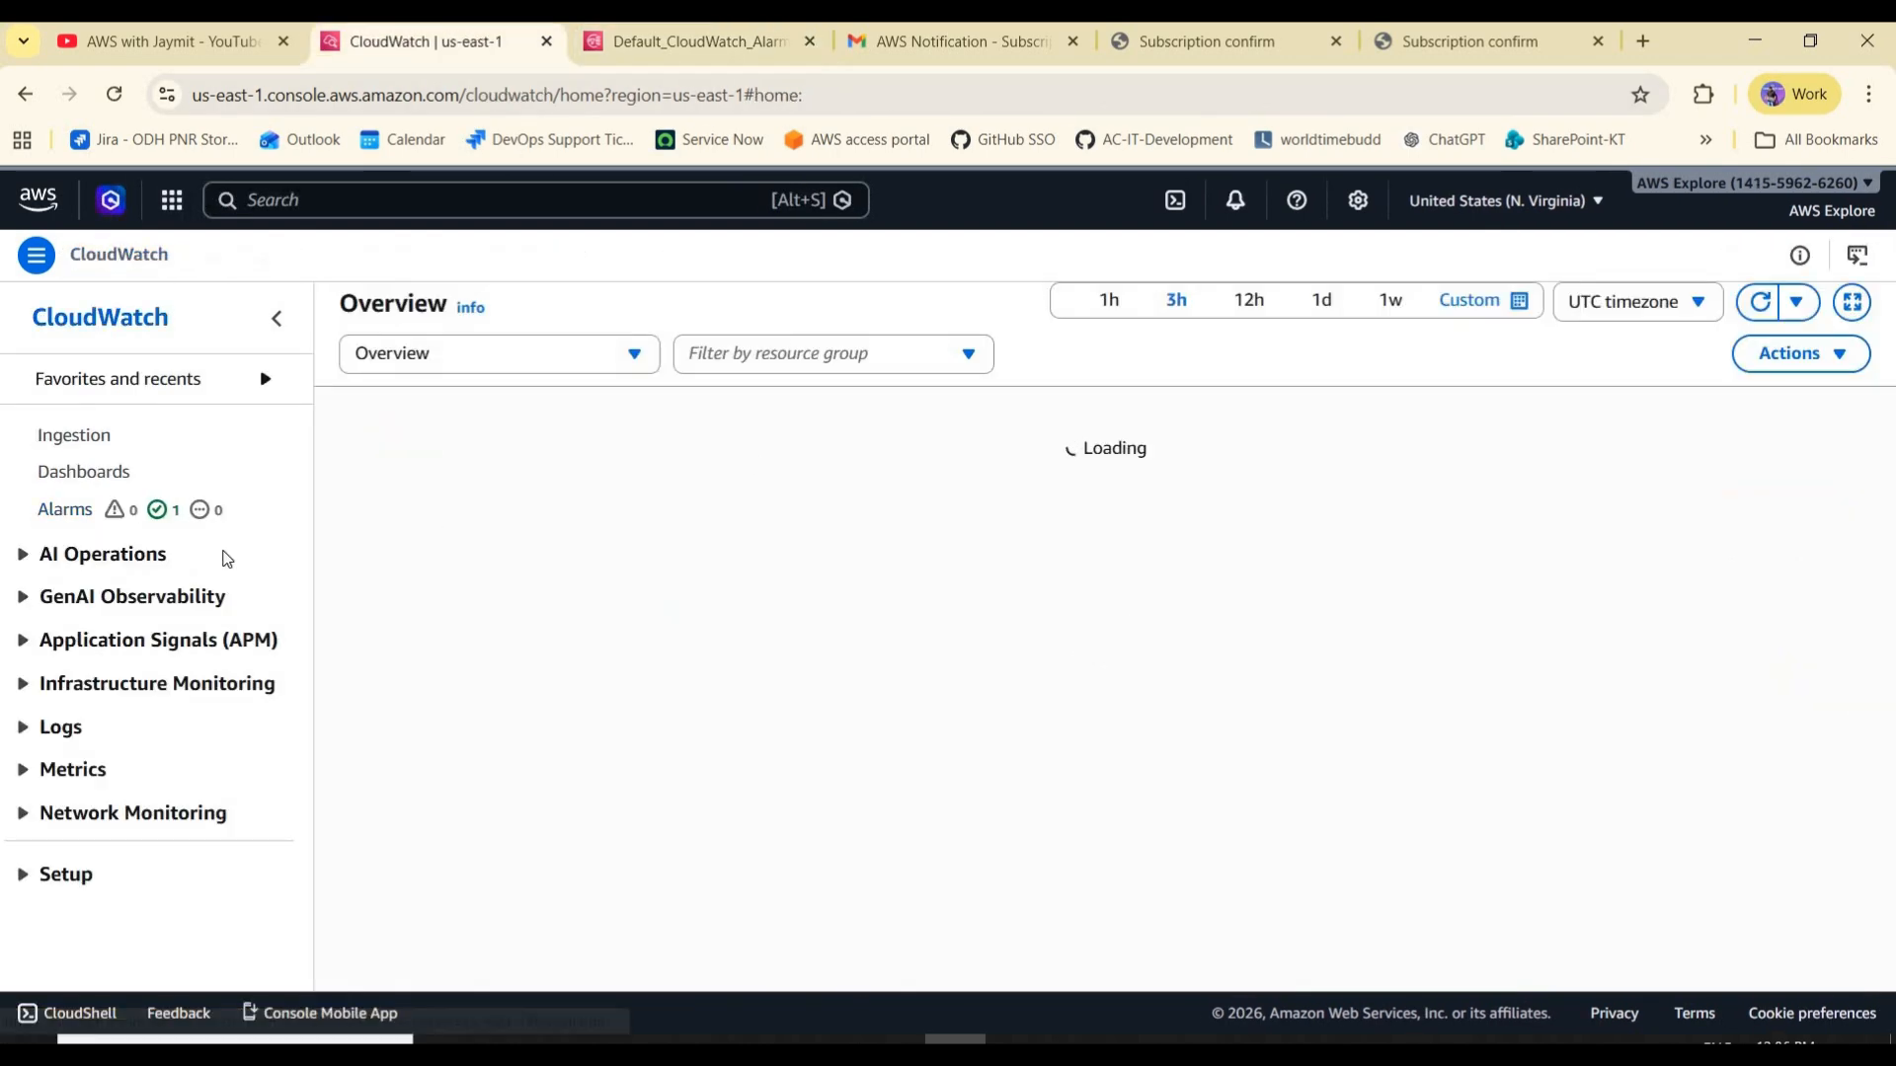
left_click(50, 514)
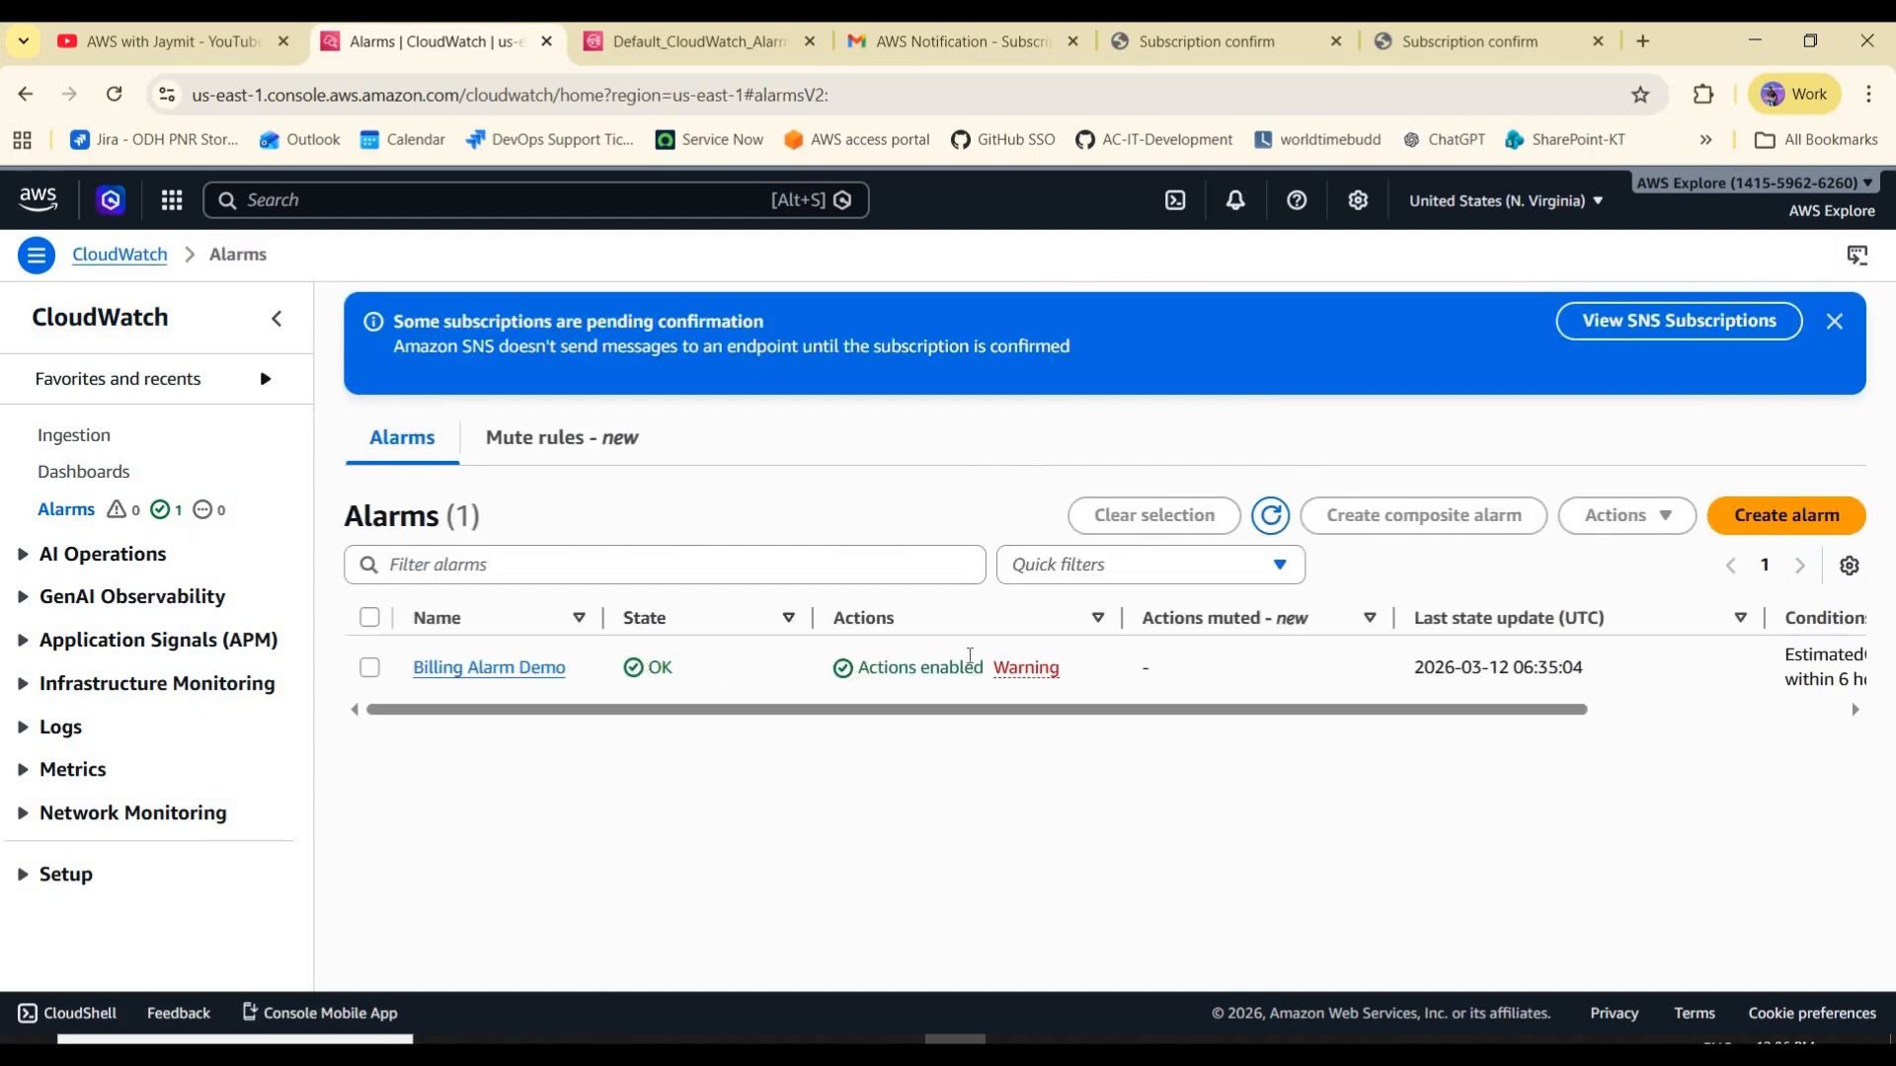
left_click(1269, 517)
left_click(1268, 517)
- Read the pending-confirmation warning on the Billing Alarm Demo actions again and dismiss it
left_click(1027, 672)
left_click_drag(1094, 671, 1322, 821)
left_click(1314, 805)
left_click_drag(1220, 695, 954, 783)
left_click(1423, 672)
- Refresh the alarms list, examine Billing Alarm Demo's actions and state, and look over its detail page
left_click_drag(815, 709, 977, 683)
left_click(1271, 517)
left_click(1270, 522)
double_click(887, 668)
left_click_drag(603, 612, 710, 671)
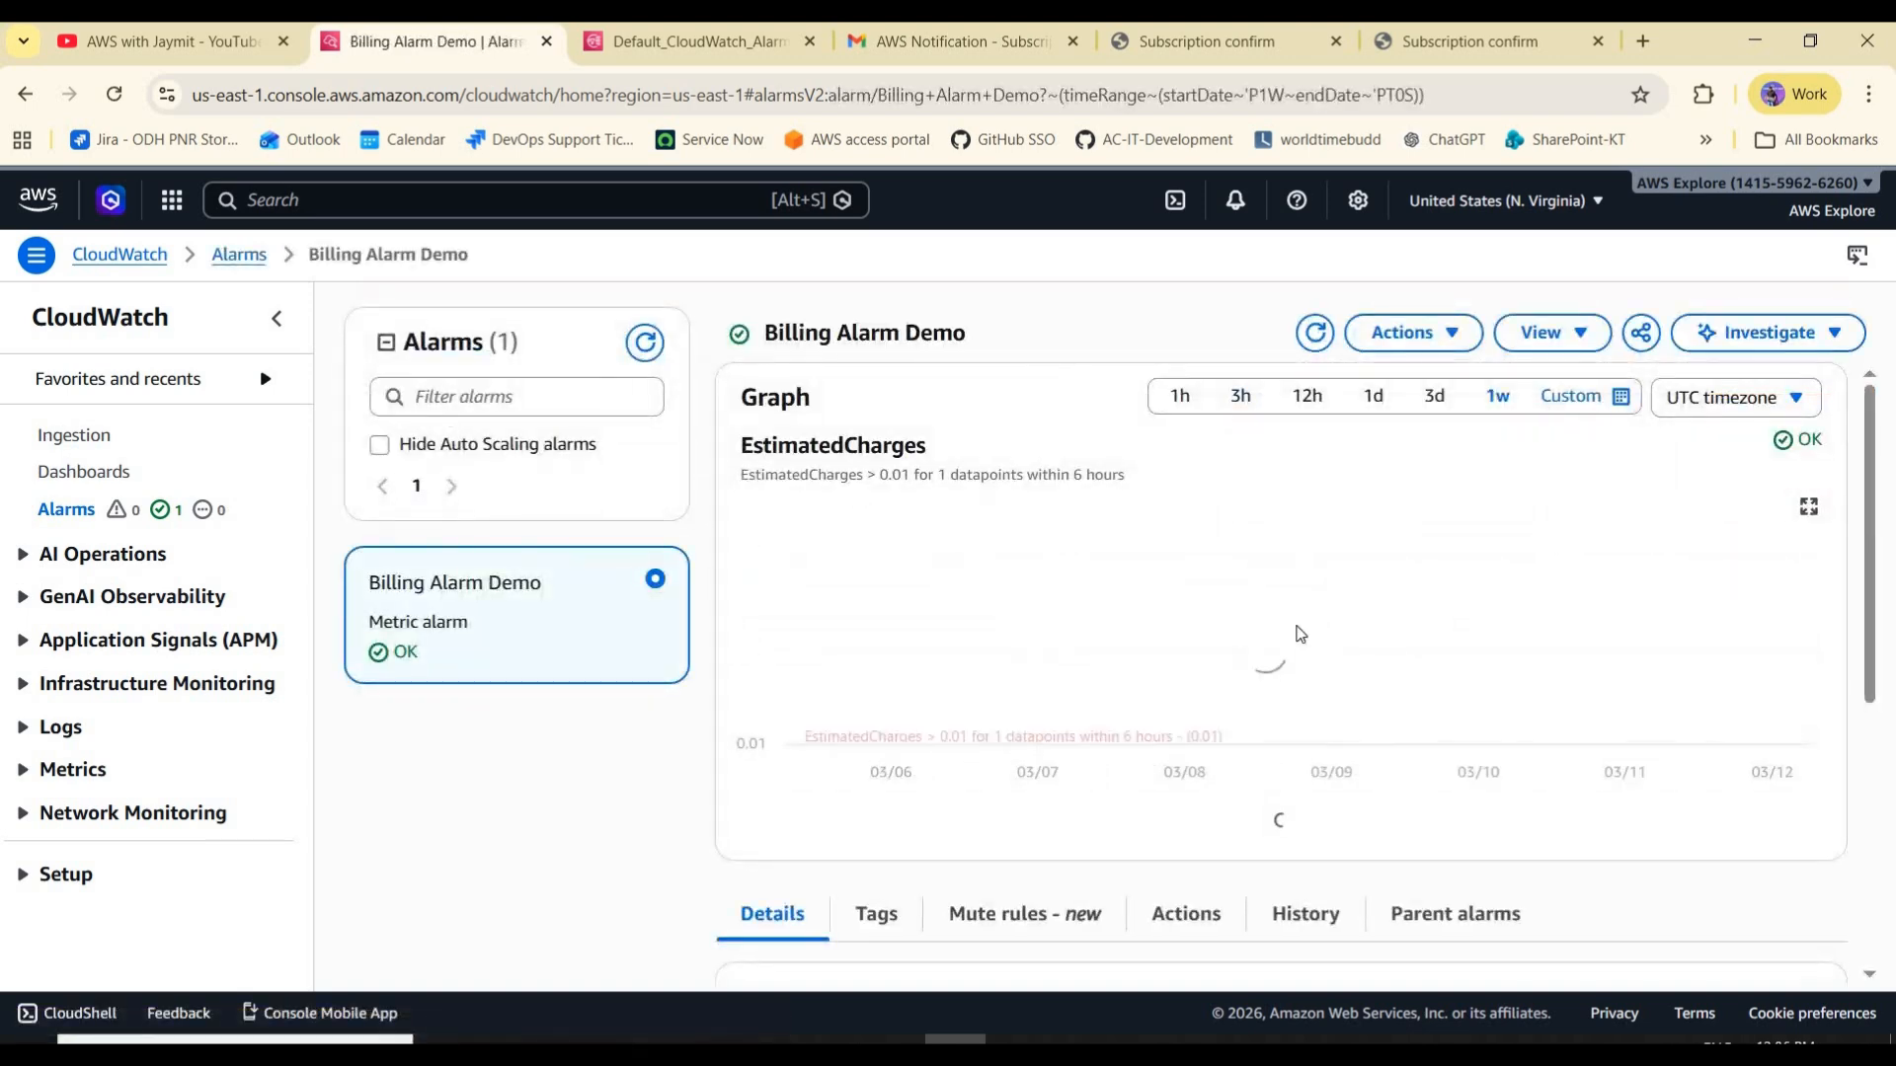
scroll(1122, 756, "down", 3)
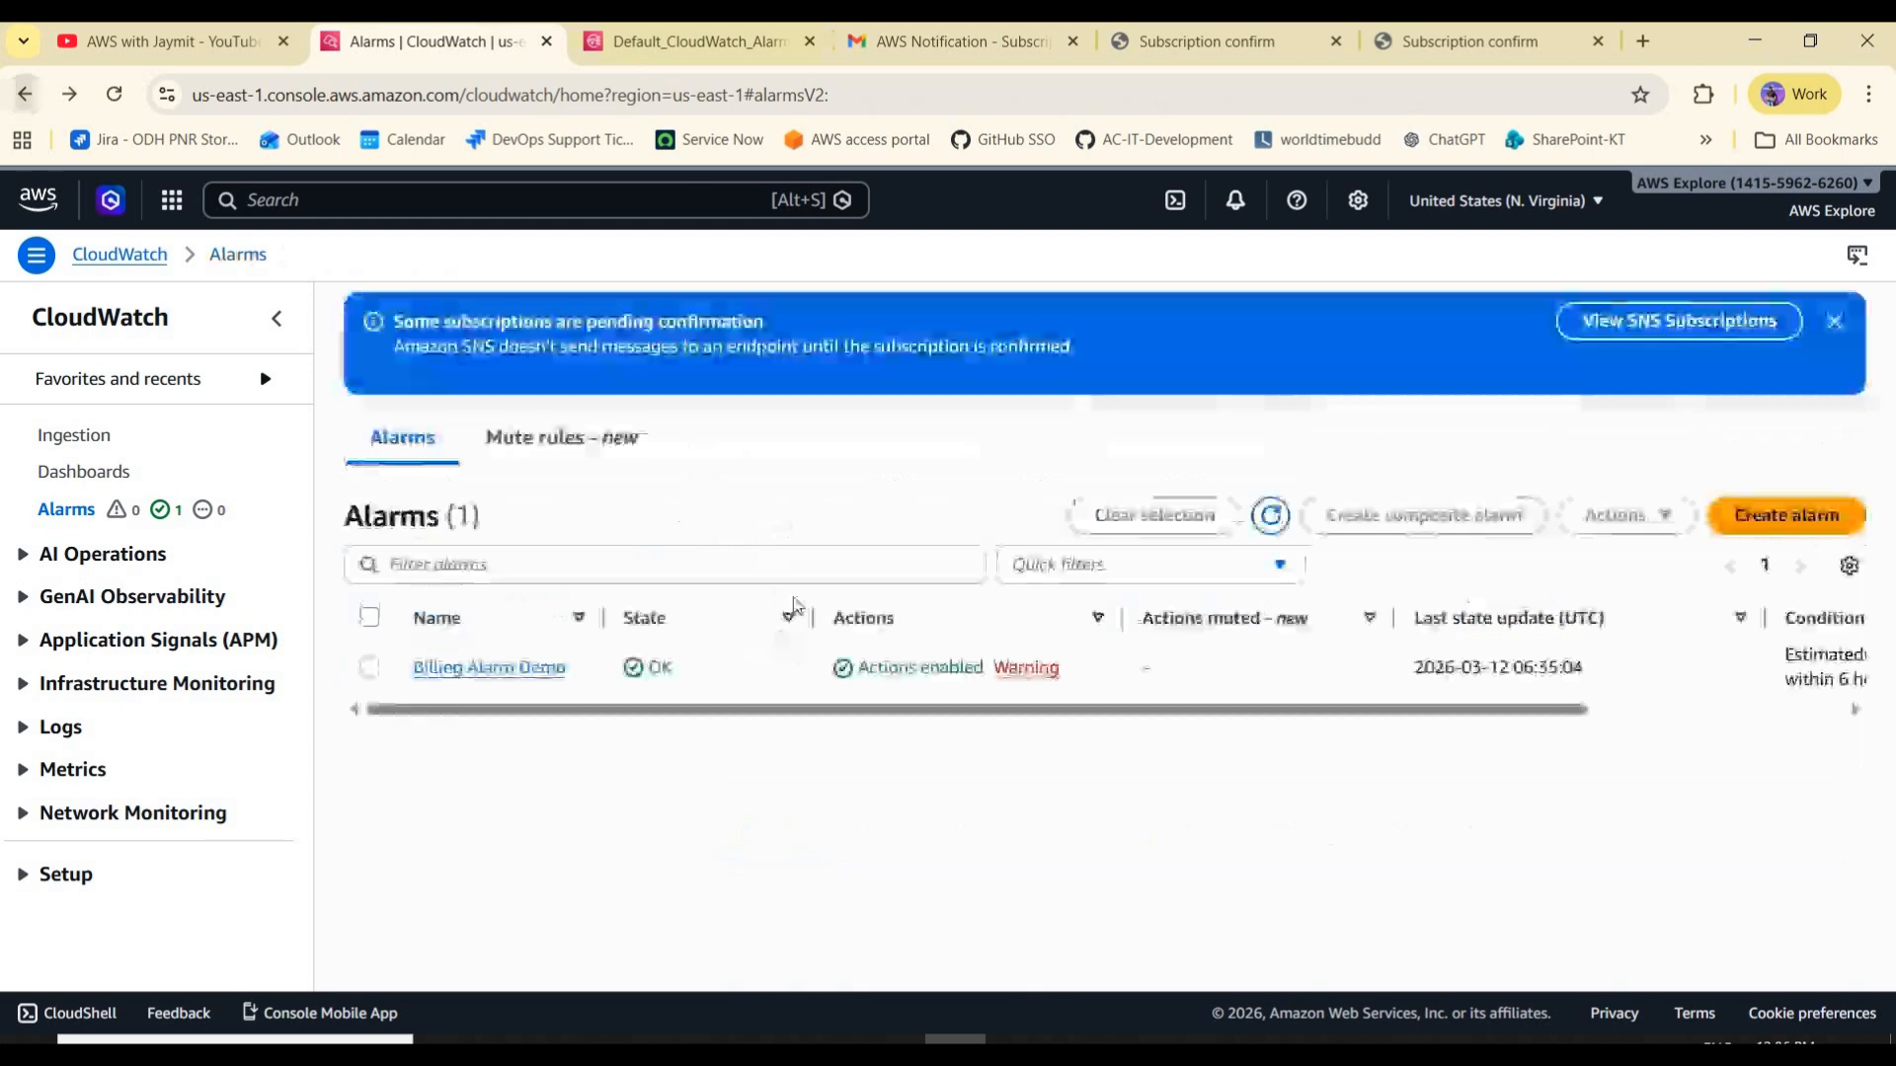
- Recheck the email subscription's endpoint and status on Default_CloudWatch_Alarms_Topic, and return to the SNS topics list
left_click(640, 42)
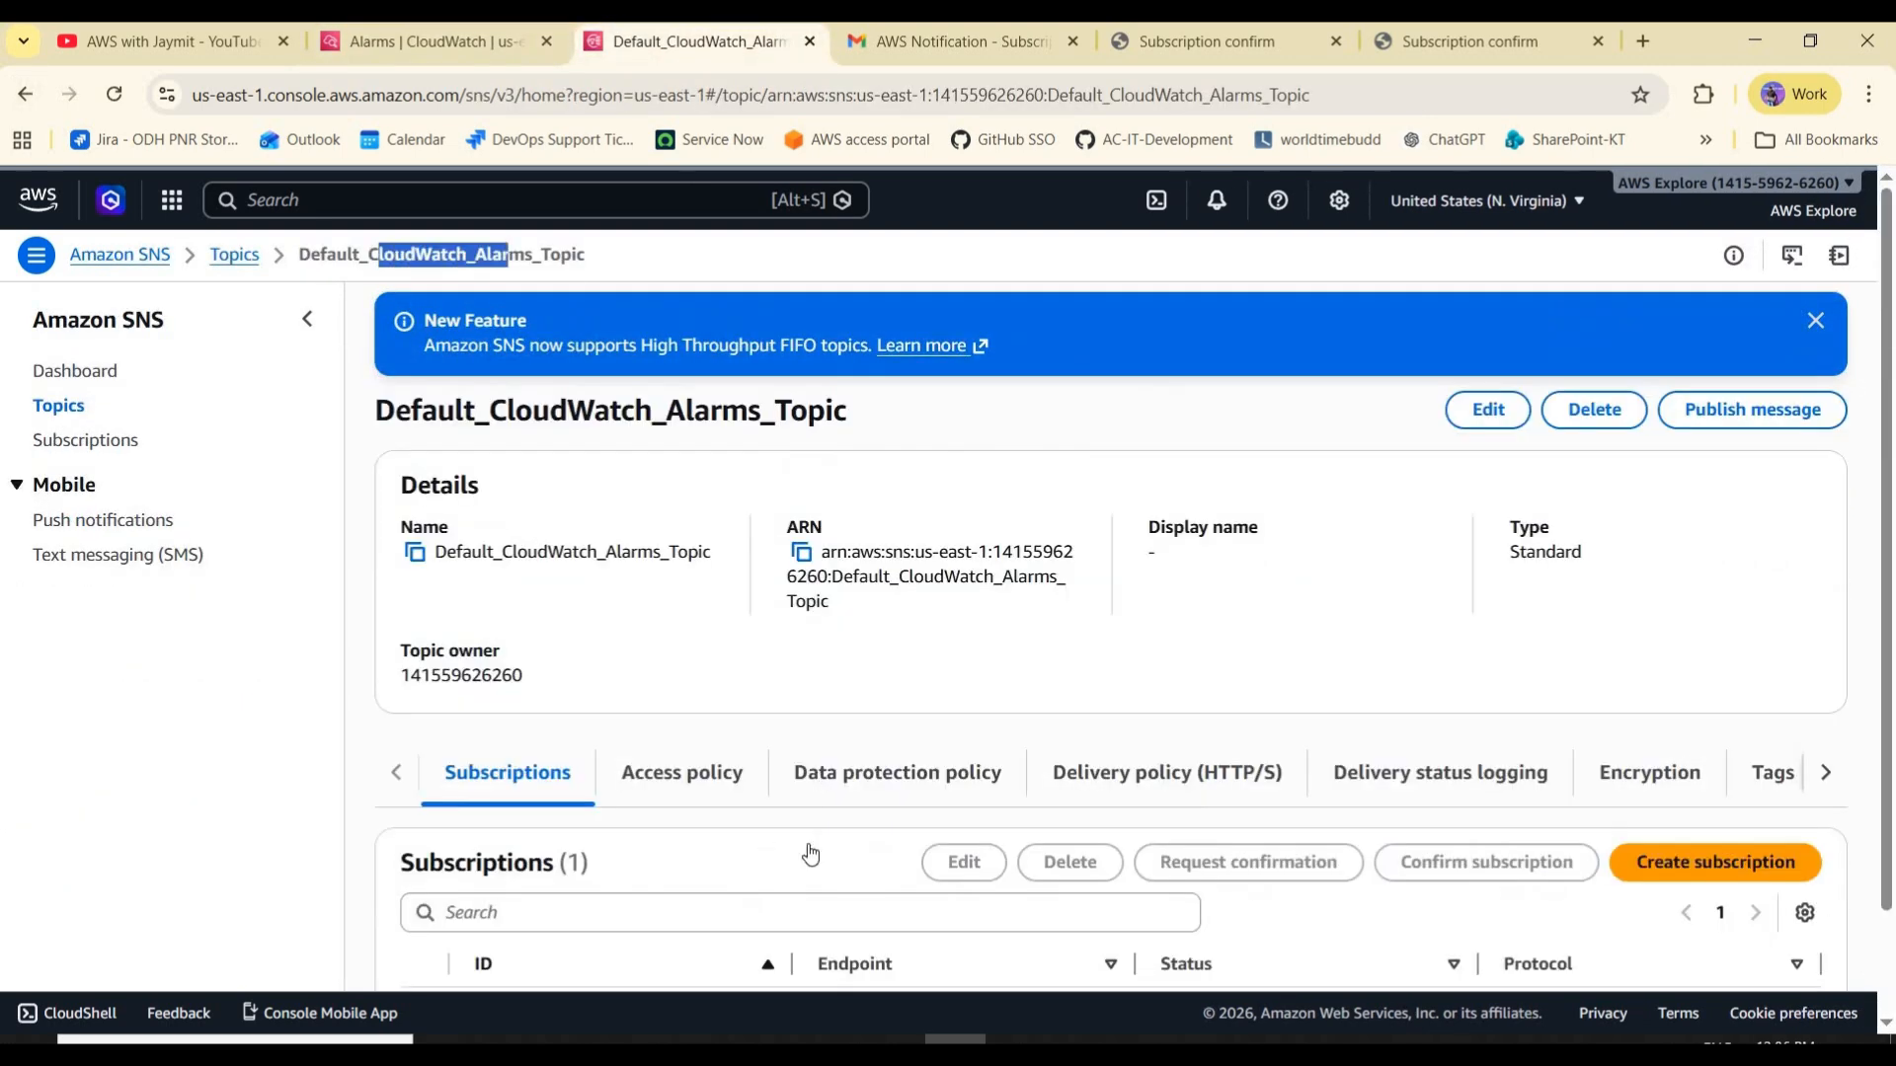
scroll(808, 855, "down", 2)
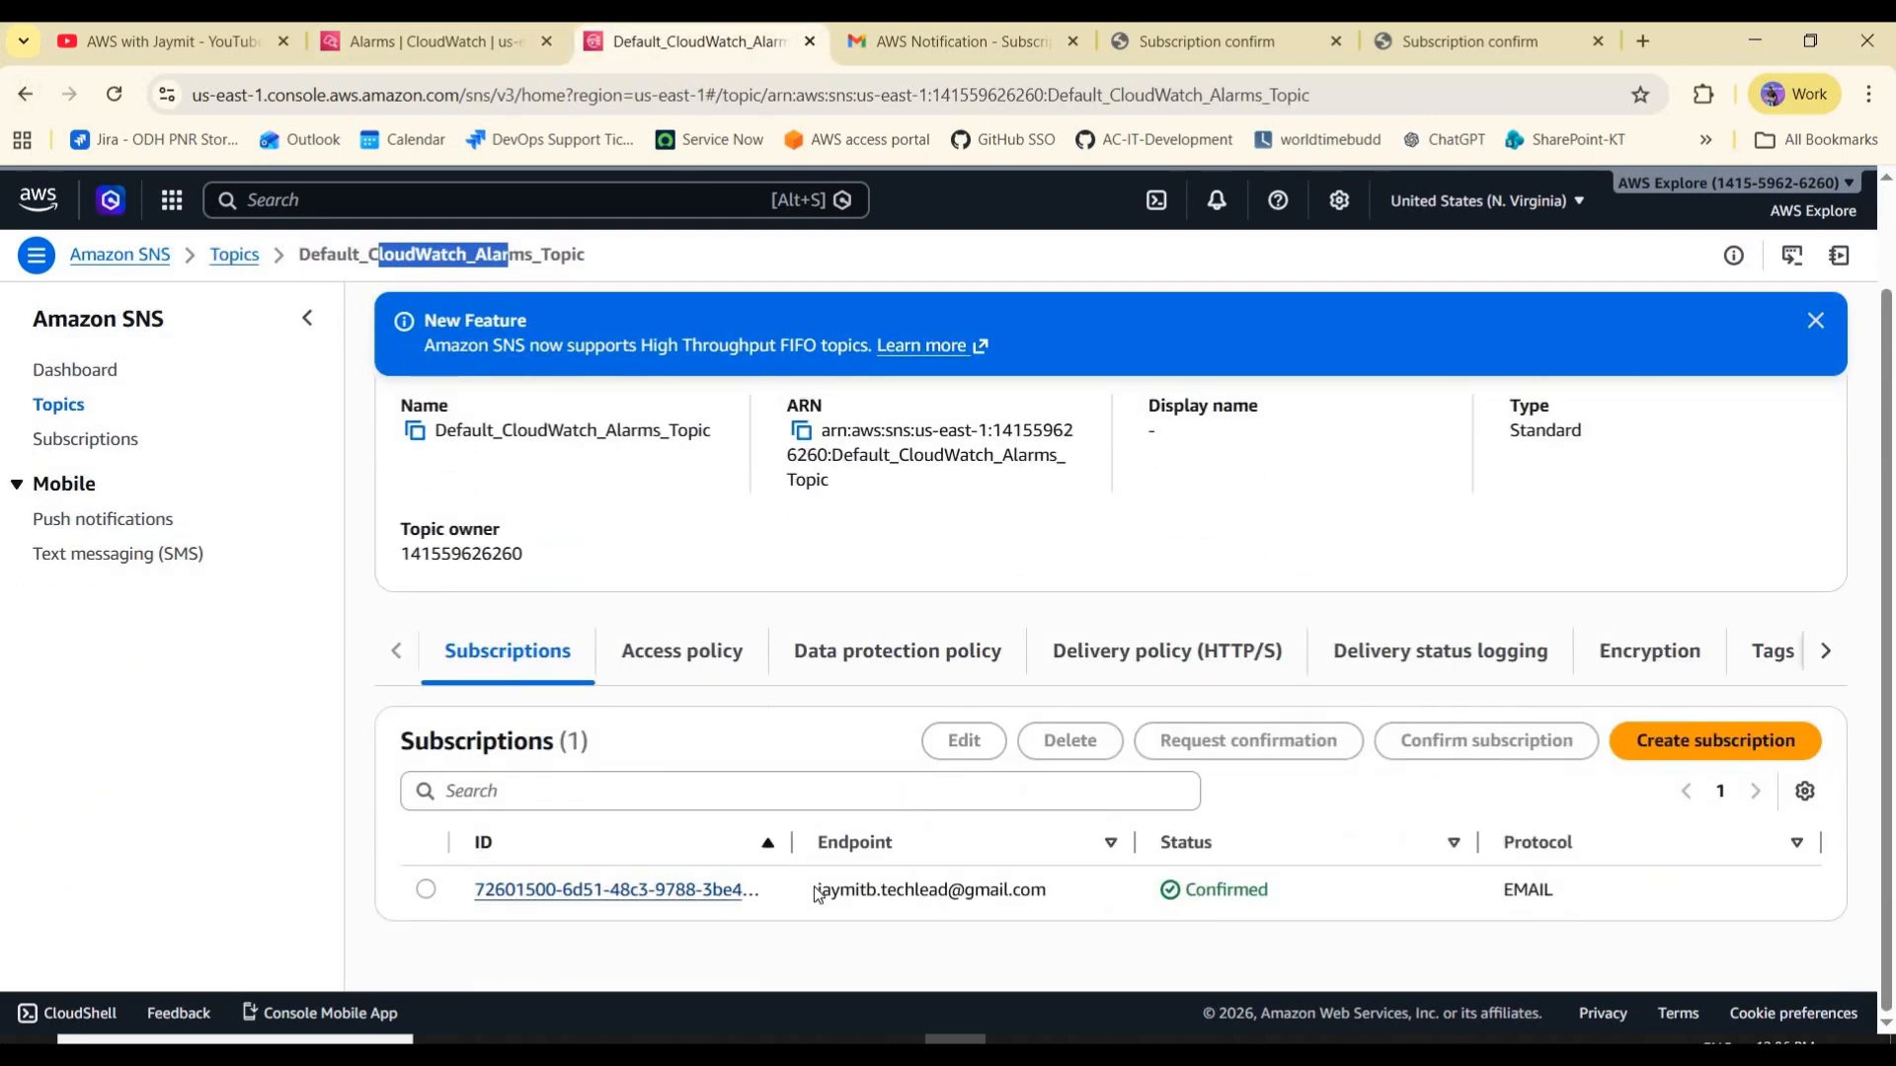
left_click_drag(817, 889, 1049, 891)
left_click(1121, 776)
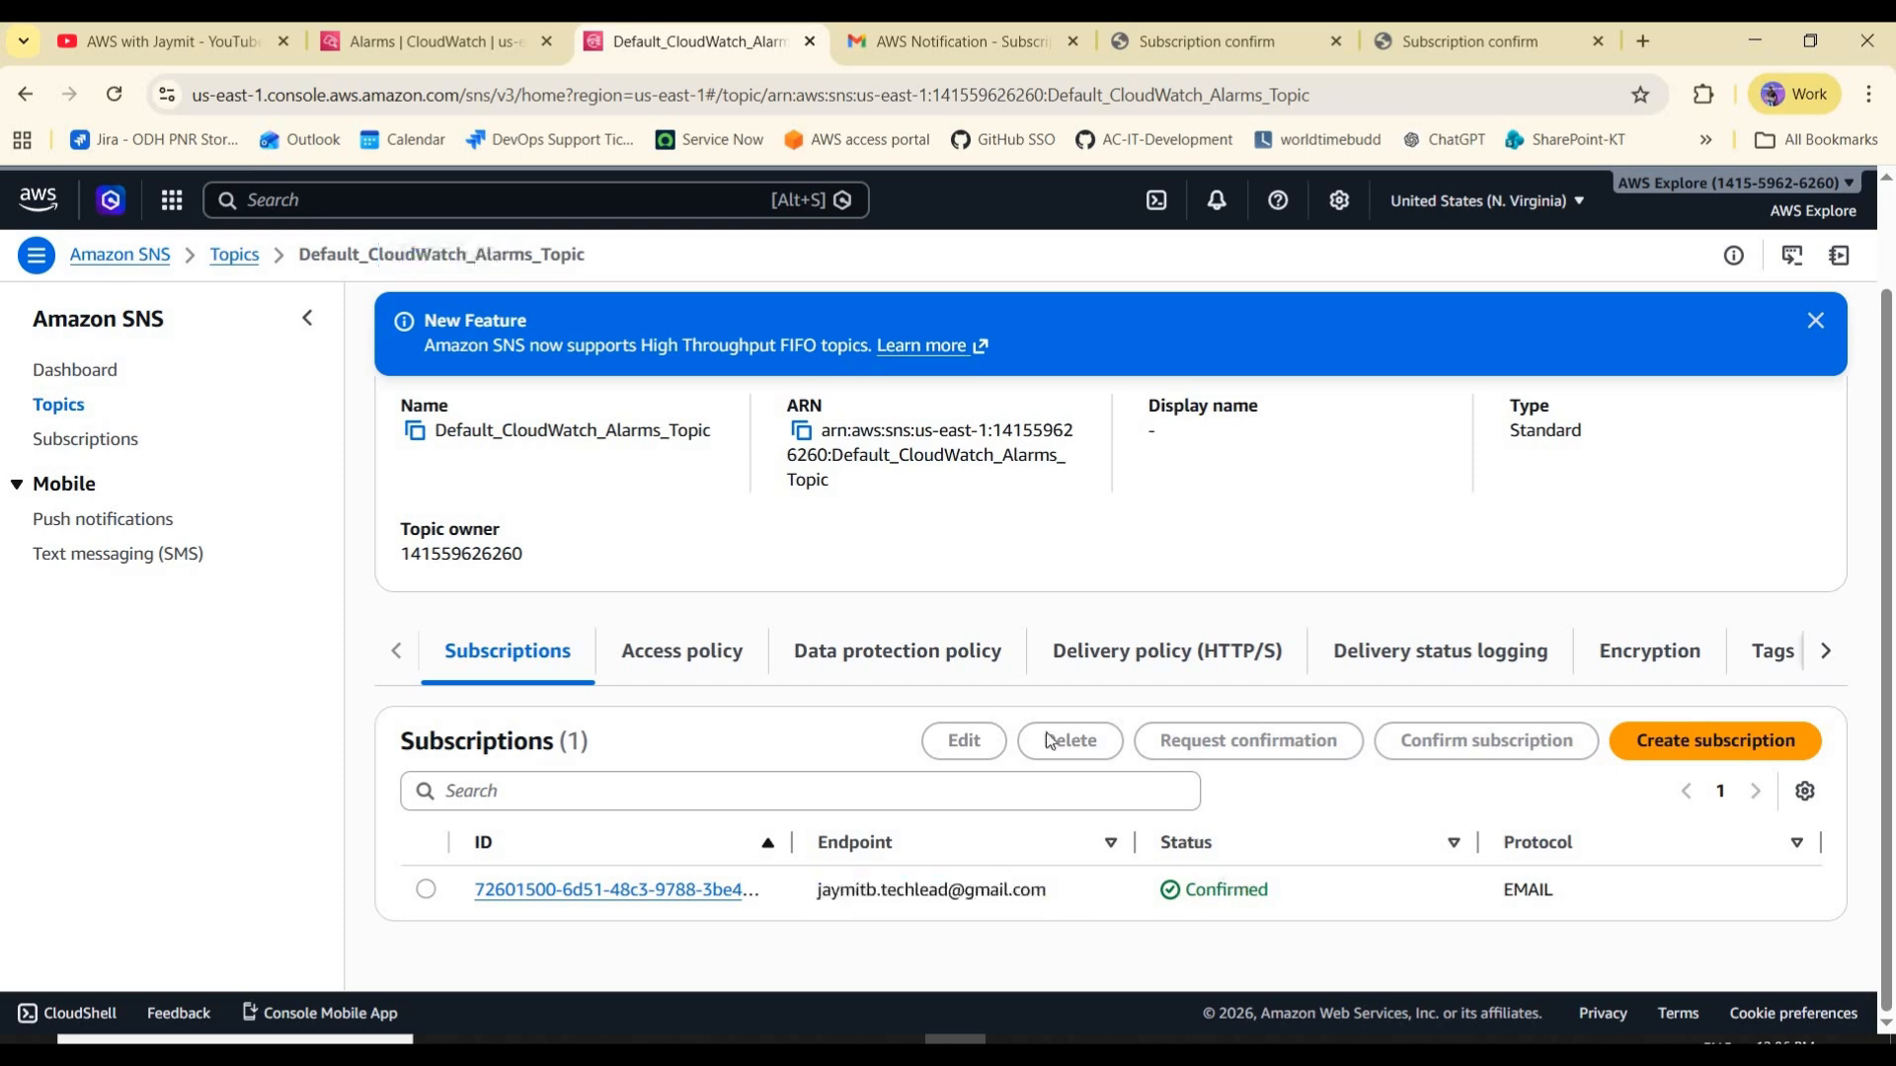
left_click_drag(1186, 890, 1270, 892)
scroll(1319, 913, "up", 2)
scroll(1328, 920, "down", 2)
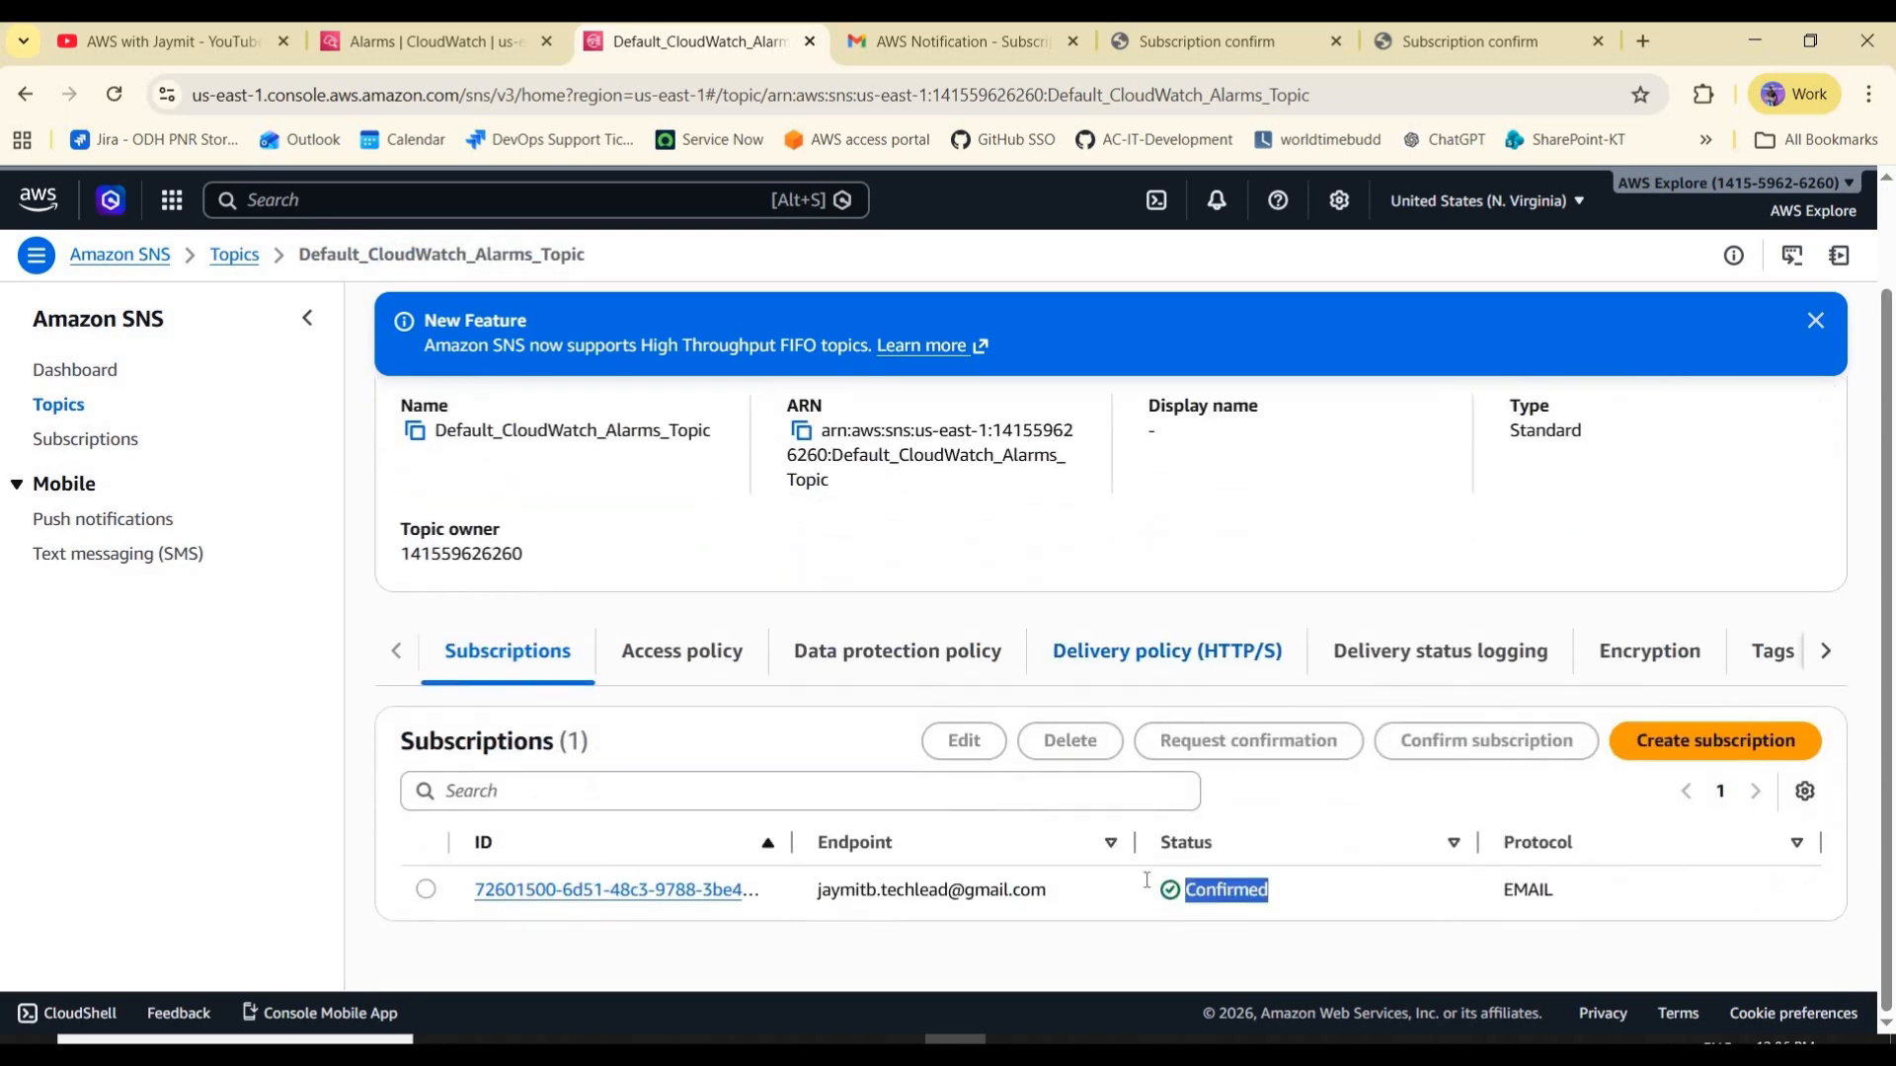
left_click(248, 263)
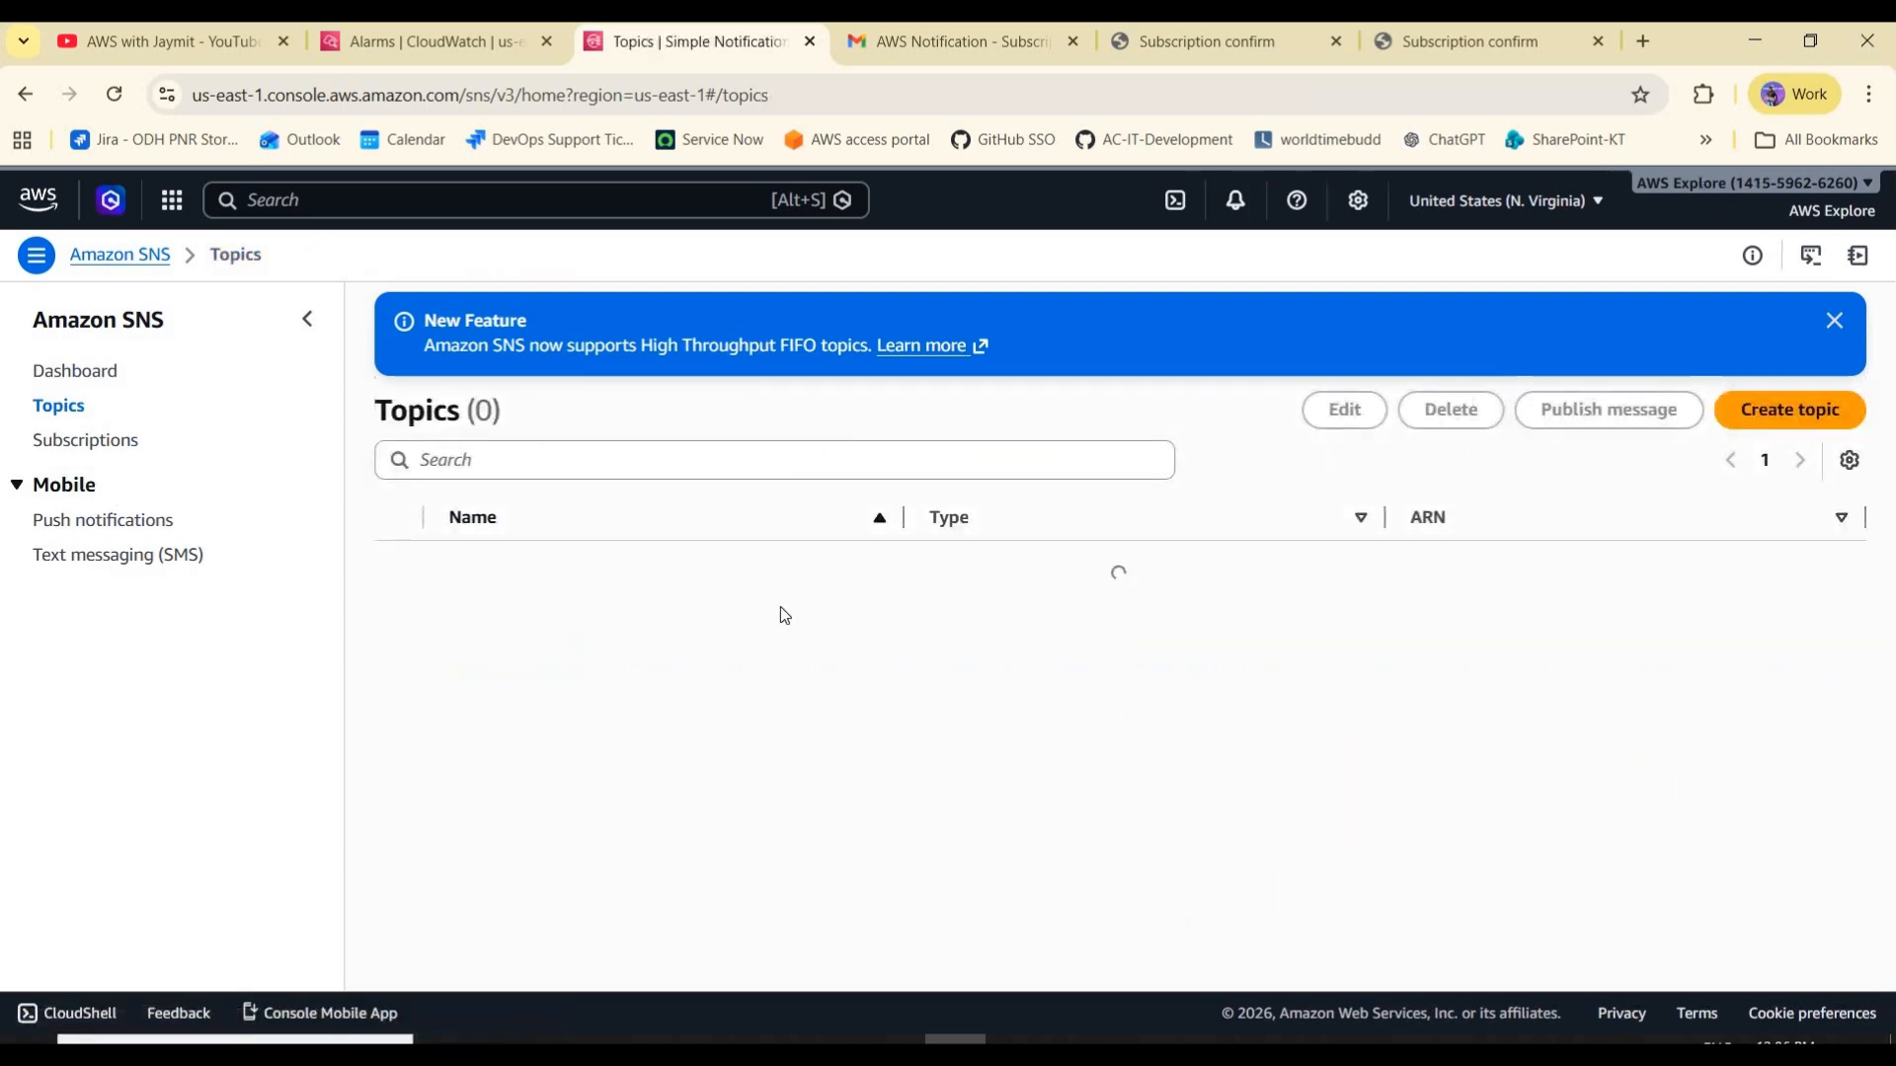
- Refresh the CloudWatch alarms list and review Billing Alarm Demo's graph, threshold, metric and action details on its page
key("ctrl+shift+Tab")
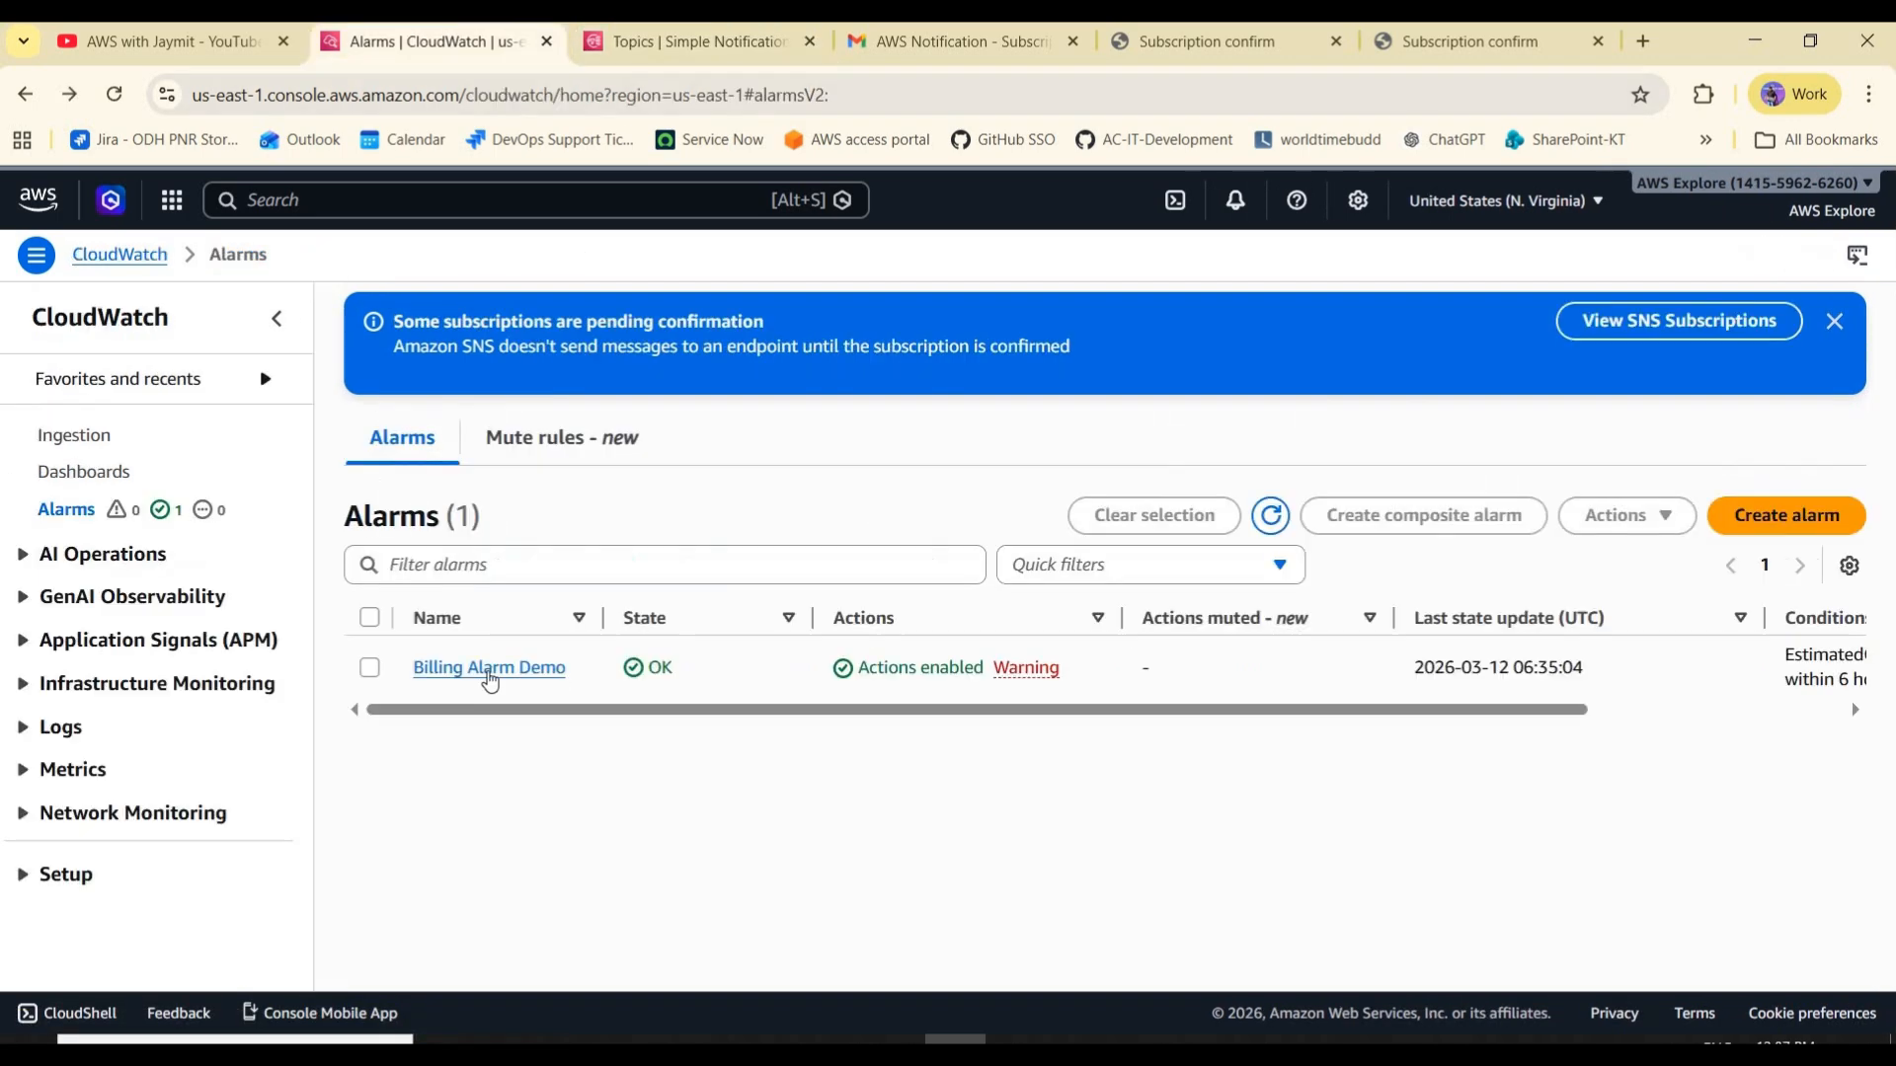
left_click(1271, 515)
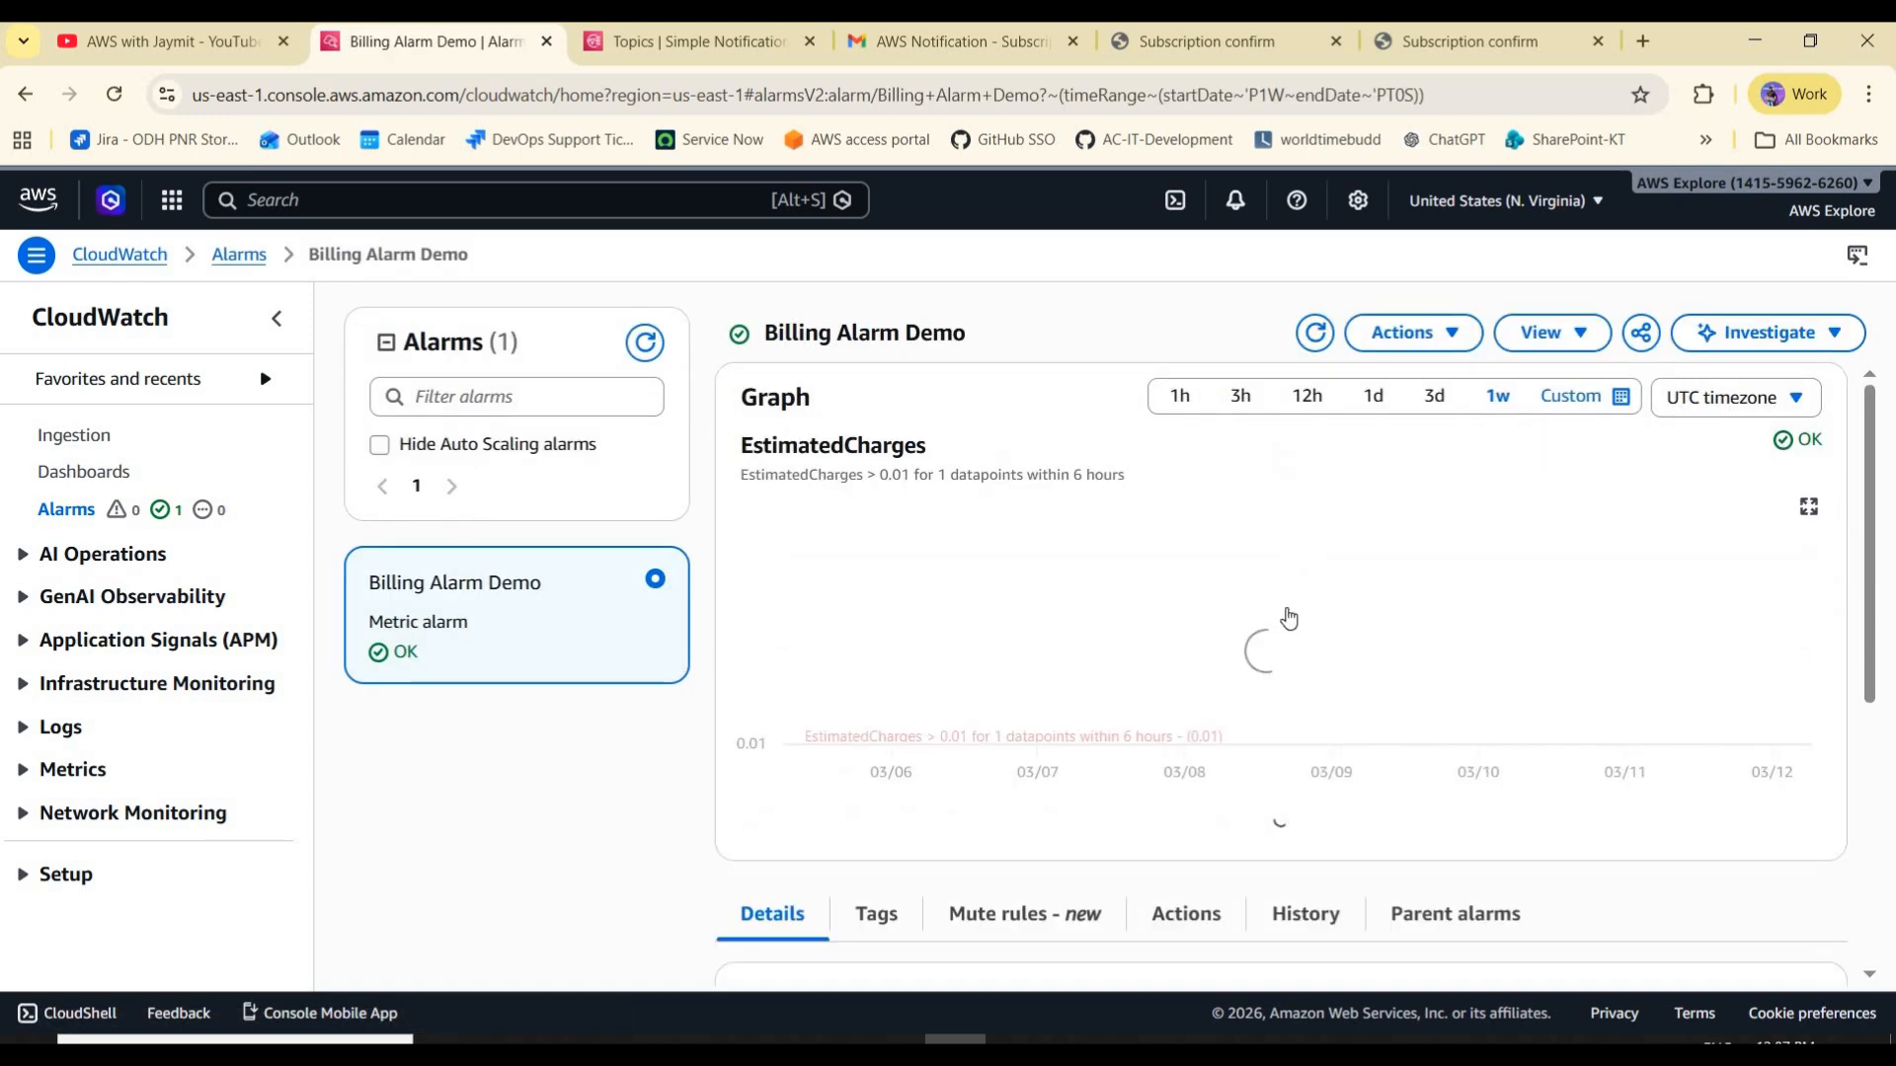
scroll(1189, 645, "down", 1)
scroll(1189, 646, "down", 6)
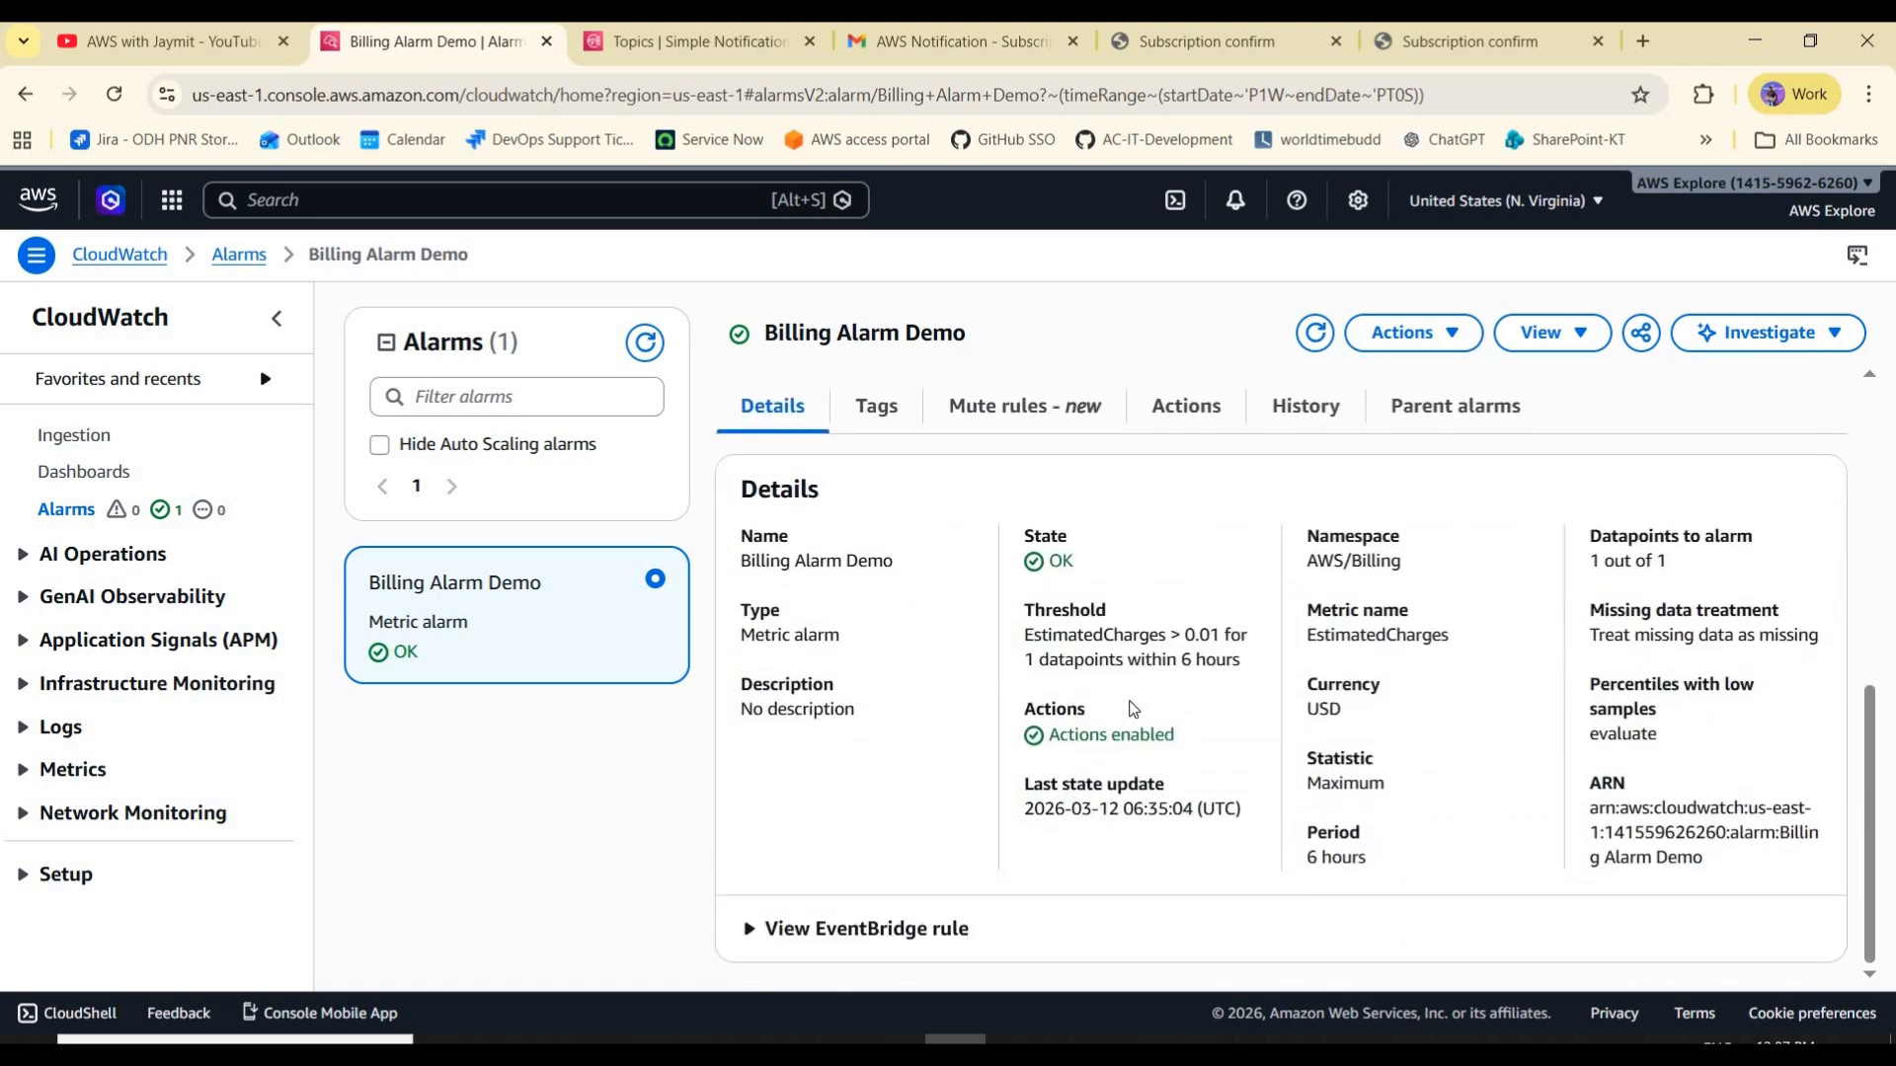
scroll(1352, 568, "up", 7)
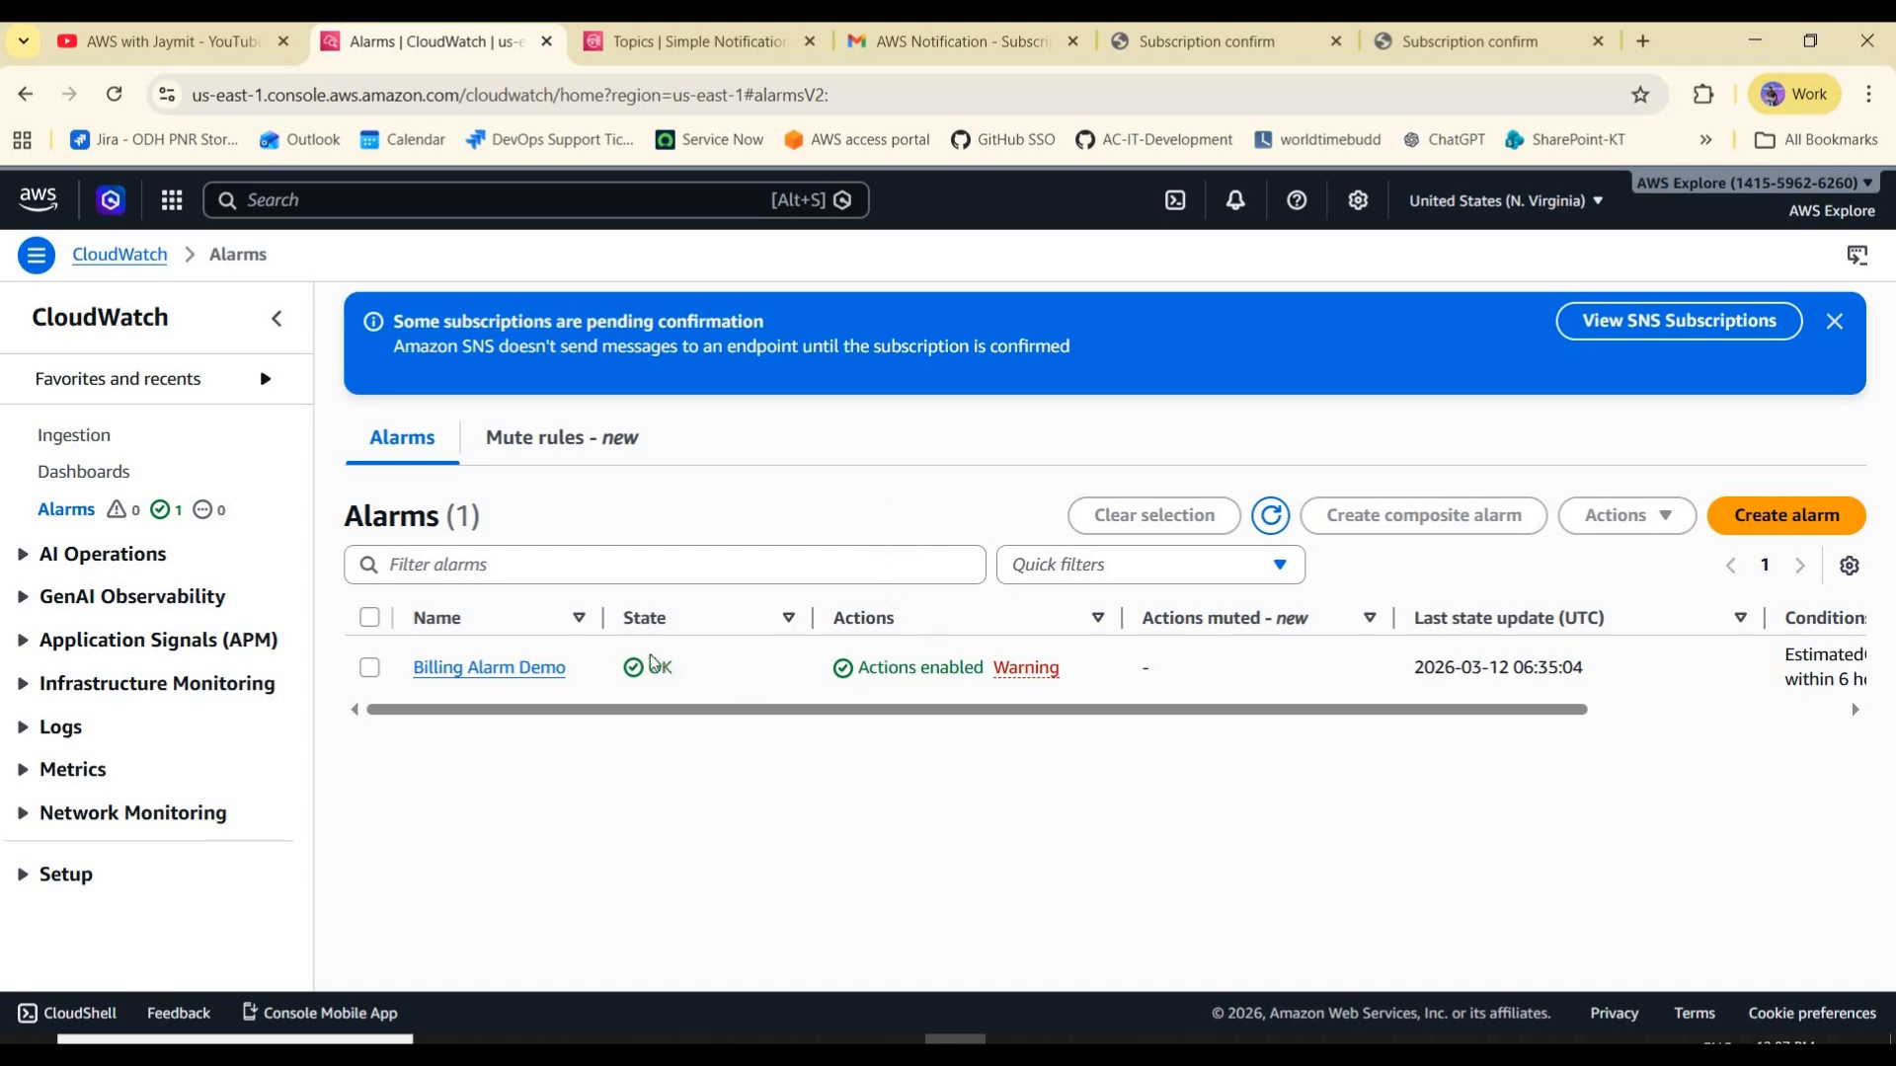
left_click(489, 668)
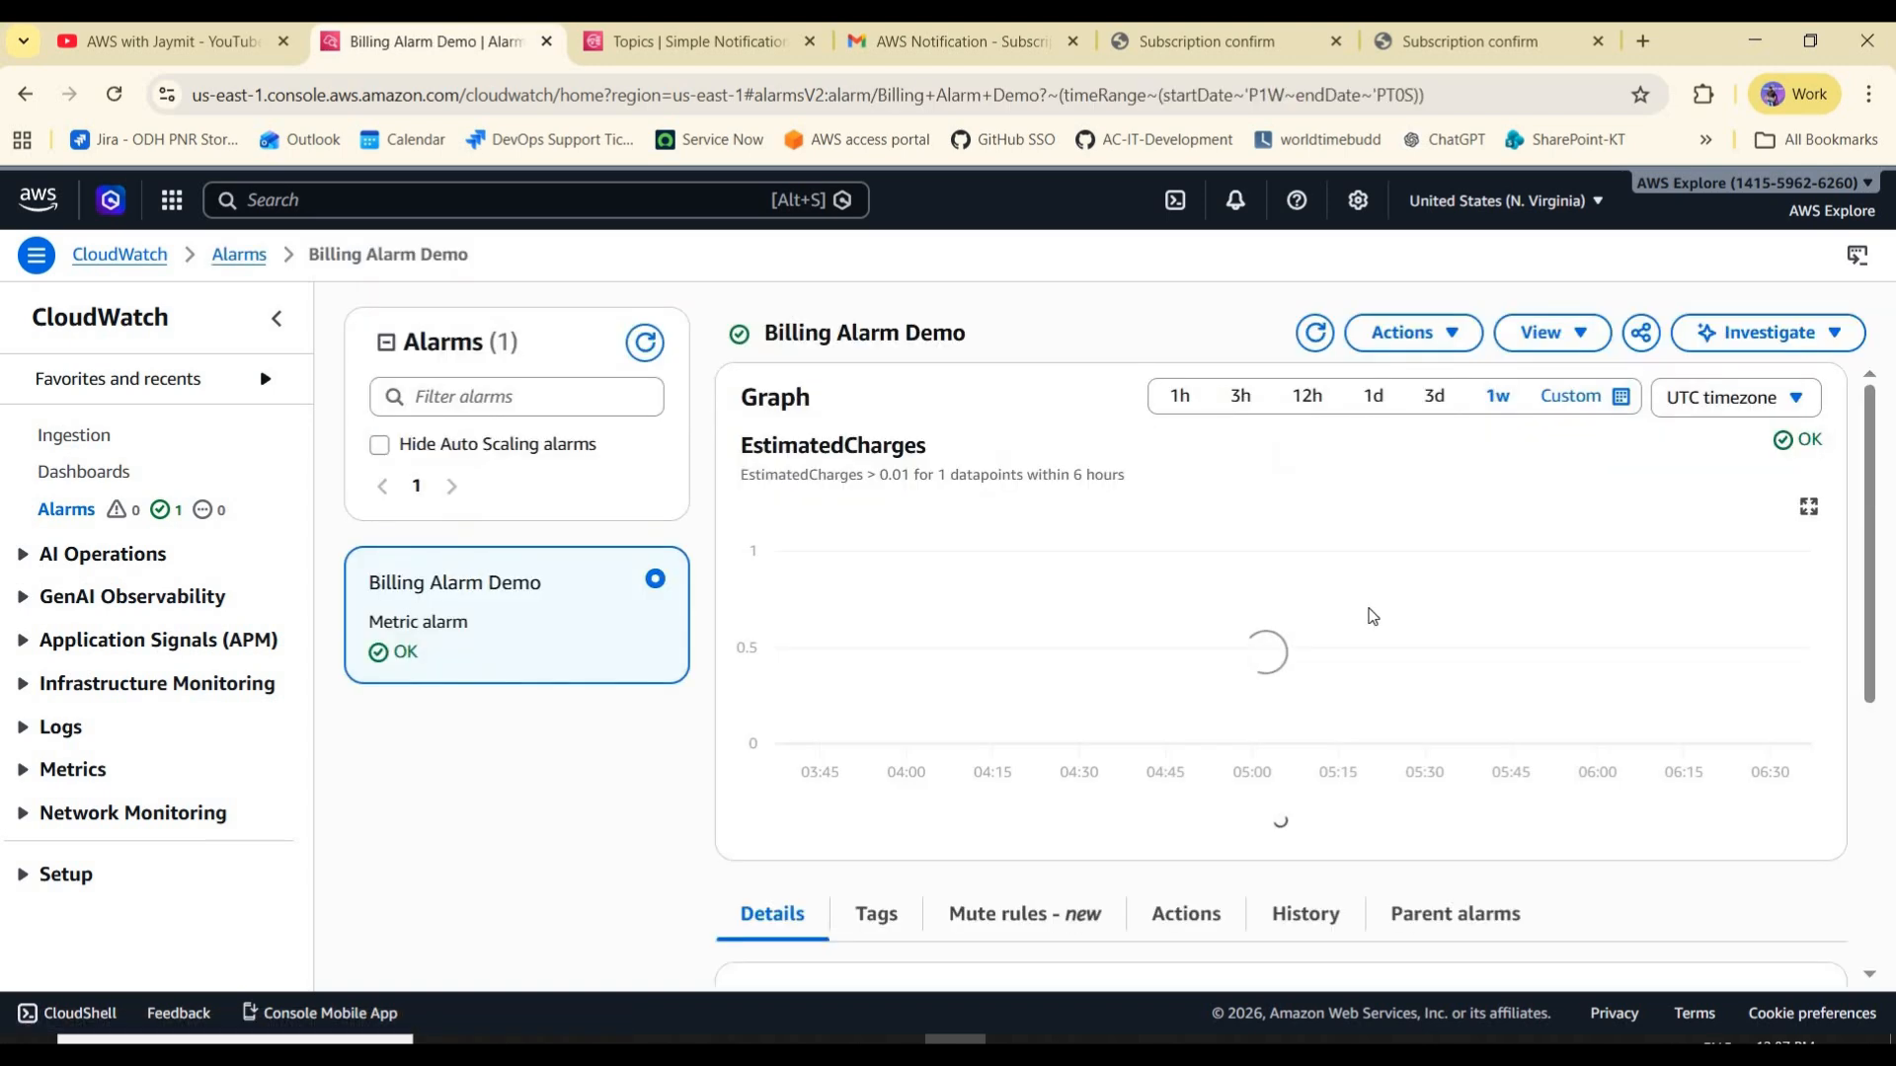
- Examine the Details section of Billing Alarm Demo, covering its EstimatedCharges metric, threshold, currency, statistic and period
scroll(1365, 792, "down", 4)
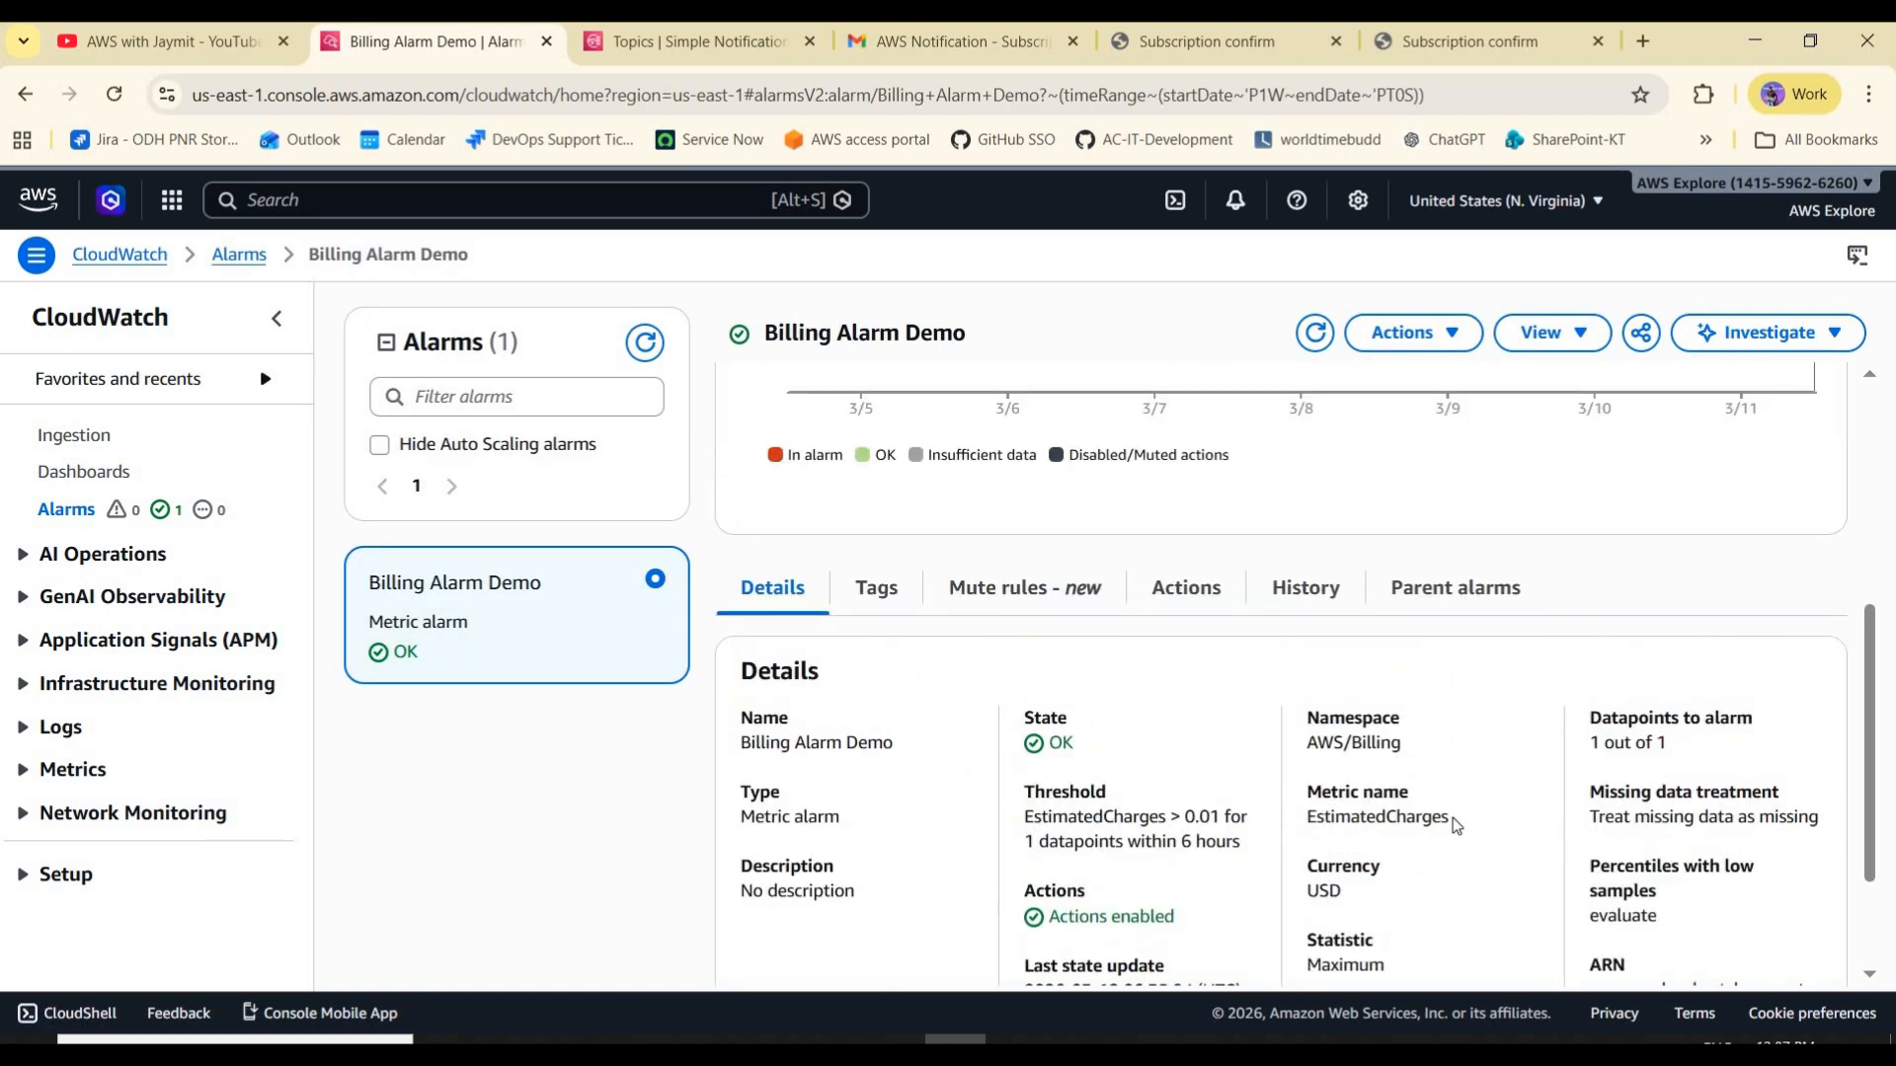
left_click_drag(1451, 820, 1303, 811)
left_click(1414, 817)
left_click_drag(1418, 820, 1396, 780)
left_click(1407, 781)
left_click_drag(1440, 838, 1400, 871)
left_click(1418, 822)
scroll(1384, 874, "down", 2)
left_click(1417, 876)
left_click_drag(1350, 698, 1296, 590)
left_click(1424, 662)
left_click_drag(1420, 660, 1309, 604)
left_click(1422, 665)
scroll(1383, 641, "up", 5)
scroll(1378, 634, "down", 5)
left_click_drag(1455, 673, 1309, 605)
left_click(1421, 661)
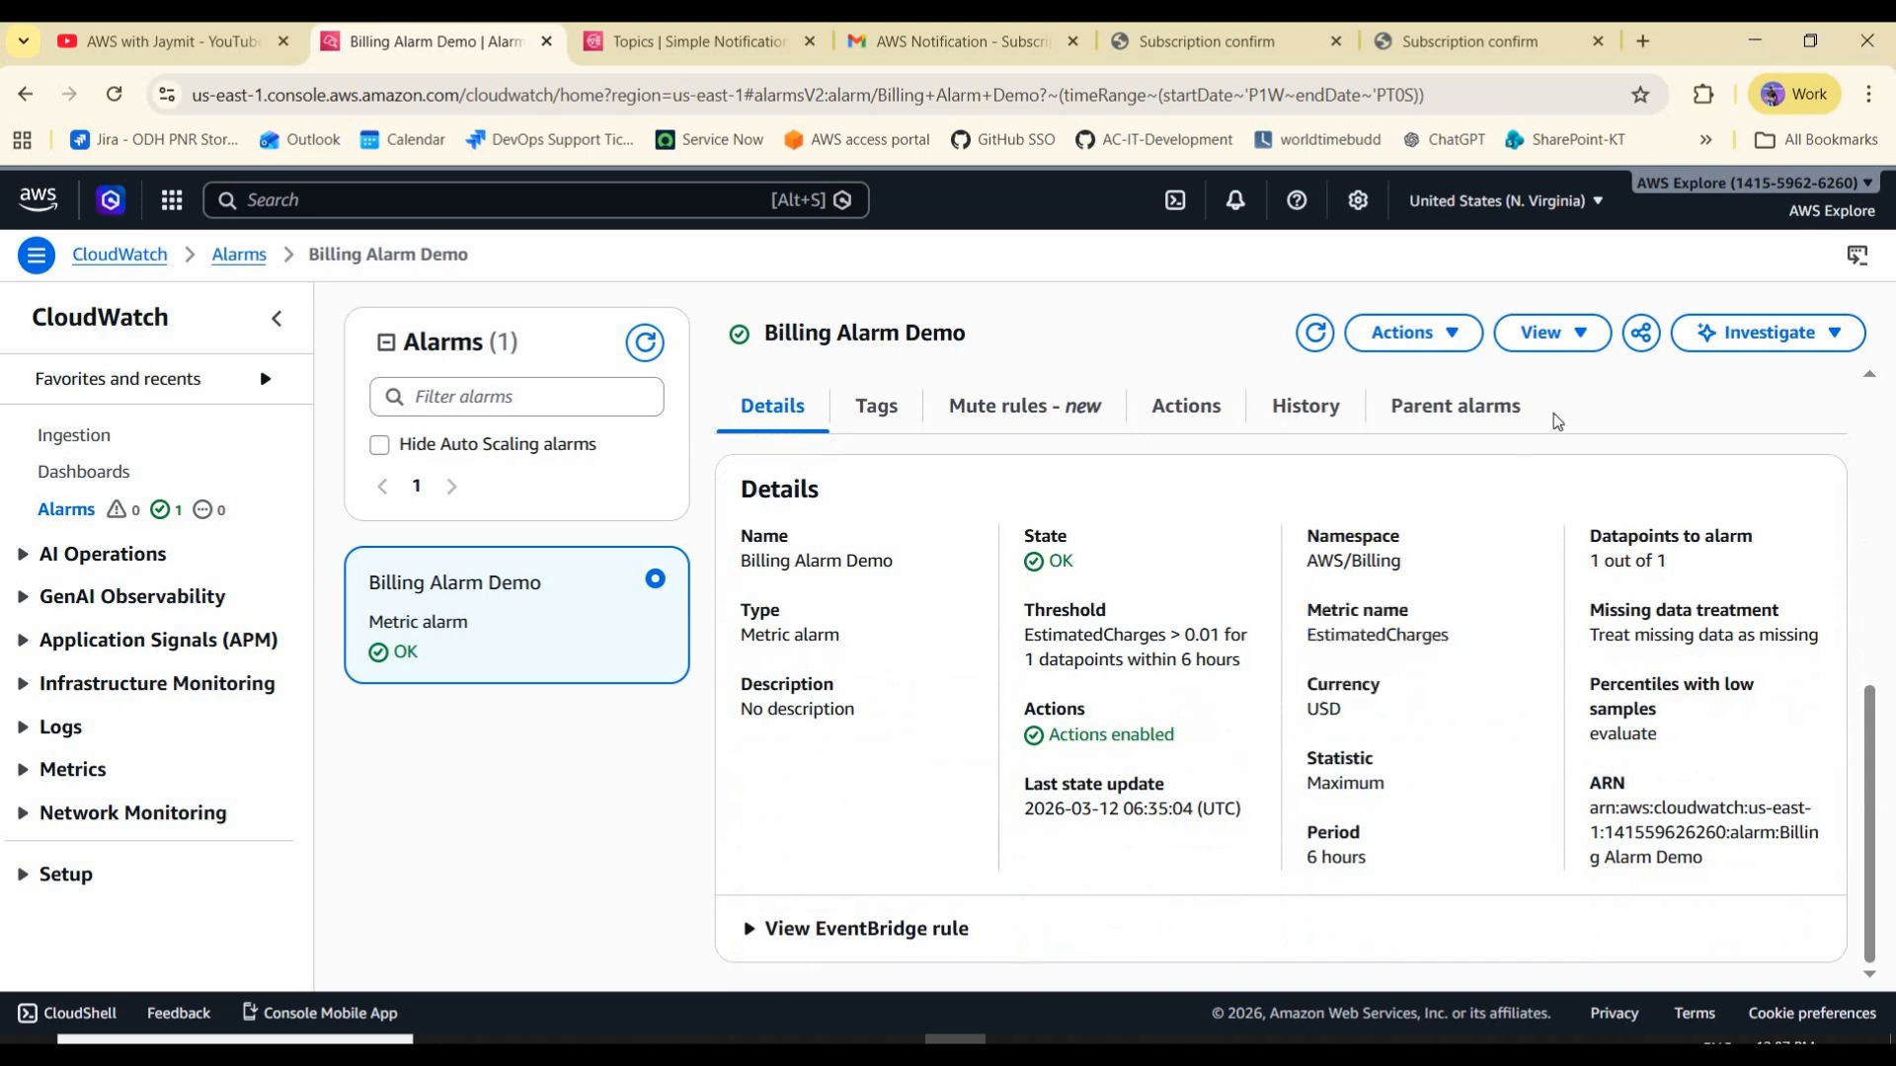
- Open the Credits page of Billing and Cost Management for the signed-in account
scroll(1580, 444, "up", 5)
left_click(1803, 212)
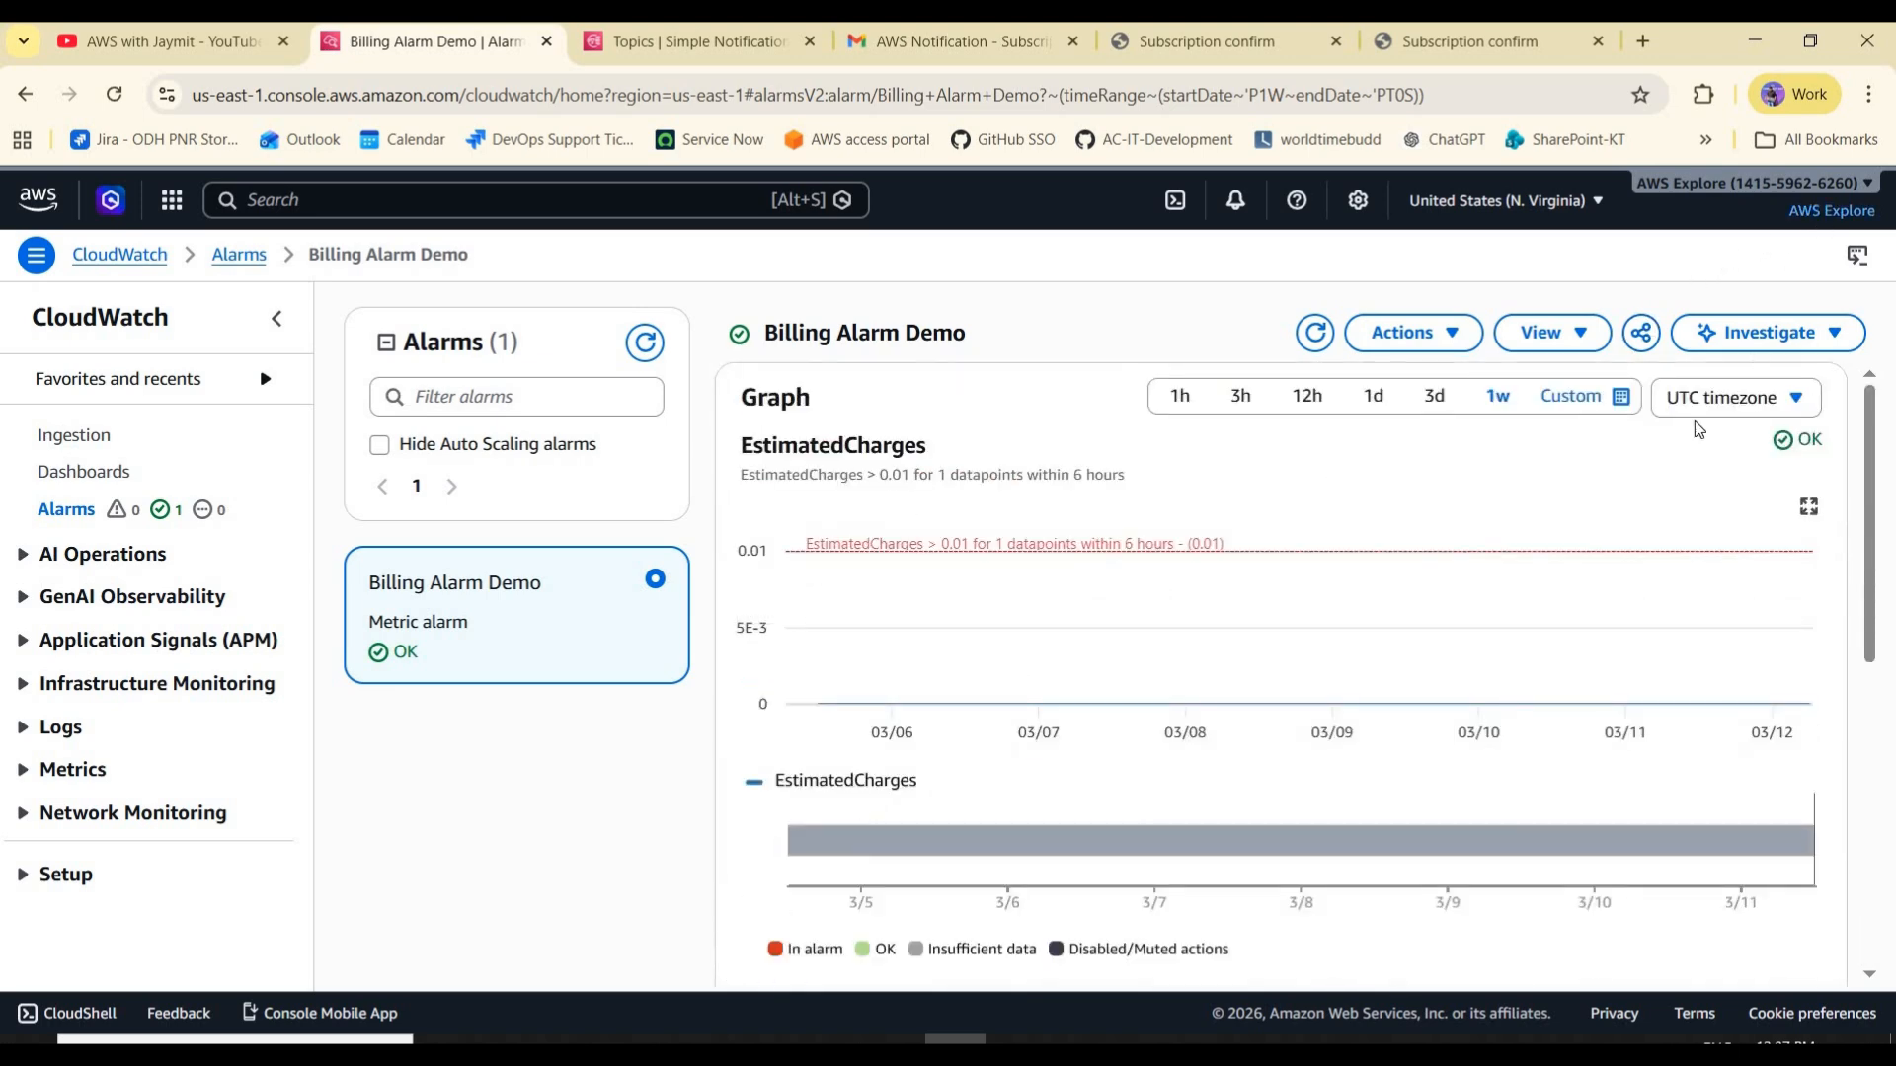
left_click(1579, 589)
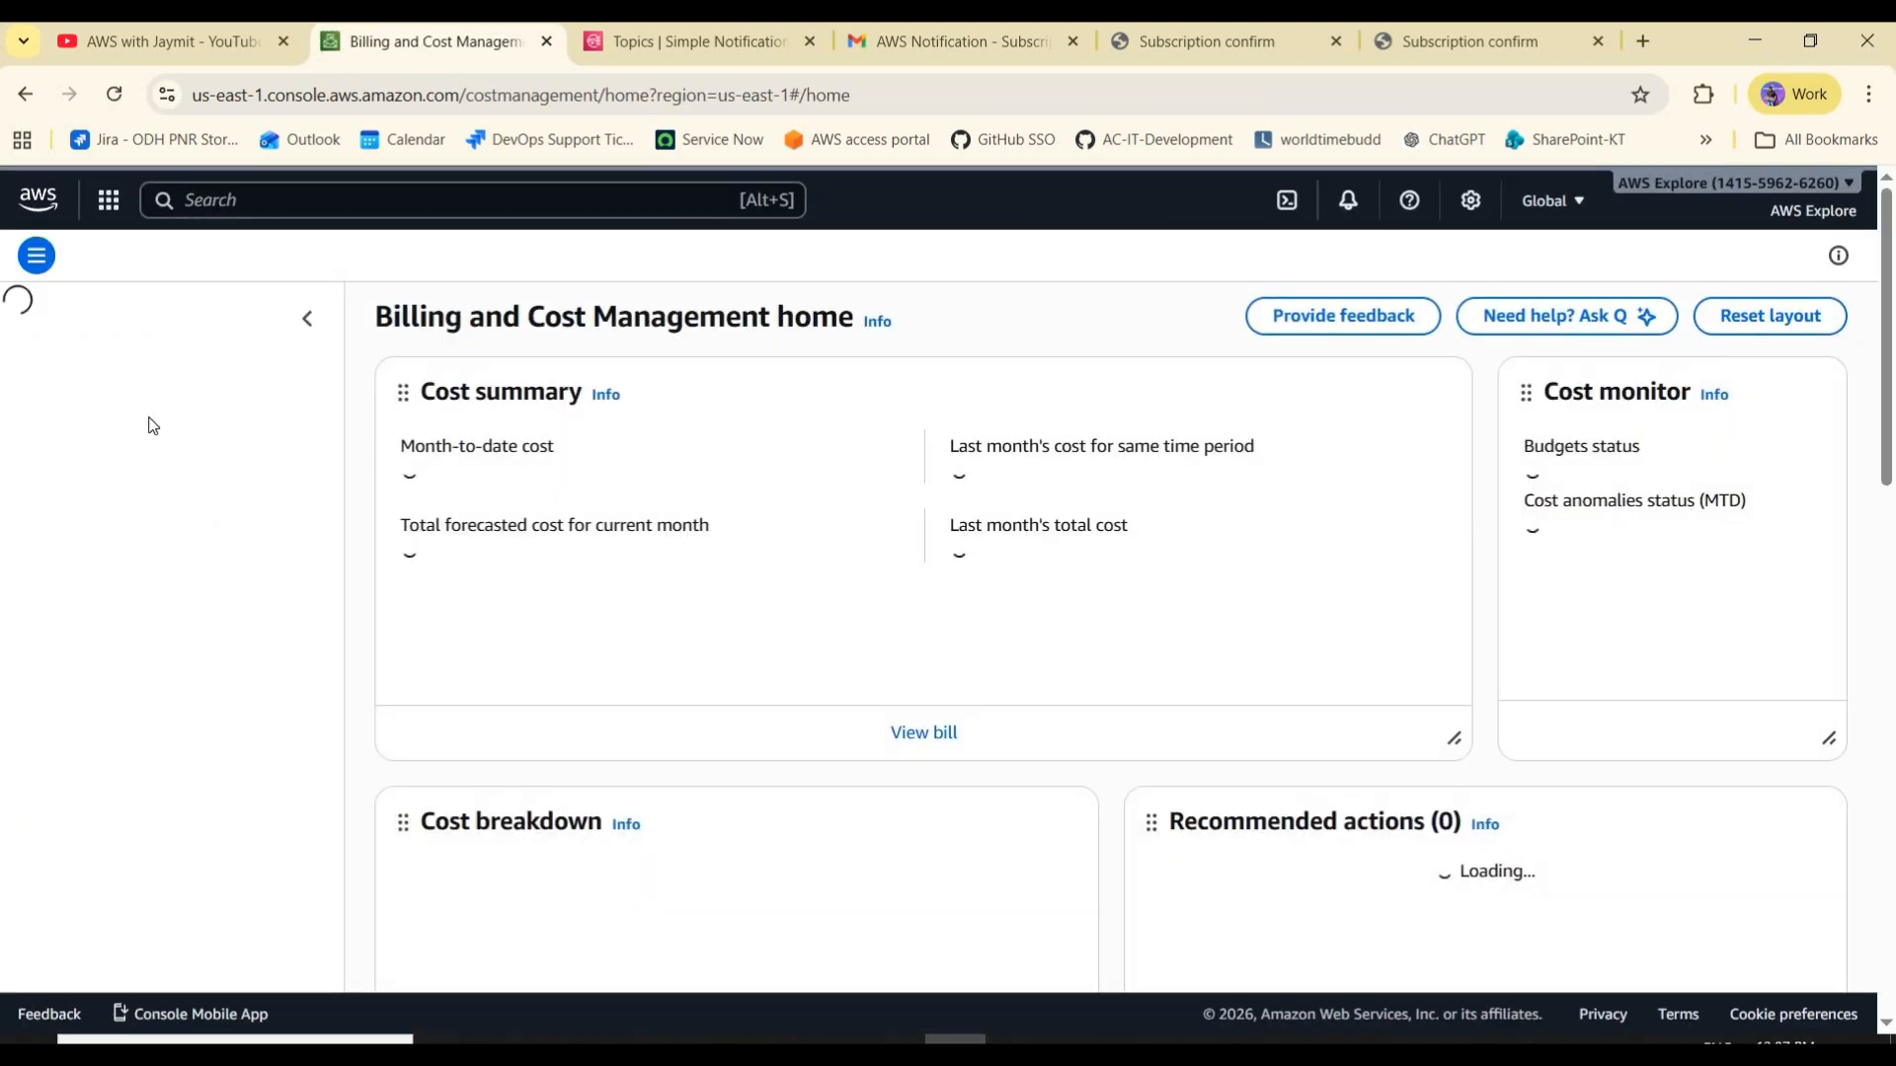
left_click(60, 711)
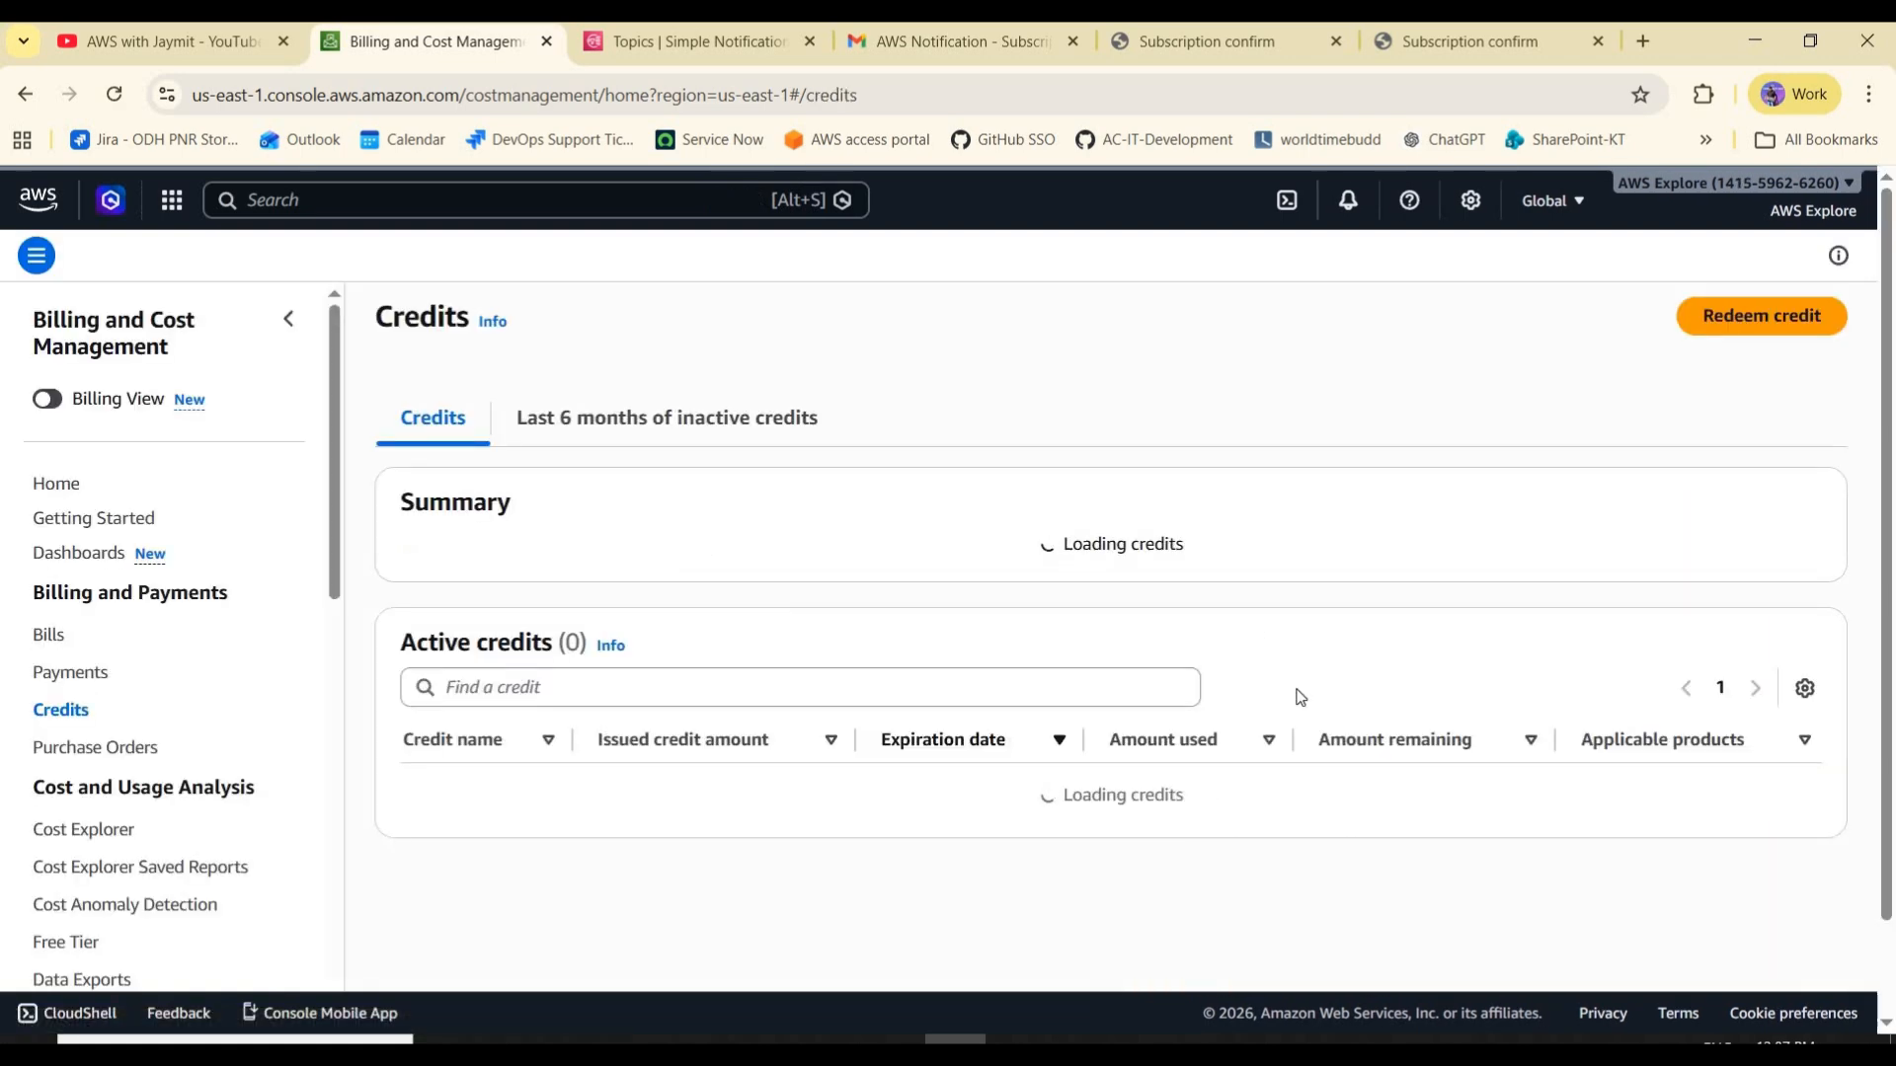
- Review the credits summary and the issued and used amounts of the Community Builders 2024 Renewal credit
scroll(1403, 839, "down", 1)
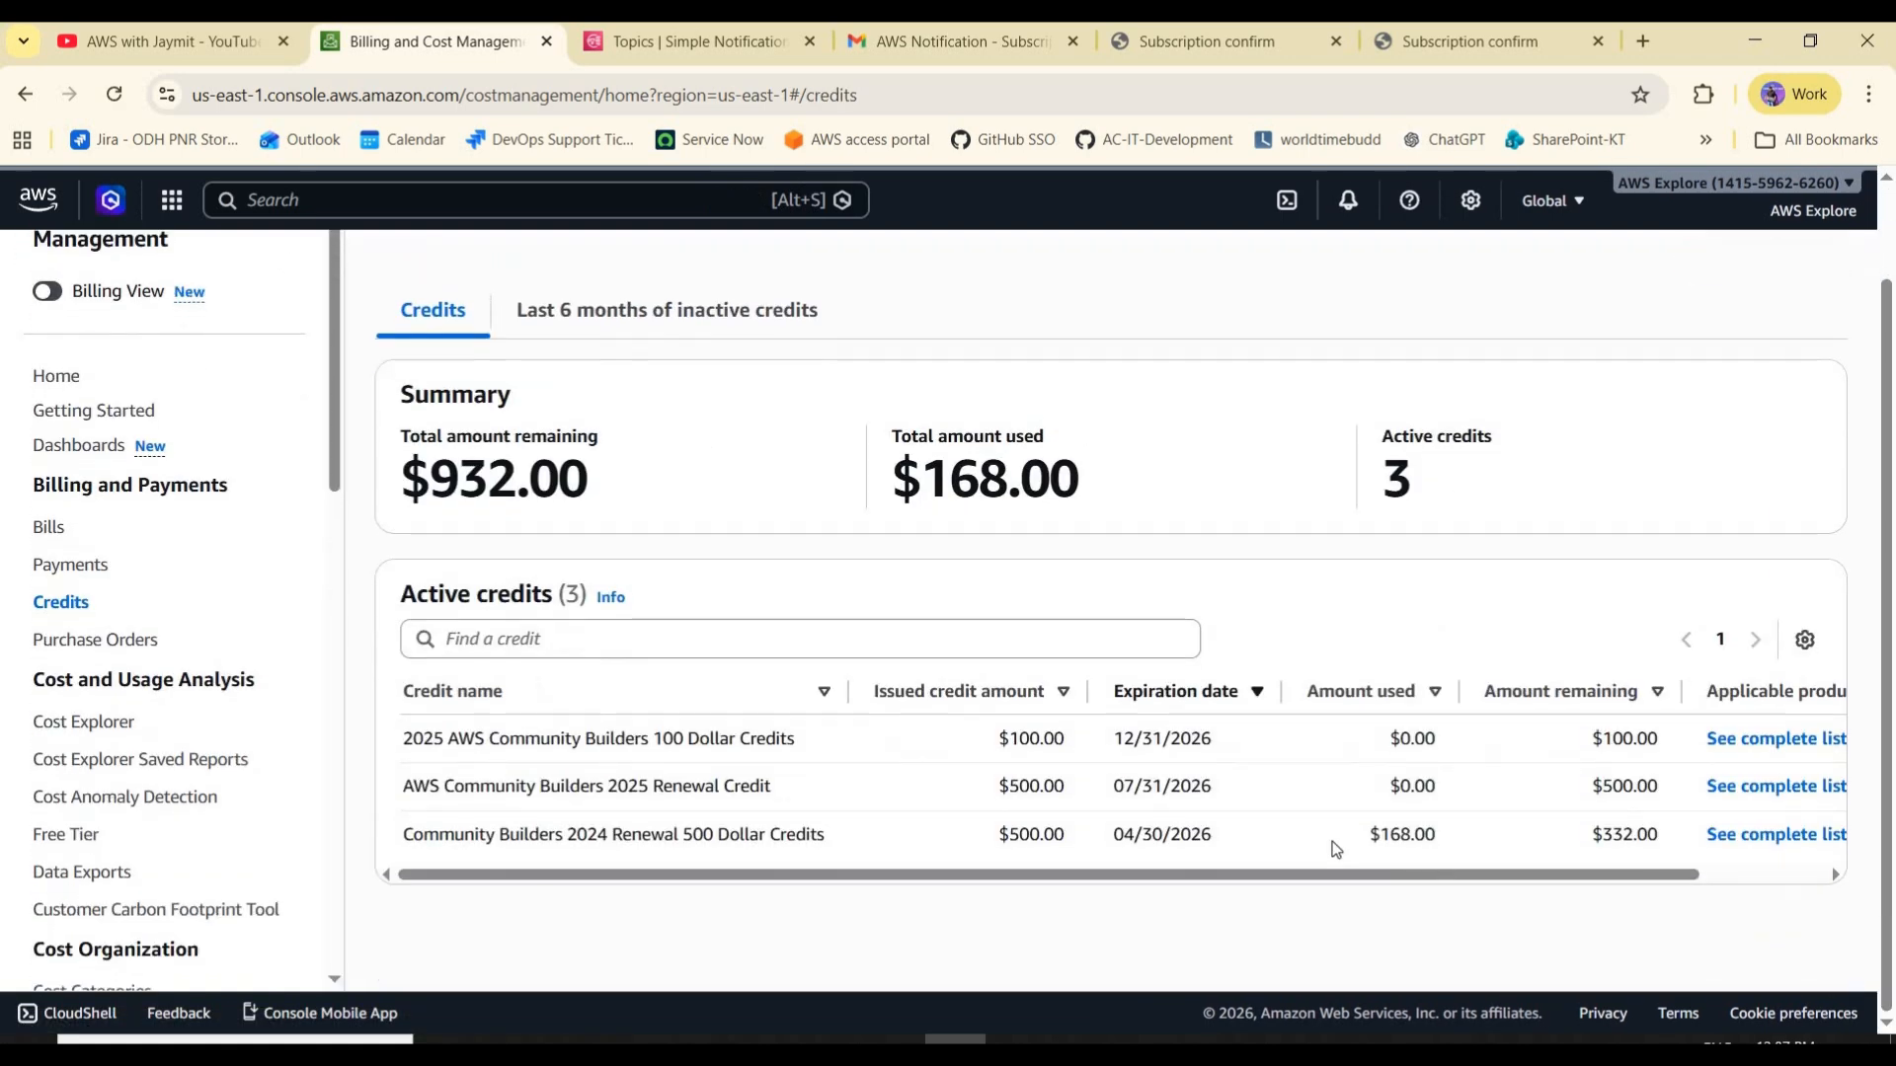
left_click_drag(1448, 839, 1121, 836)
left_click(1441, 836)
left_click_drag(997, 835, 1448, 836)
left_click(1514, 821)
scroll(1282, 758, "up", 1)
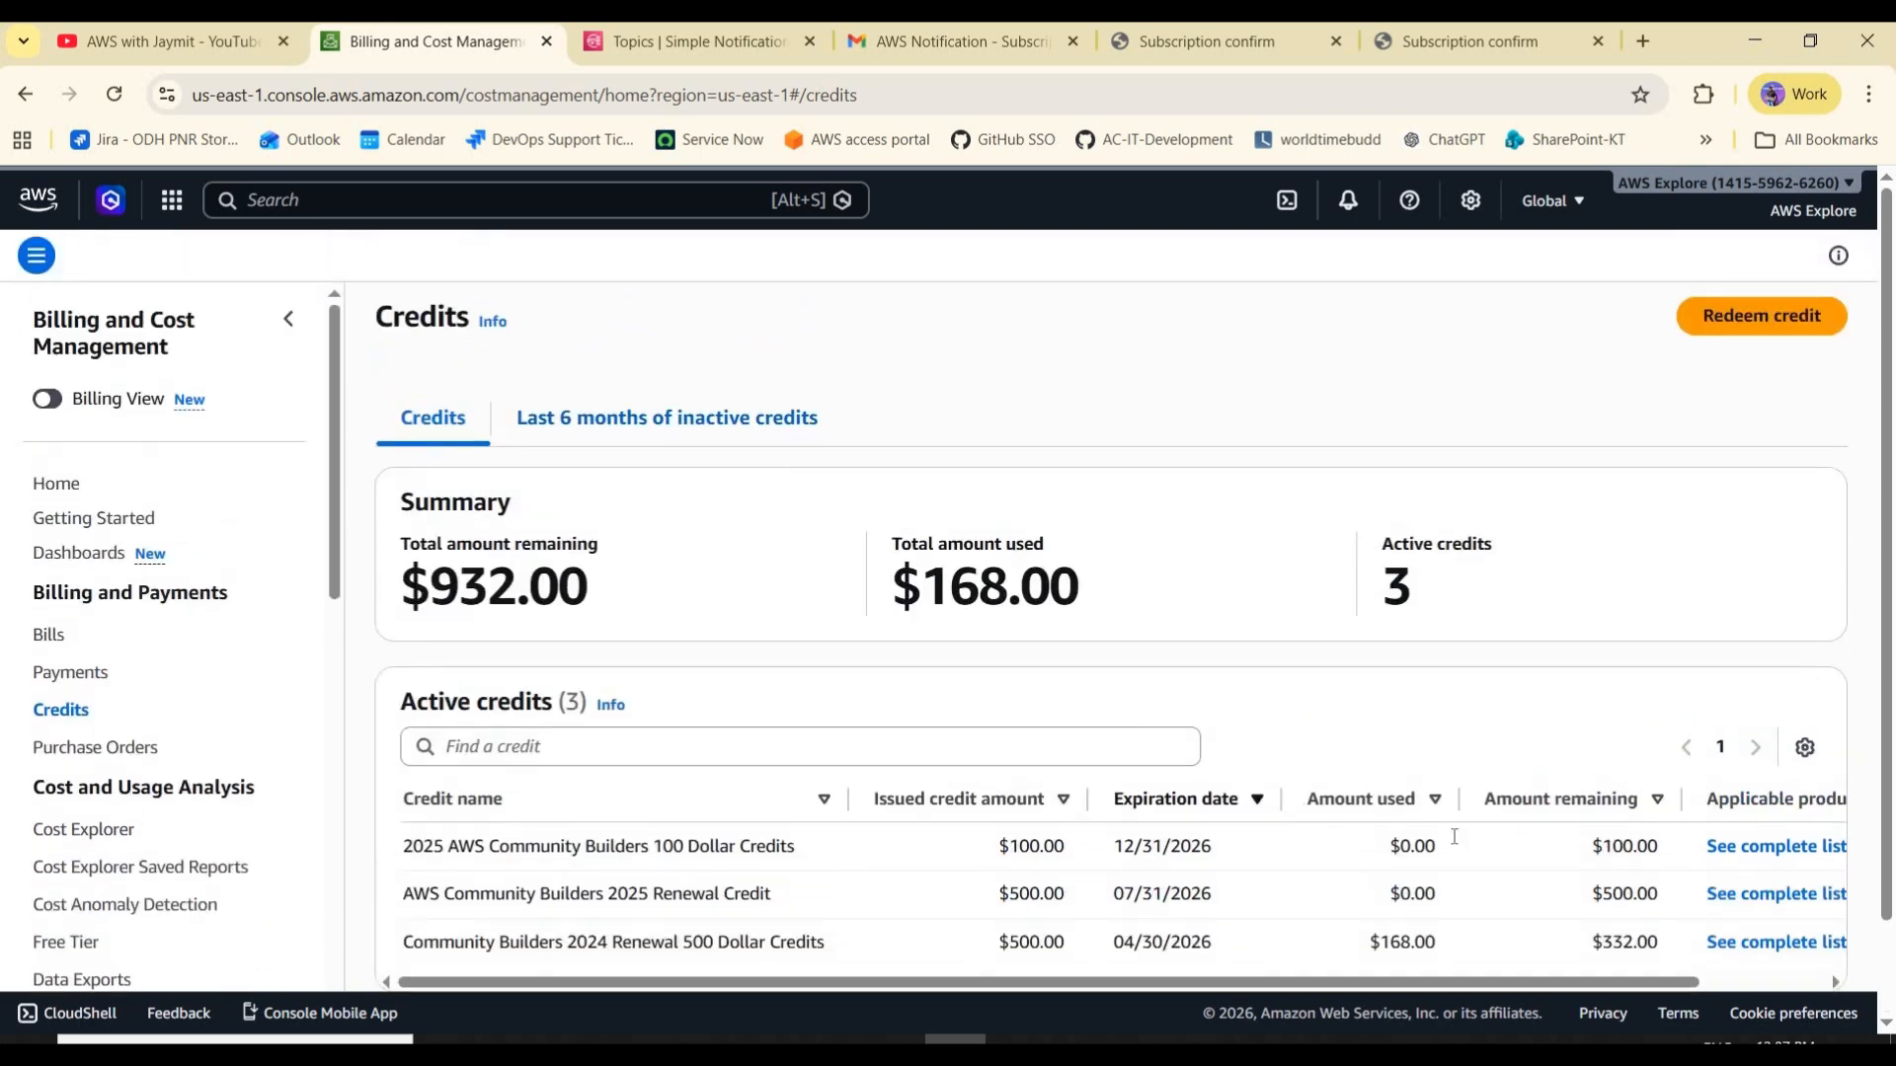
scroll(1364, 837, "down", 1)
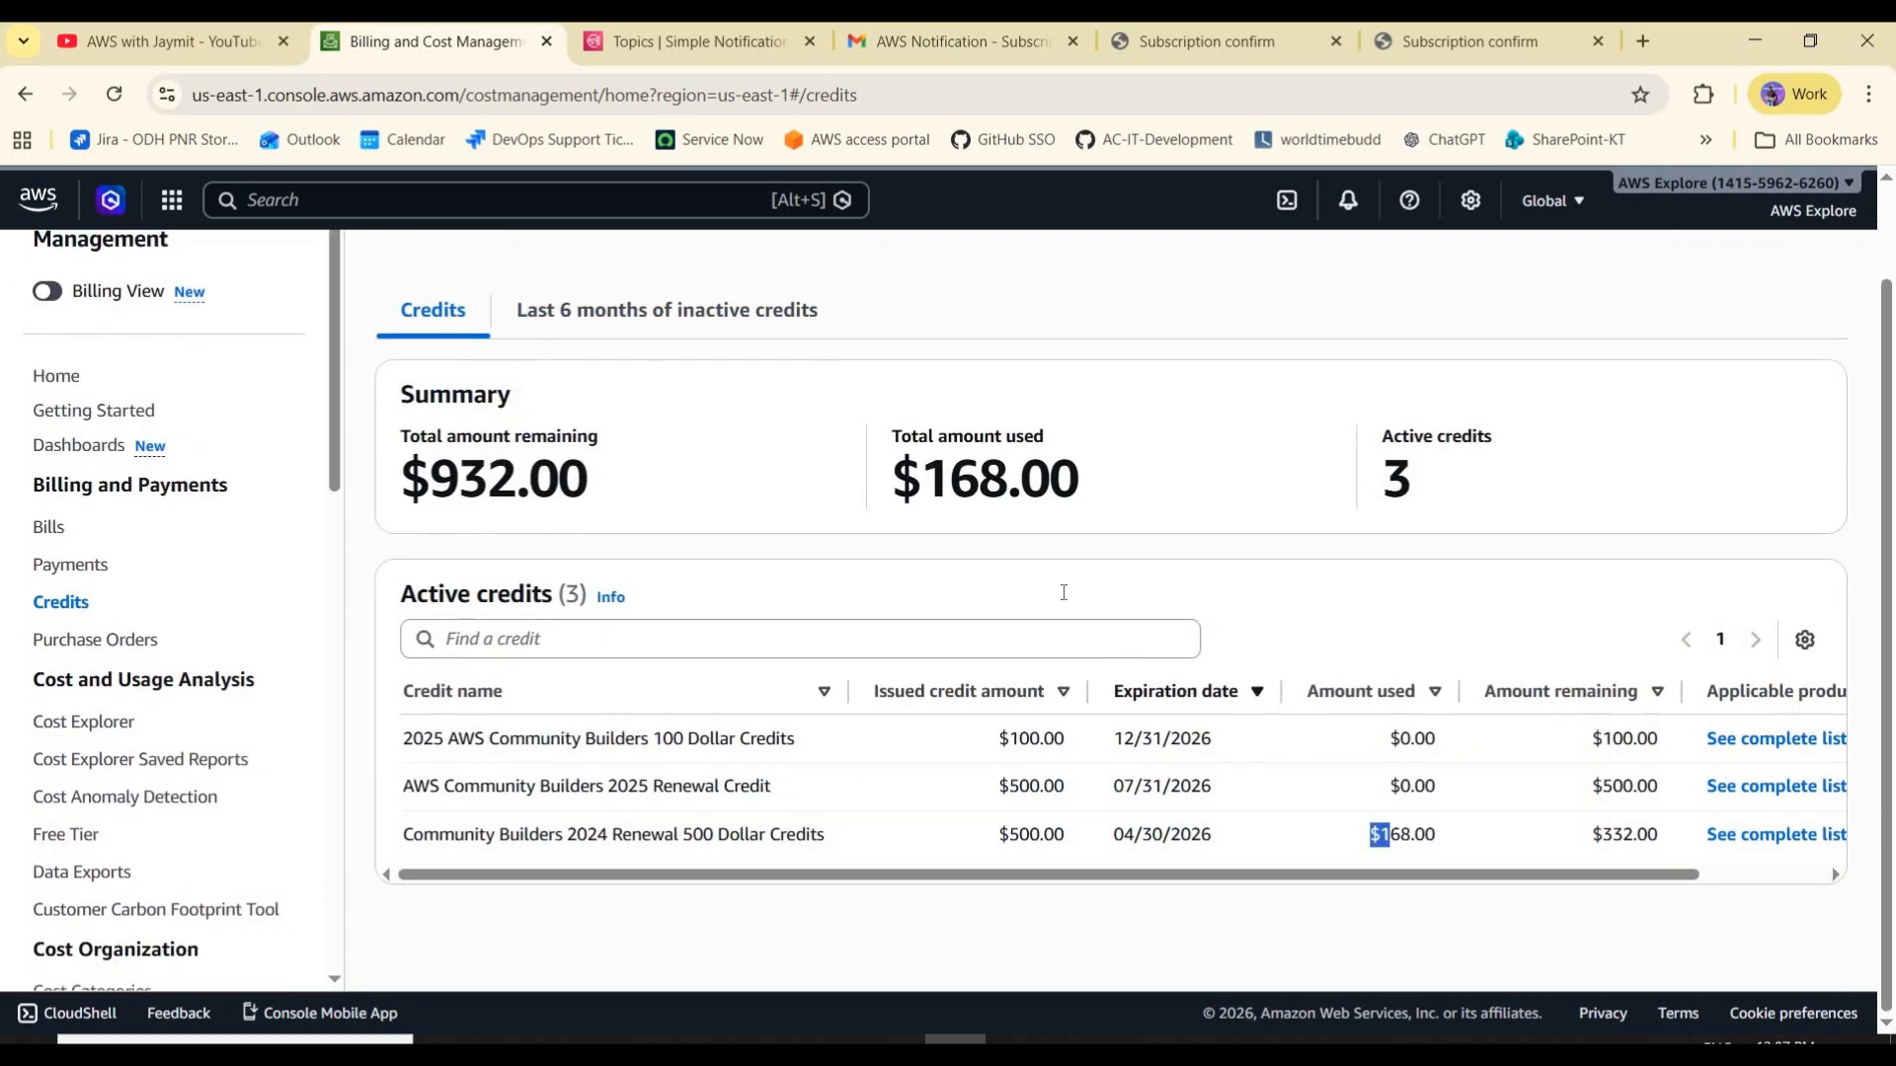
scroll(761, 342, "up", 1)
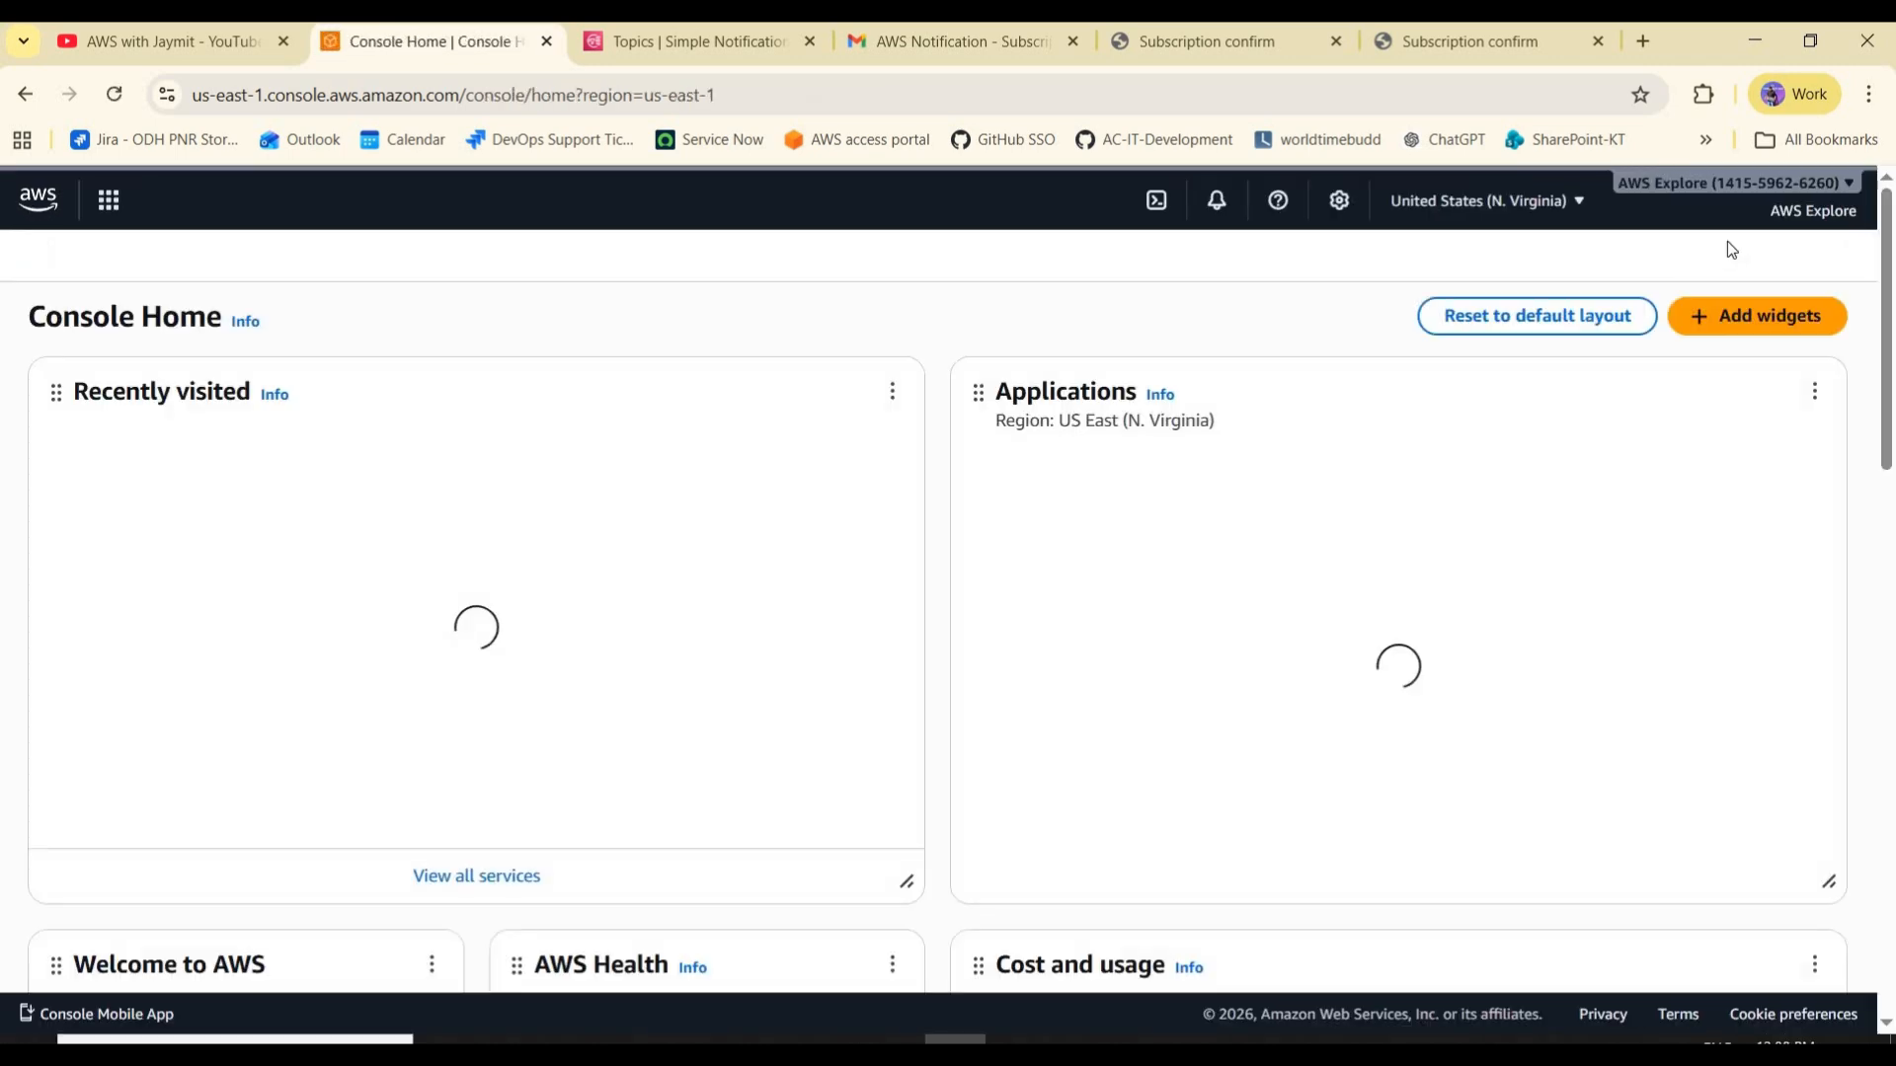
- Return to Billing and Cost Management, open AWS Budgets, and start creating a budget
left_click(1803, 212)
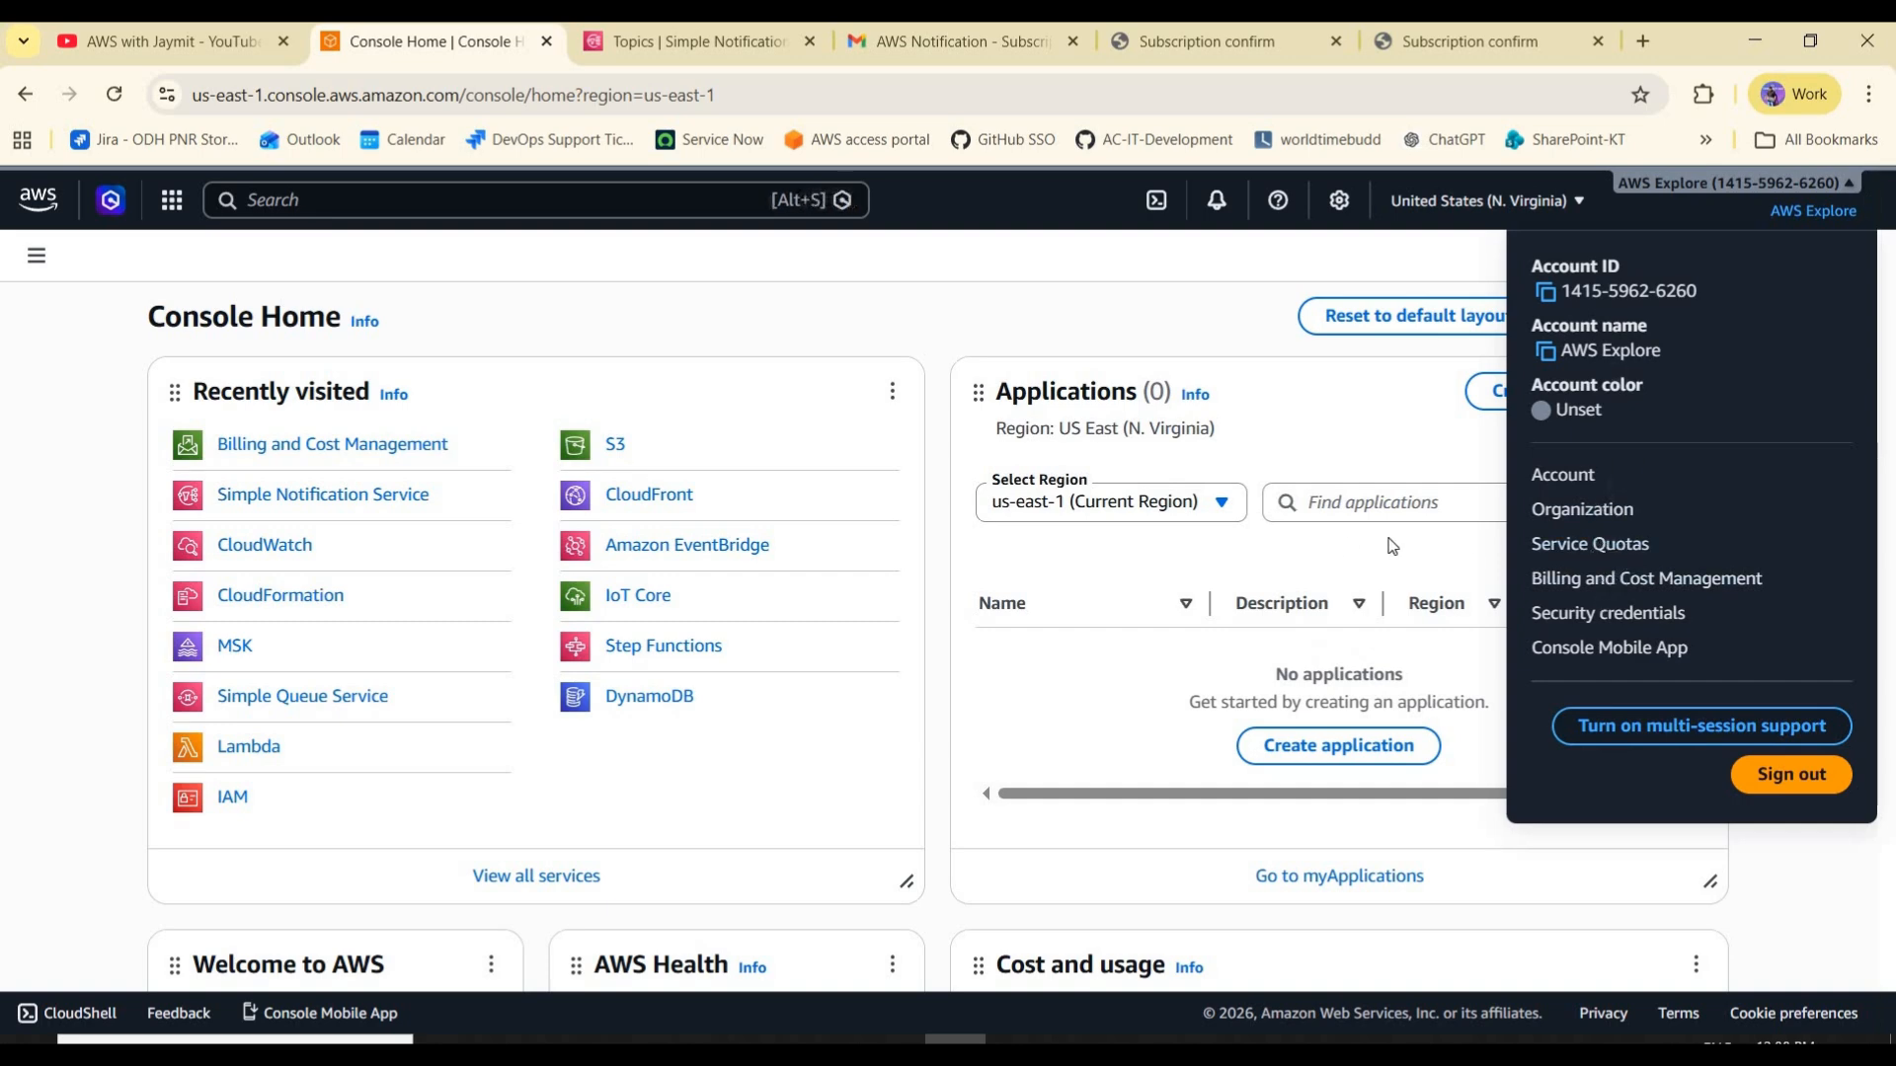
left_click(1646, 578)
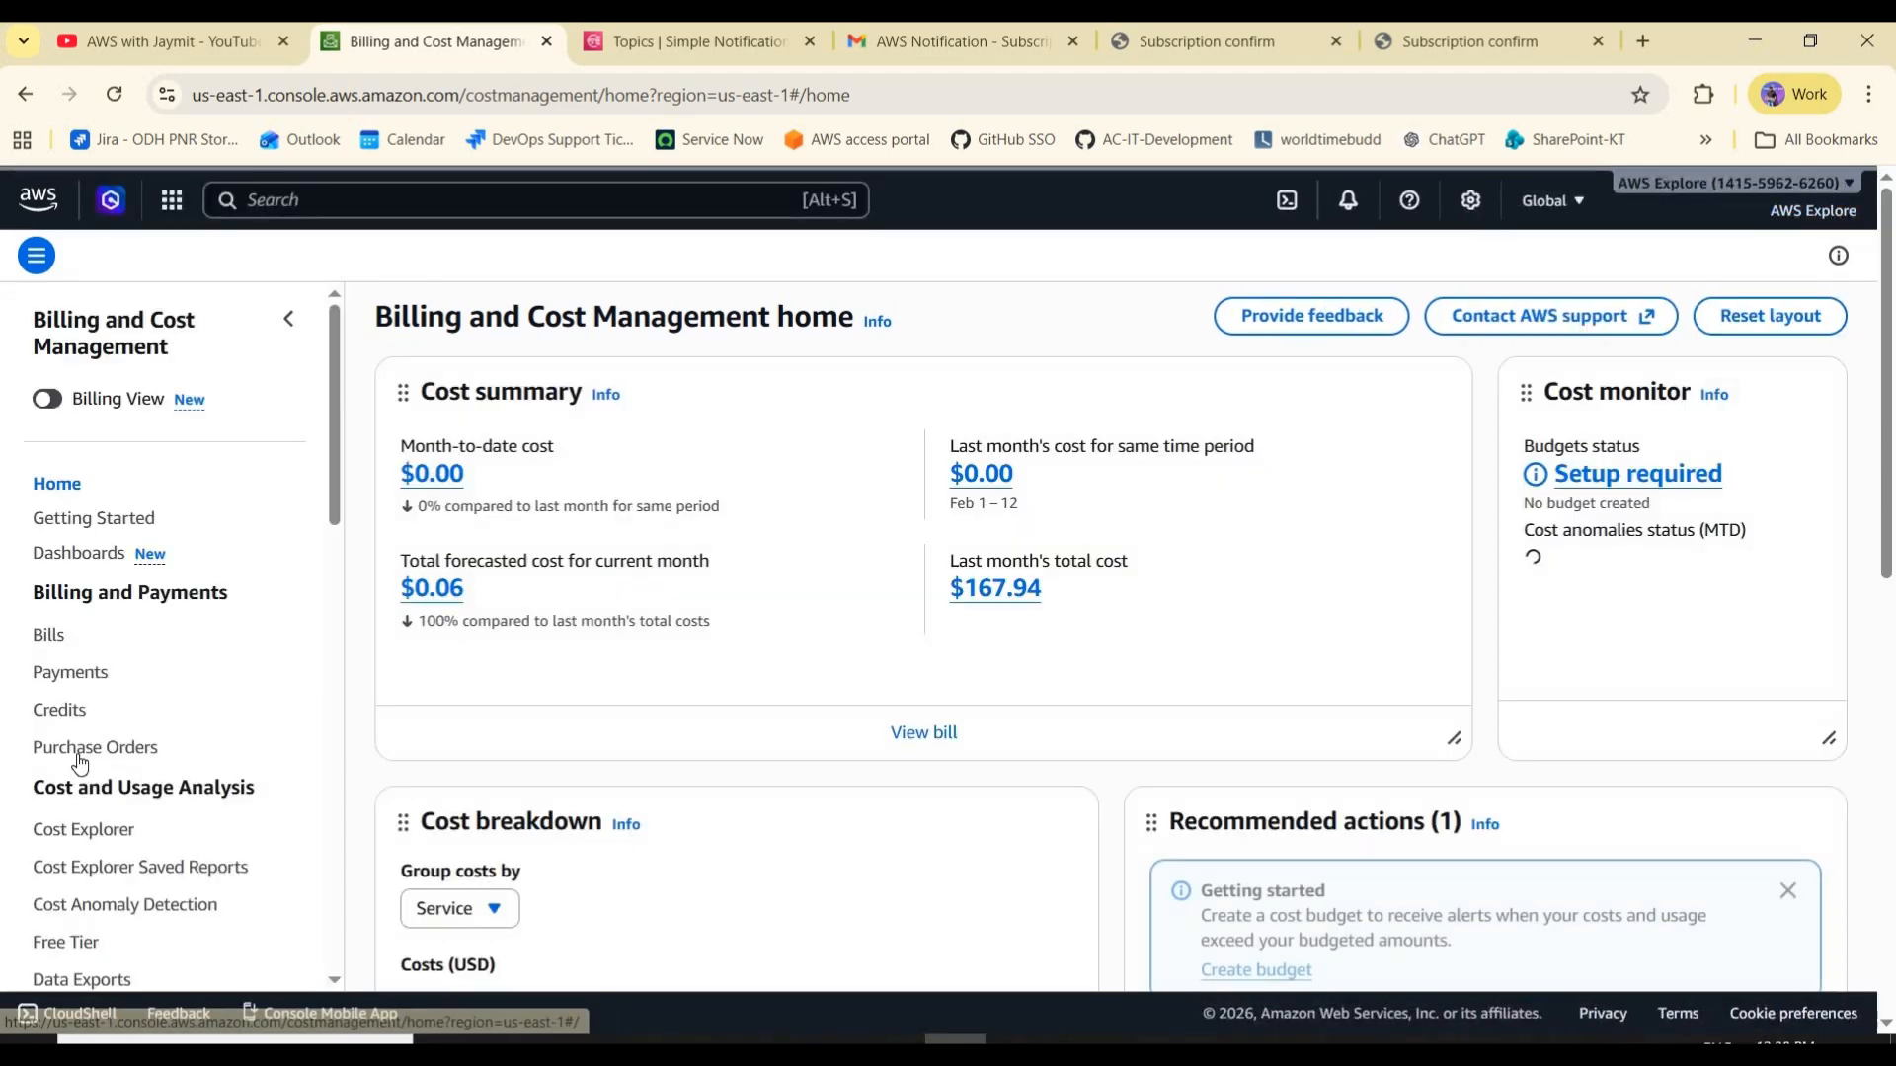
scroll(68, 671, "down", 6)
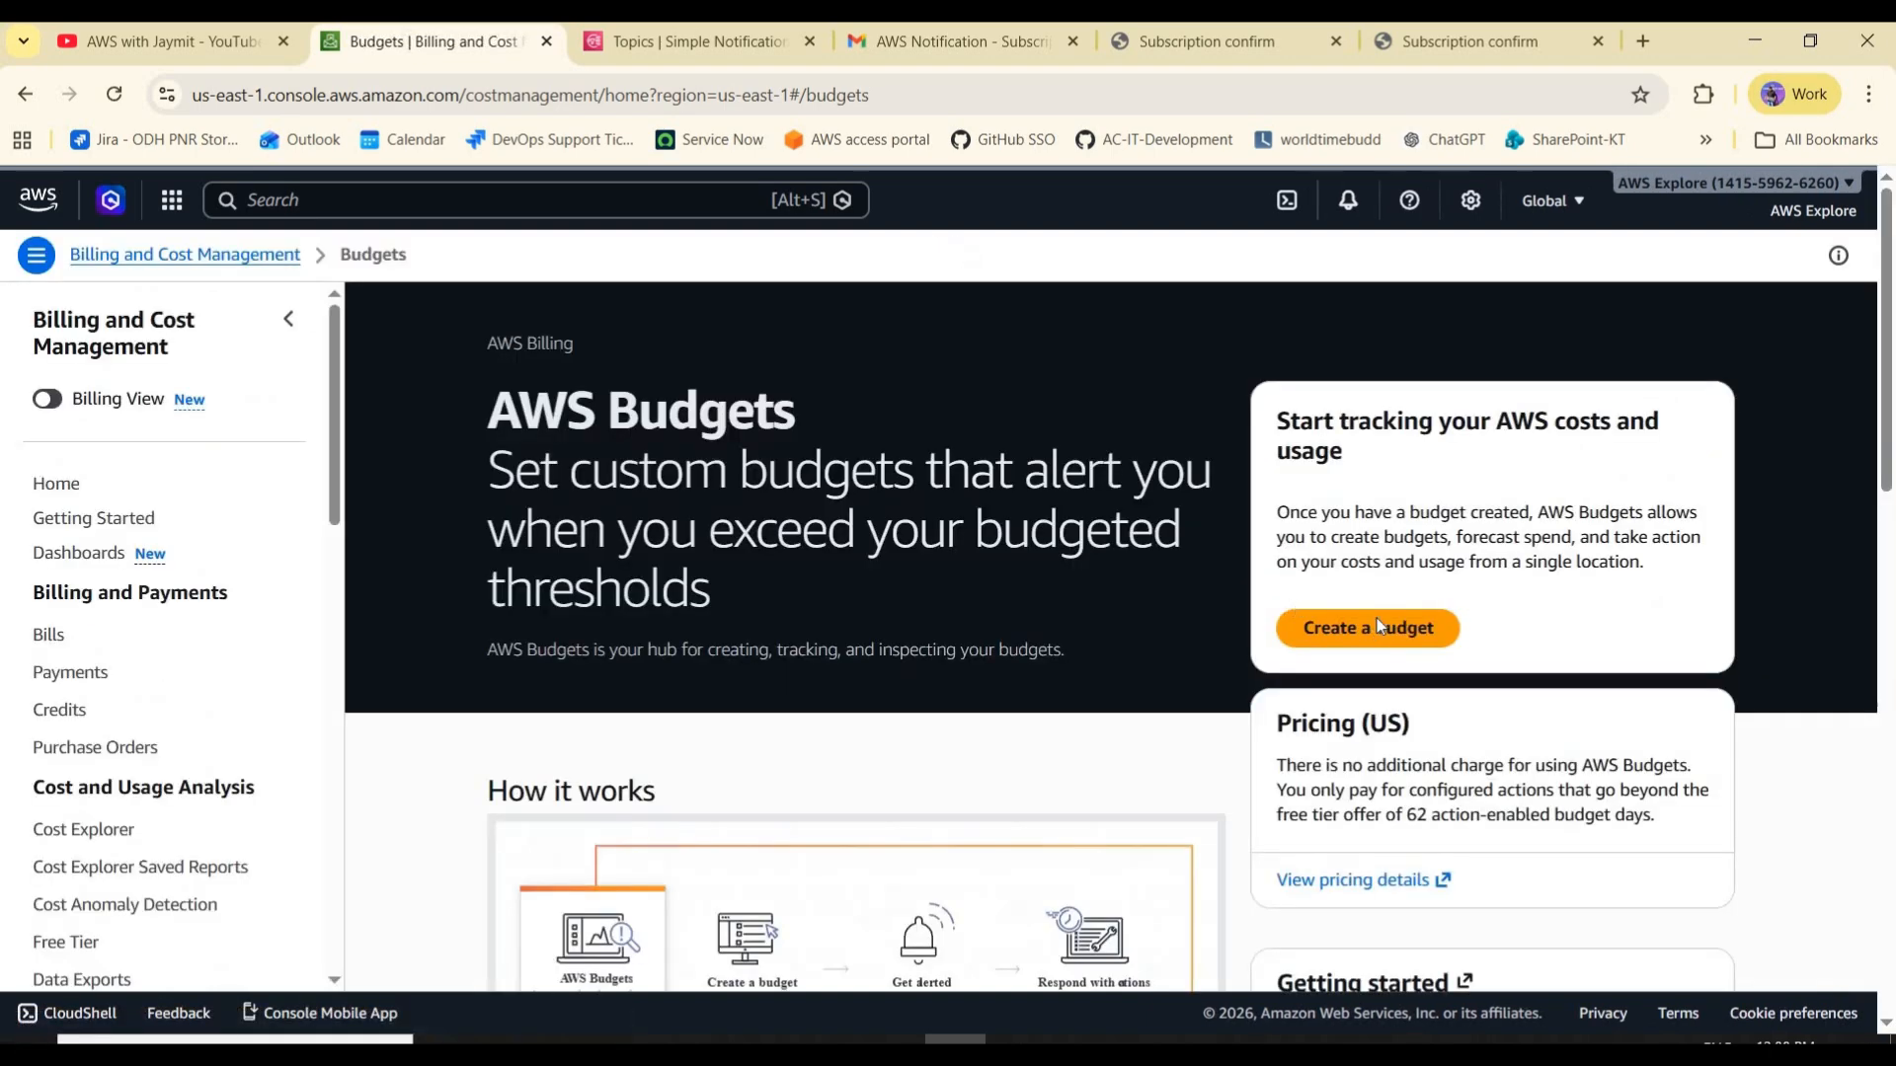
left_click(1376, 626)
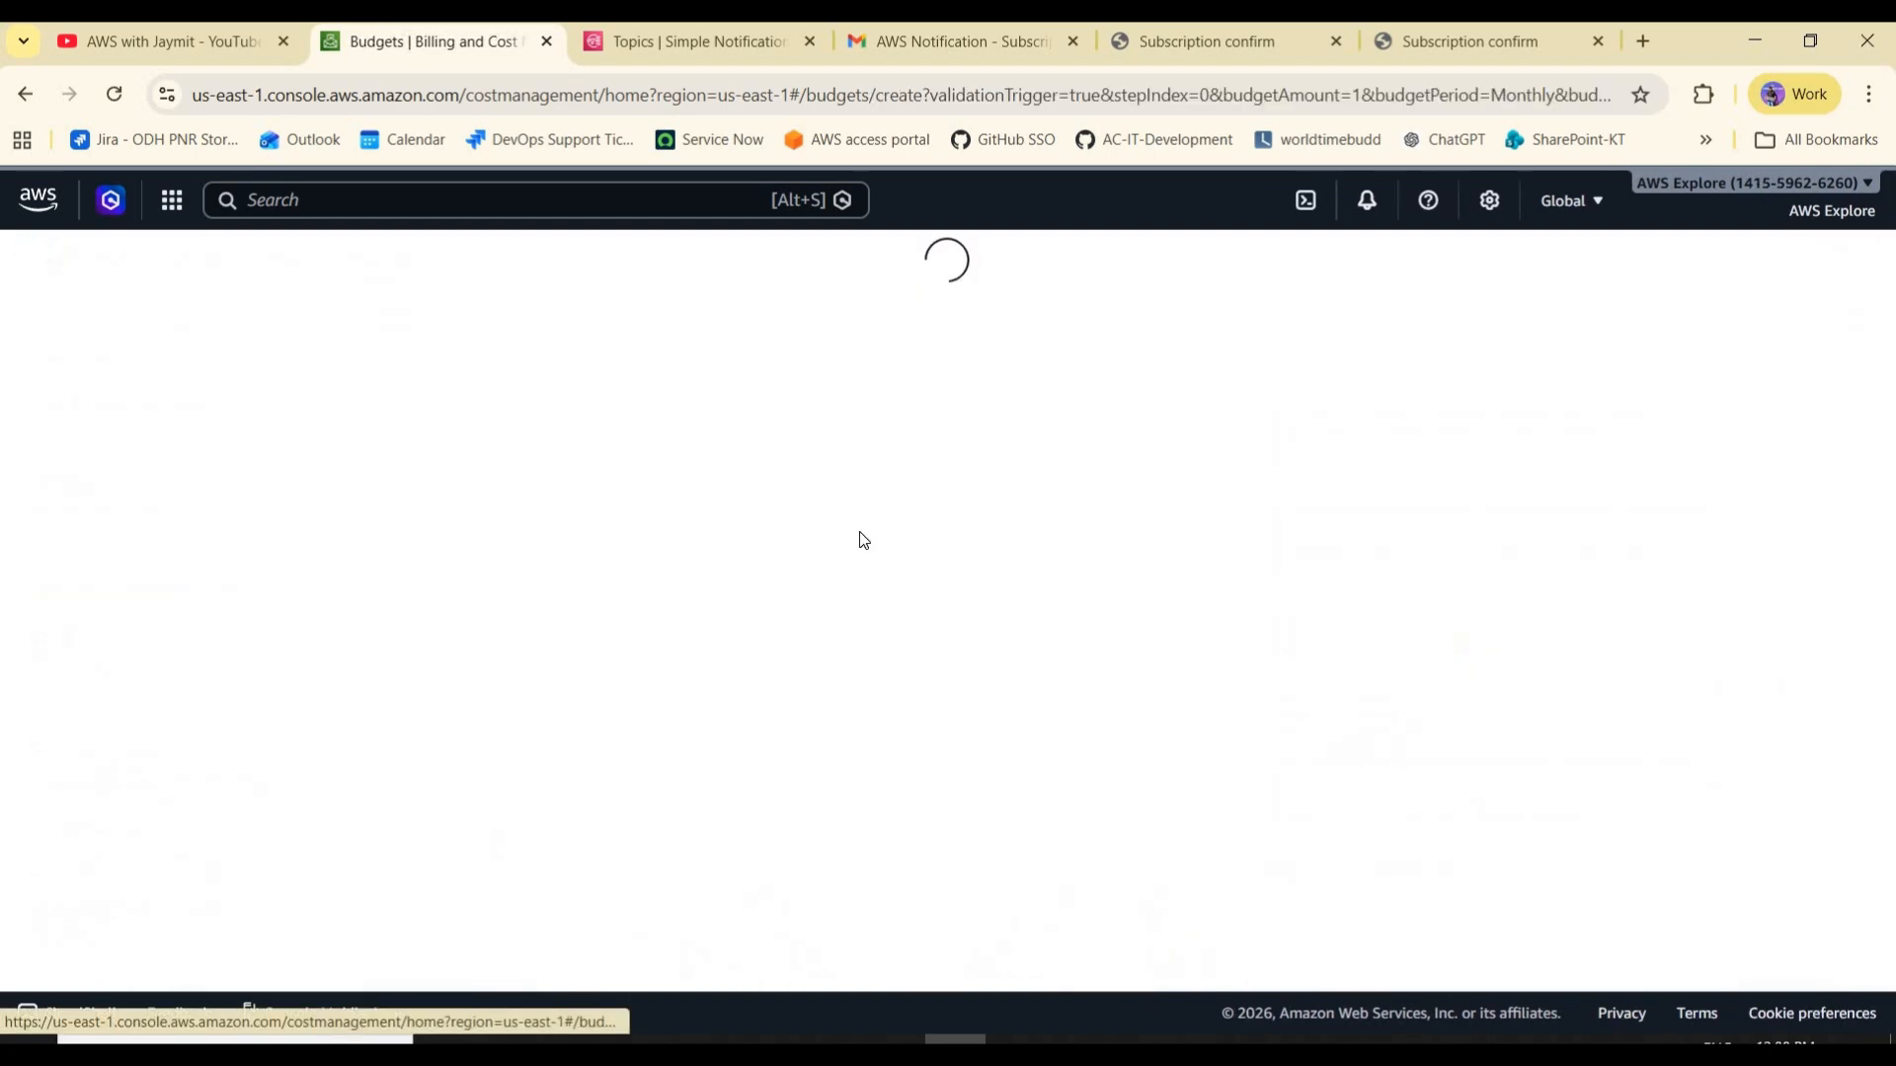
- Review the budget setup options and templates, and read the Zero spend budget description
left_click_drag(655, 393, 654, 462)
left_click(656, 481)
scroll(653, 478, "down", 2)
scroll(652, 479, "down", 2)
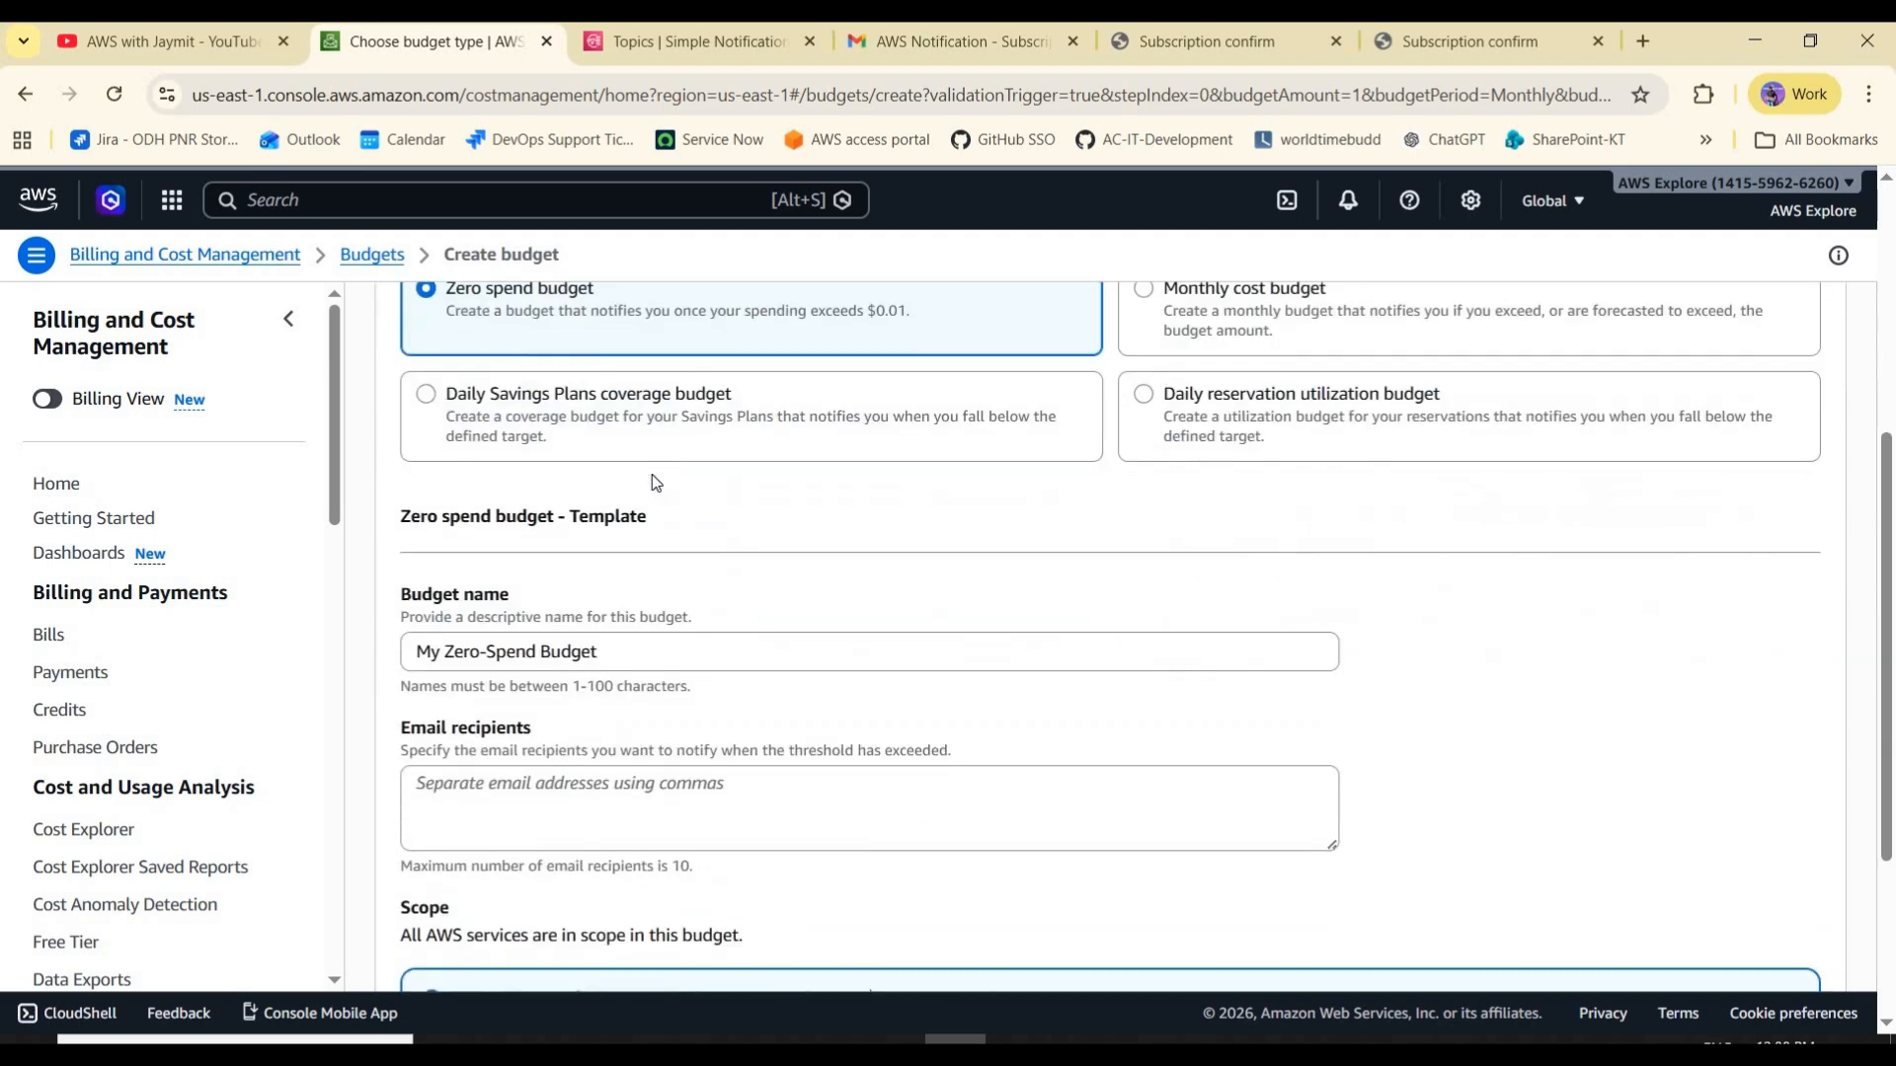
scroll(672, 460, "down", 1)
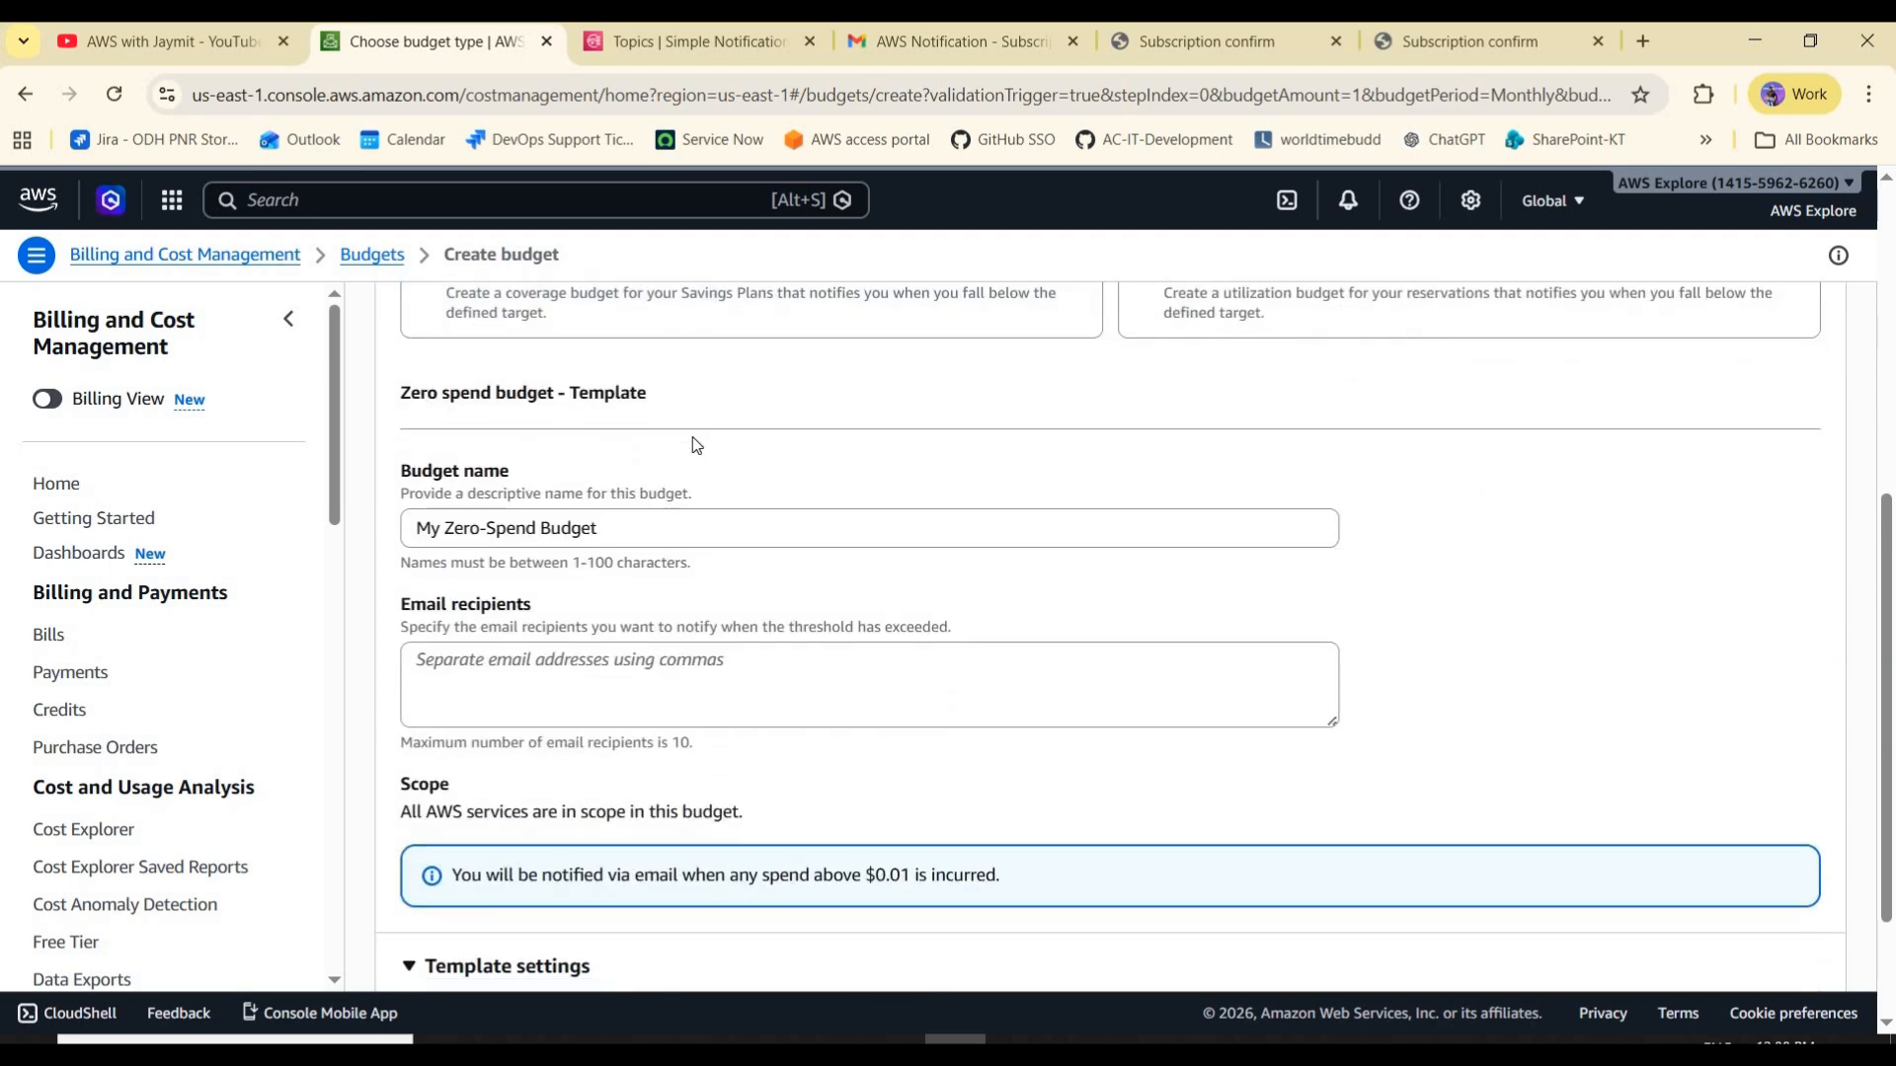
scroll(694, 445, "up", 5)
scroll(453, 528, "down", 1)
scroll(453, 528, "down", 2)
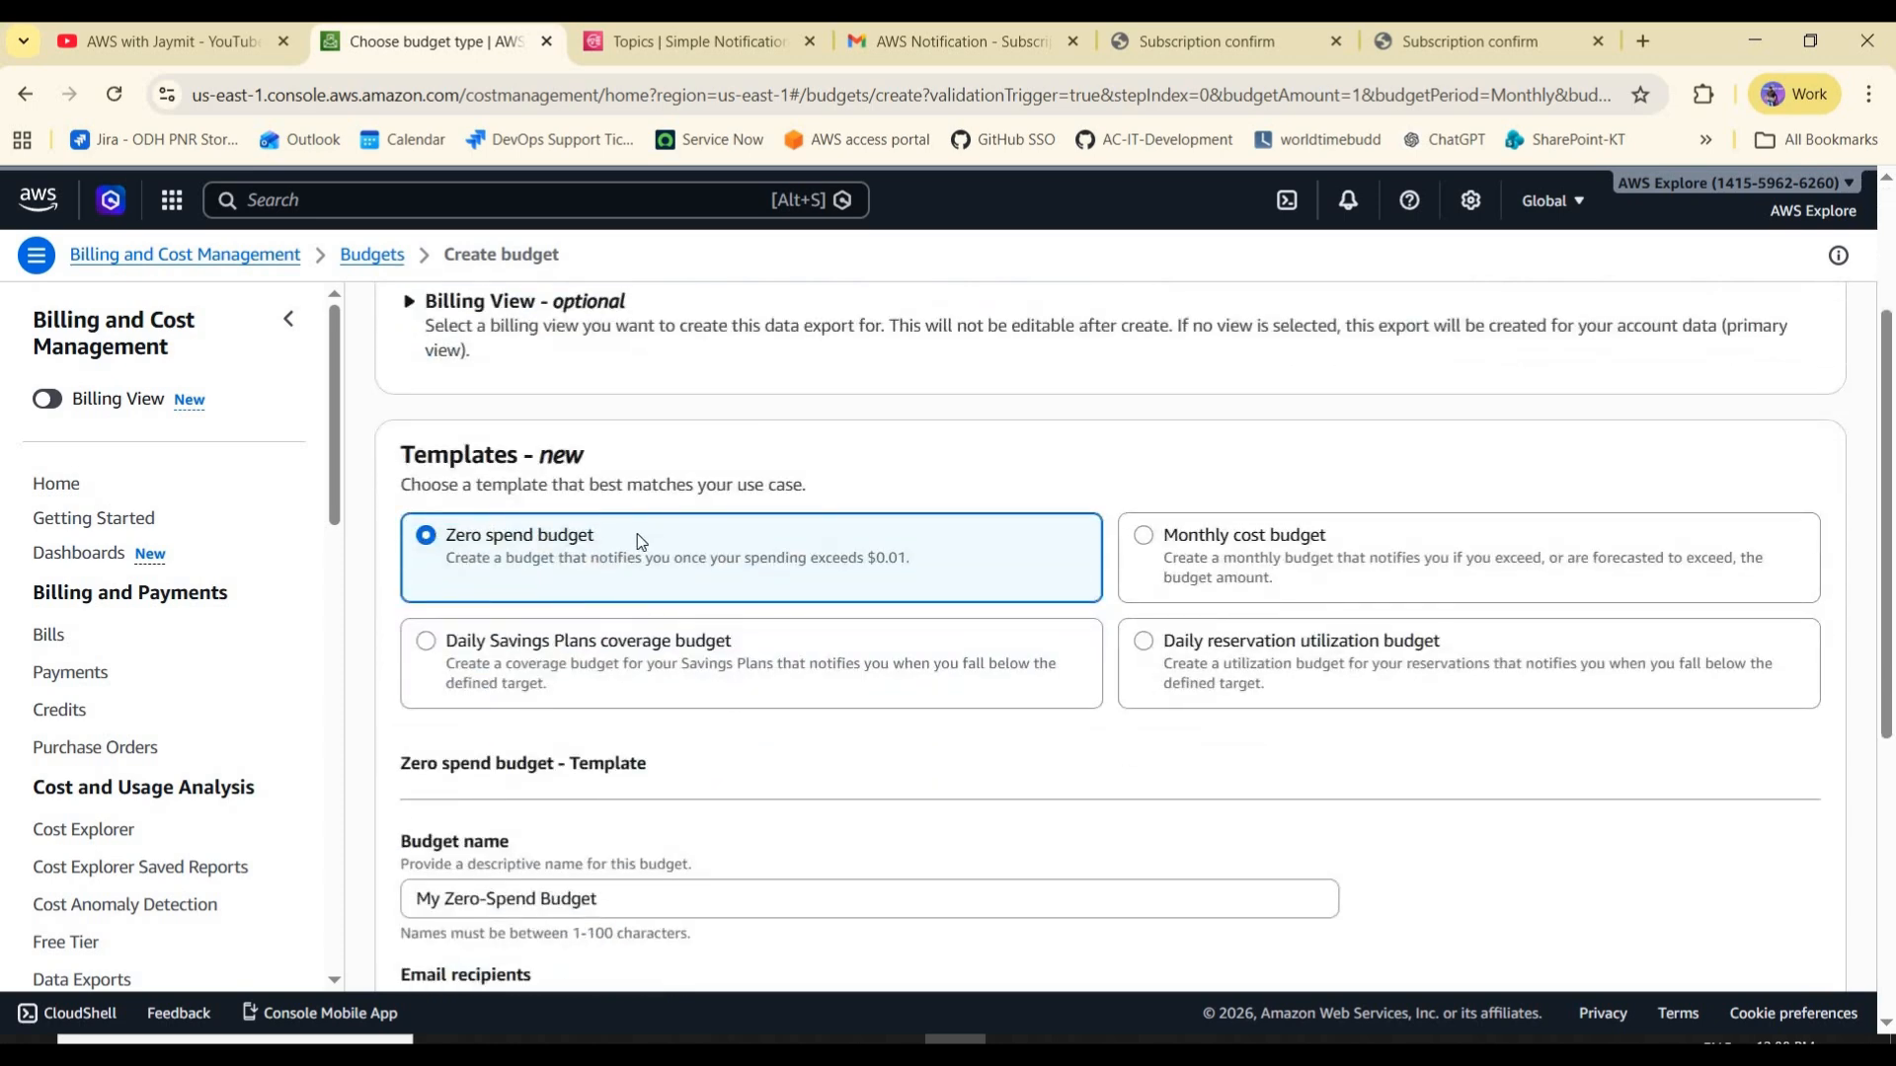
double_click(914, 554)
left_click(514, 540)
left_click_drag(789, 583, 446, 534)
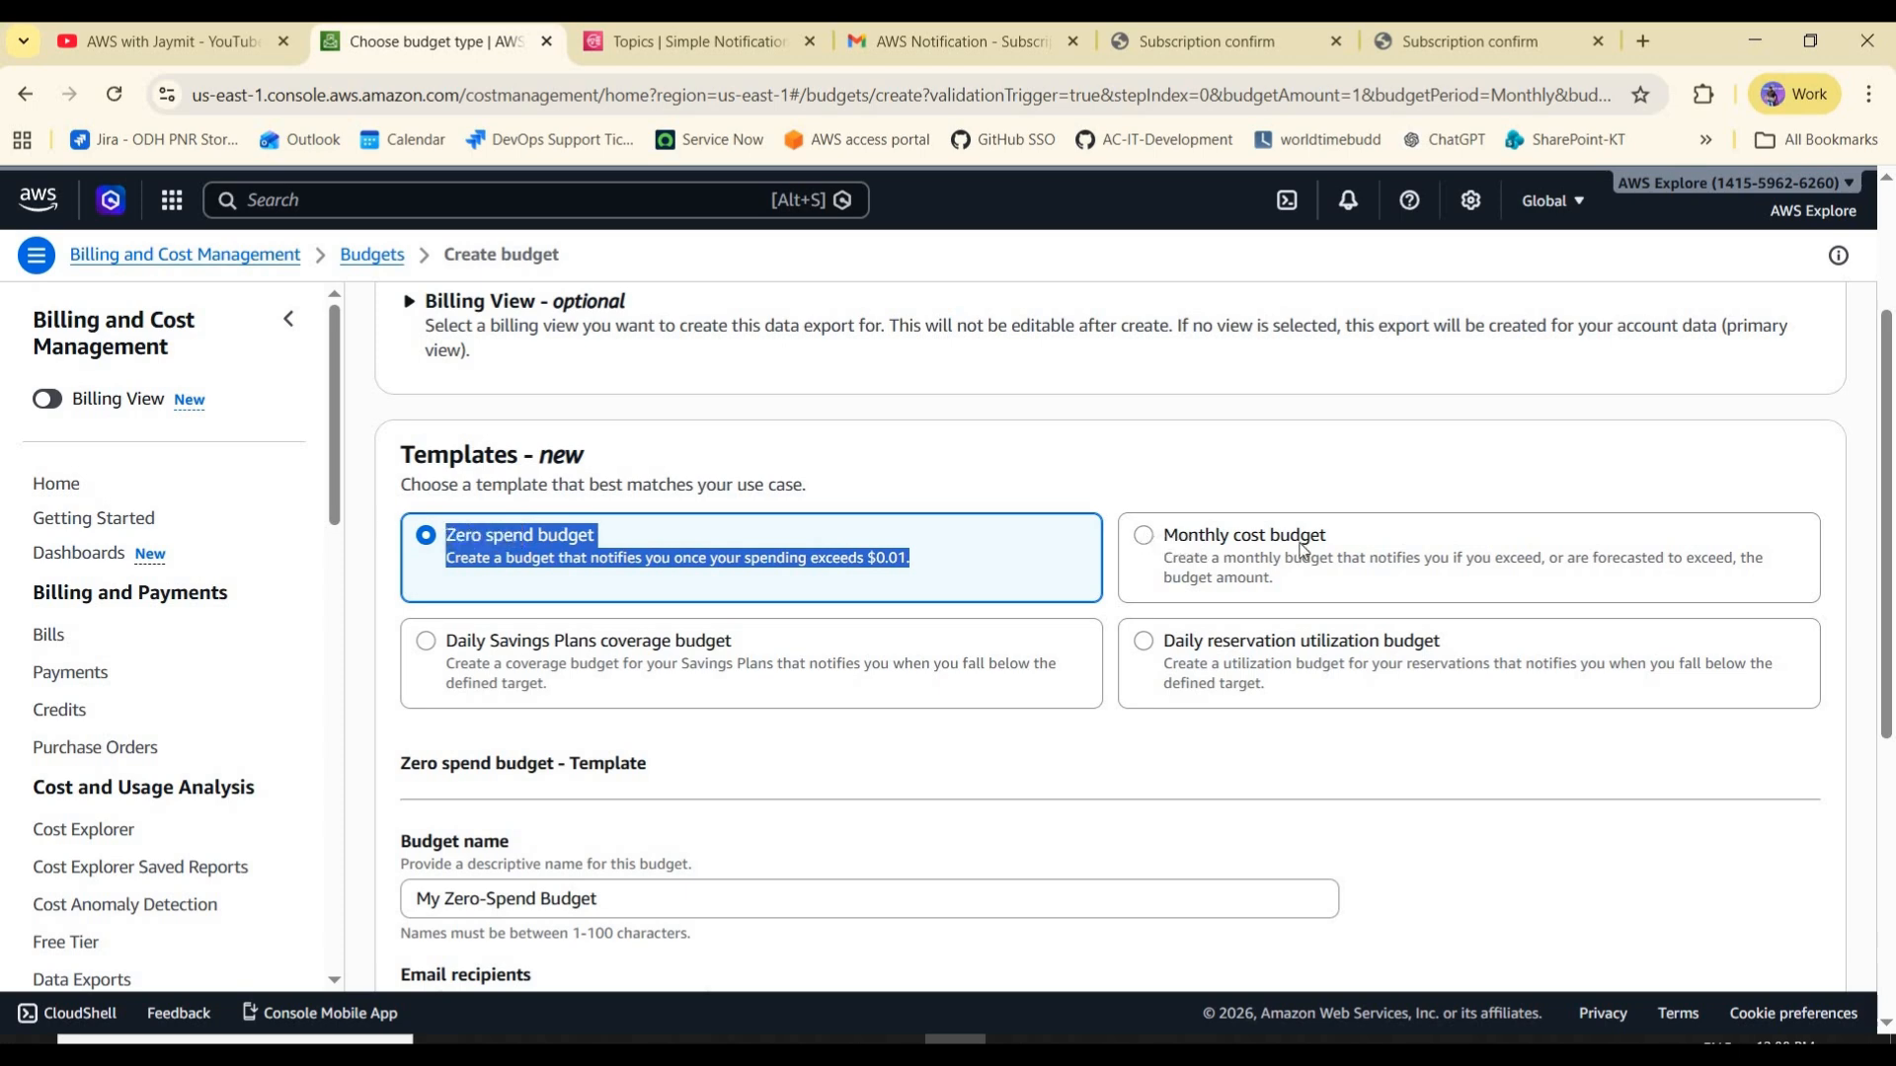
- Compare the Monthly cost budget template with the Zero spend budget template, ending on Zero spend budget, and check its budget name
left_click(1215, 545)
left_click_drag(1407, 551, 1188, 538)
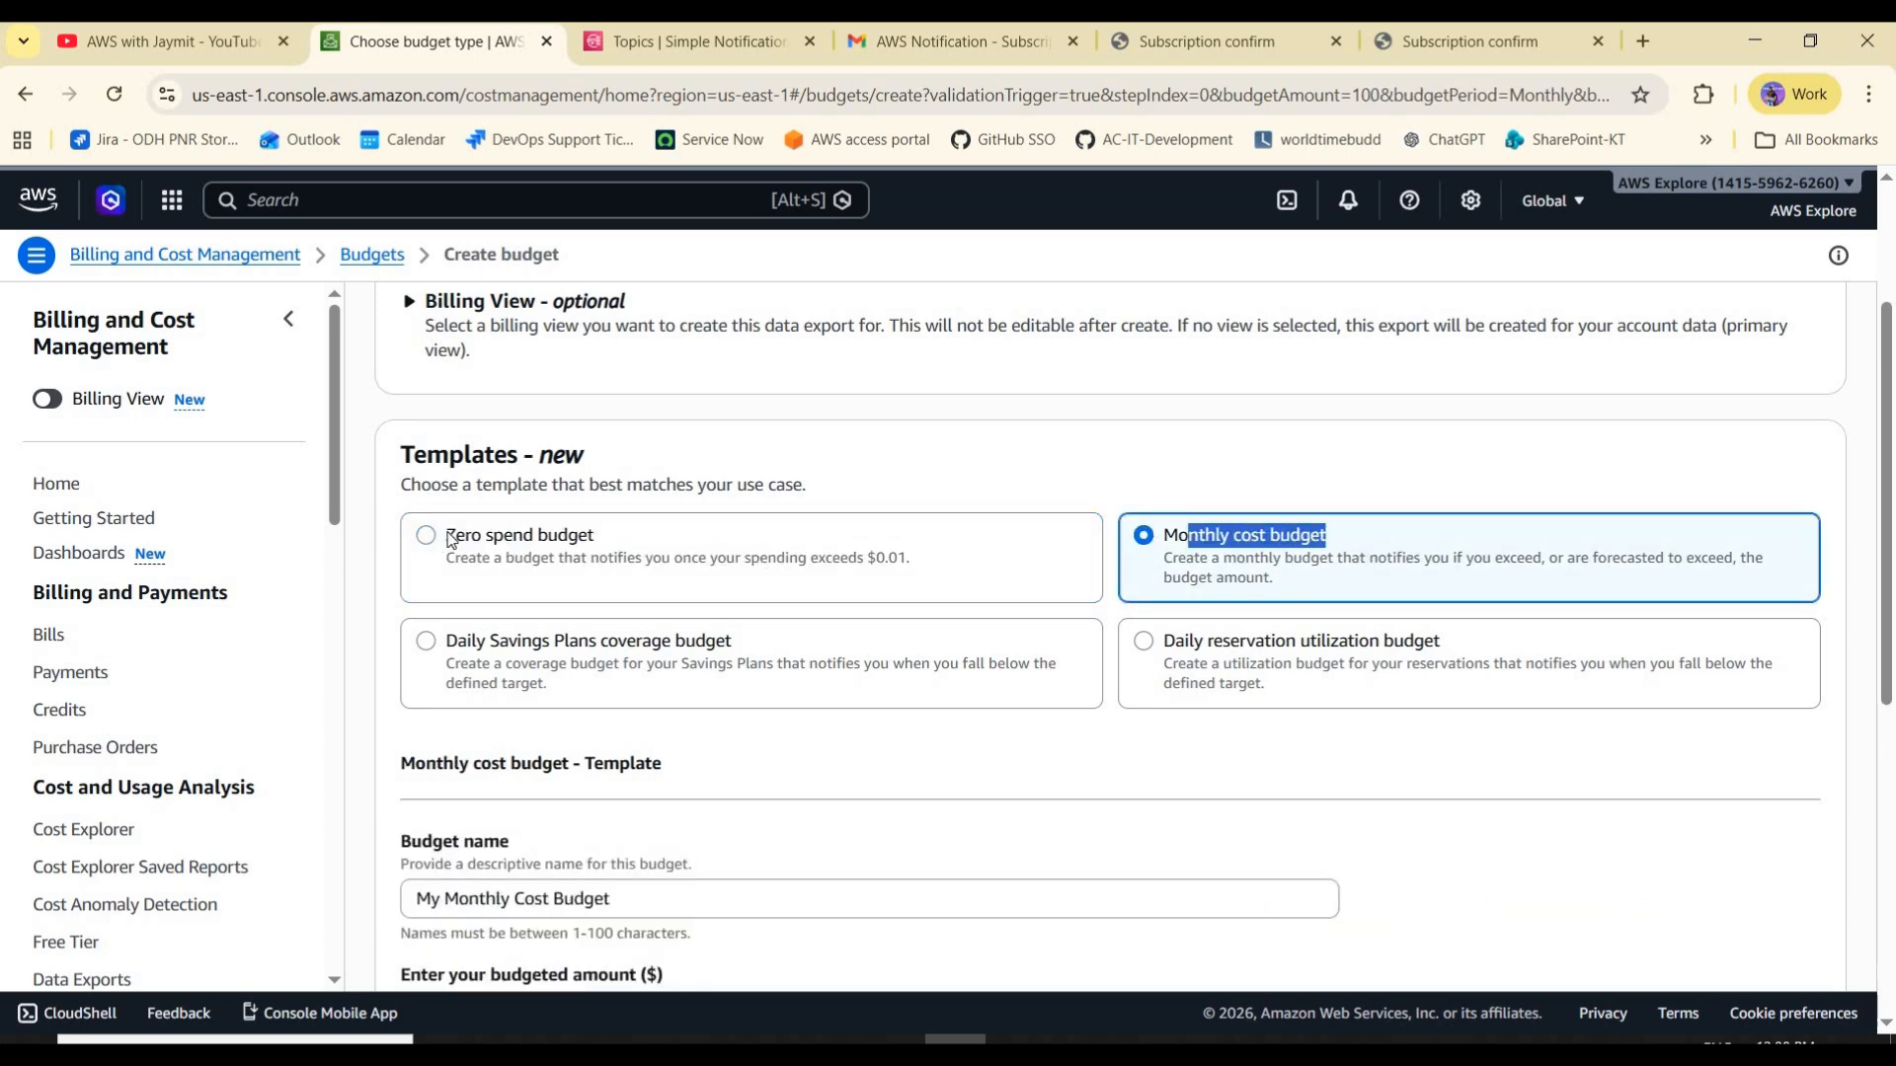
left_click(618, 550)
scroll(694, 548, "down", 4)
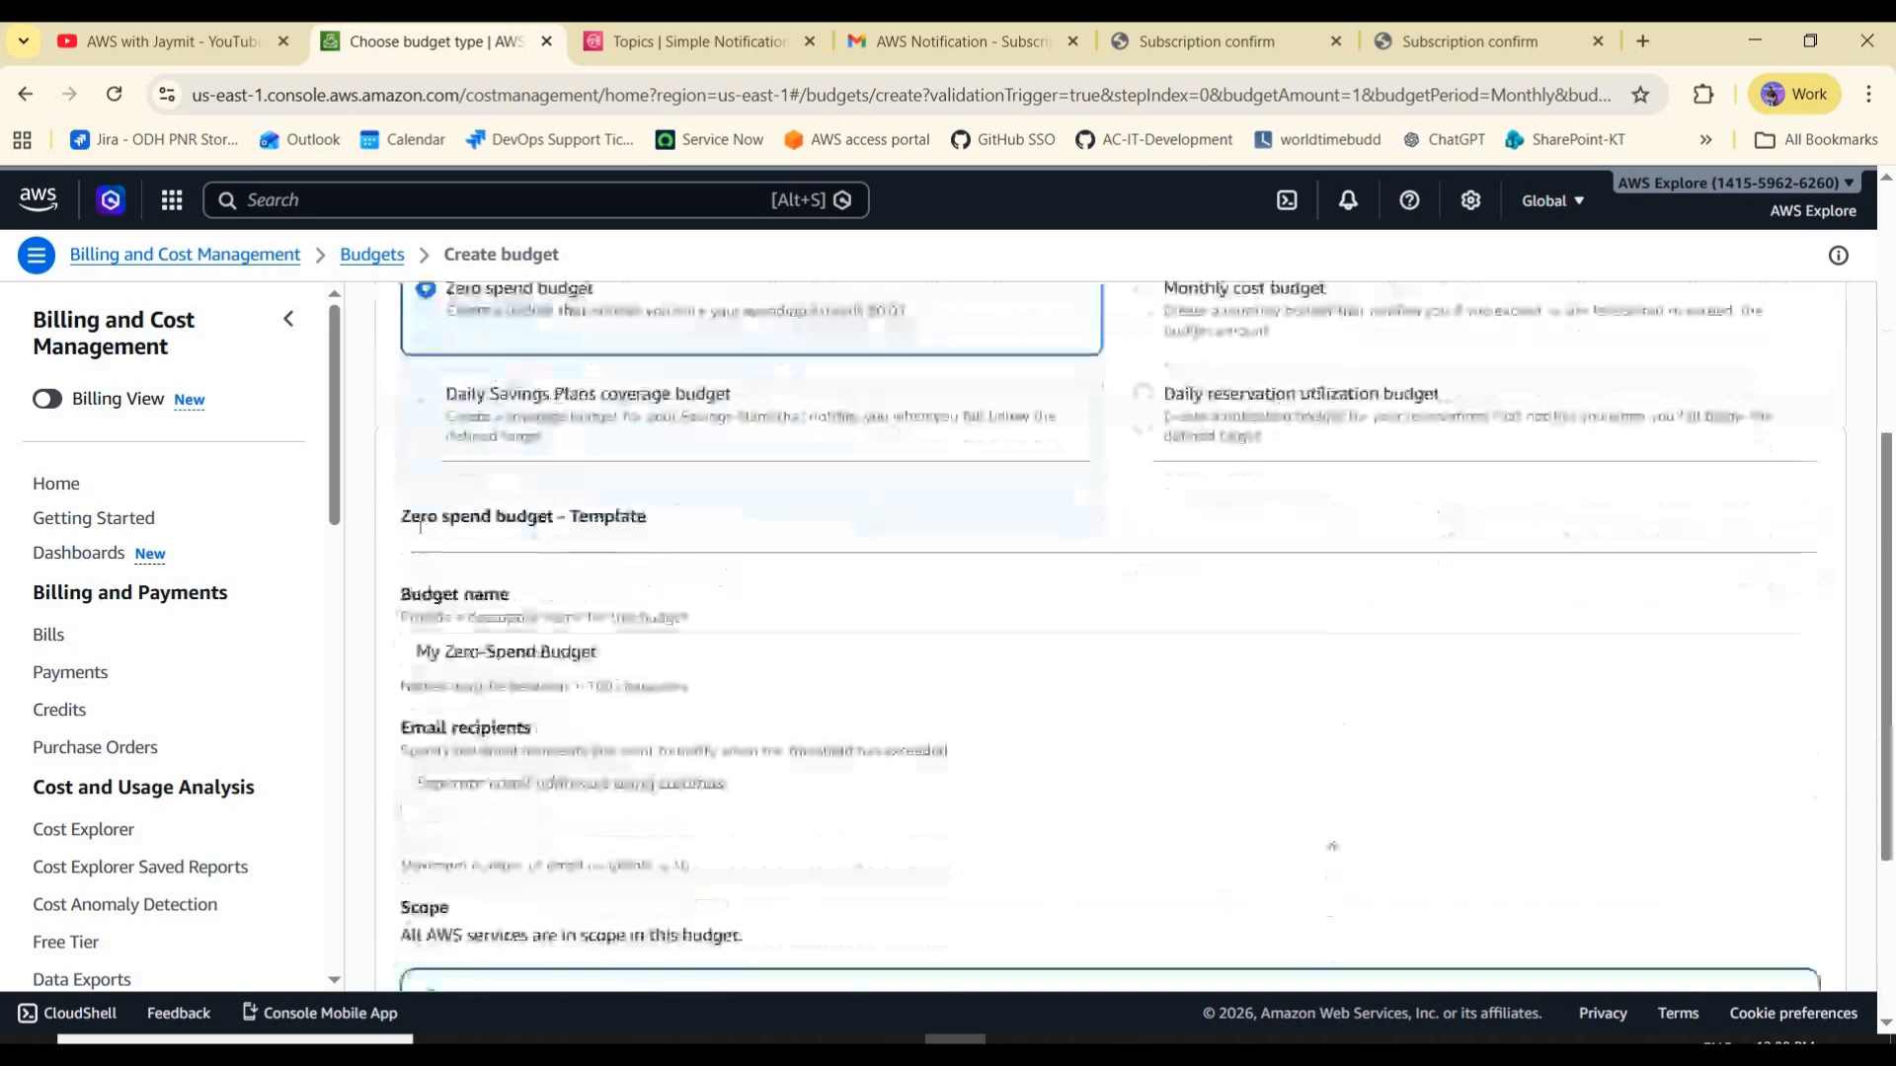
triple_click(694, 546)
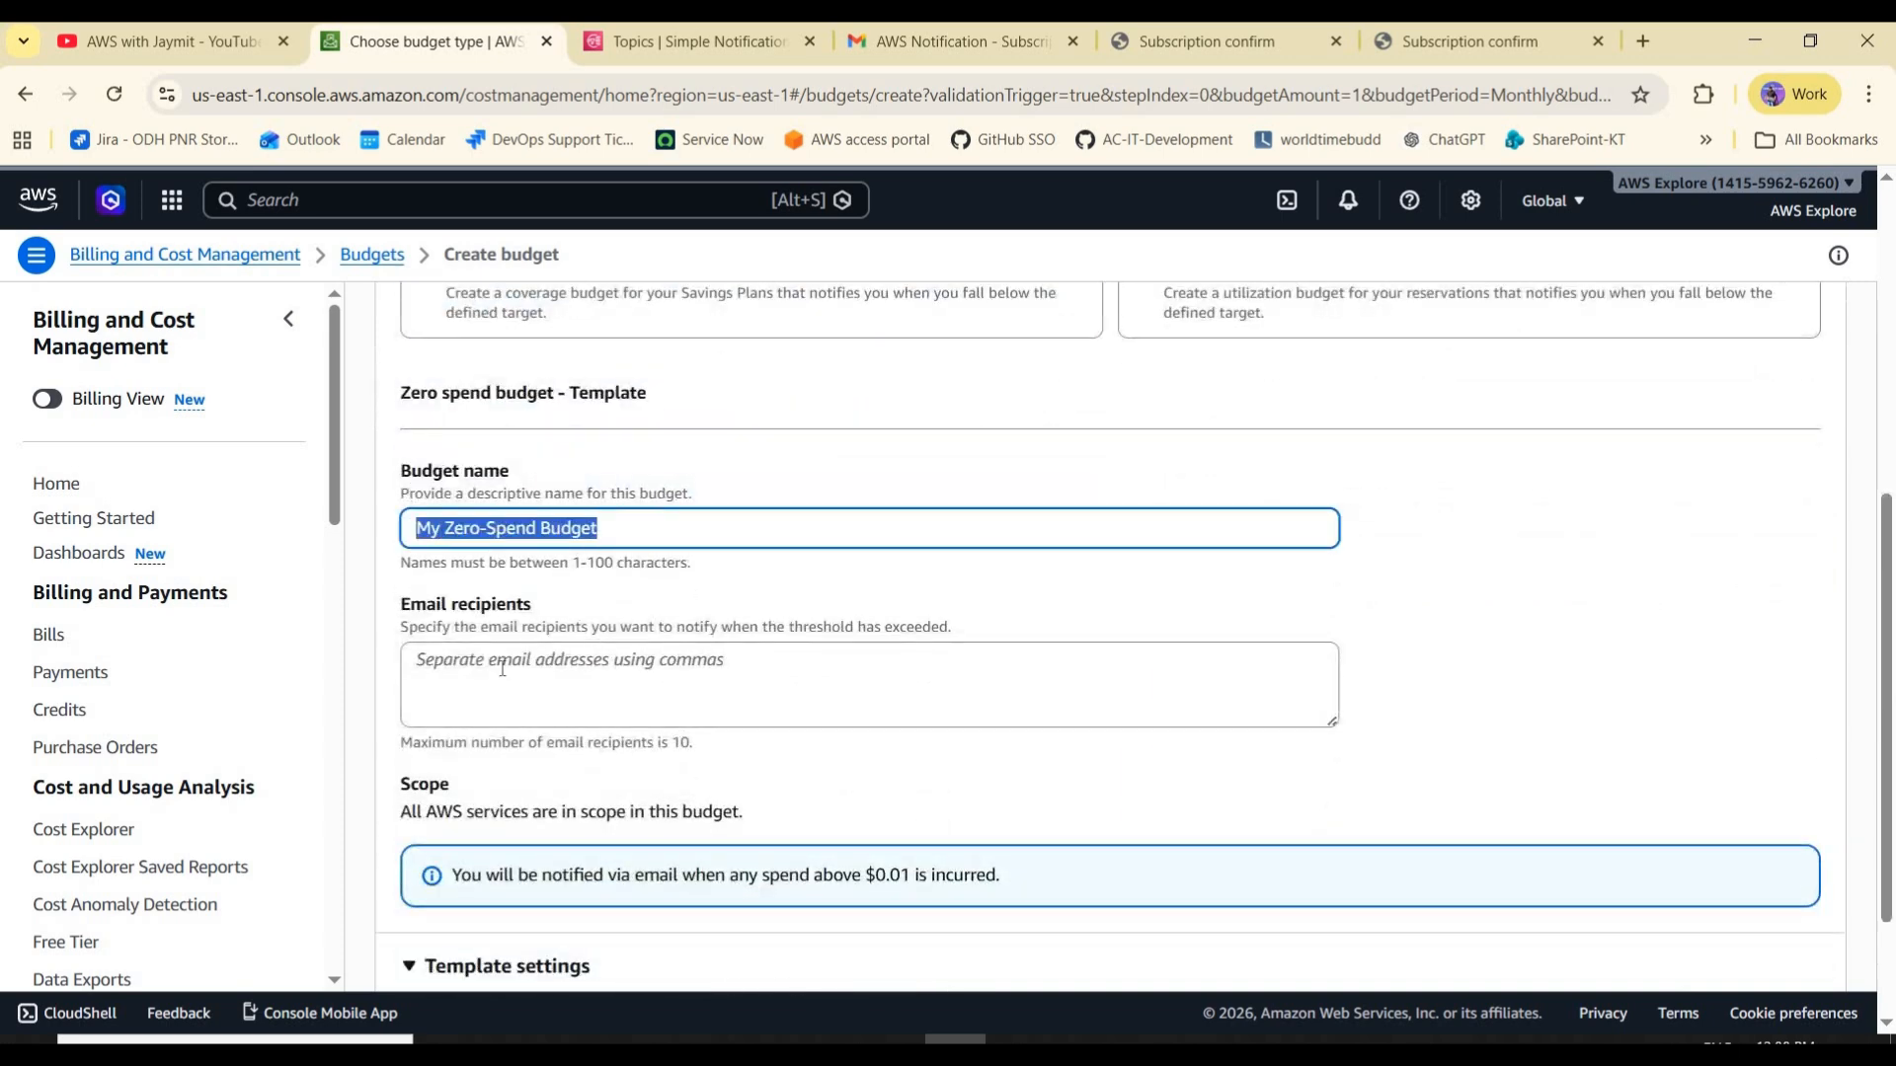
scroll(451, 507, "up", 4)
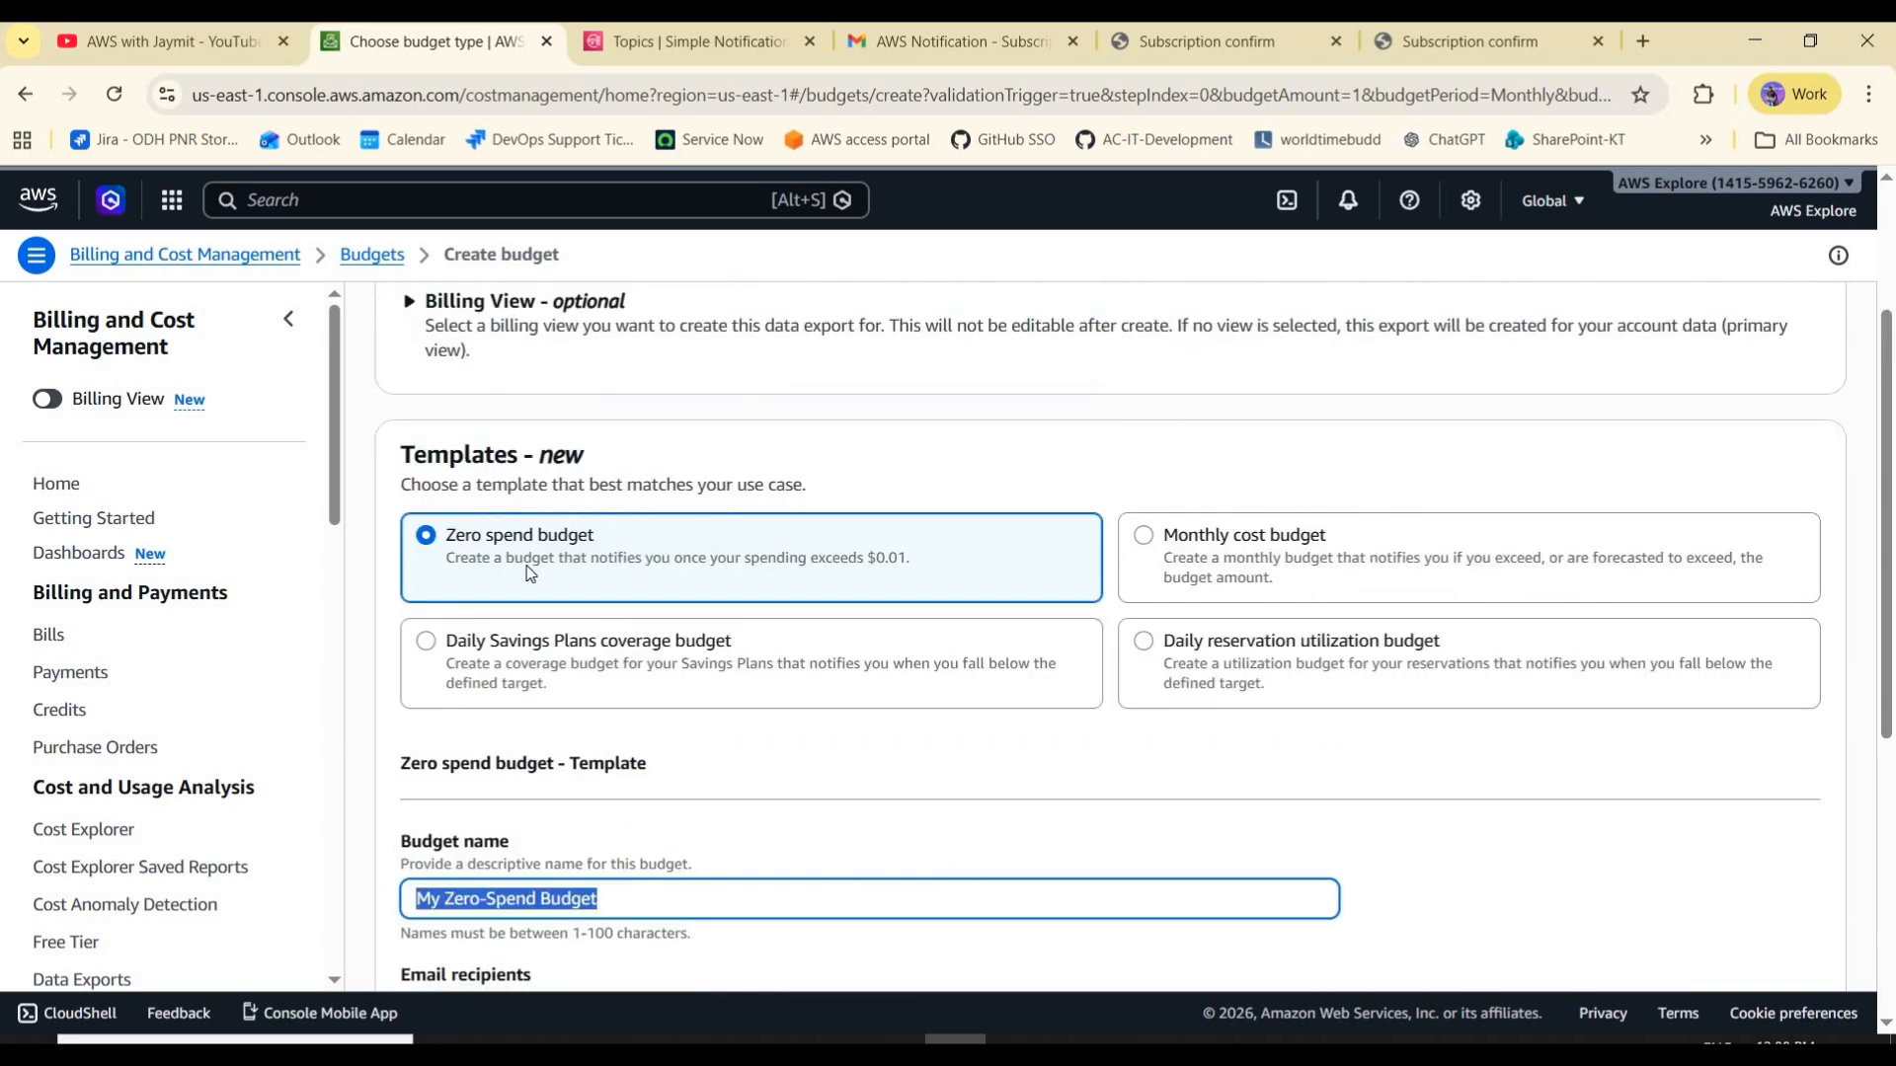
scroll(530, 563, "down", 3)
scroll(533, 631, "up", 5)
scroll(537, 707, "down", 6)
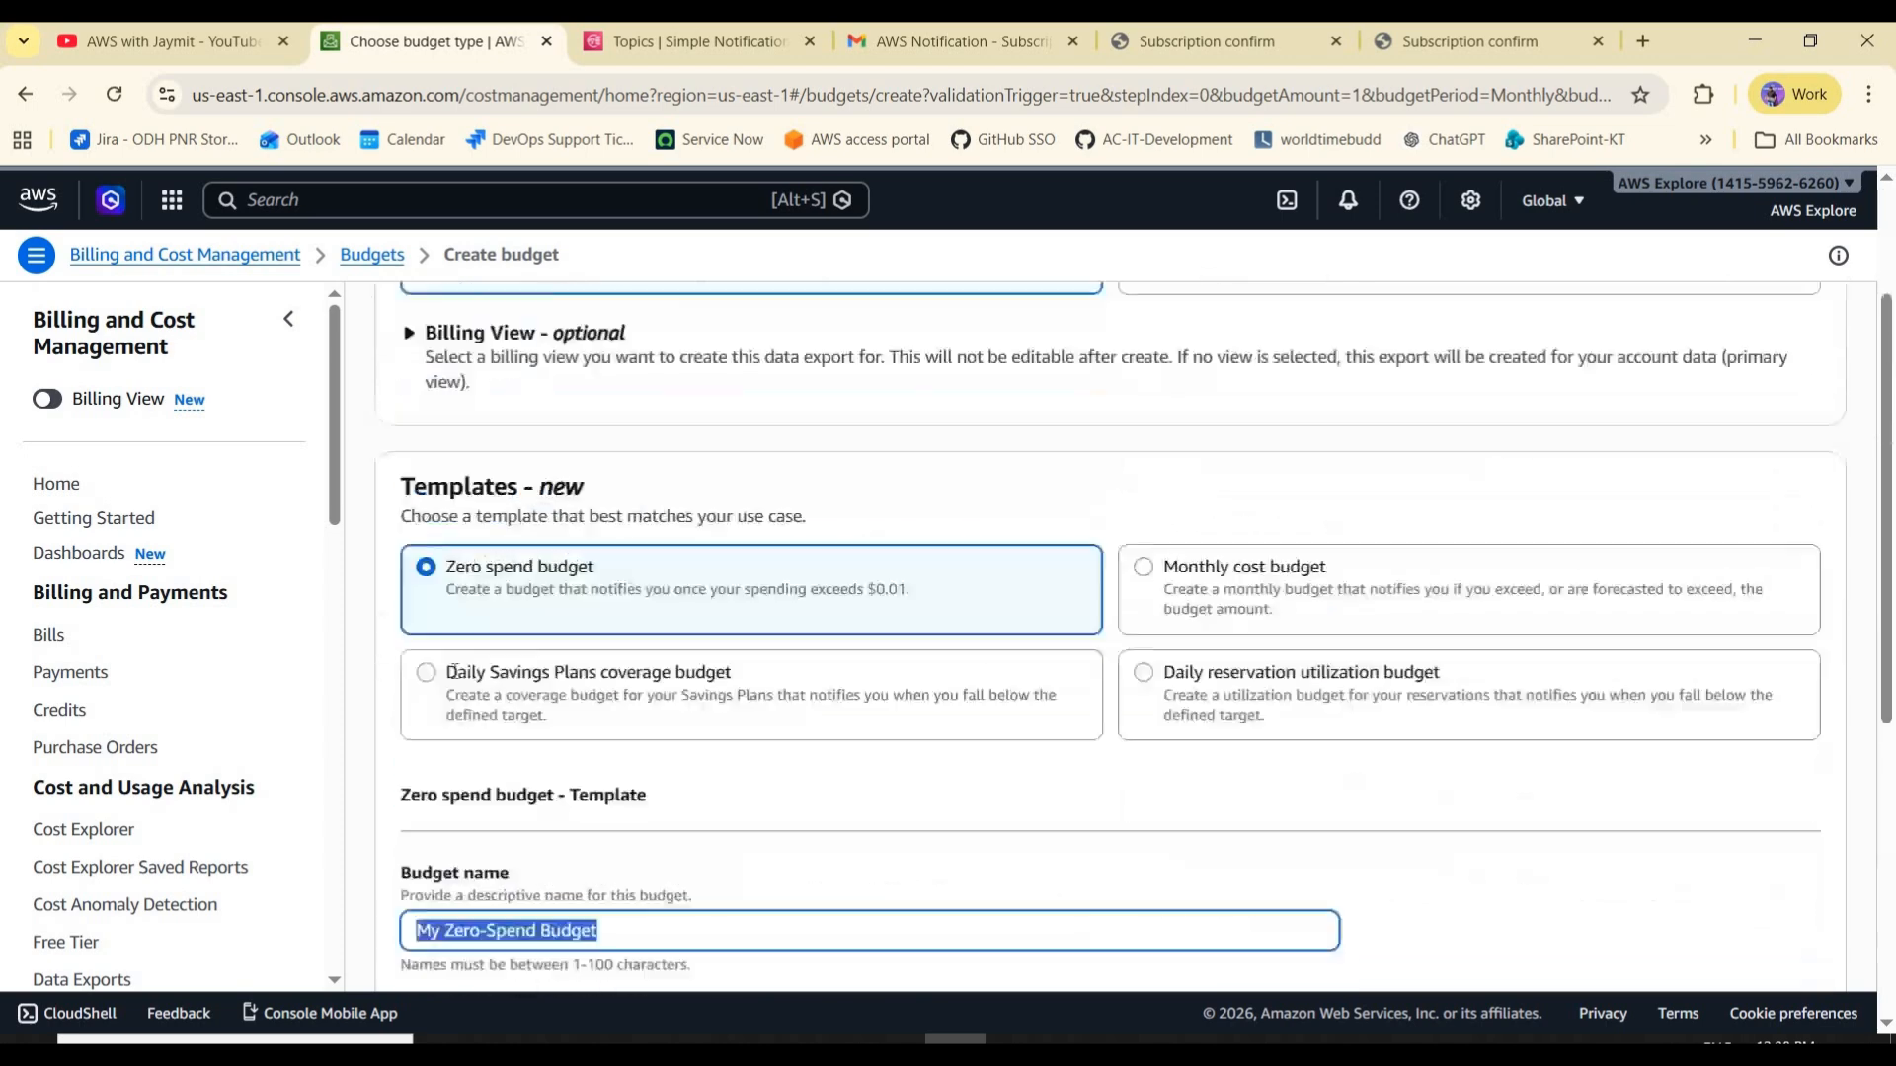
- Enter the notification email address as the zero spend budget's email recipient
left_click(621, 672)
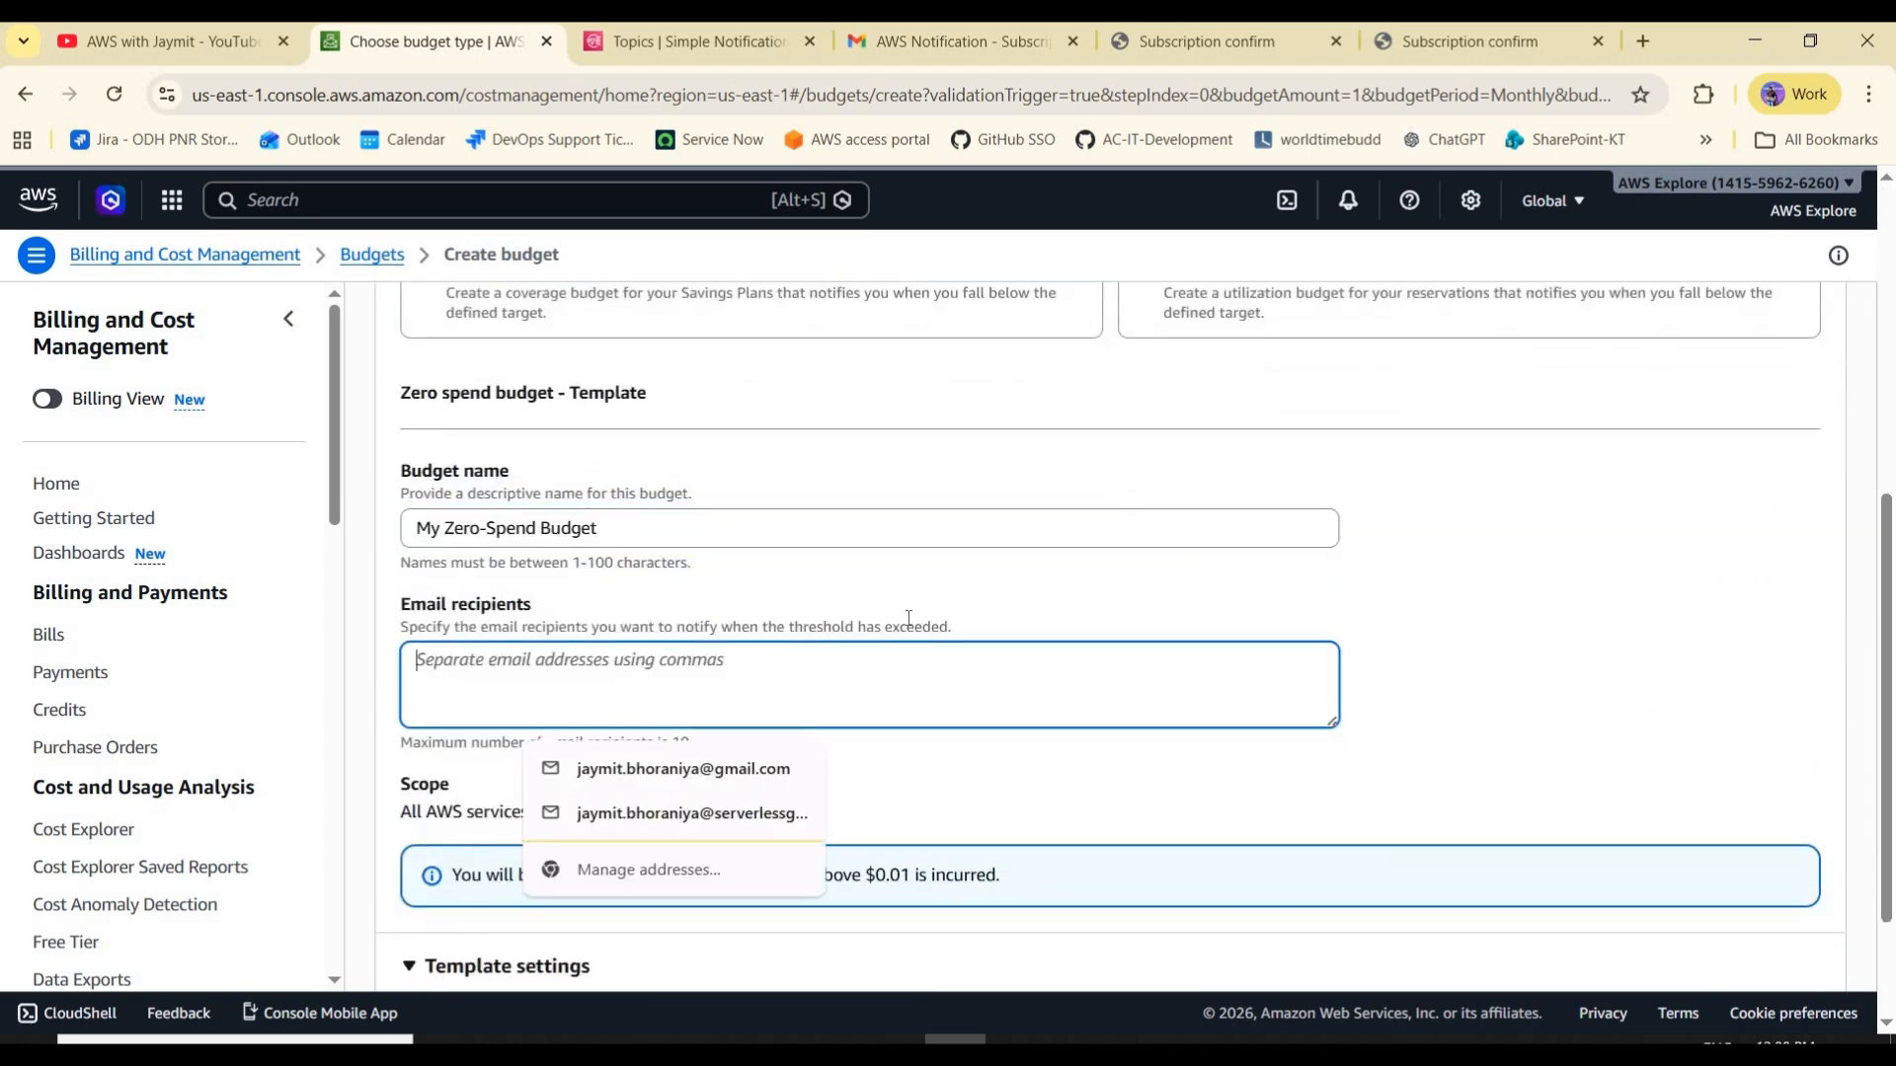
key("ctrl+v")
left_click(970, 599)
scroll(816, 804, "down", 3)
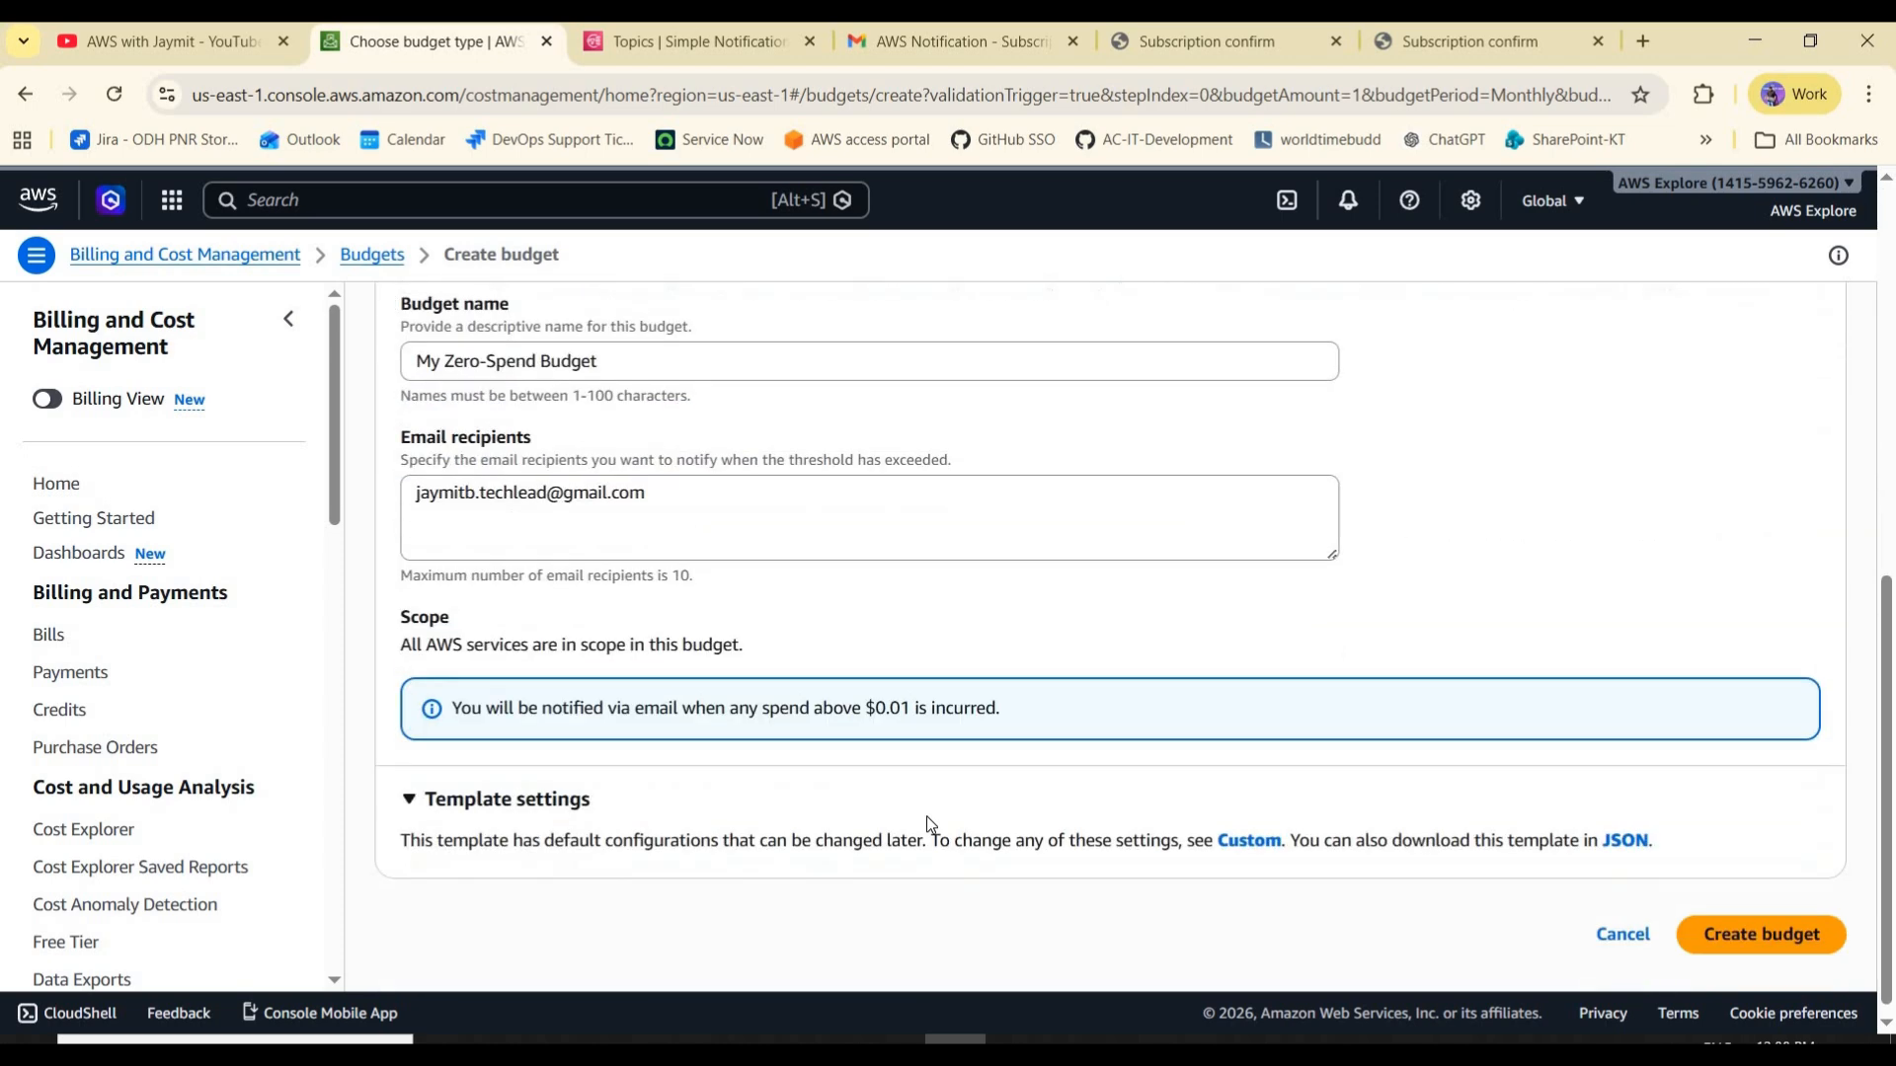
- Check the zero spend budget's email notification rule and create My Zero-Spend Budget
left_click_drag(452, 695, 658, 695)
left_click(711, 695)
left_click(818, 688)
left_click(873, 690)
mouse_move(1071, 689)
left_mouse_down()
mouse_move(707, 695)
mouse_move(1082, 701)
left_mouse_up()
left_click(1768, 869)
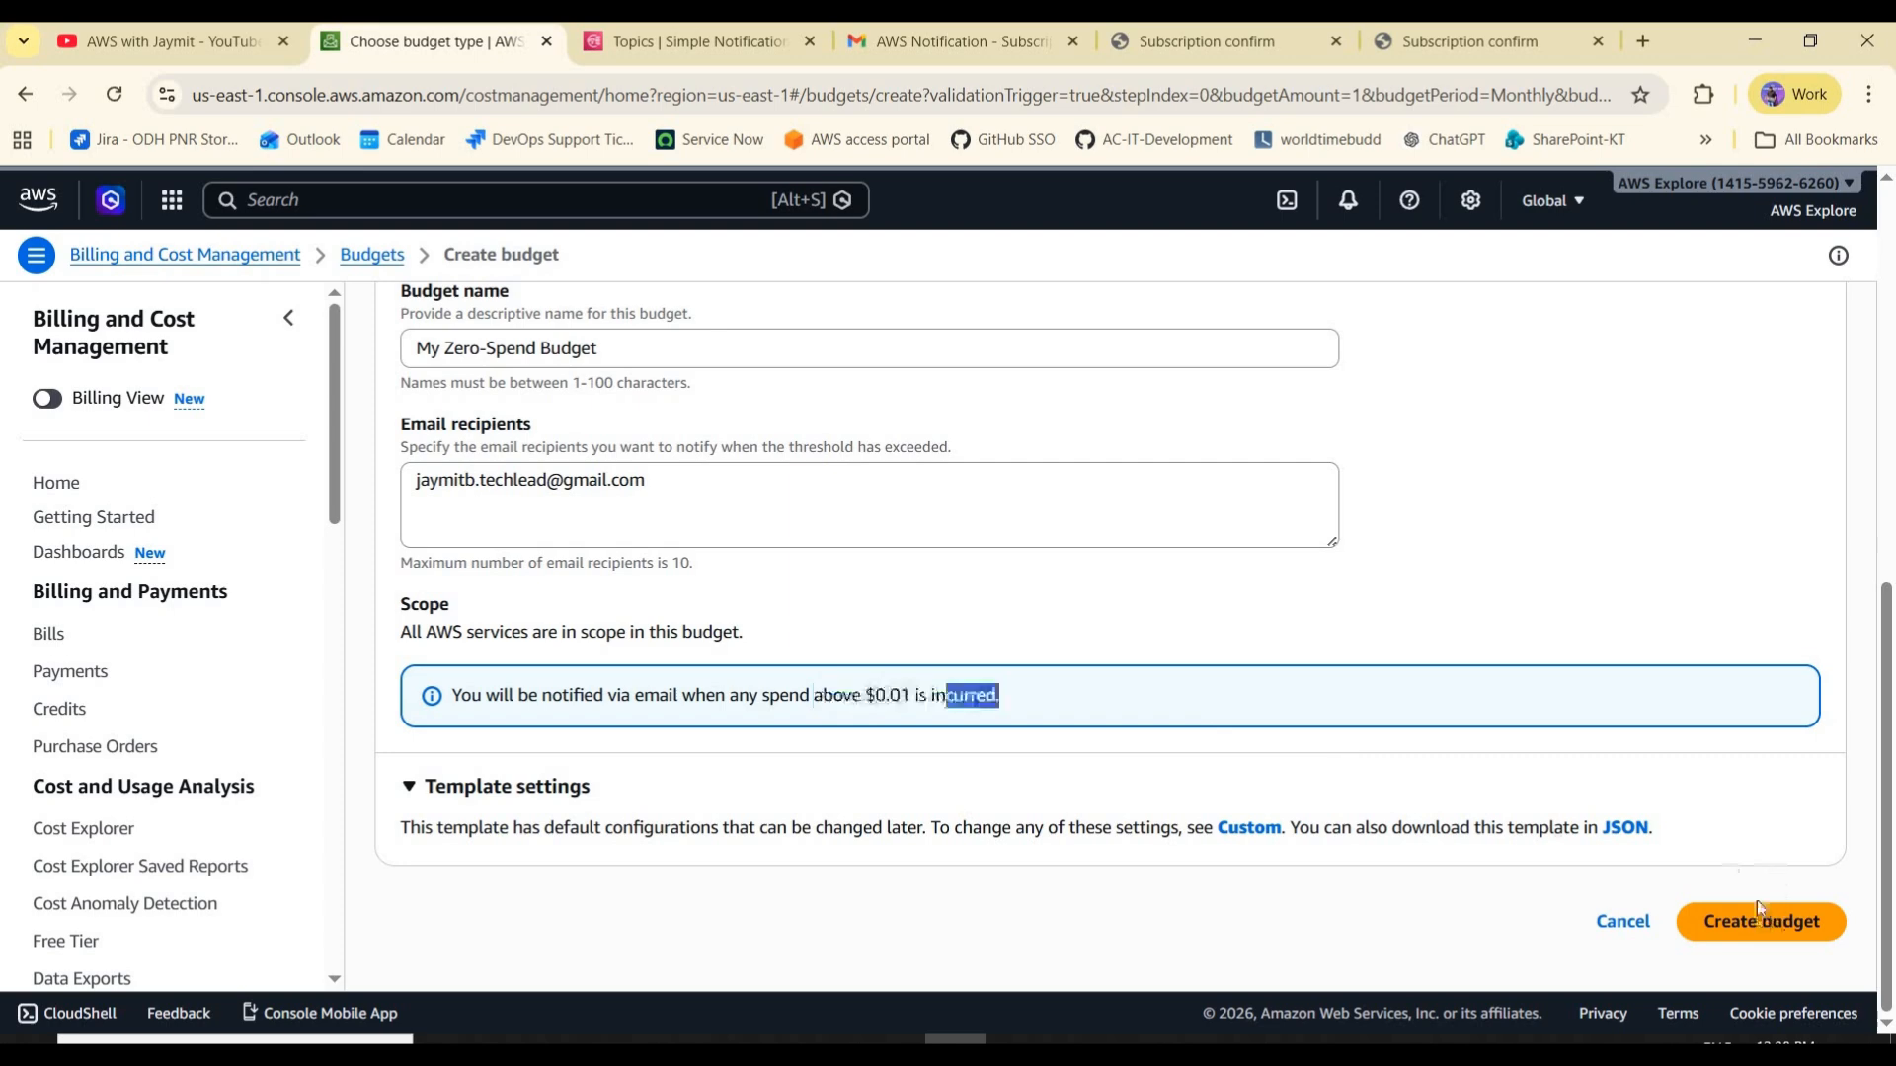
left_click(1809, 918)
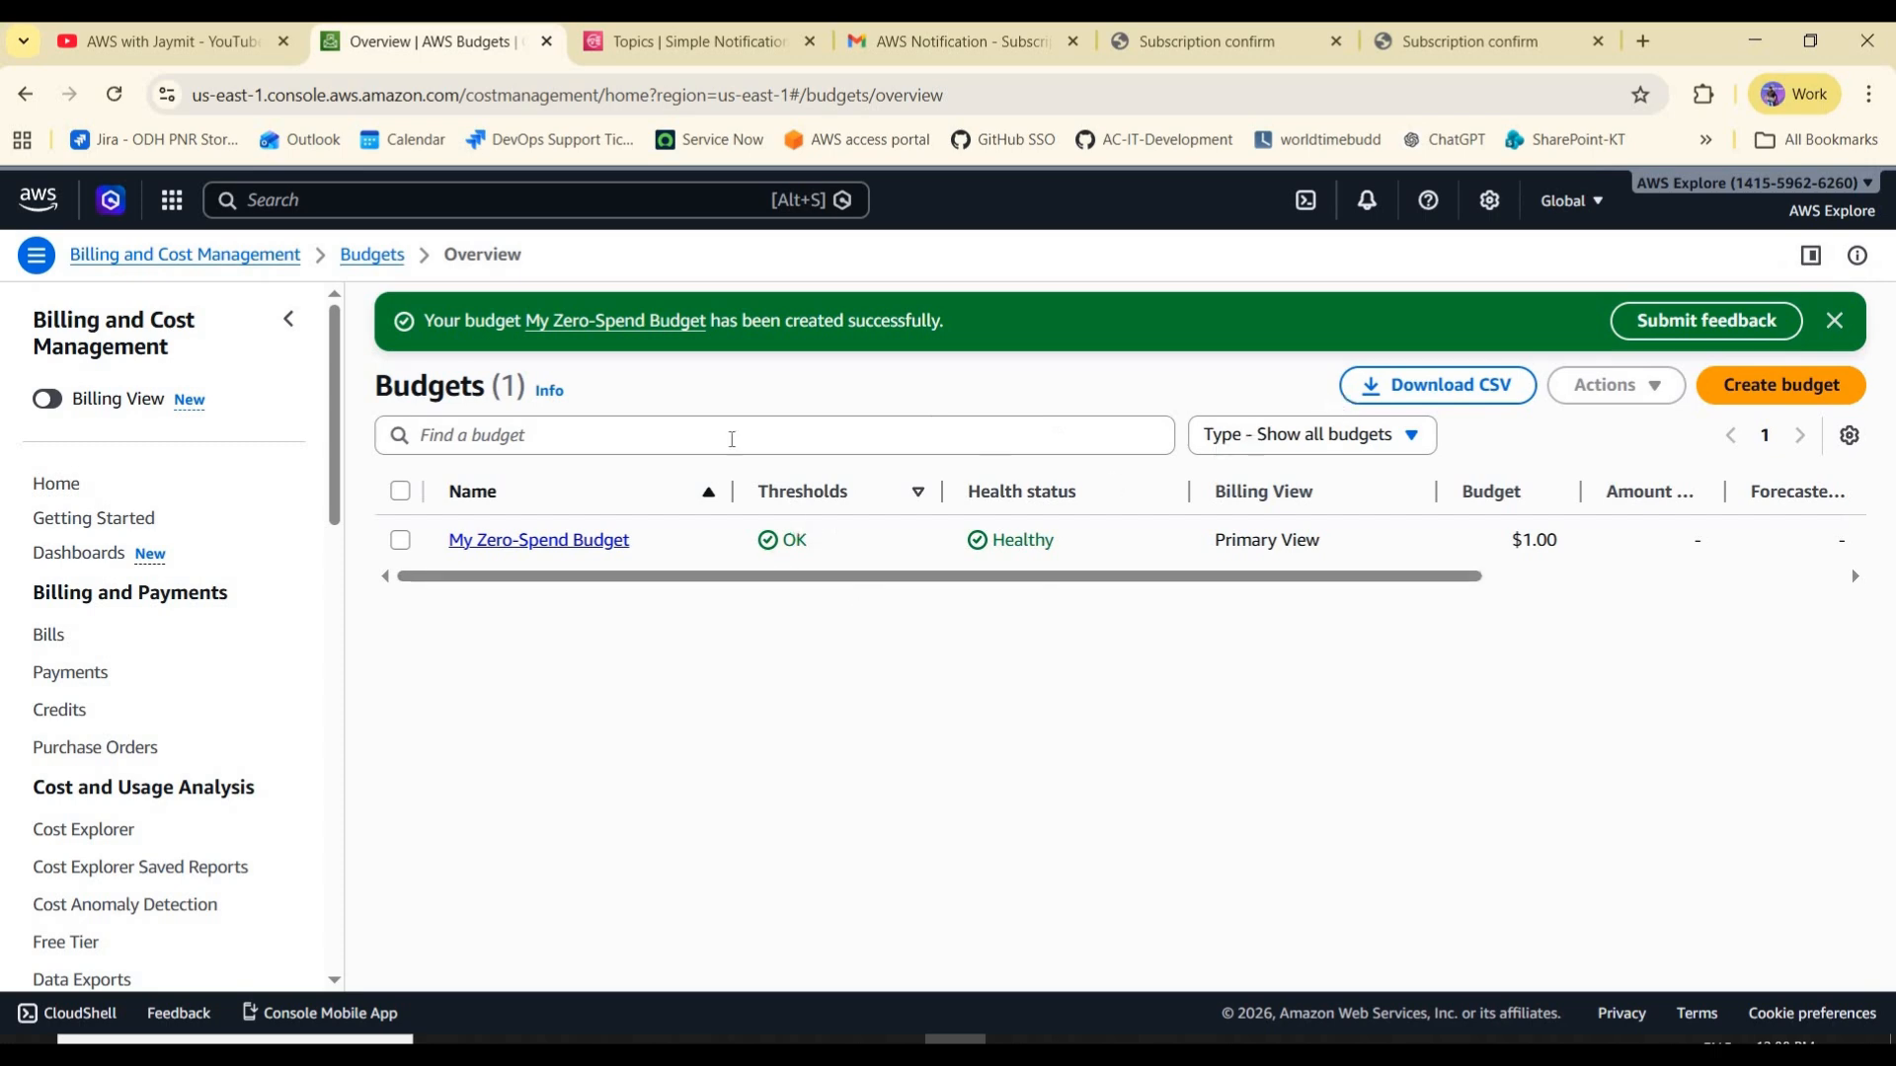
- Dismiss the creation notice, look over all columns of the budgets list, and refresh the page
left_click(1839, 326)
scroll(804, 440, "right", 5)
scroll(804, 440, "left", 5)
key("F5")
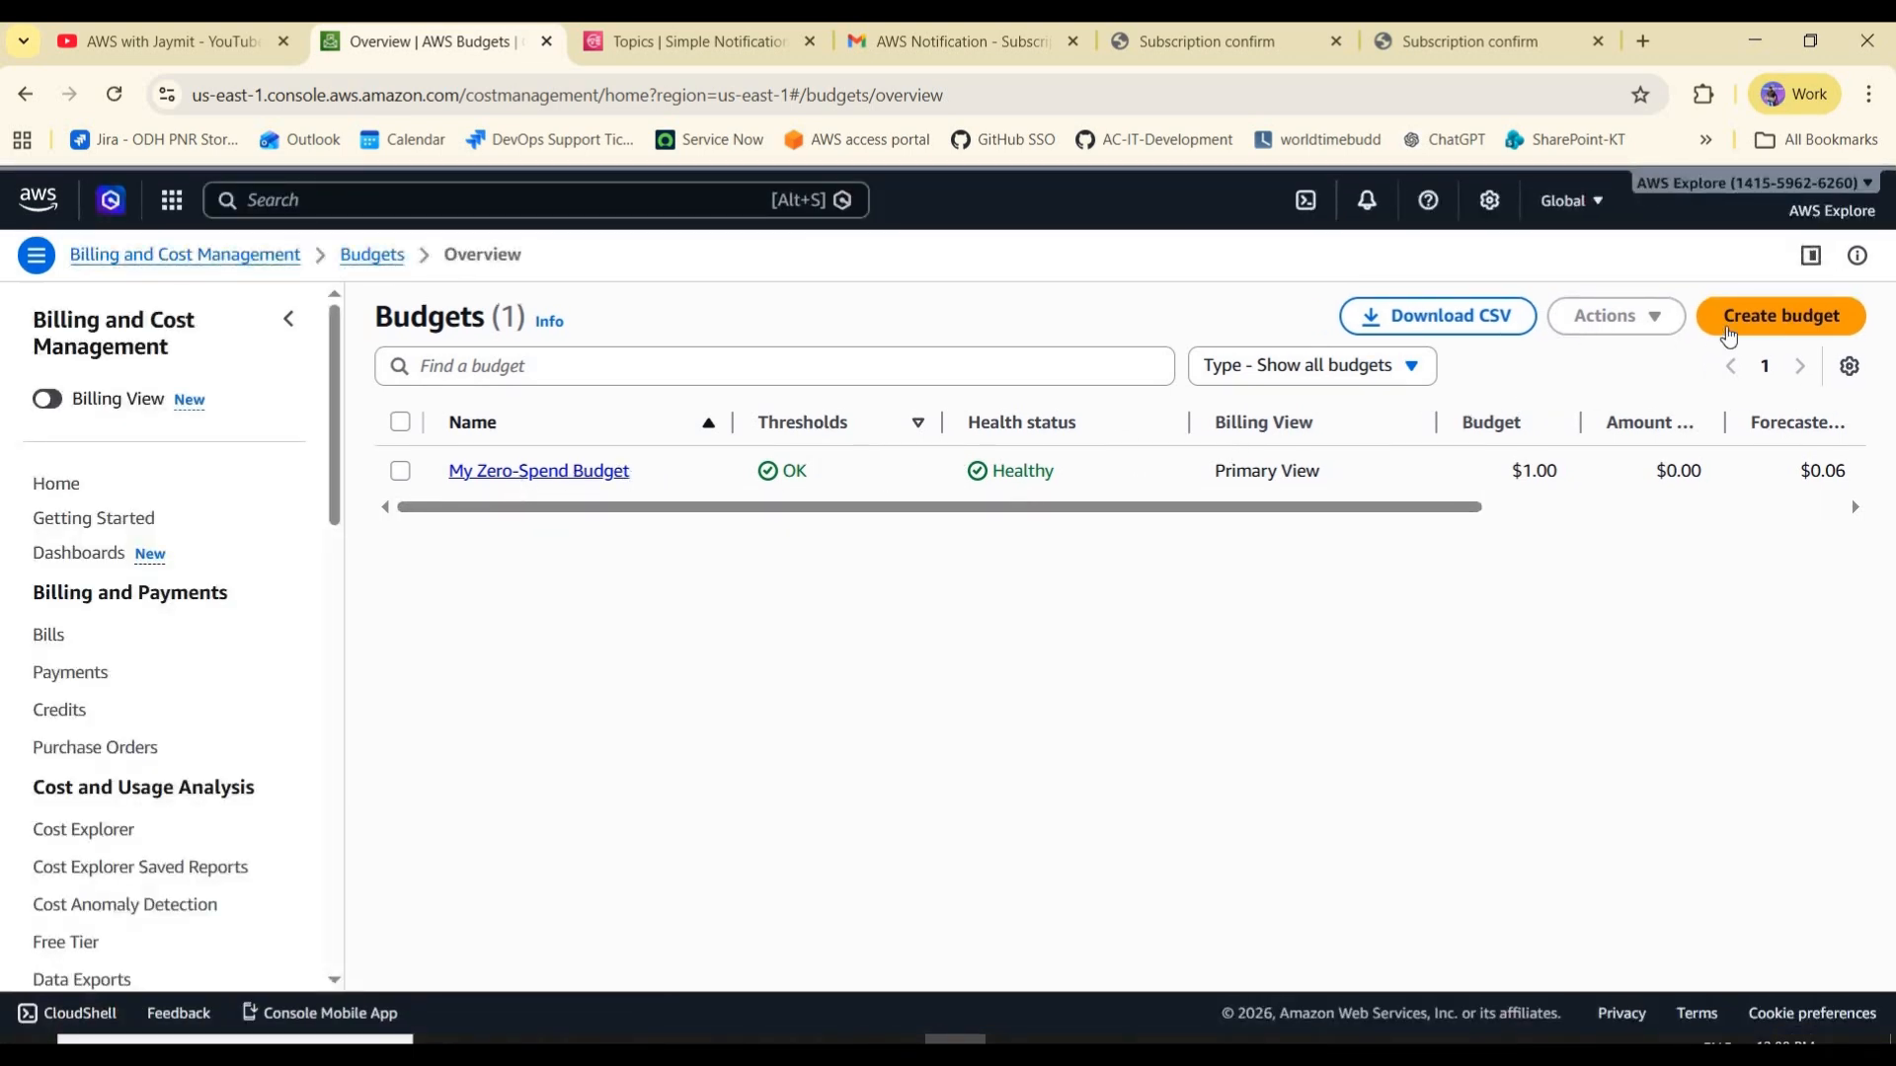
- Start another budget using the Monthly cost budget template
left_click(1764, 321)
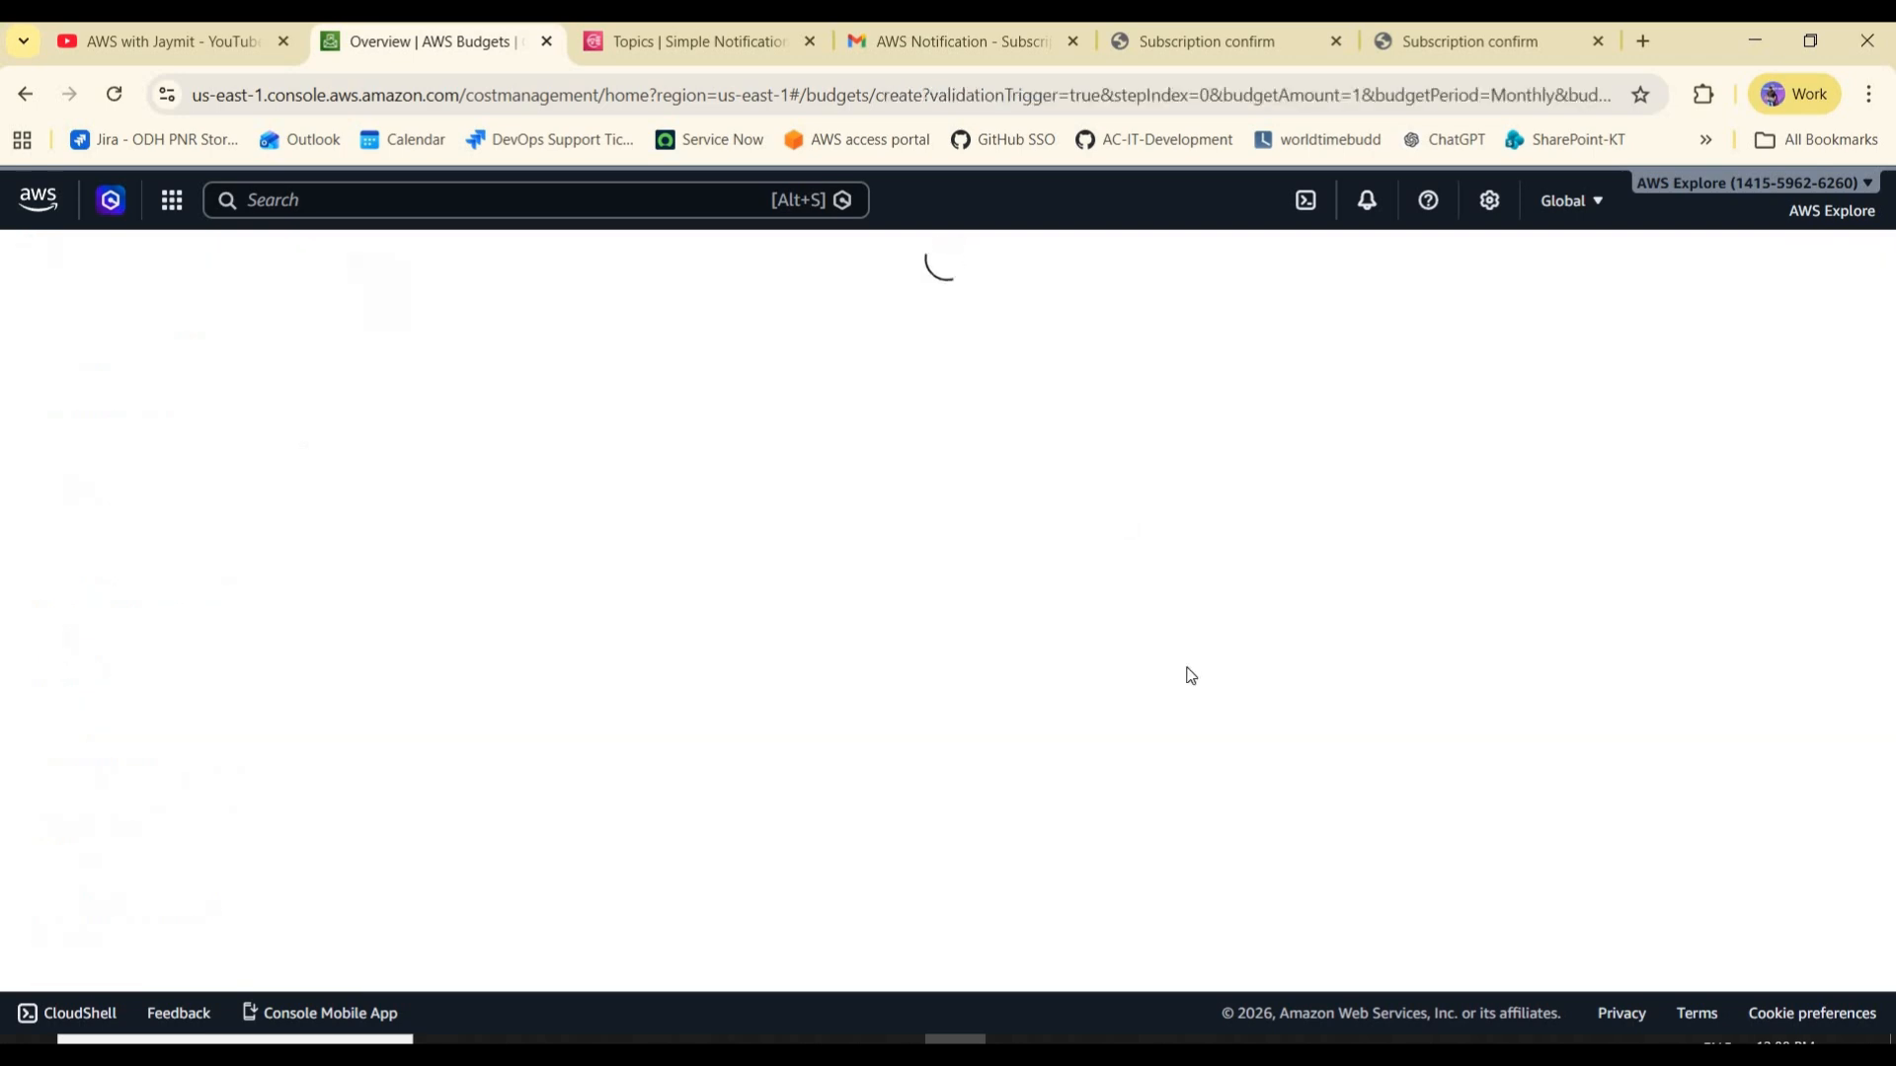
scroll(1153, 671, "down", 1)
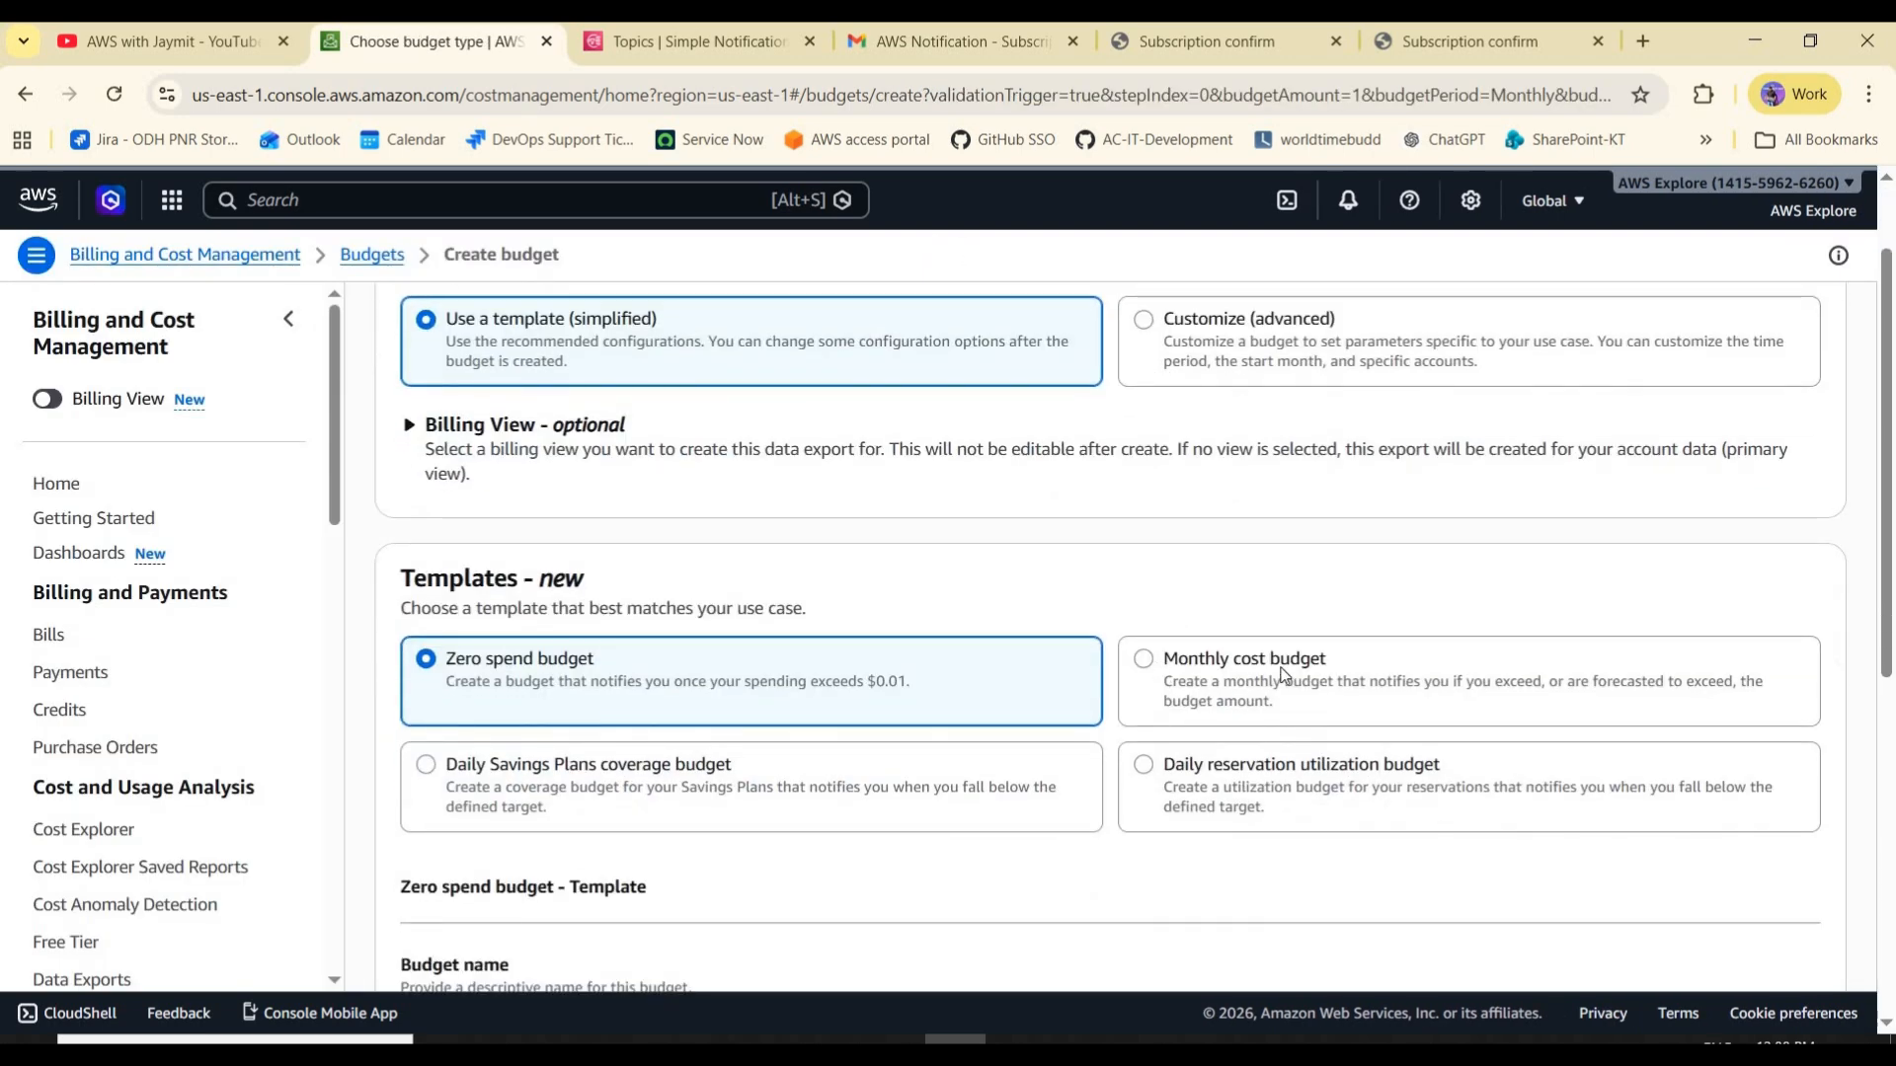
left_click(1256, 663)
scroll(1166, 557, "down", 1)
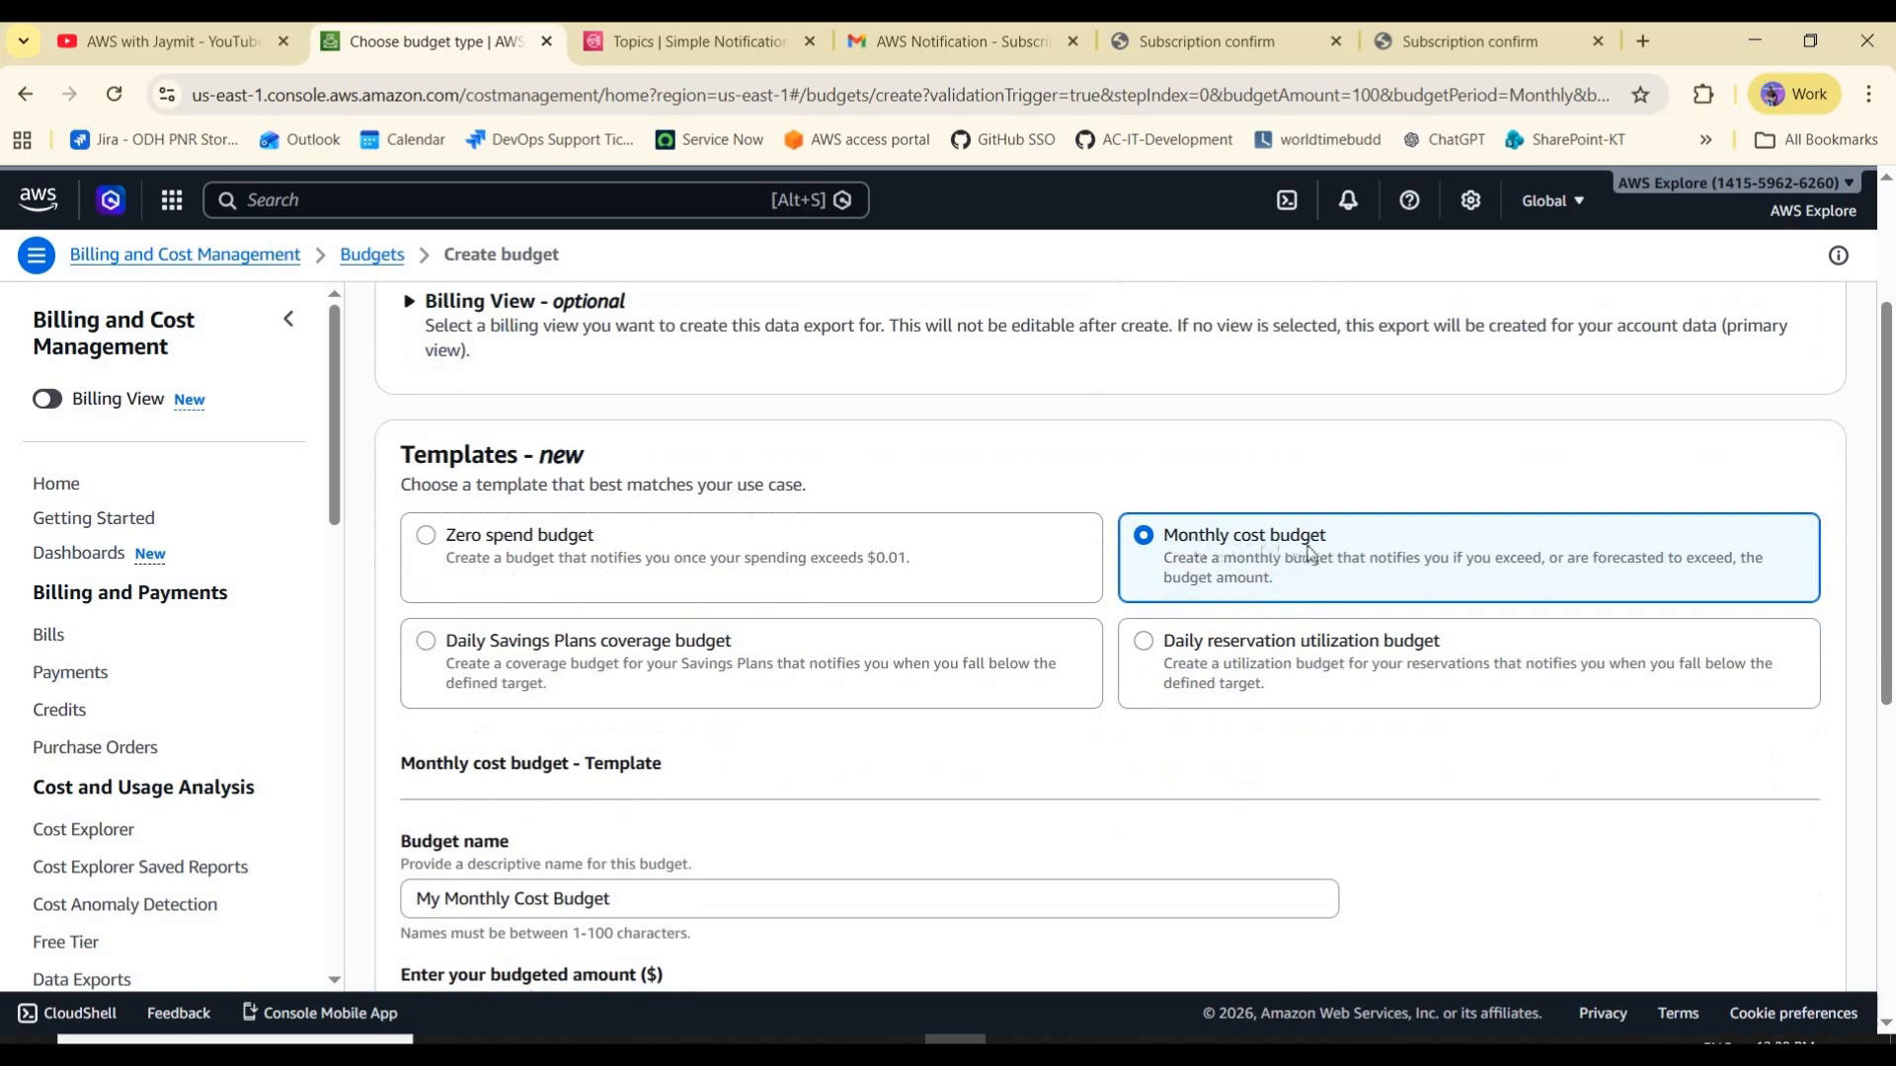
- Read the Monthly cost budget description about exceeded and forecasted spending, and look over the template's fields
triple_click(1407, 584)
left_click_drag(1377, 559, 1587, 578)
left_click(1594, 570)
left_click_drag(1455, 559, 1726, 577)
left_click(1702, 576)
left_click_drag(1595, 560, 1749, 582)
left_click(1712, 579)
left_click_drag(1165, 559, 1313, 591)
left_click(1388, 587)
left_click_drag(1181, 579, 1313, 590)
left_click(1404, 654)
scroll(1396, 646, "down", 2)
scroll(1267, 600, "up", 2)
scroll(725, 540, "down", 4)
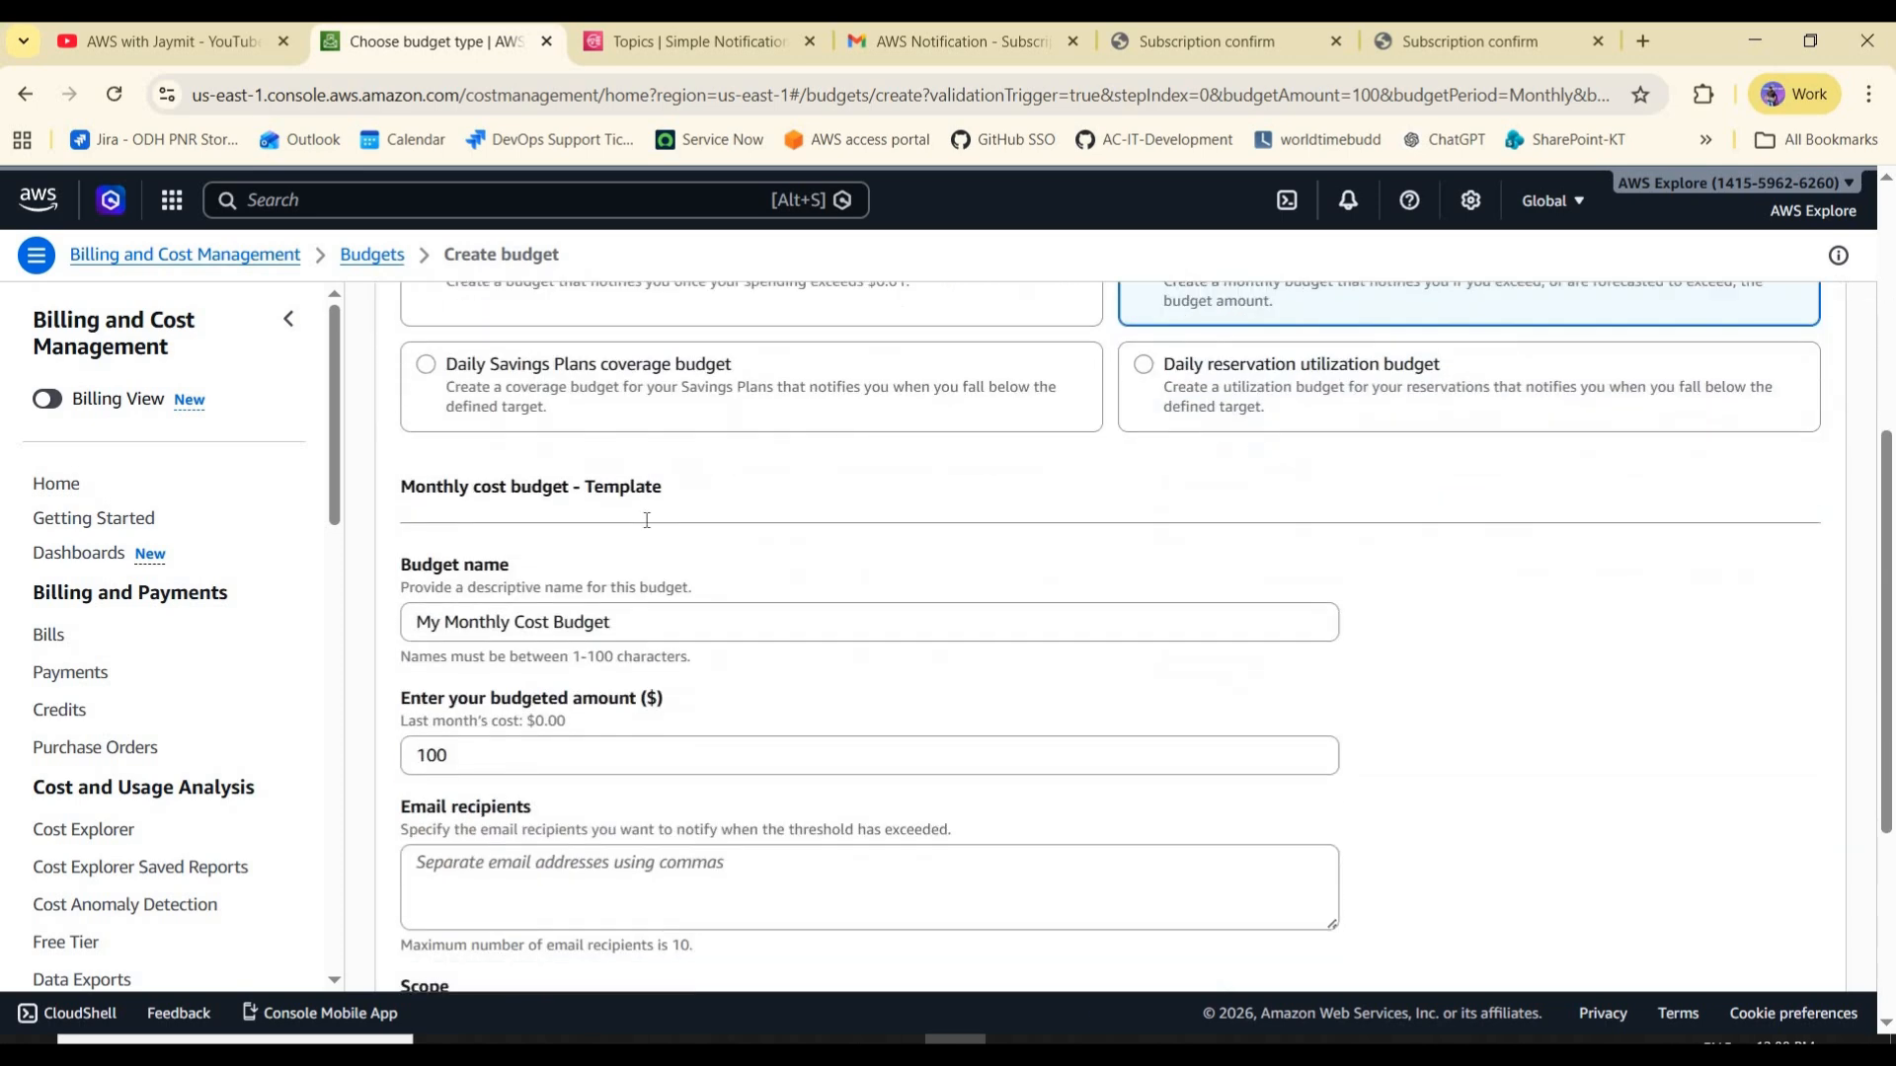
- Keep the name My Monthly Cost Budget and set the budgeted amount to 0.01 dollars
triple_click(741, 511)
left_click(297, 516)
scroll(435, 543, "down", 1)
double_click(435, 538)
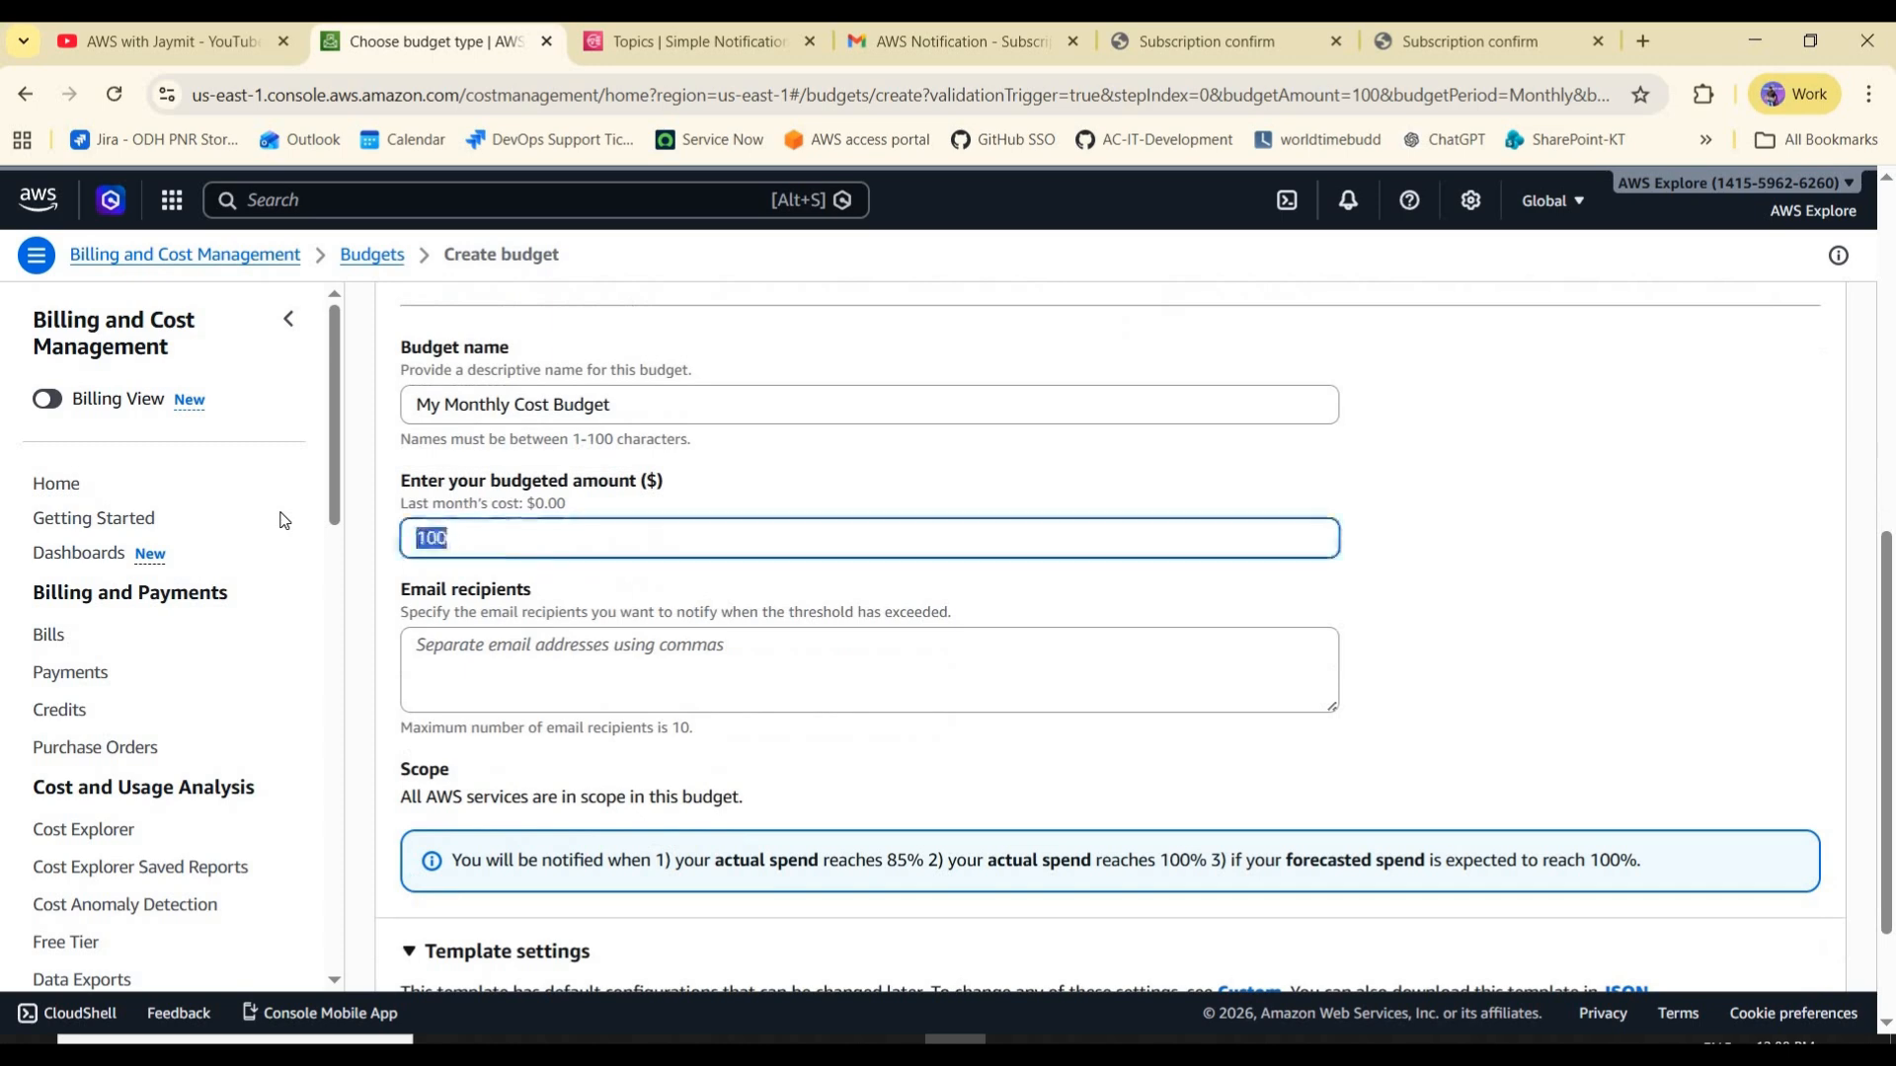
type("0.01")
key("ctrl+a")
left_click(660, 534)
- Enter the notification email address as the monthly cost budget's email recipient
scroll(661, 533, "down", 1)
left_click(690, 526)
key("ctrl+v")
key("ctrl+a")
left_click(930, 537)
scroll(930, 536, "down", 1)
- Review the monthly cost budget's template choice, amount, recipient and notification thresholds before creation
scroll(931, 541, "up", 4)
scroll(931, 540, "down", 3)
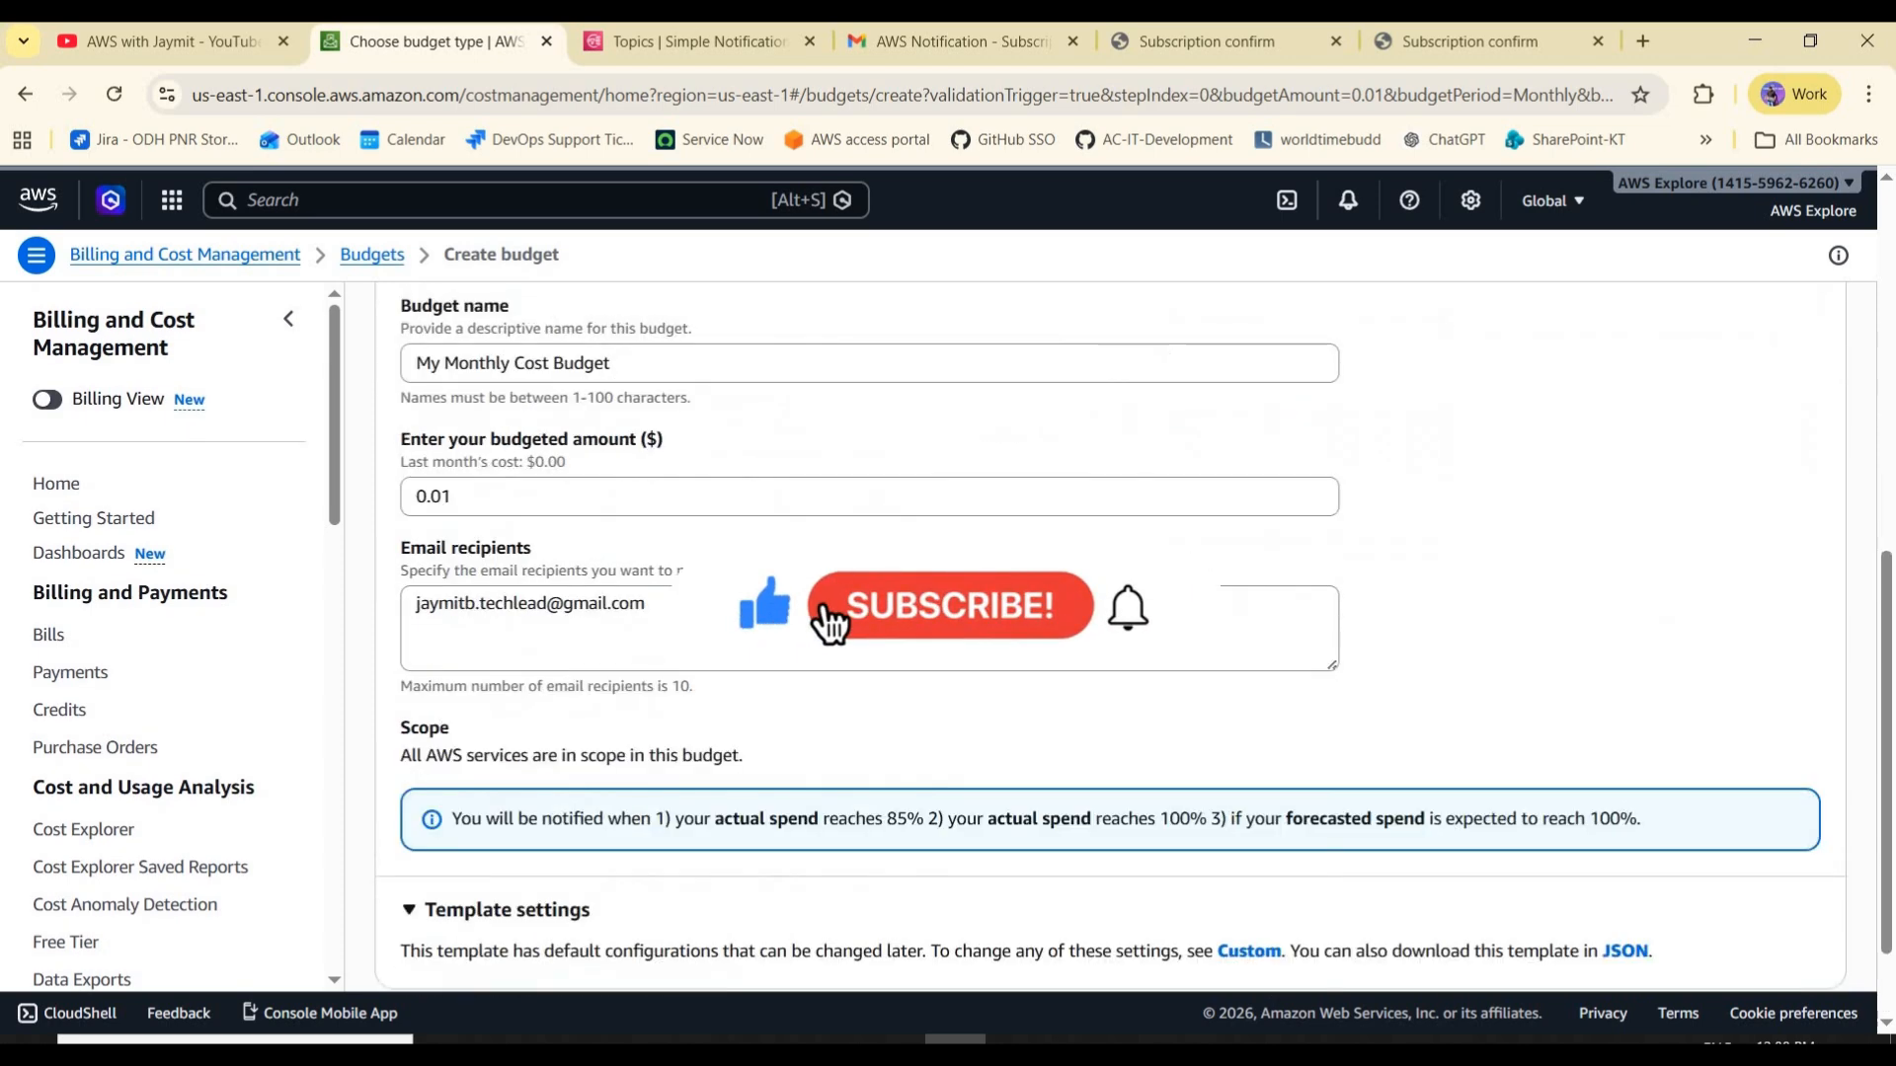
scroll(931, 540, "up", 7)
scroll(532, 394, "down", 1)
scroll(1122, 723, "up", 1)
scroll(1135, 553, "down", 2)
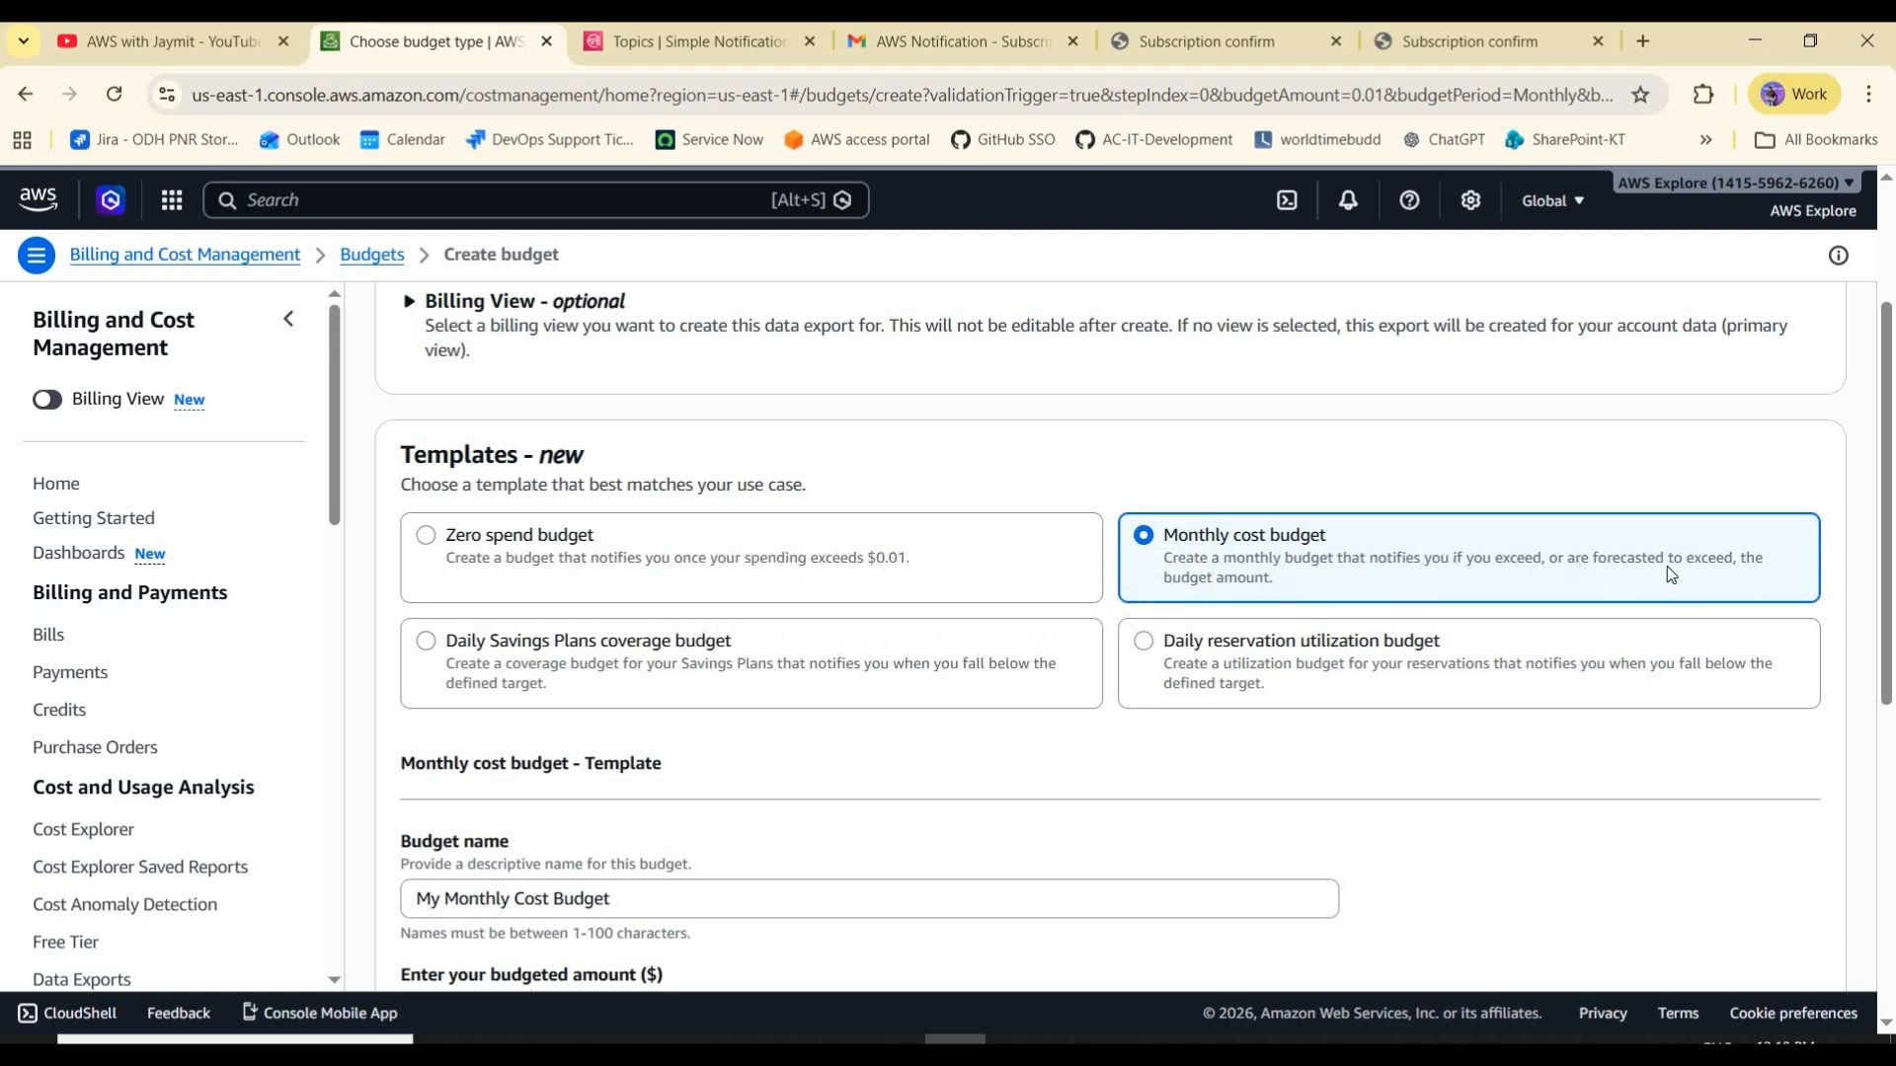
scroll(1692, 896, "down", 7)
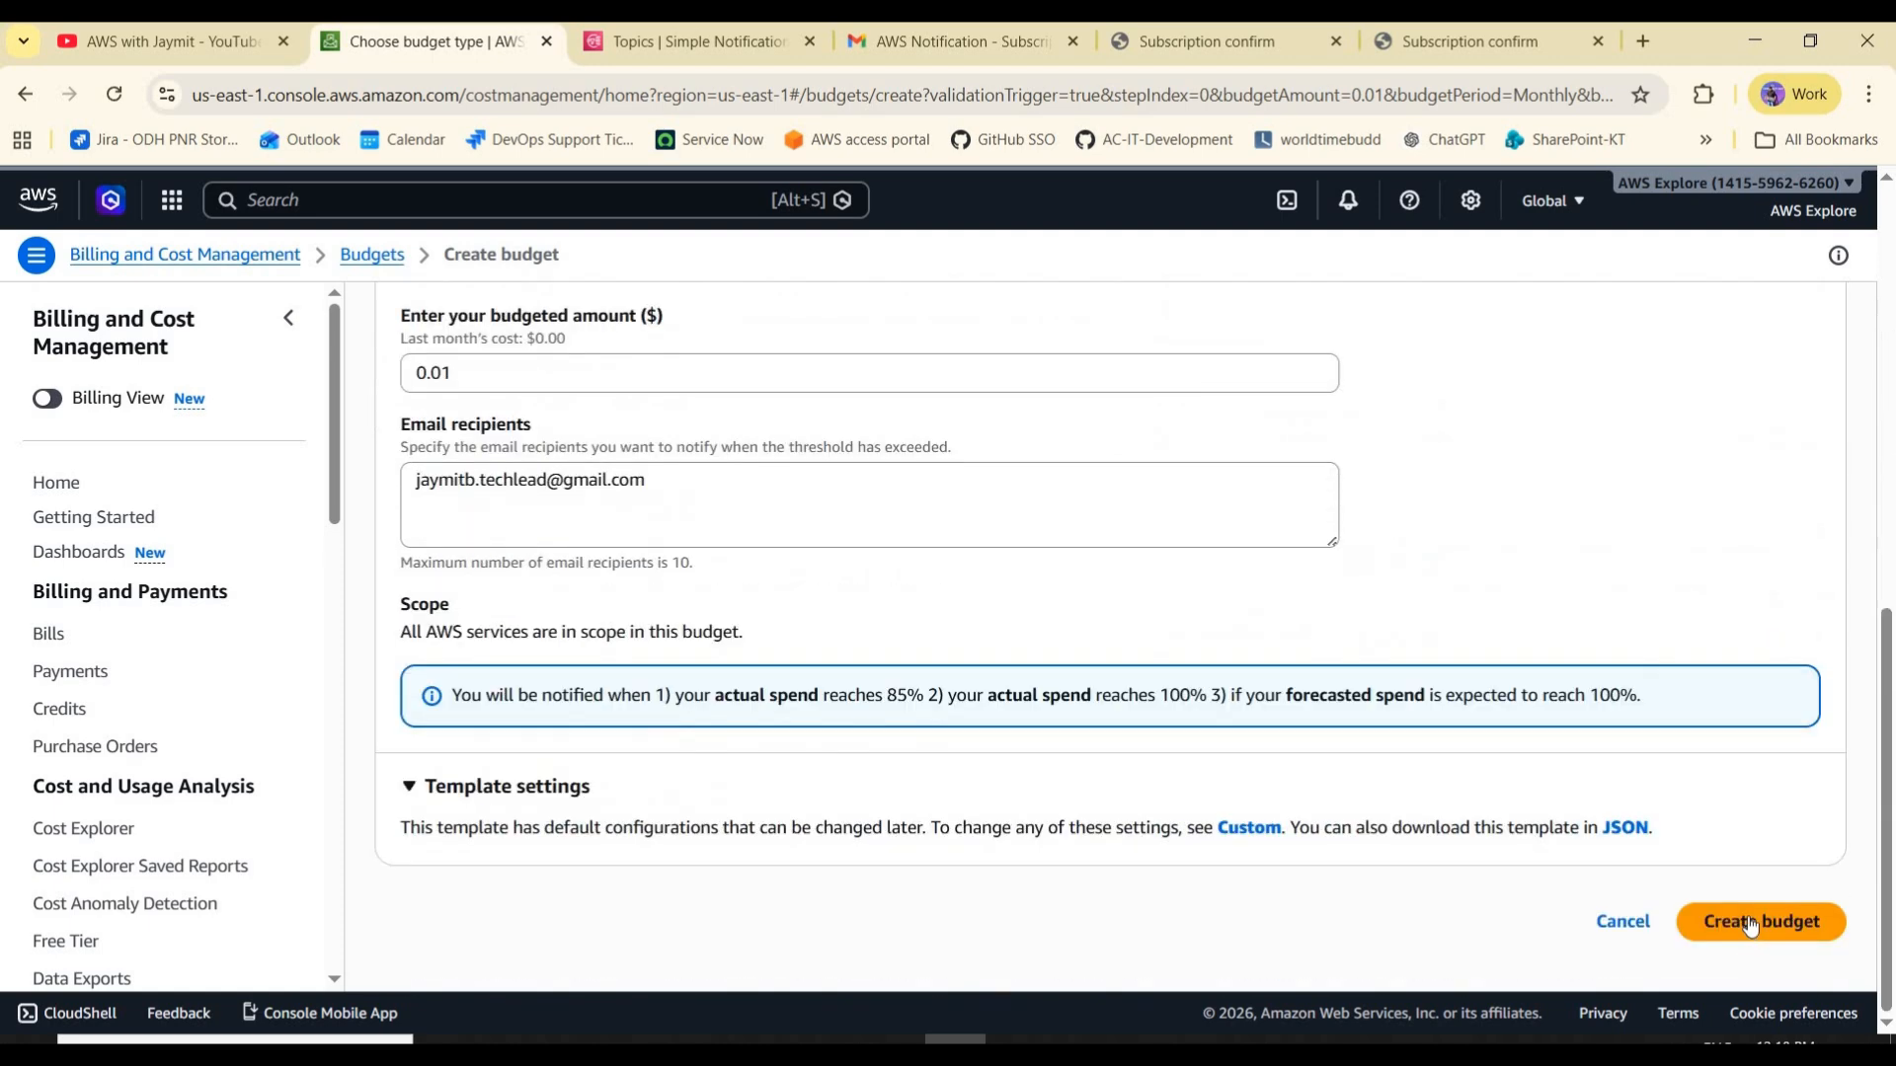
- Create the monthly cost budget and check its health status and threshold details in the budgets overview
left_click(1753, 924)
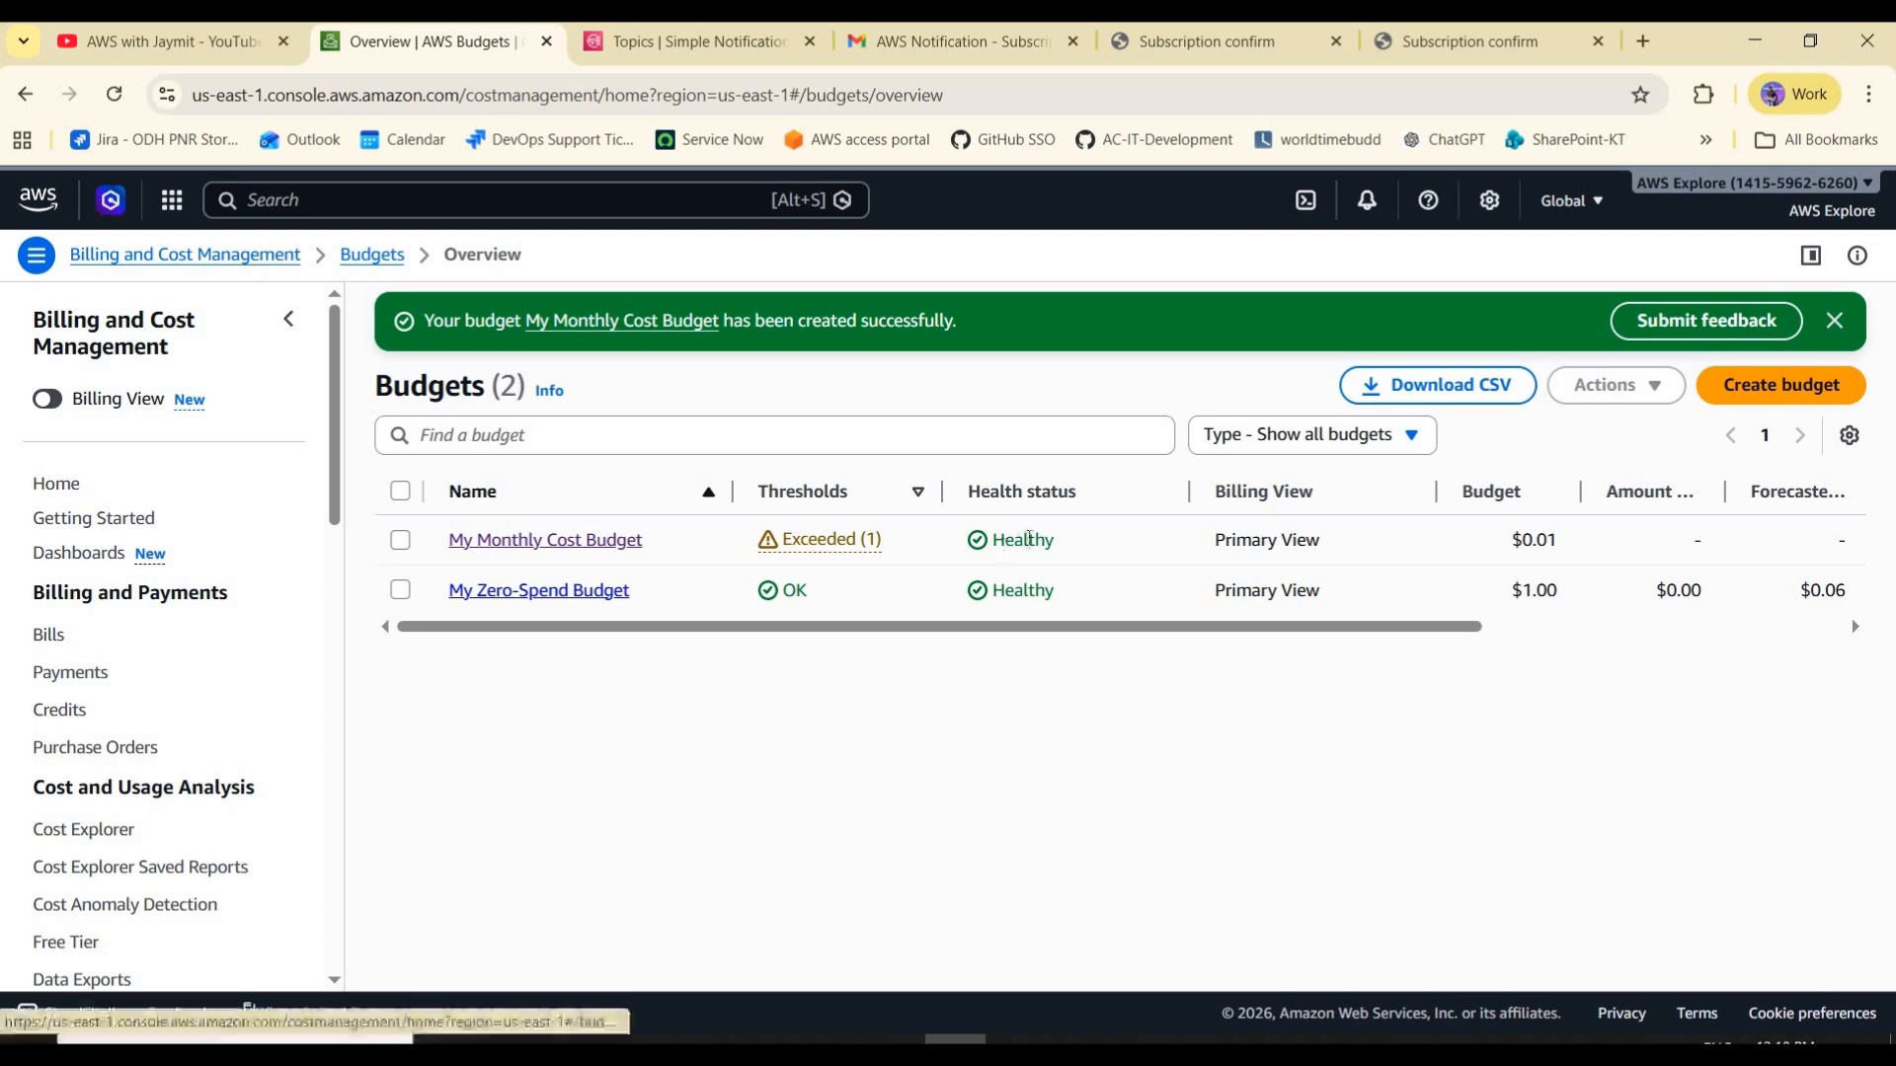
double_click(1017, 540)
mouse_move(950, 490)
left_mouse_down()
mouse_move(1100, 498)
mouse_move(1028, 499)
left_mouse_up()
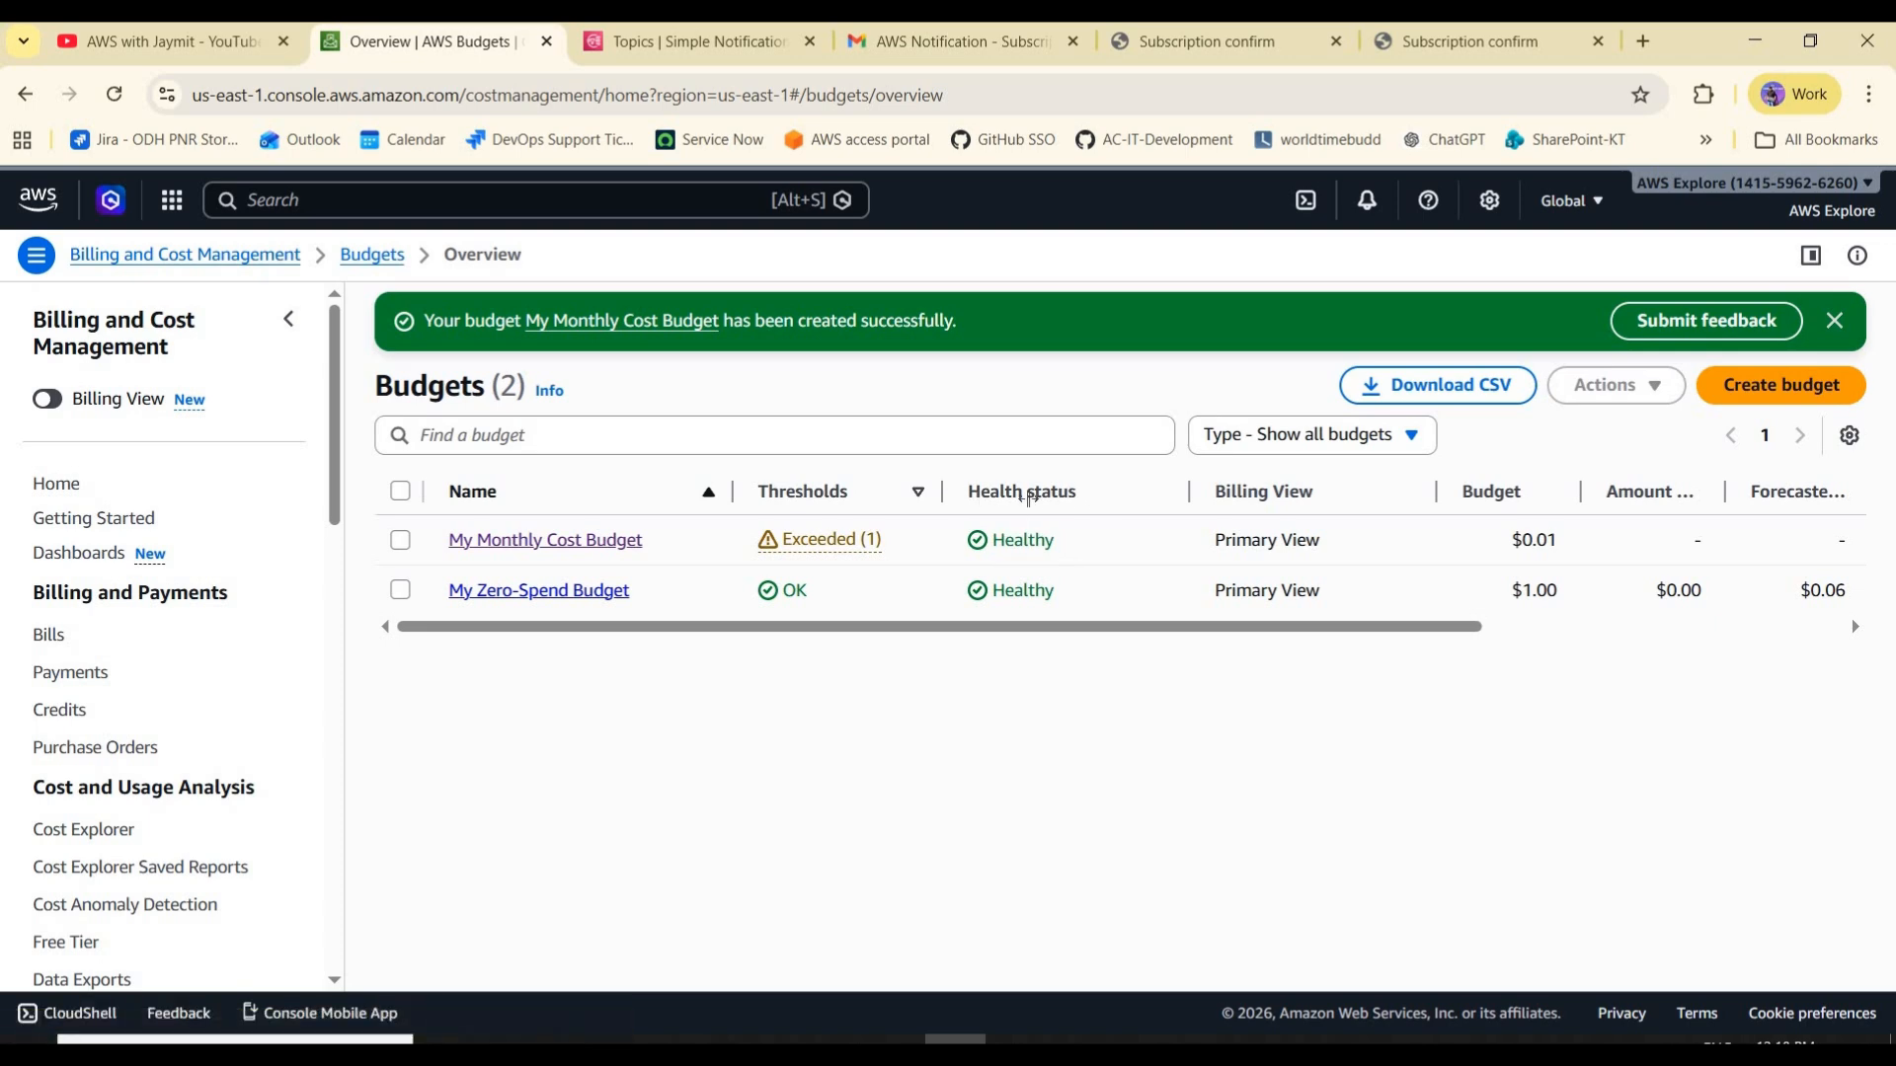
left_click_drag(771, 503, 812, 549)
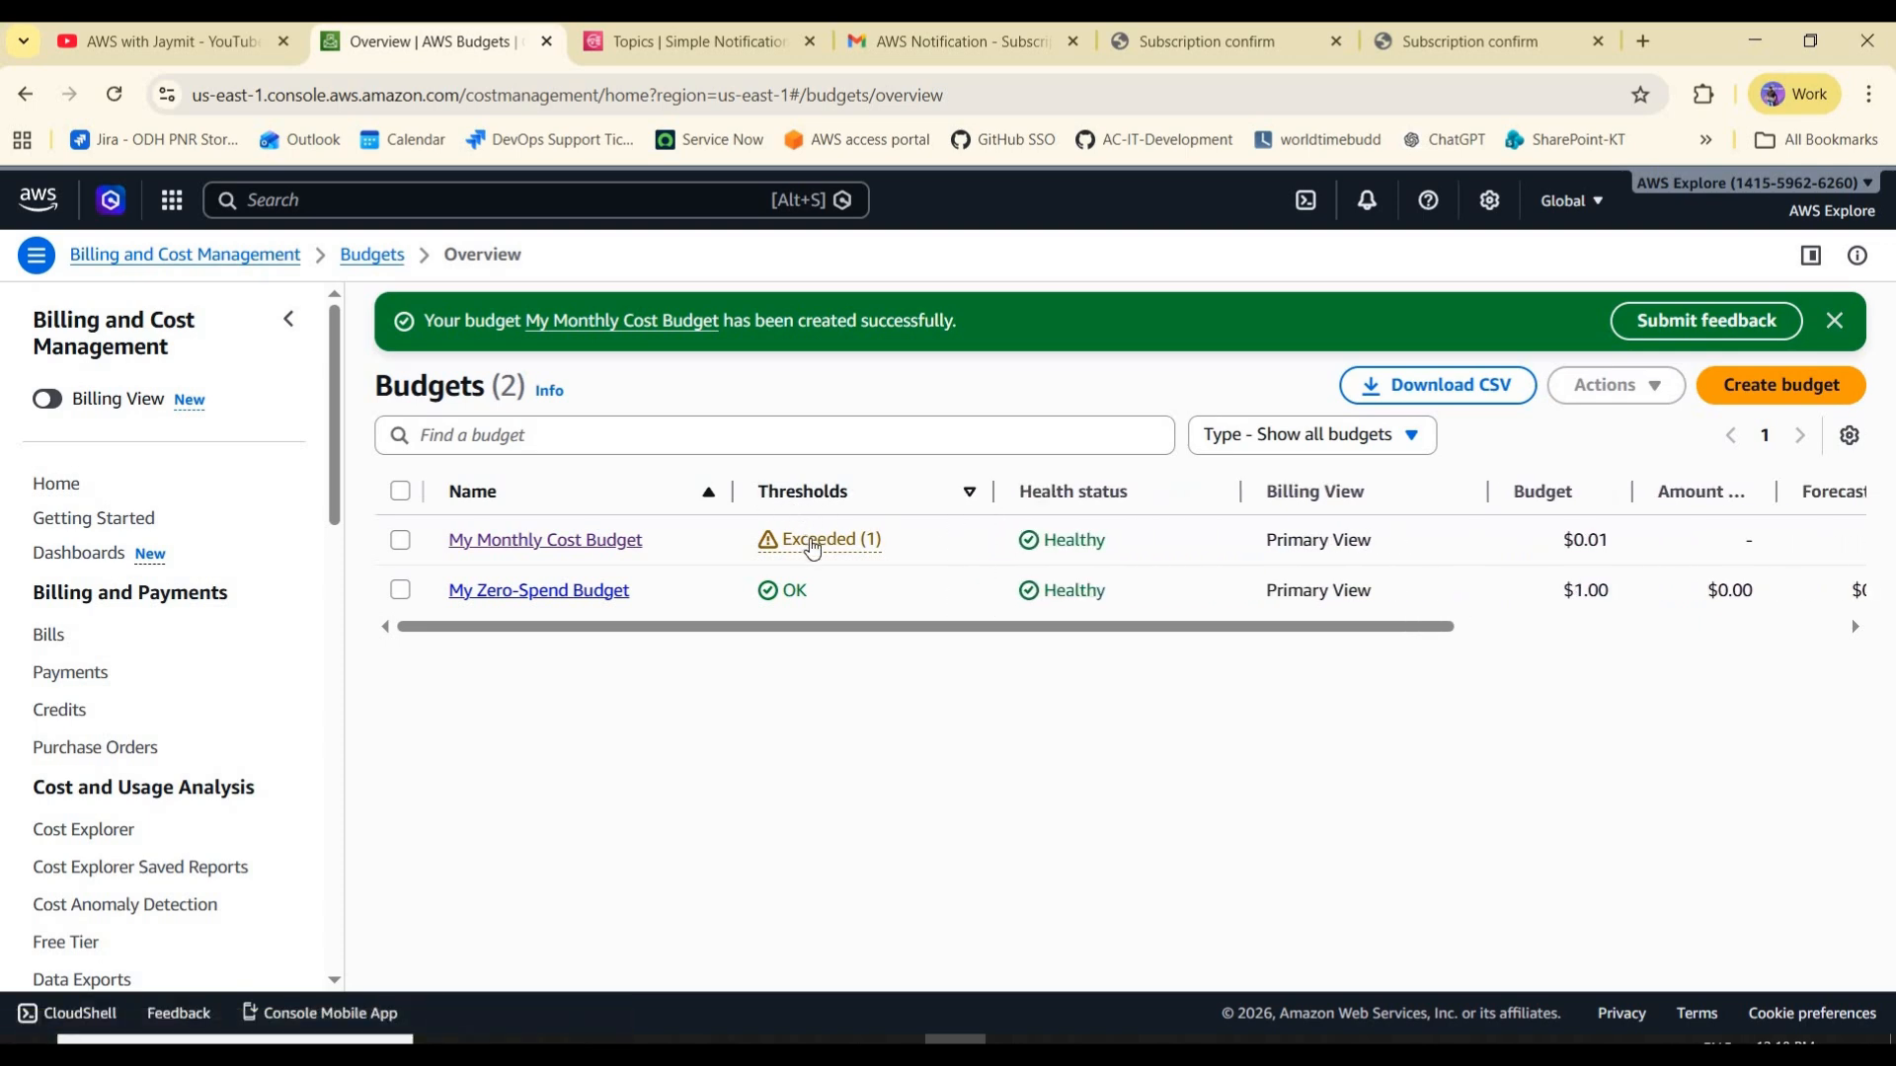
left_click(813, 549)
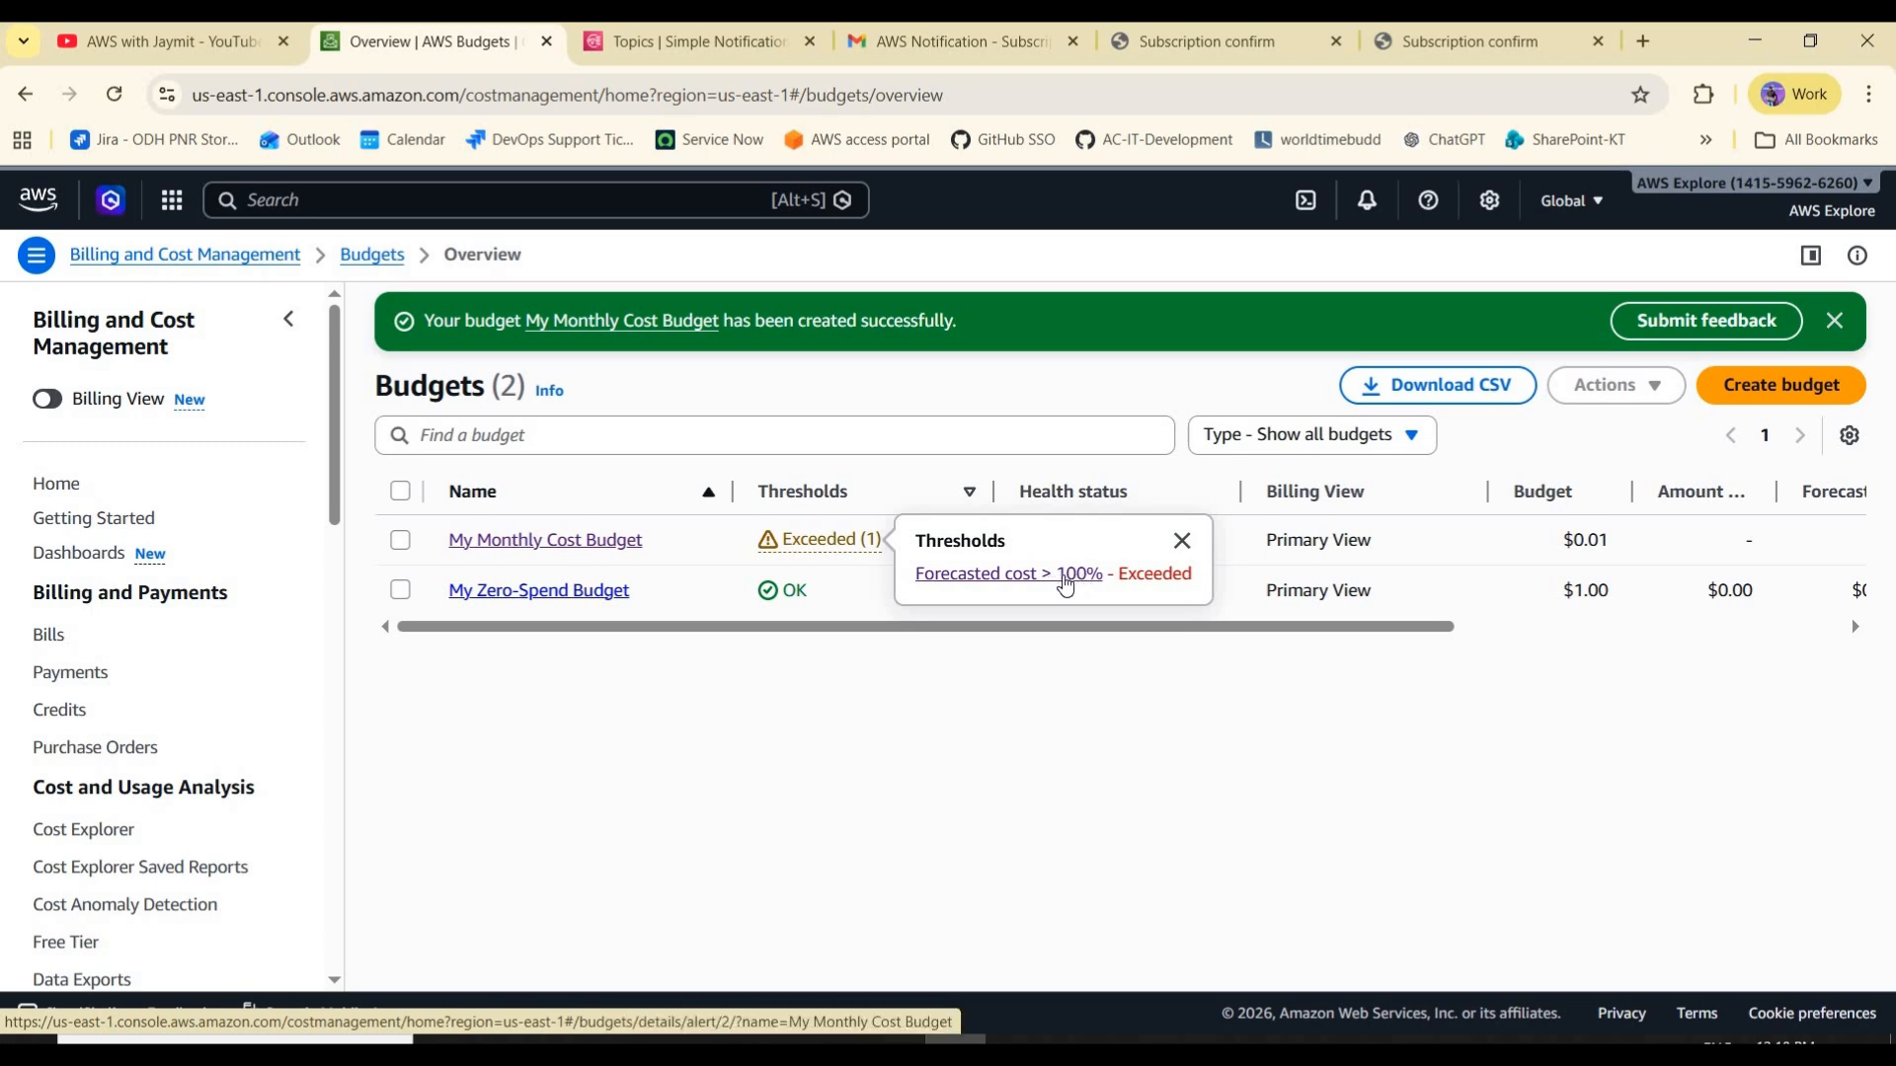
- Switch to the Gmail inbox, open the AWS Budgets alert email for My Monthly Cost Budget and read its message
left_click(891, 40)
left_click(218, 372)
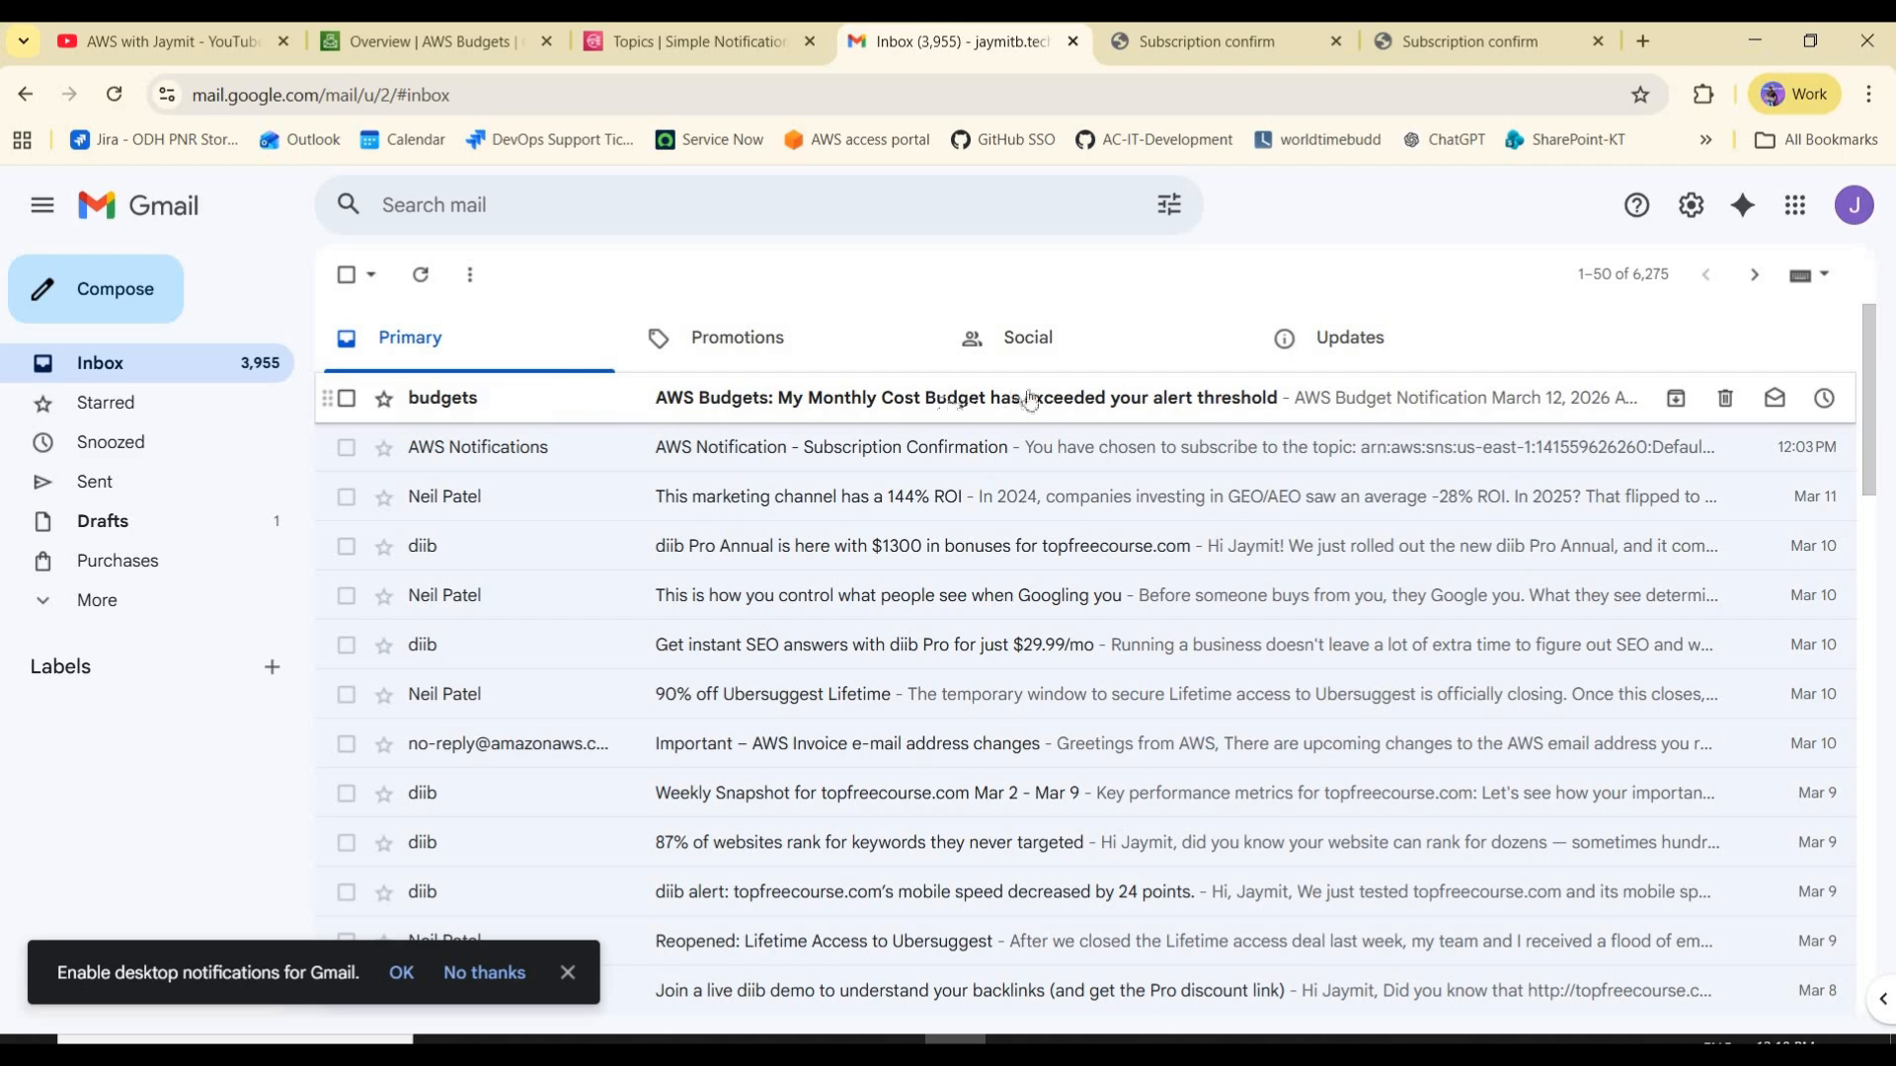
left_click(873, 399)
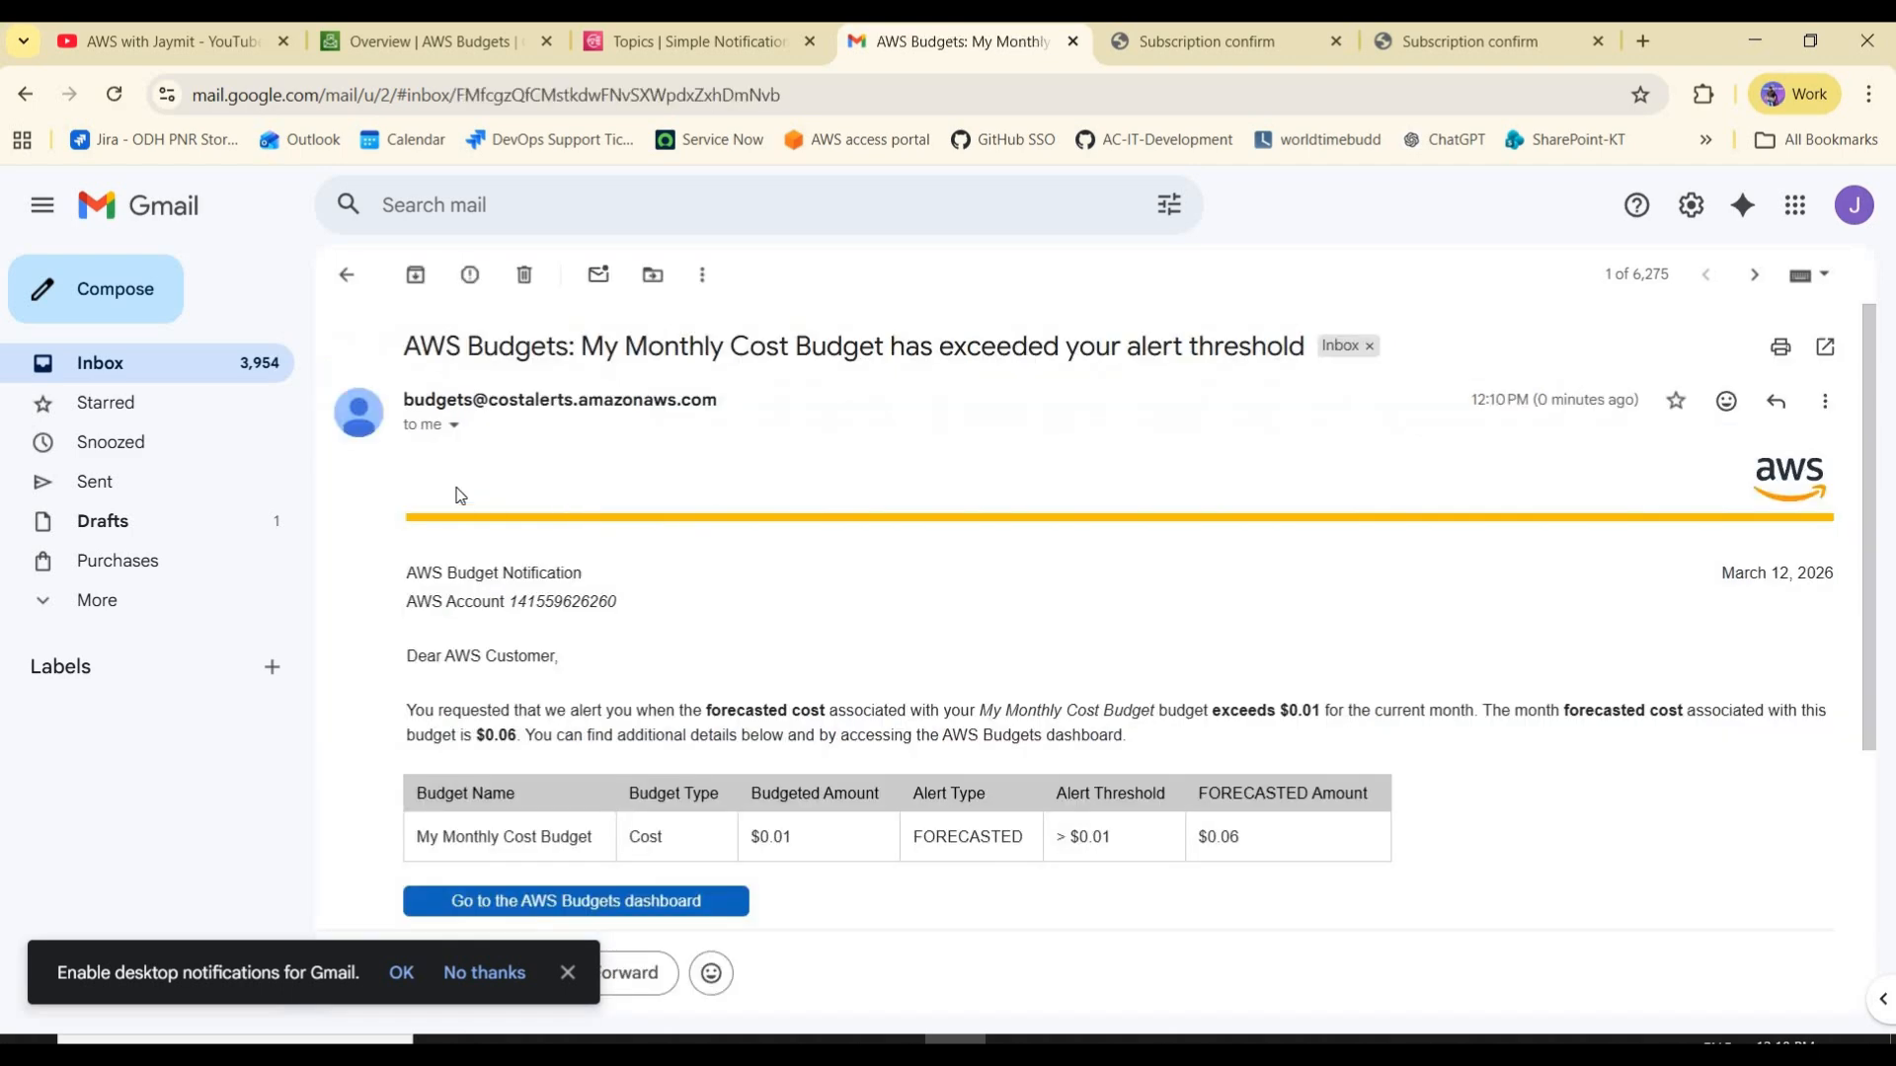
scroll(567, 518, "down", 1)
left_click_drag(517, 479, 1248, 728)
left_click(1242, 718)
scroll(757, 639, "up", 1)
scroll(591, 598, "down", 3)
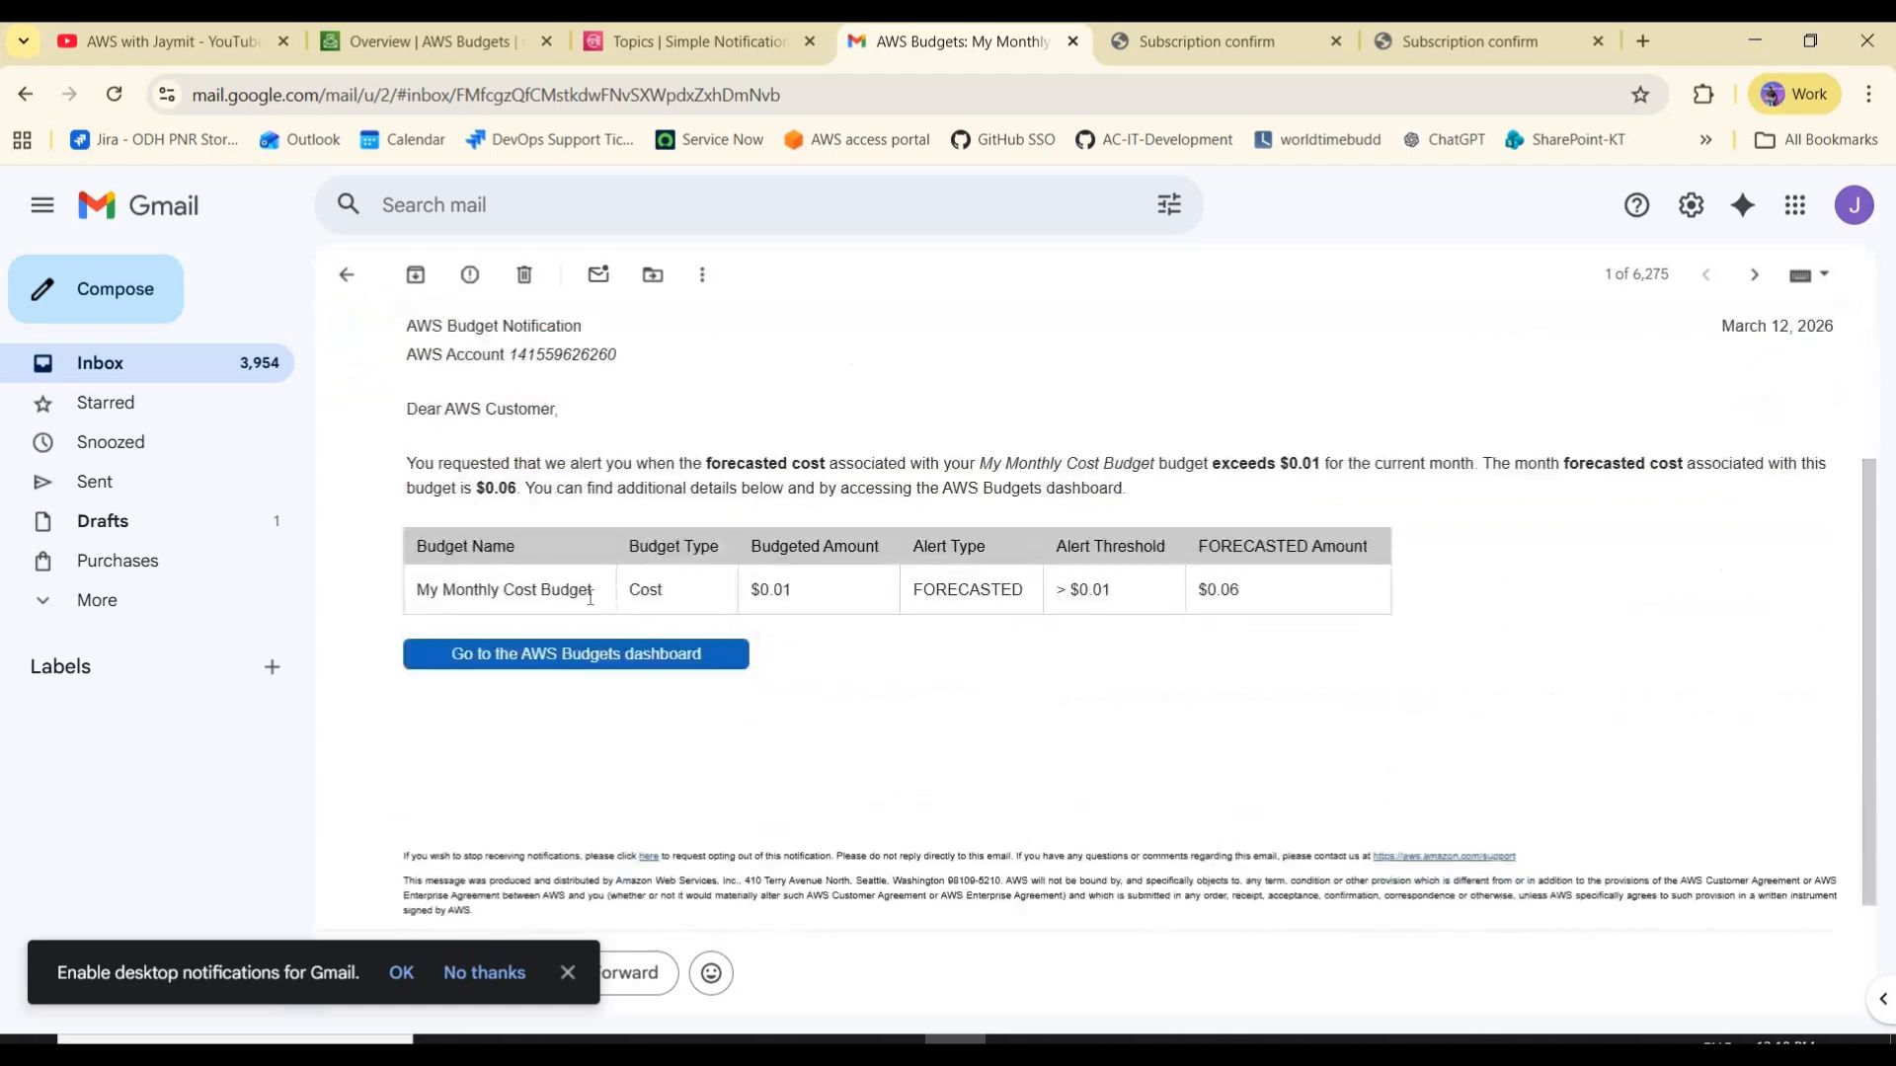
- Examine the alert email's table: budget name, budget type, budgeted amount, alert type, alert threshold and forecasted amount
left_click_drag(416, 590, 814, 590)
left_click(814, 589)
left_click_drag(629, 590, 849, 591)
left_click(849, 591)
double_click(849, 591)
left_click(1042, 594)
double_click(964, 569)
left_click(1124, 634)
left_click_drag(1320, 603, 1203, 592)
left_click(1184, 610)
scroll(1185, 711, "up", 3)
scroll(1217, 747, "down", 1)
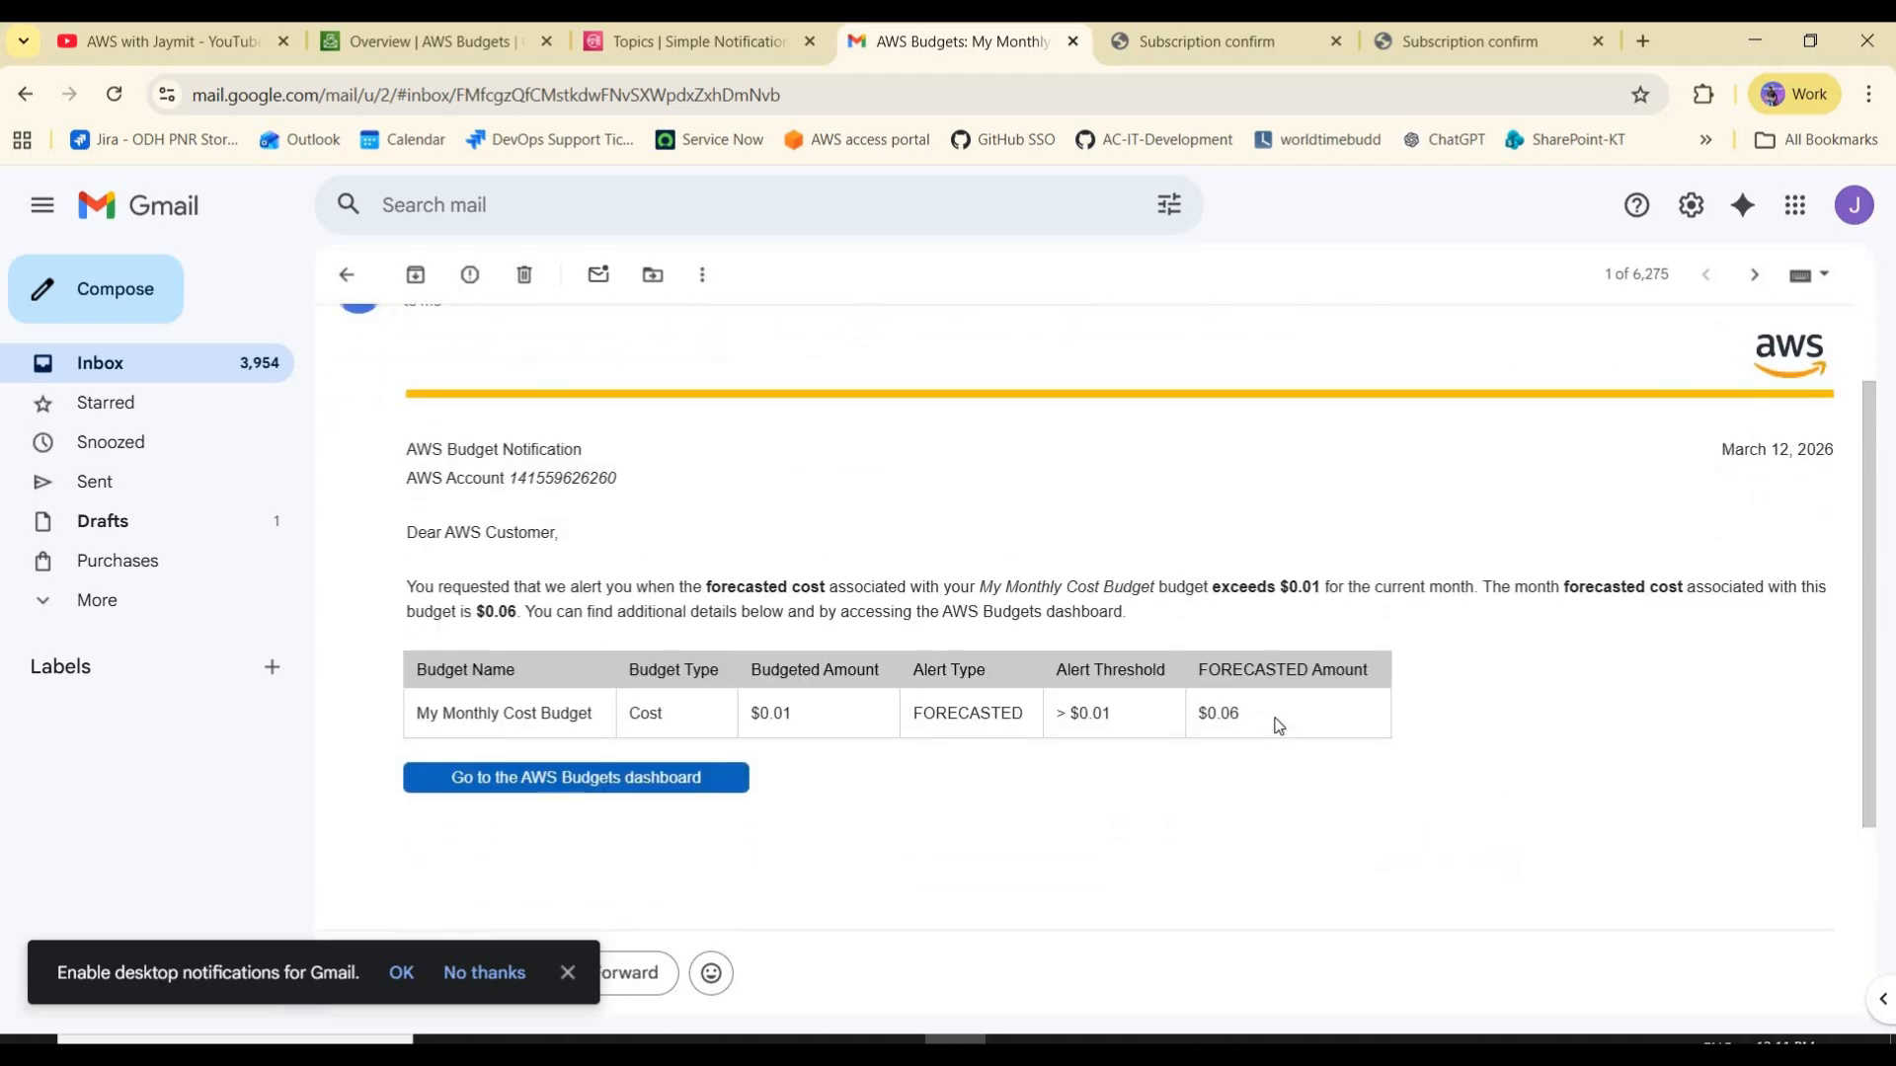
left_click_drag(1278, 719, 1200, 714)
- Return to the AWS Budgets overview and look at the My Monthly Cost Budget entry
left_click(669, 45)
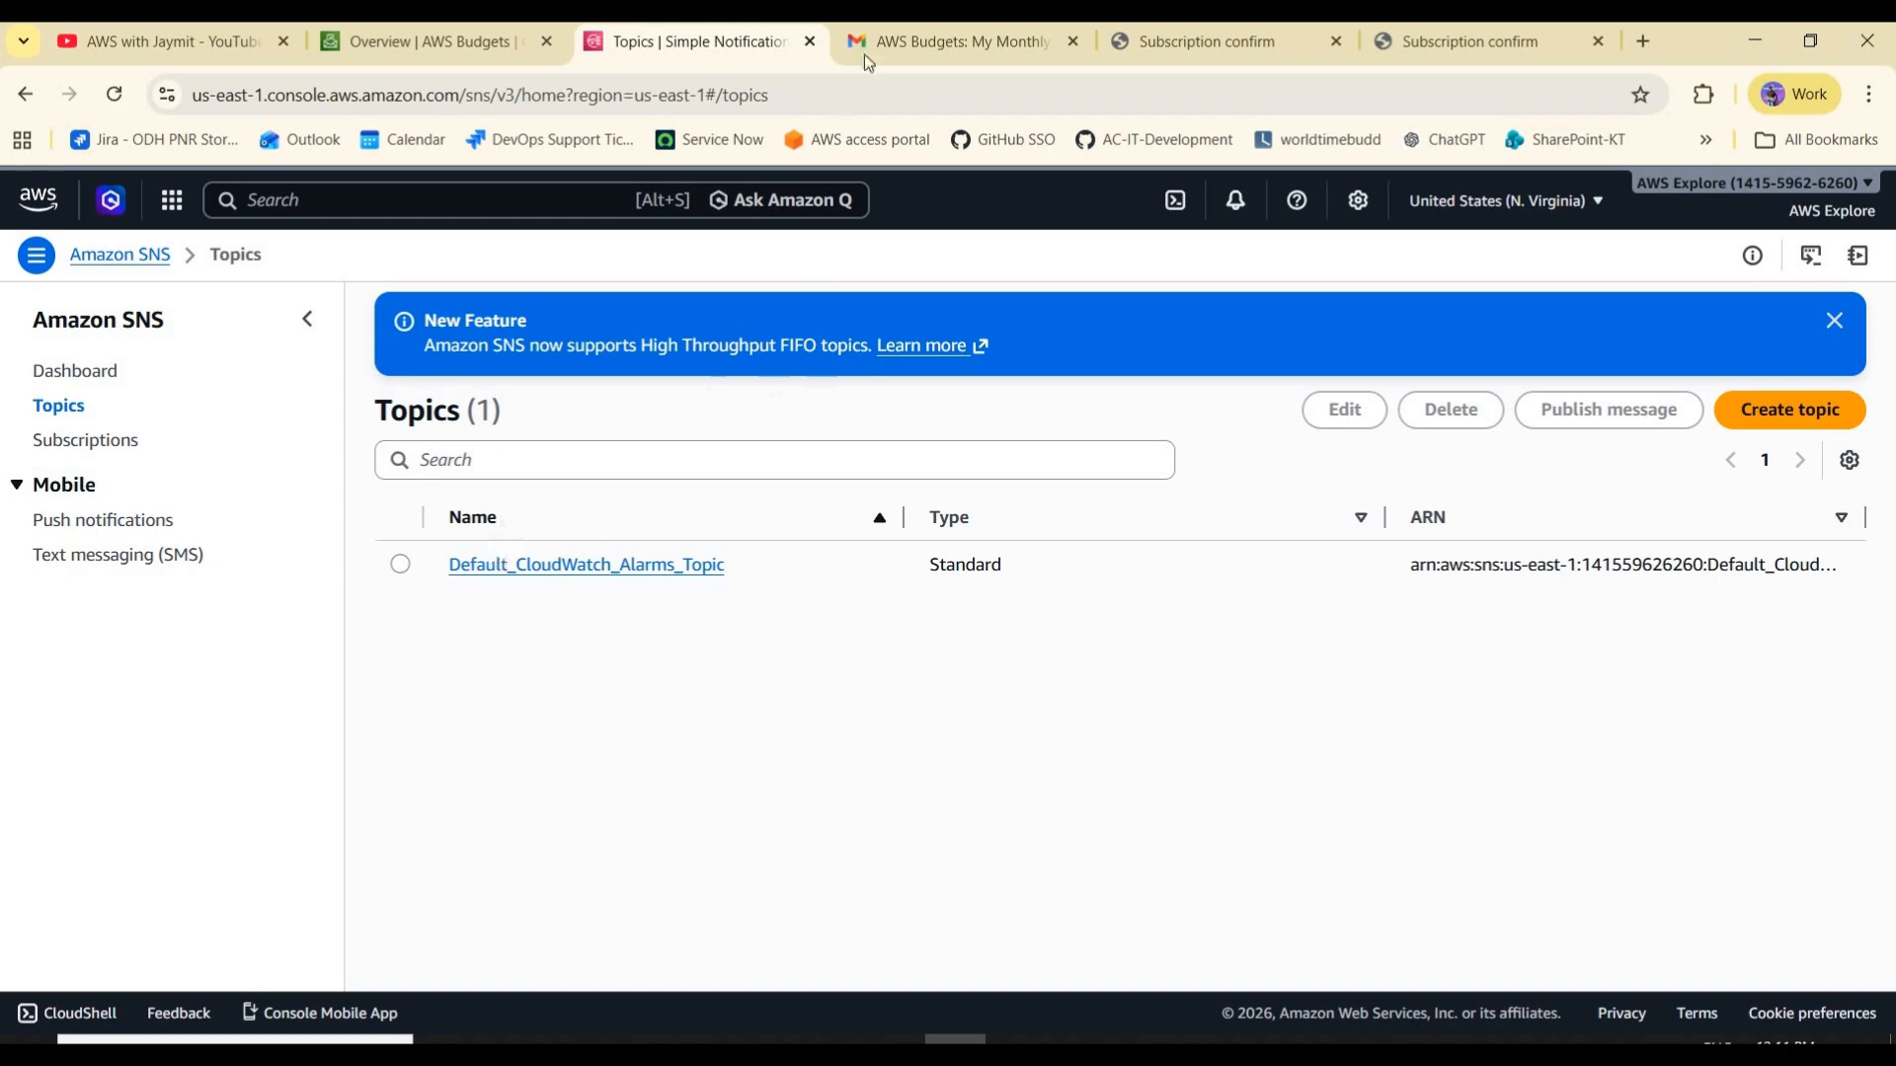
left_click(961, 42)
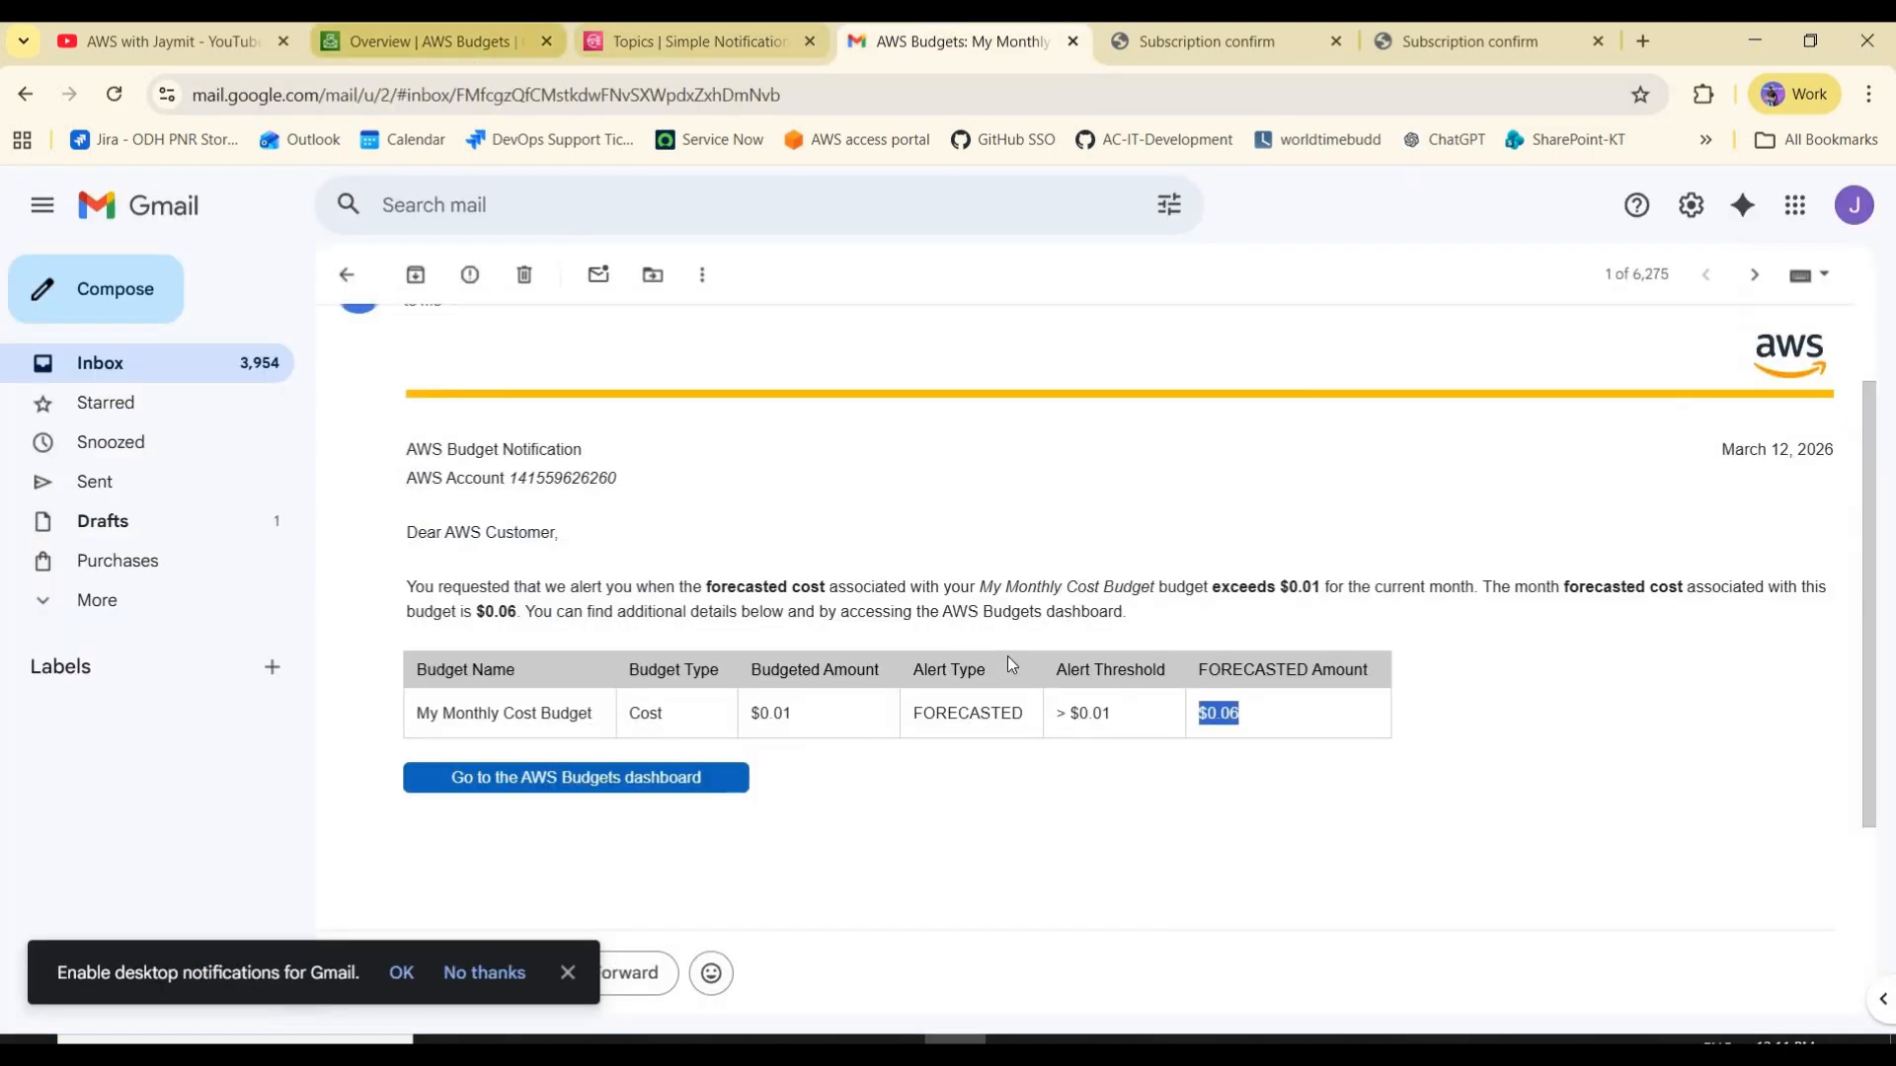
left_click(494, 44)
left_click(678, 545)
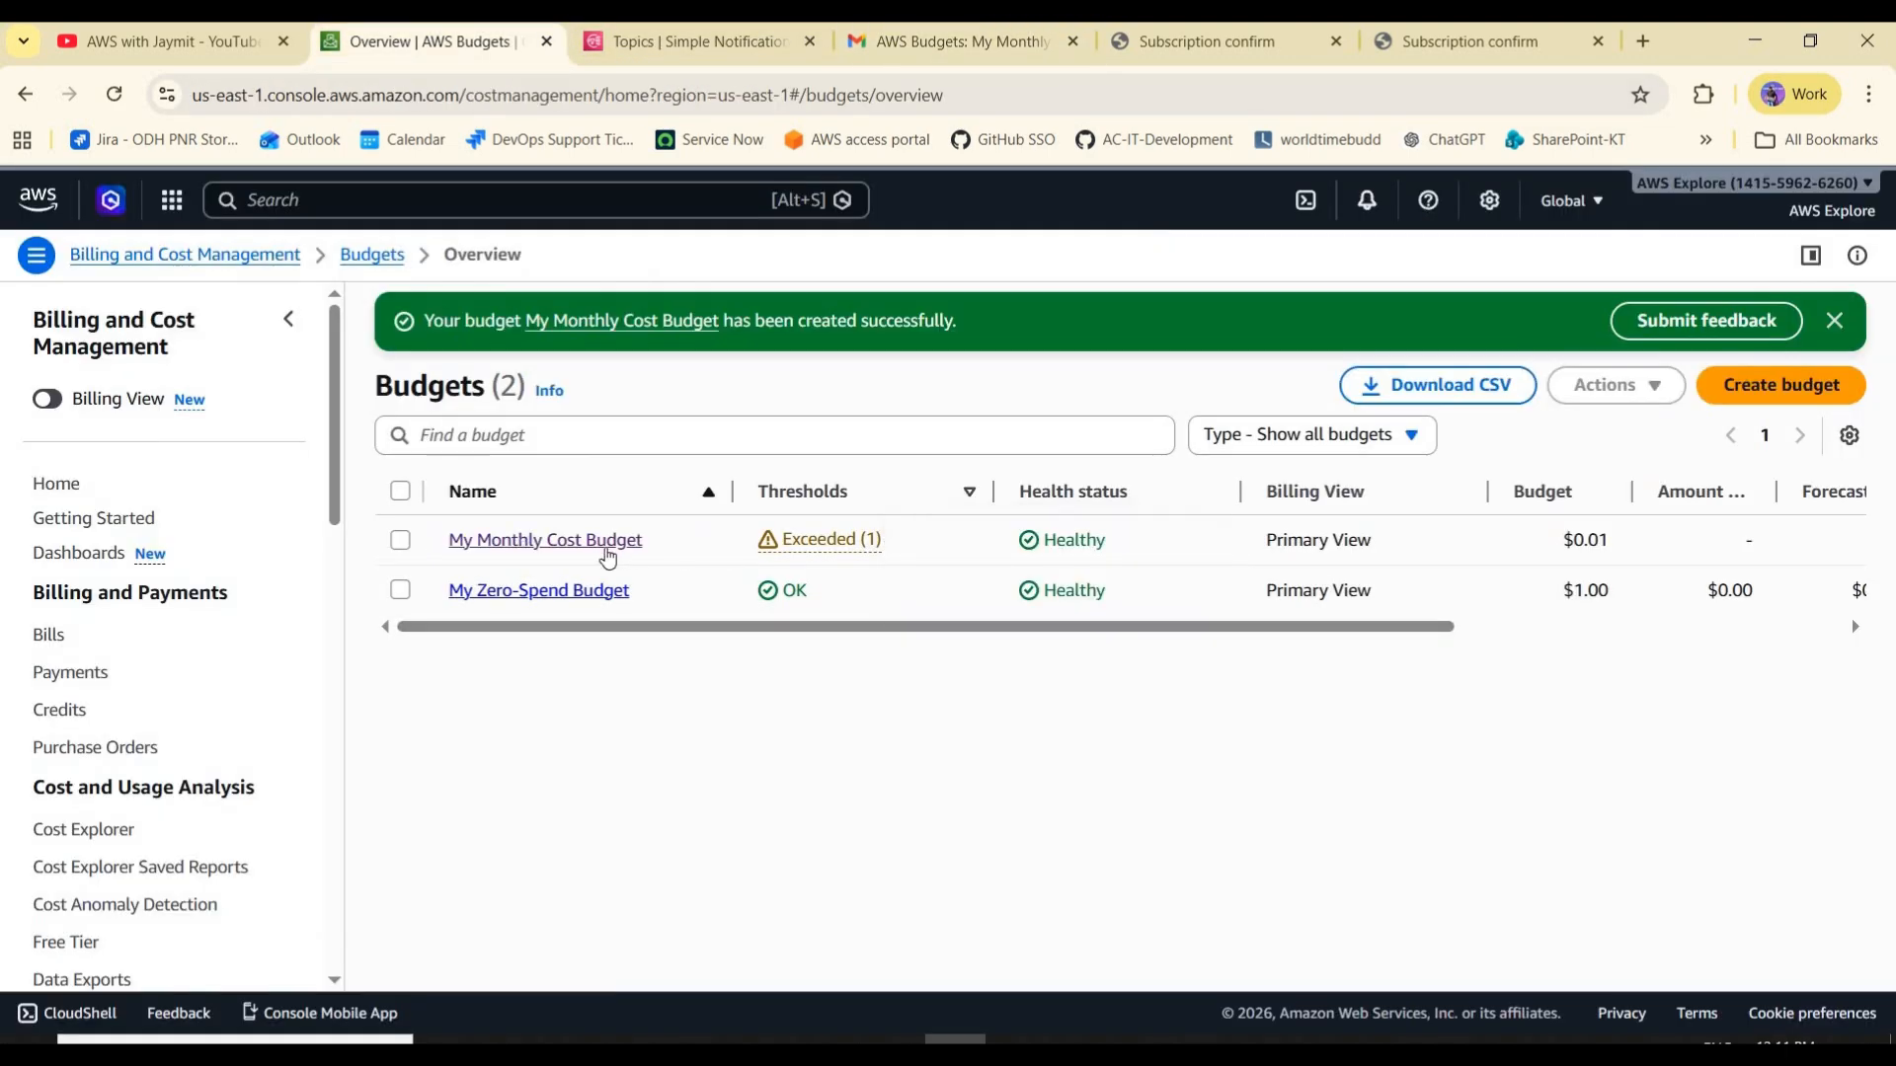